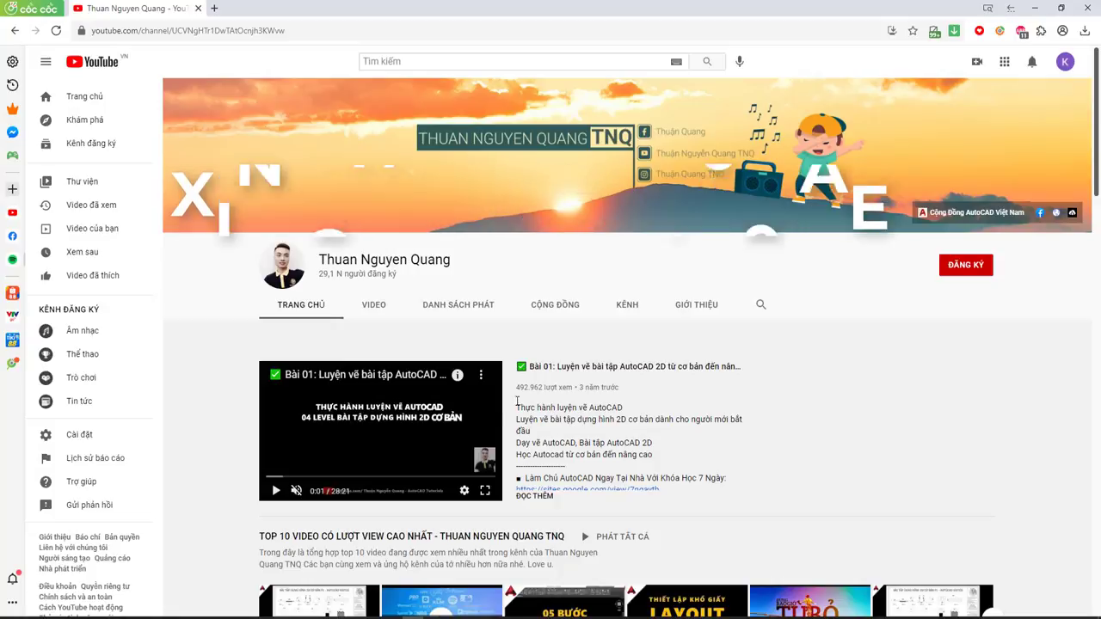
Scroll the YouTube channel page down to the featured 'Bài 01' AutoCAD 2D practice video
scroll(665, 449, "down", 2)
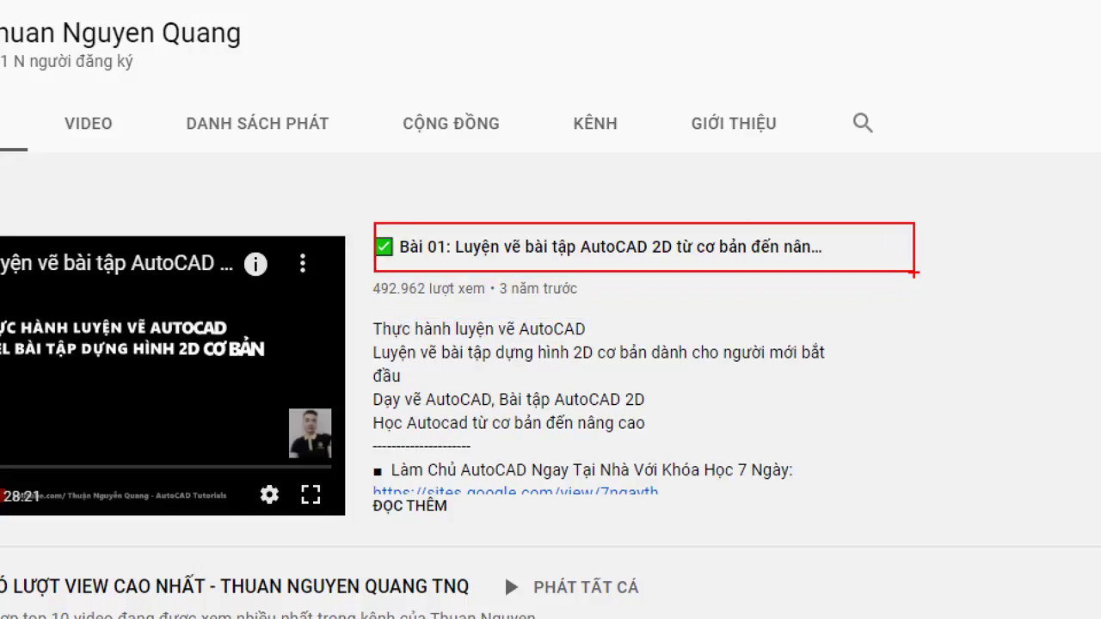
Leave the YouTube channel page for Photos showing bai-tap-Autocad-2D-bai-so-on-tap-3.jpg
key("super")
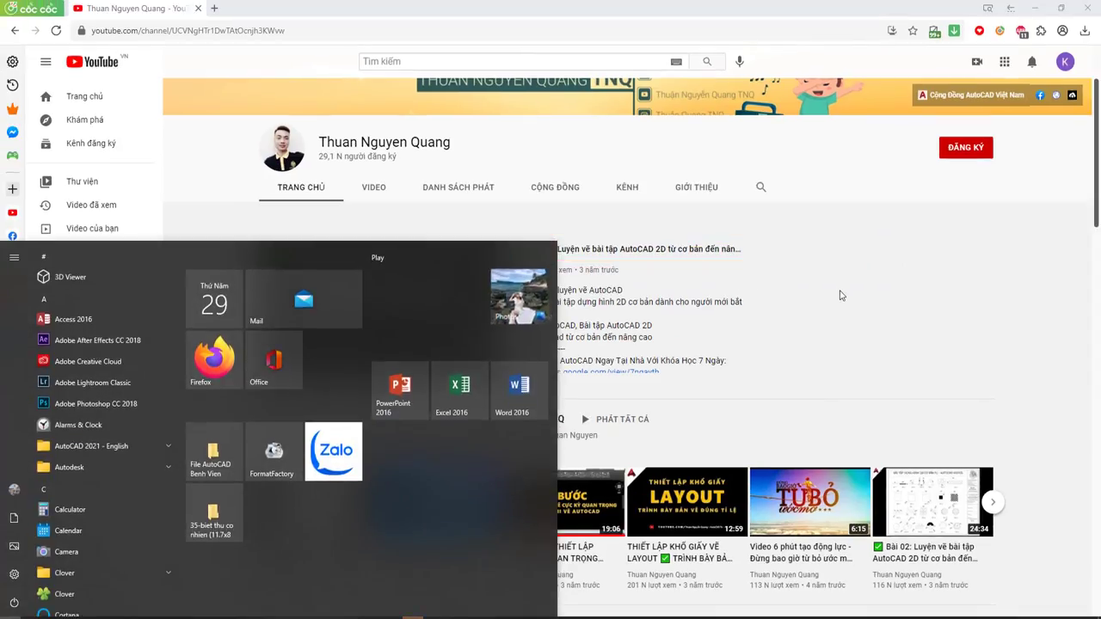
left_click(838, 296)
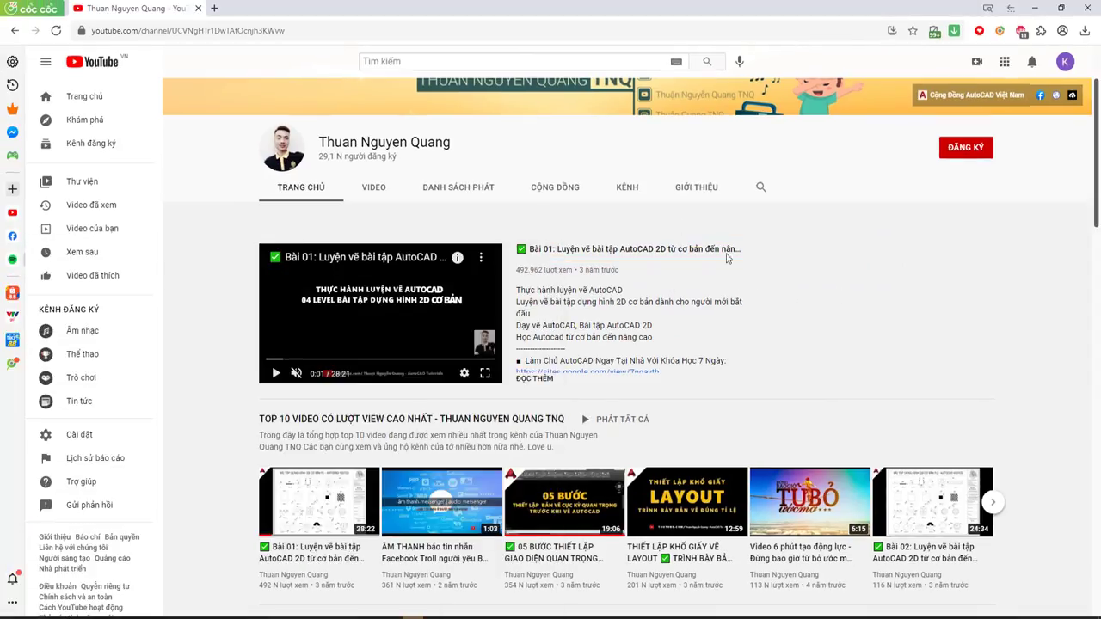
scroll(559, 379, "down", 1)
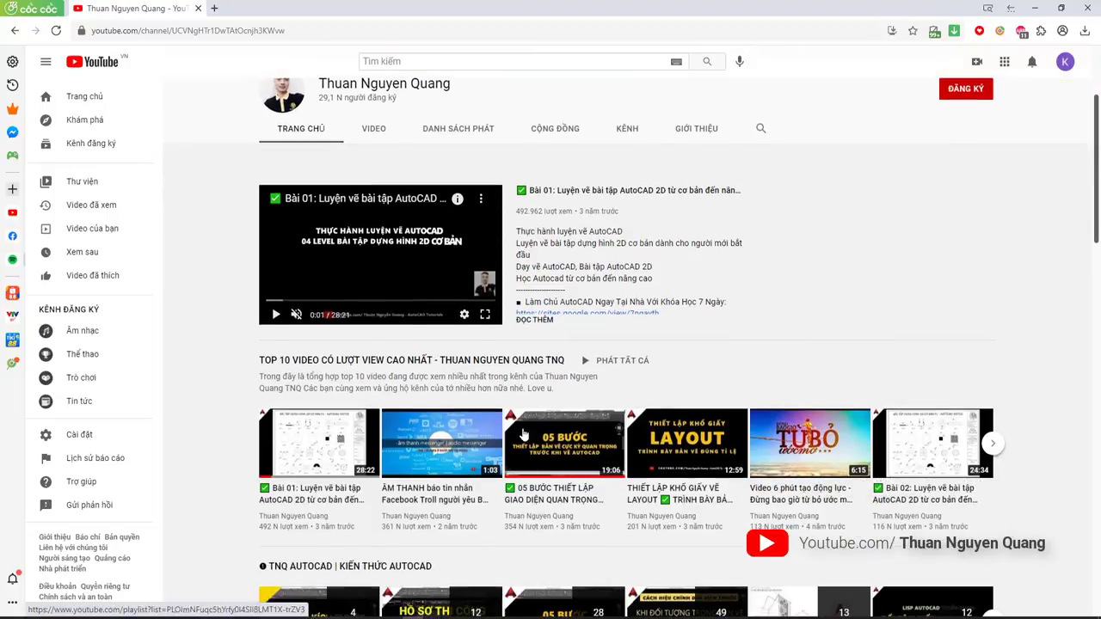
scroll(533, 413, "up", 2)
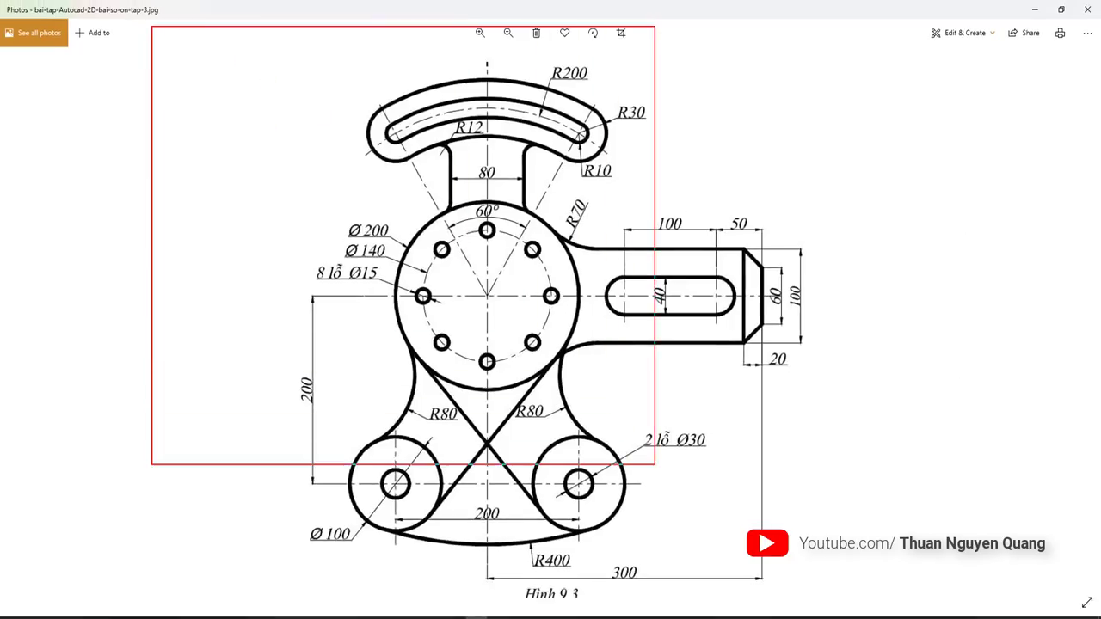
left_click_drag(152, 27, 841, 610)
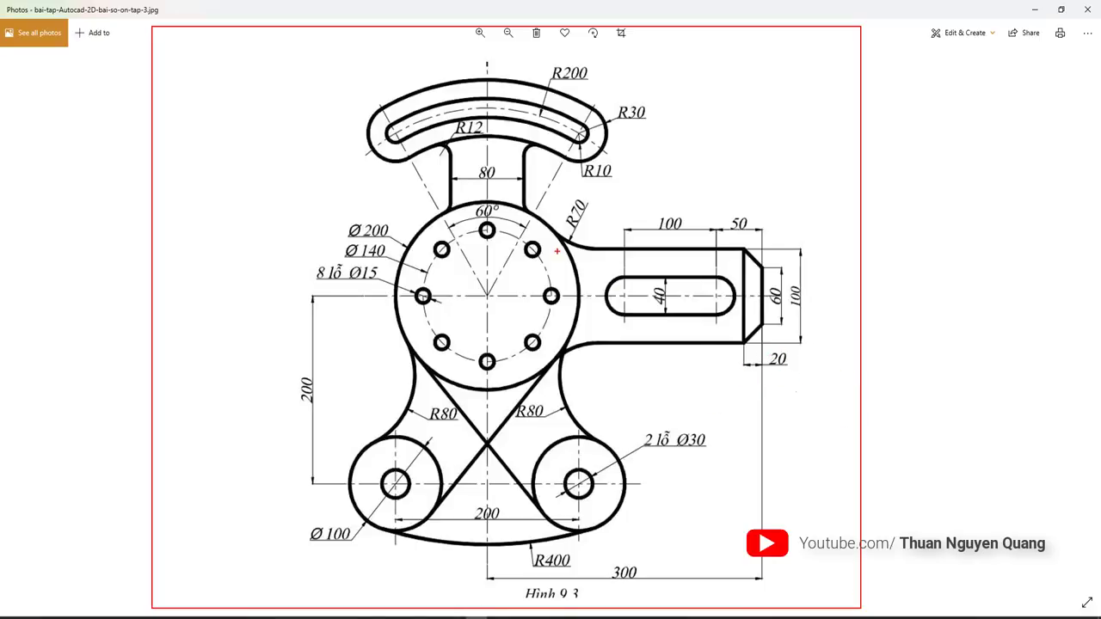
key("Escape")
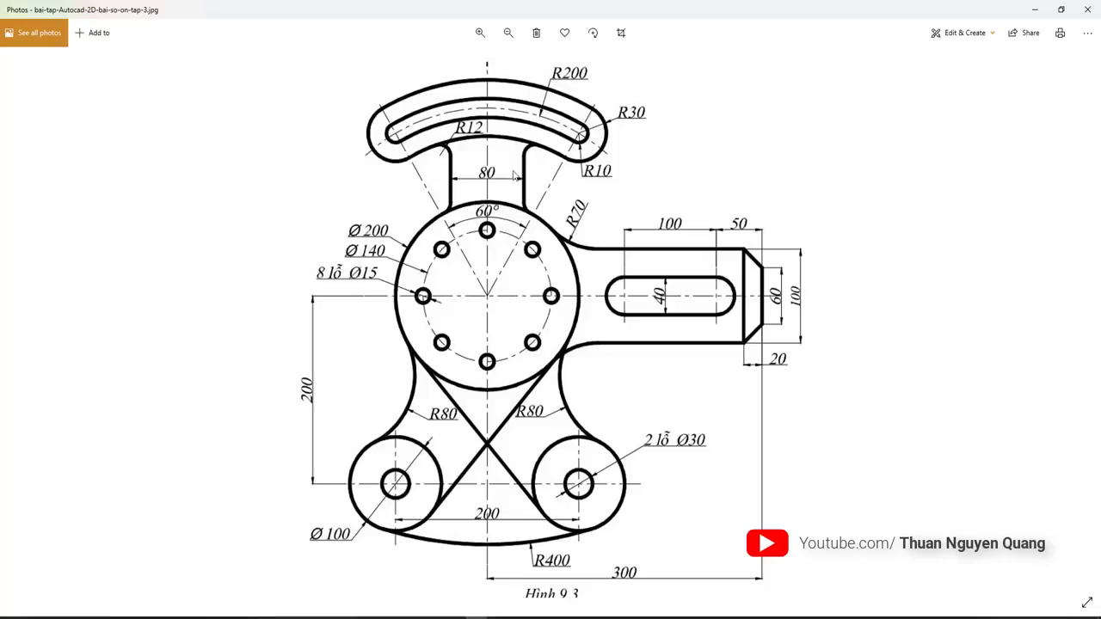
scroll(511, 172, "up", 1)
left_click_drag(324, 295, 163, 188)
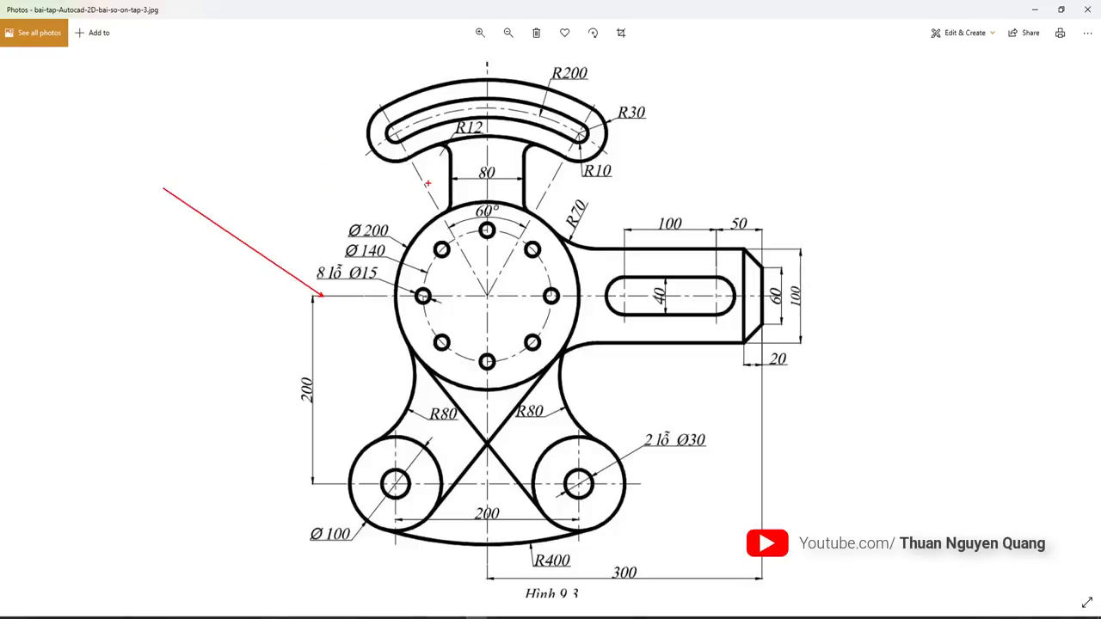
left_click_drag(428, 183, 181, 179)
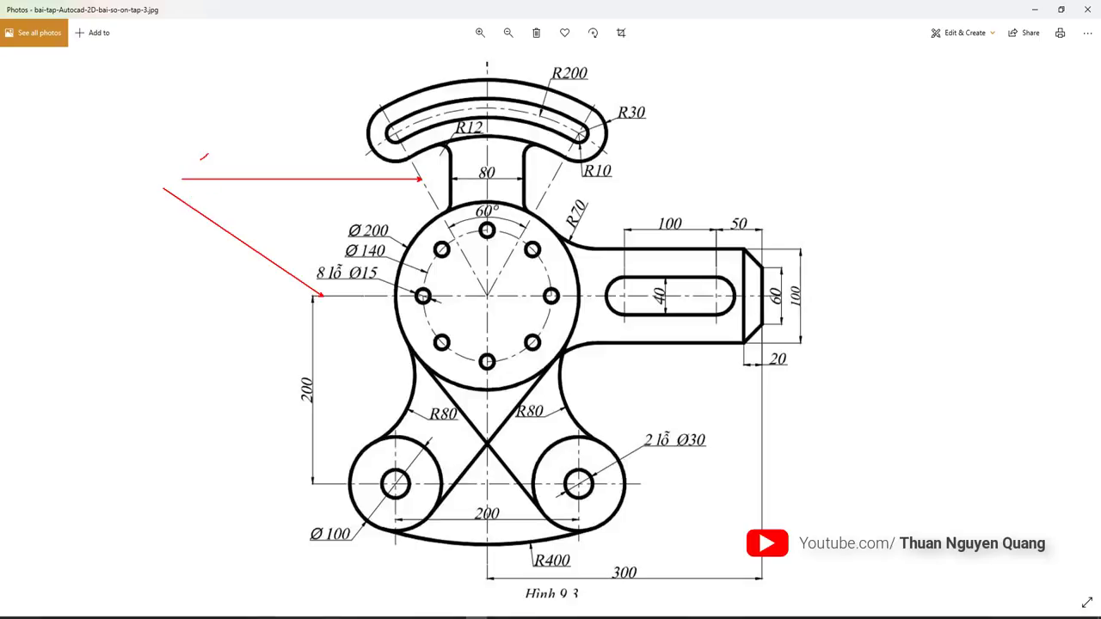
left_click_drag(224, 146, 197, 147)
key("Escape")
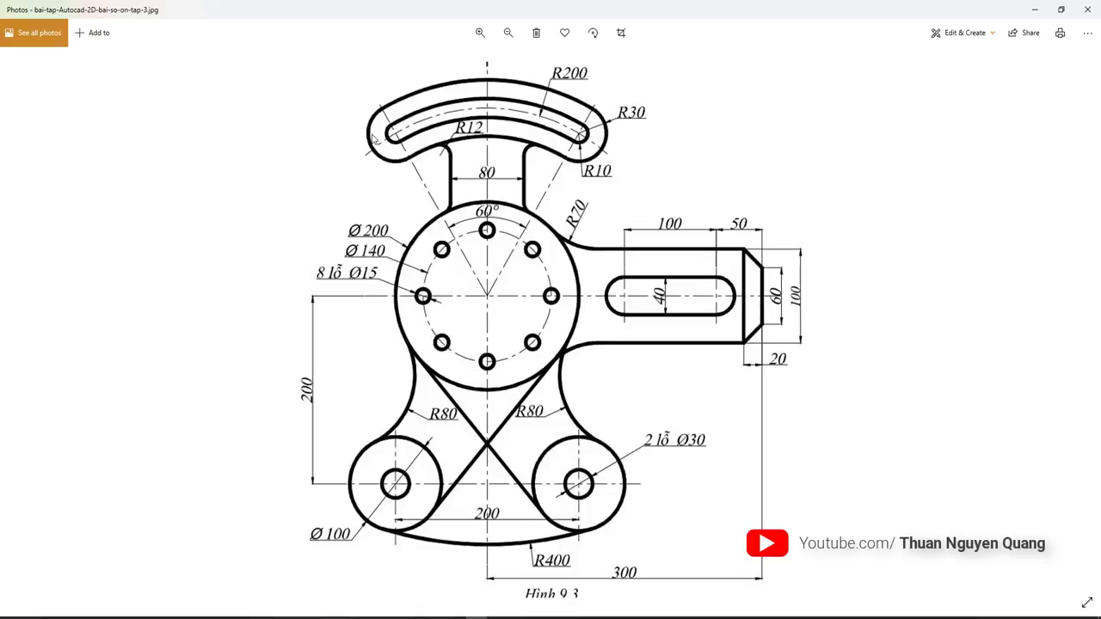
mouse_move(370, 133)
left_mouse_down("shift")
mouse_move(283, 98)
mouse_move(190, 82)
left_mouse_up("shift")
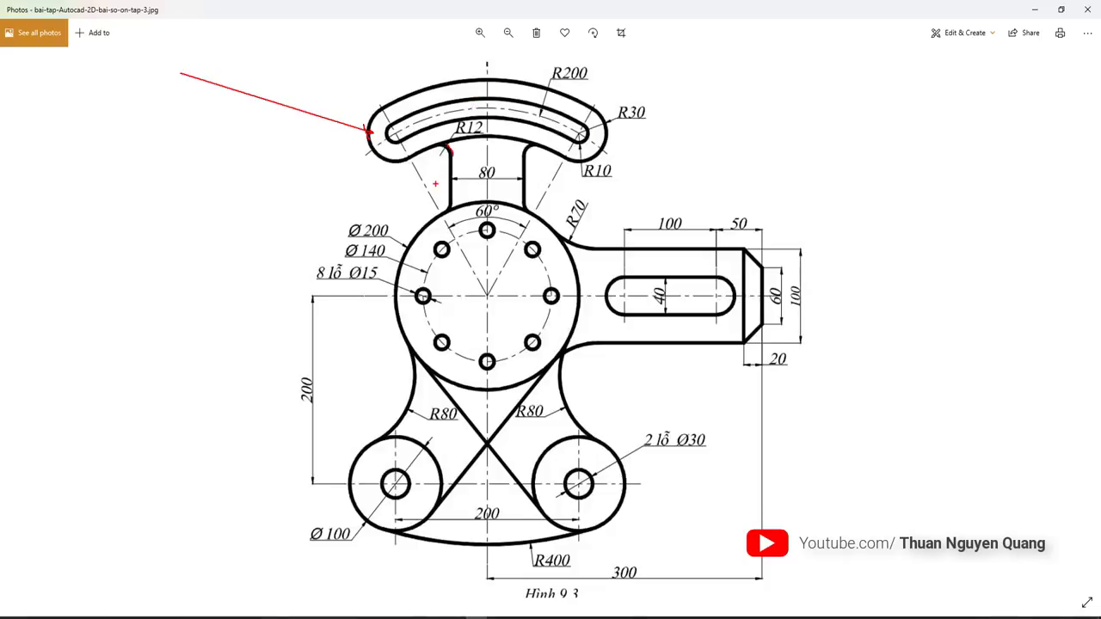
key("Escape")
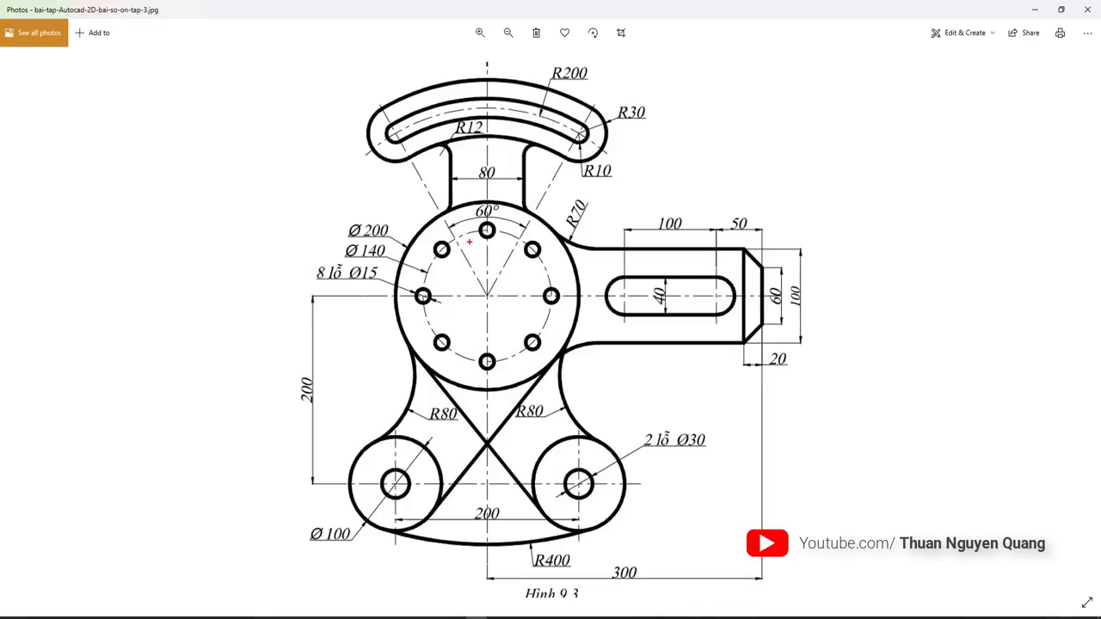
left_click_drag(351, 191, 597, 387)
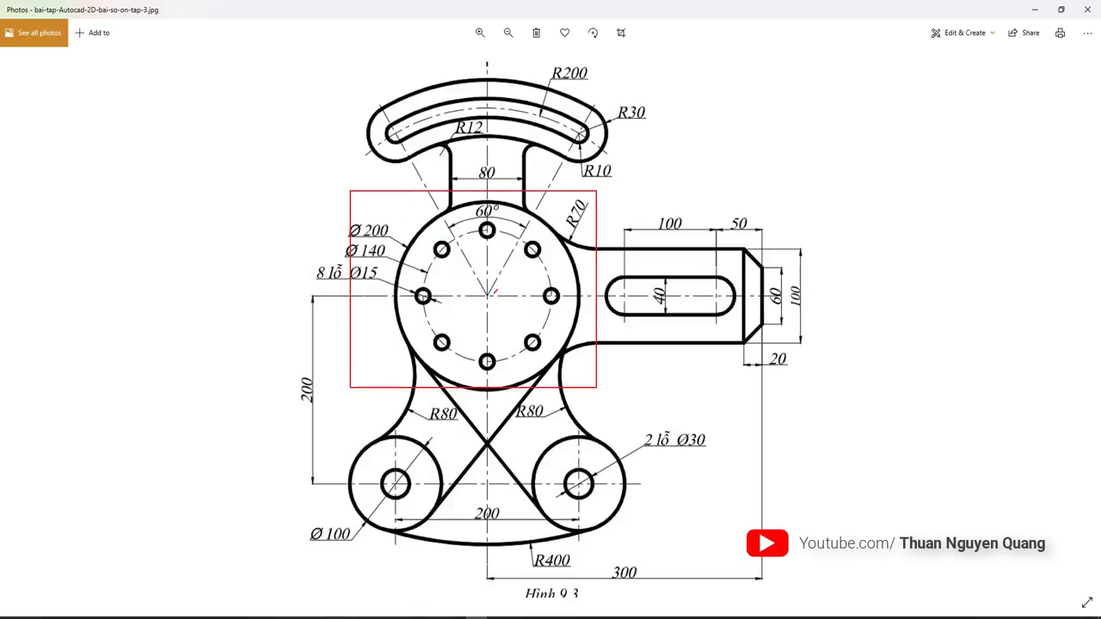
mouse_move(361, 67)
left_mouse_down()
mouse_move(627, 173)
mouse_move(853, 375)
left_mouse_up()
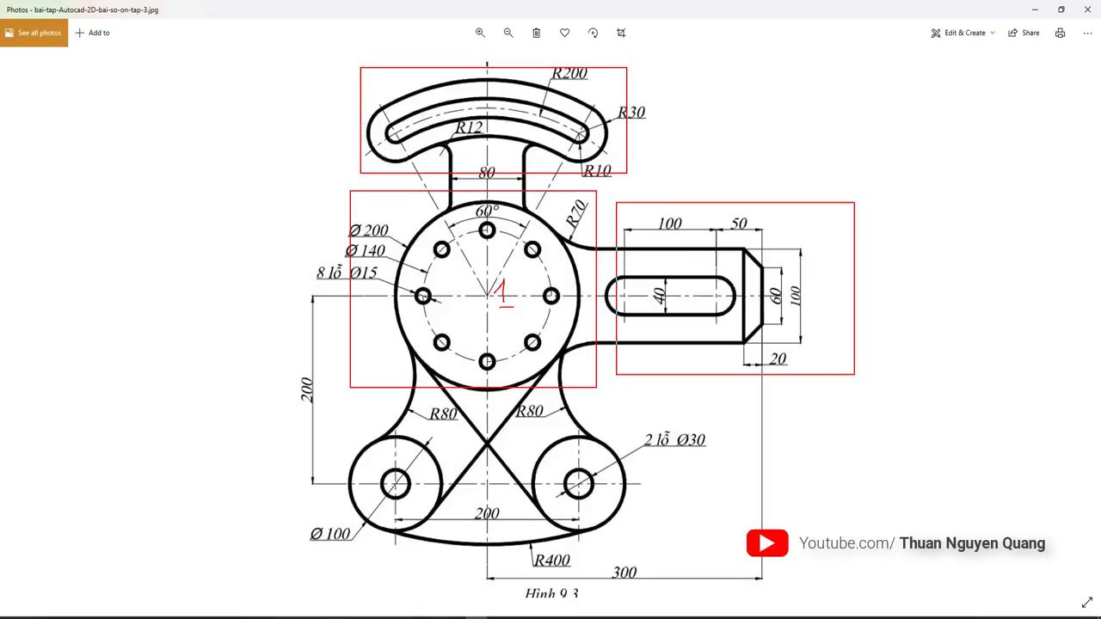
mouse_move(340, 413)
left_mouse_down()
mouse_move(437, 473)
mouse_move(699, 554)
left_mouse_up()
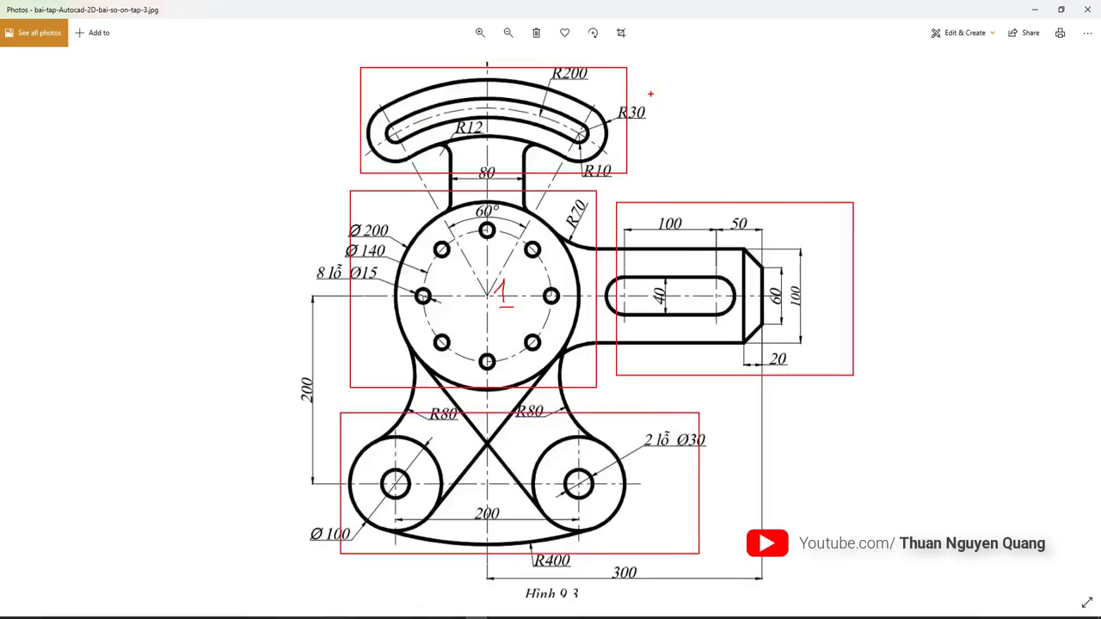
mouse_move(647, 77)
left_mouse_down()
mouse_move(666, 76)
mouse_move(685, 102)
left_mouse_up()
left_click_drag(793, 155, 818, 181)
left_click_drag(665, 470, 679, 474)
left_click_drag(681, 464, 684, 487)
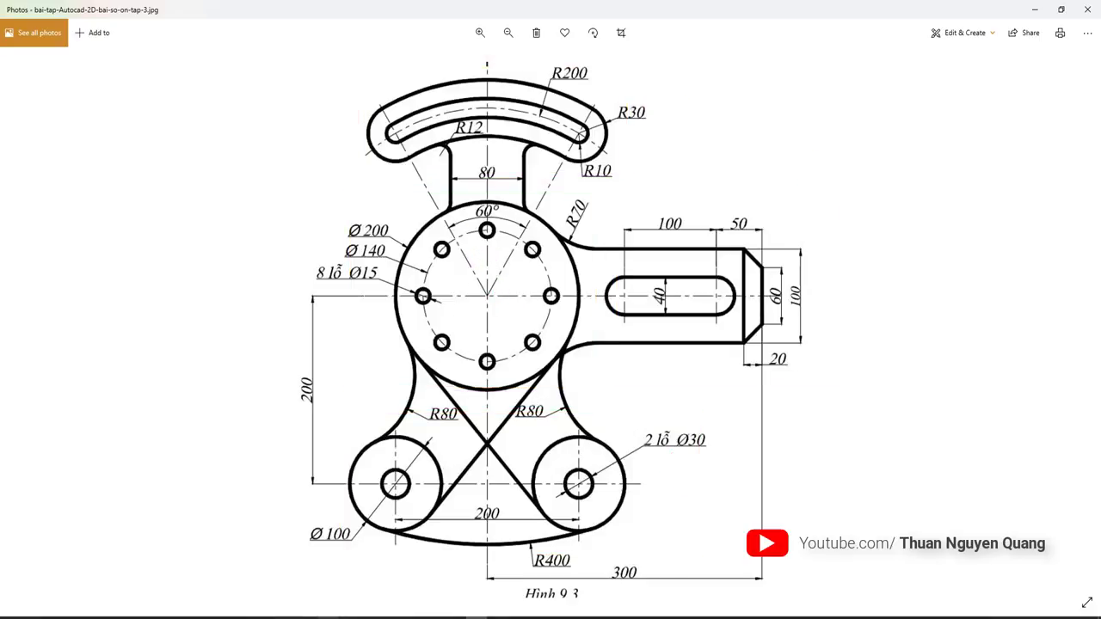
left_click(343, 602)
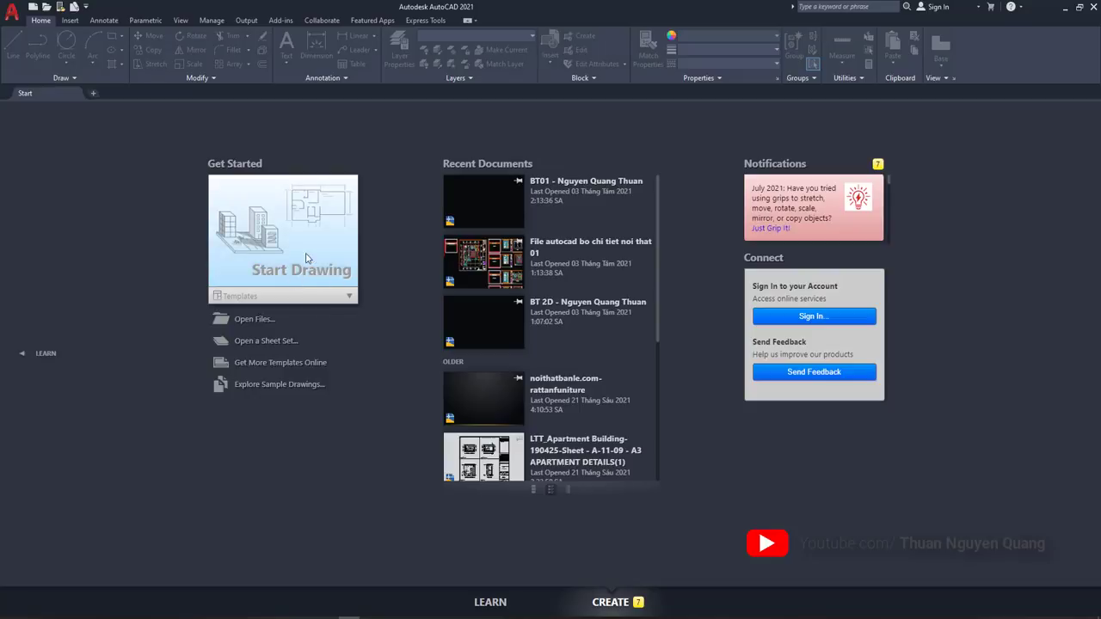
Start a new blank drawing, Drawing4, in model space
left_click(306, 259)
left_click(761, 391)
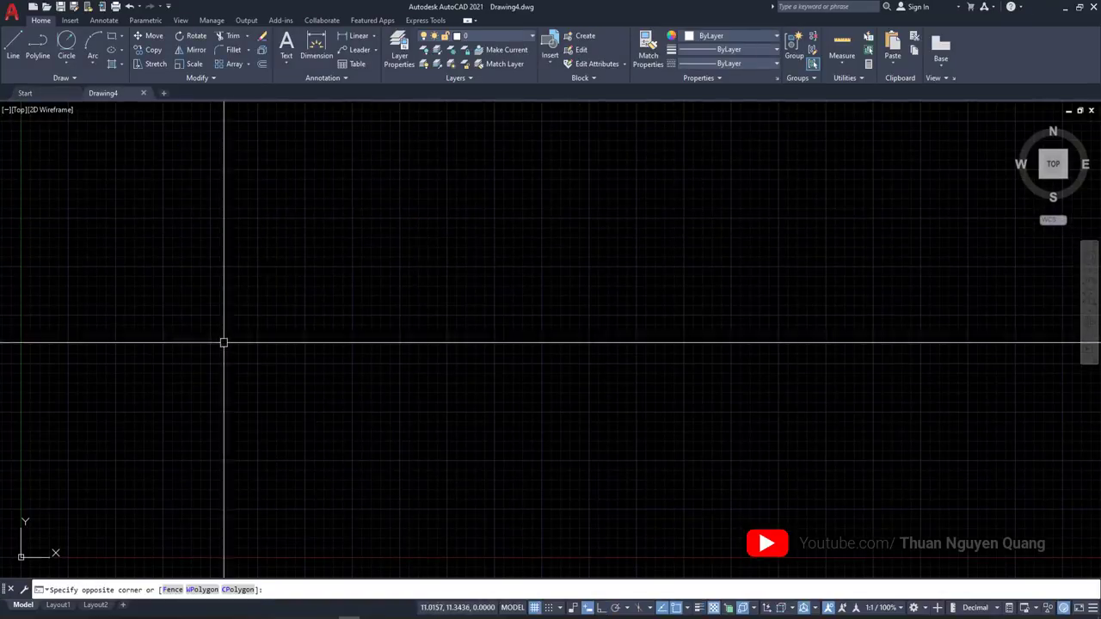
left_click(419, 243)
left_click(322, 233)
left_click(816, 430)
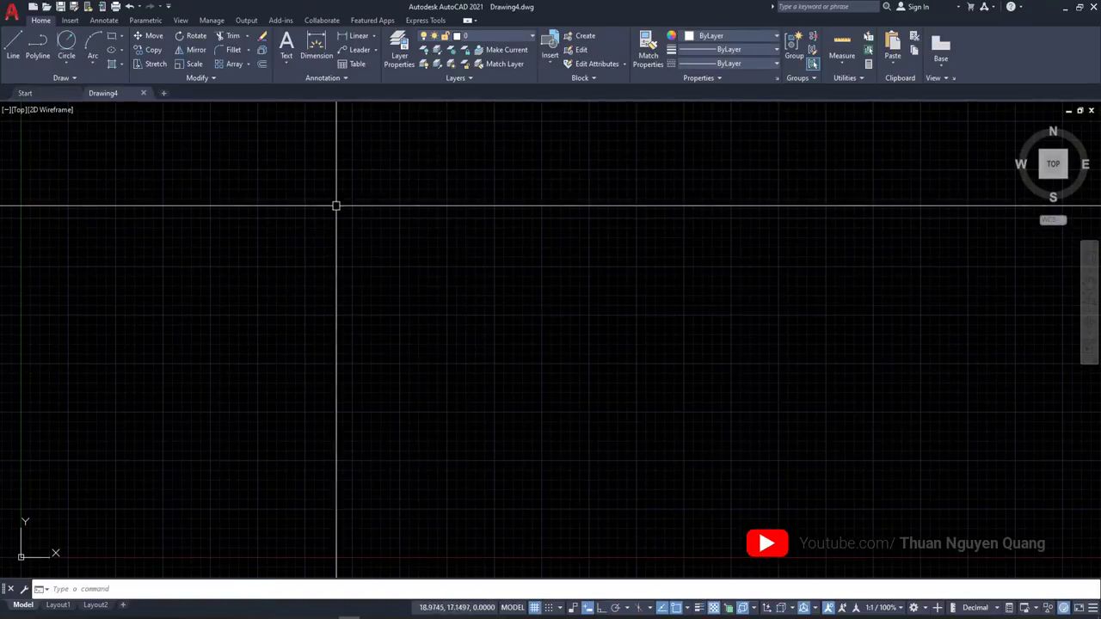
Save it to the Desktop as the 'BT 2D' exercise file with the author's name, replacing the existing file
key("ctrl+s")
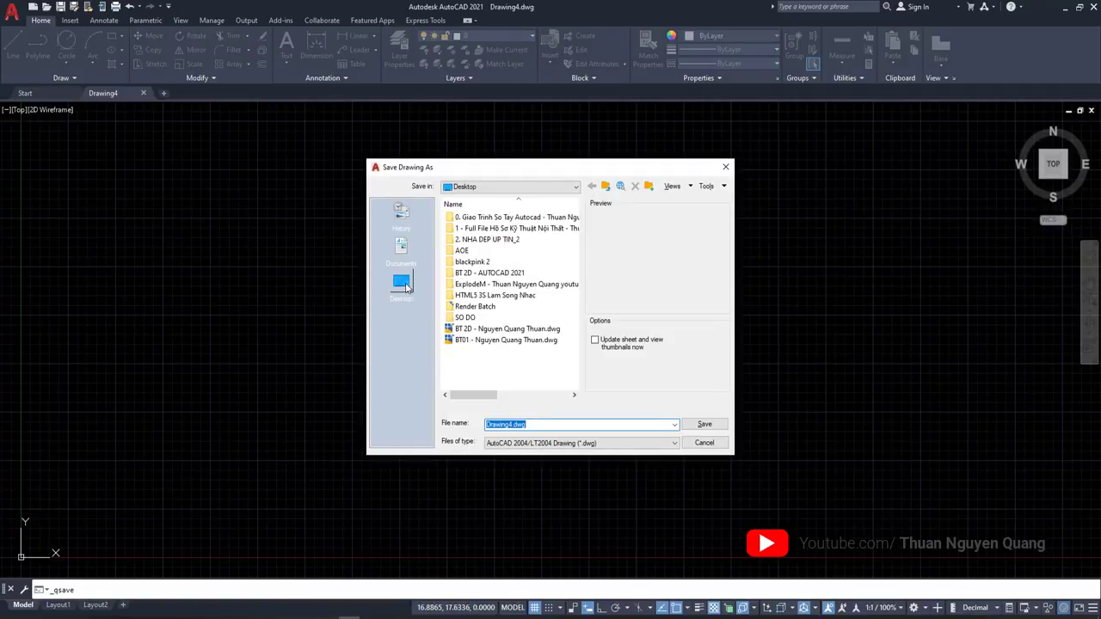
left_click(508, 425)
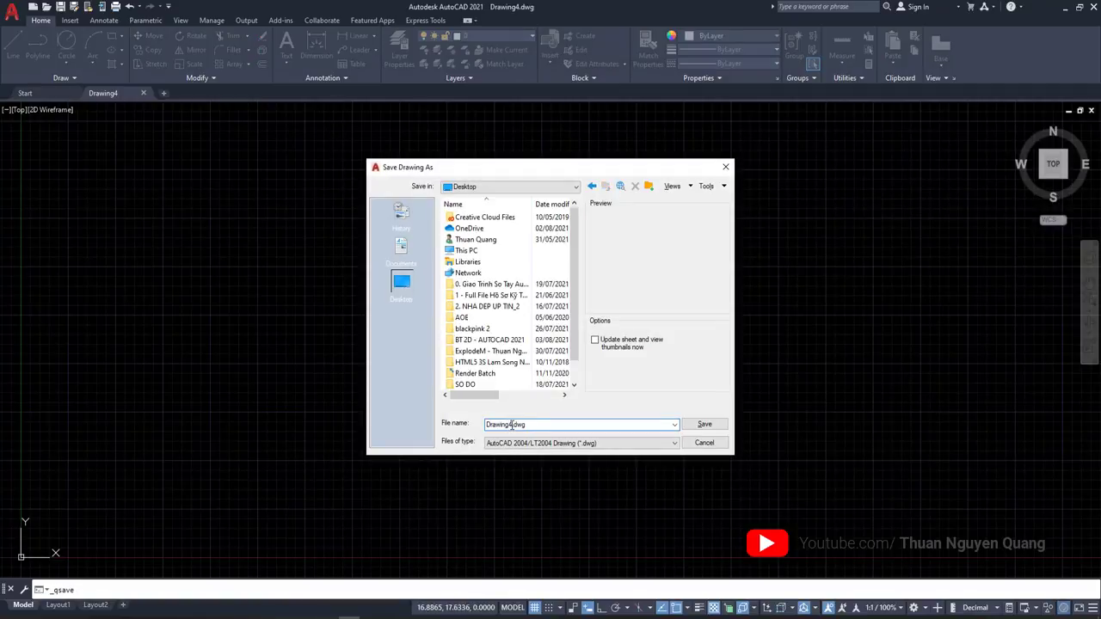
left_click_drag(512, 425, 466, 423)
type("BT")
type(" 2D")
type(" -")
type("- Nguy")
type("yen")
type("Quan")
type("g Thuan")
key("Tab")
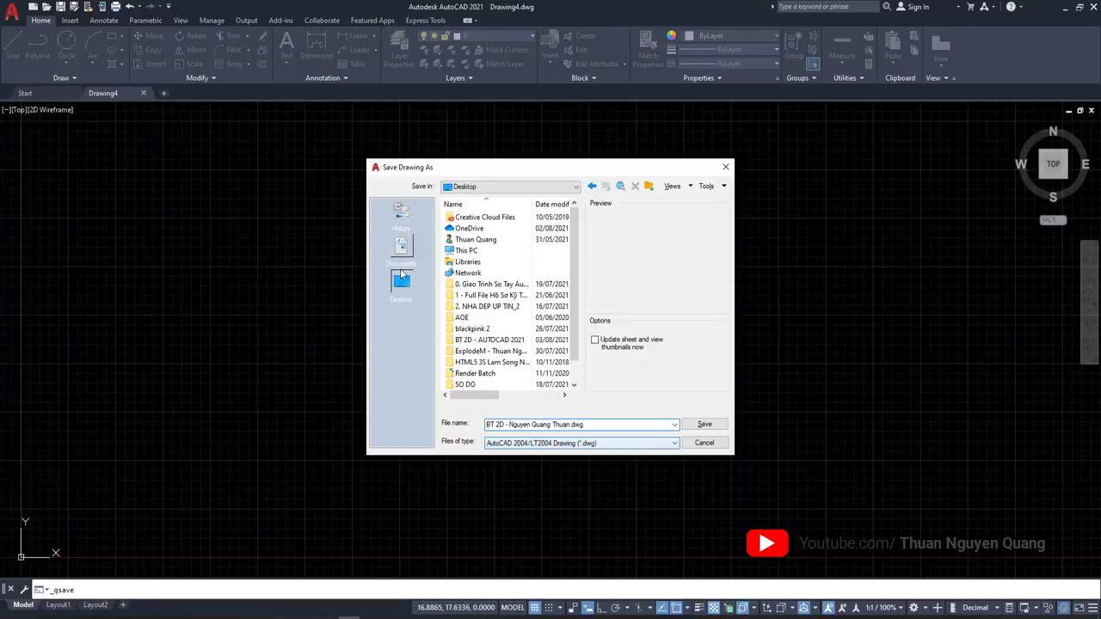
left_click(703, 424)
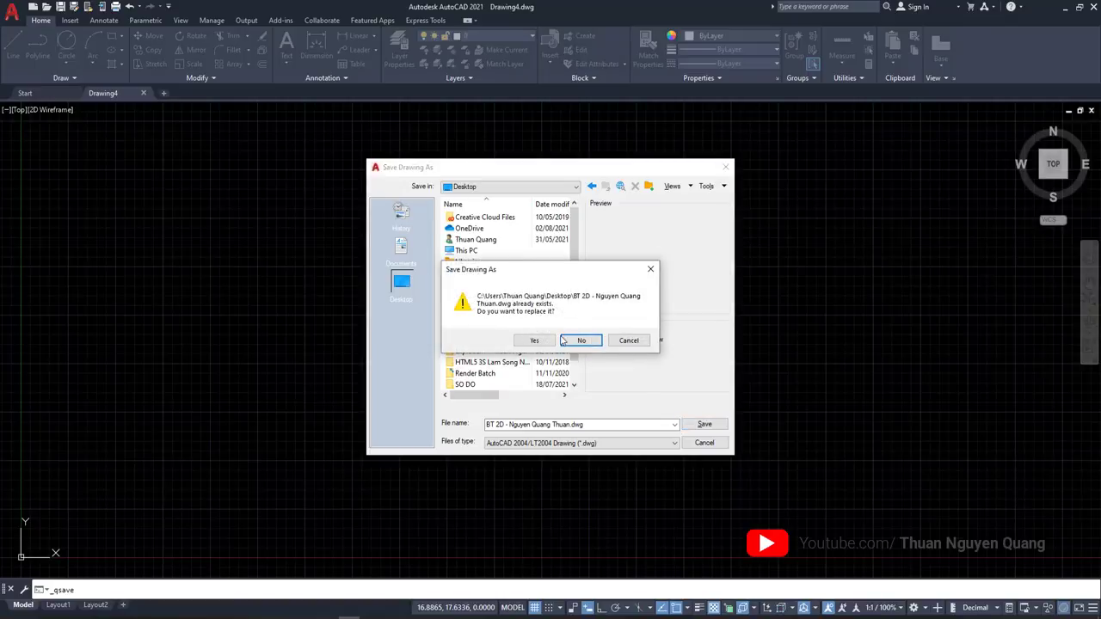
left_click(534, 341)
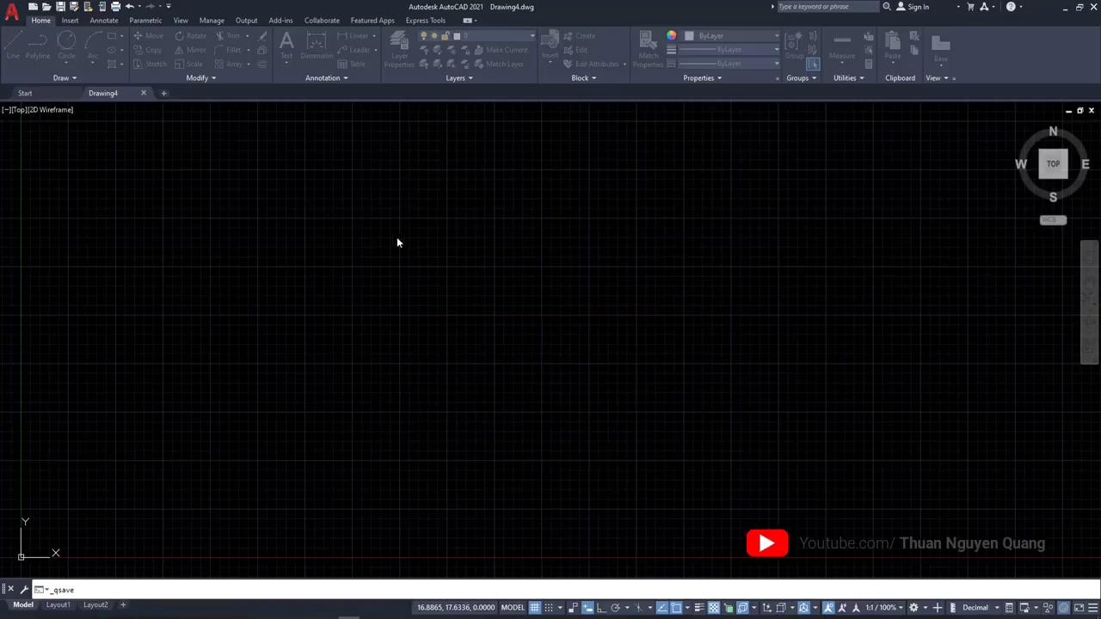
Stop showing the UCS icon at the origin and turn off the grid
scroll(404, 224, "down", 3)
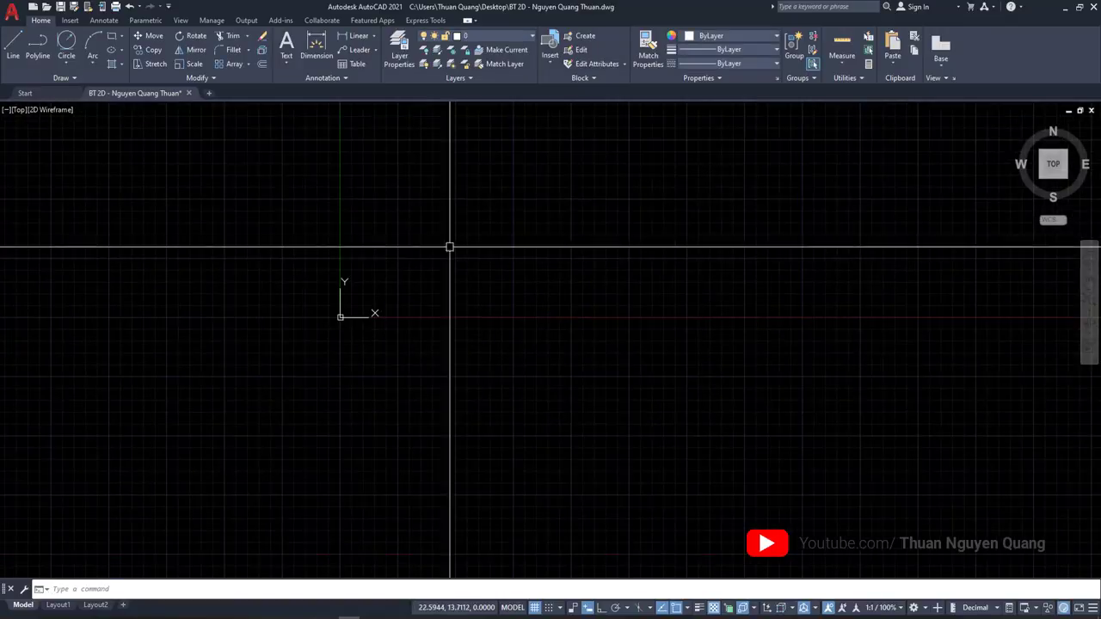
type("uc")
key("Return")
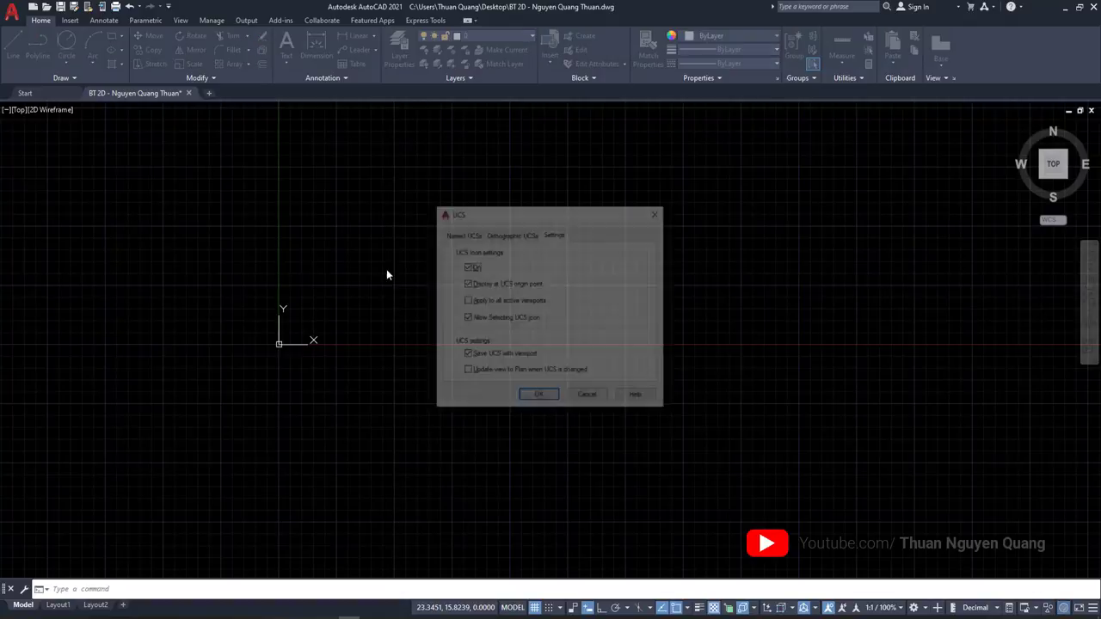
left_click(466, 283)
left_click(537, 398)
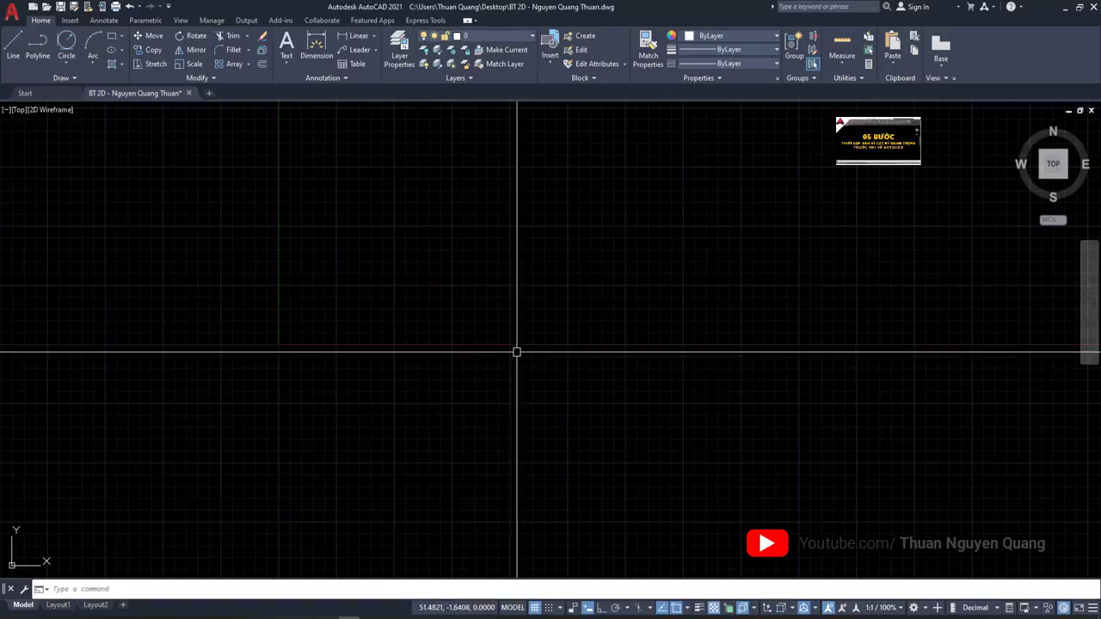
key("F7")
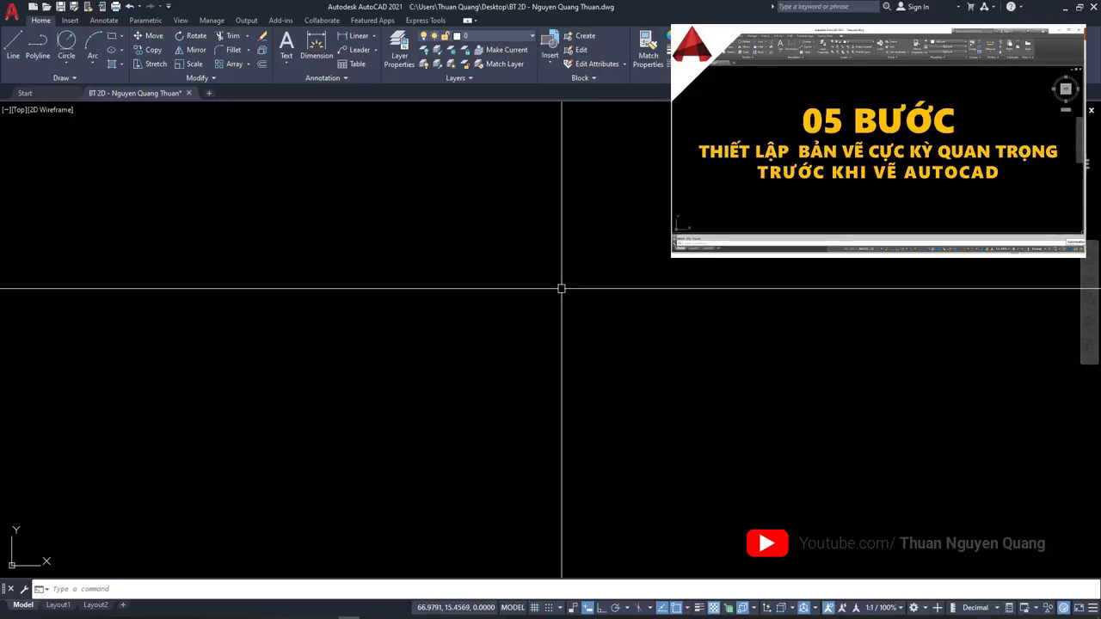
type("uc")
key("Return")
left_click(533, 402)
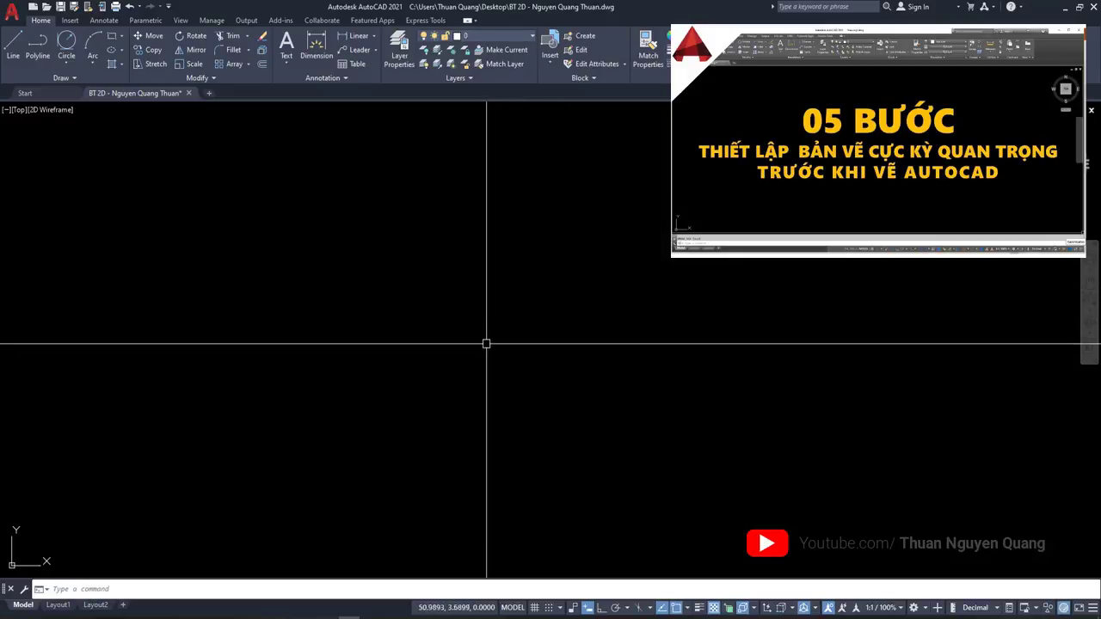
Keep all object snaps on in Drafting Settings
type("o")
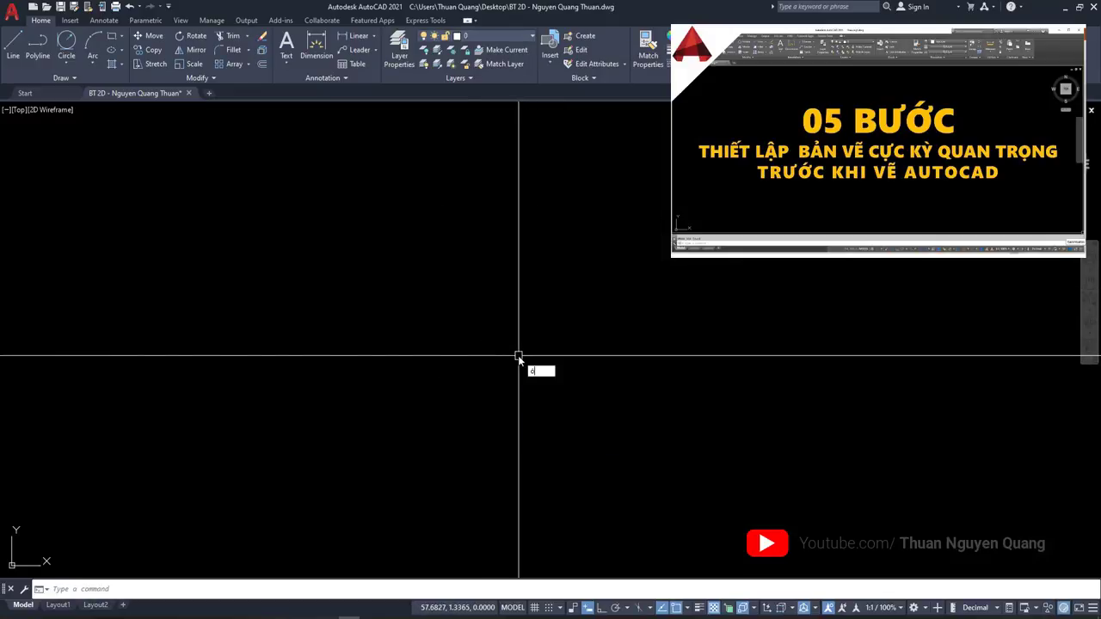
type("s")
key("Return")
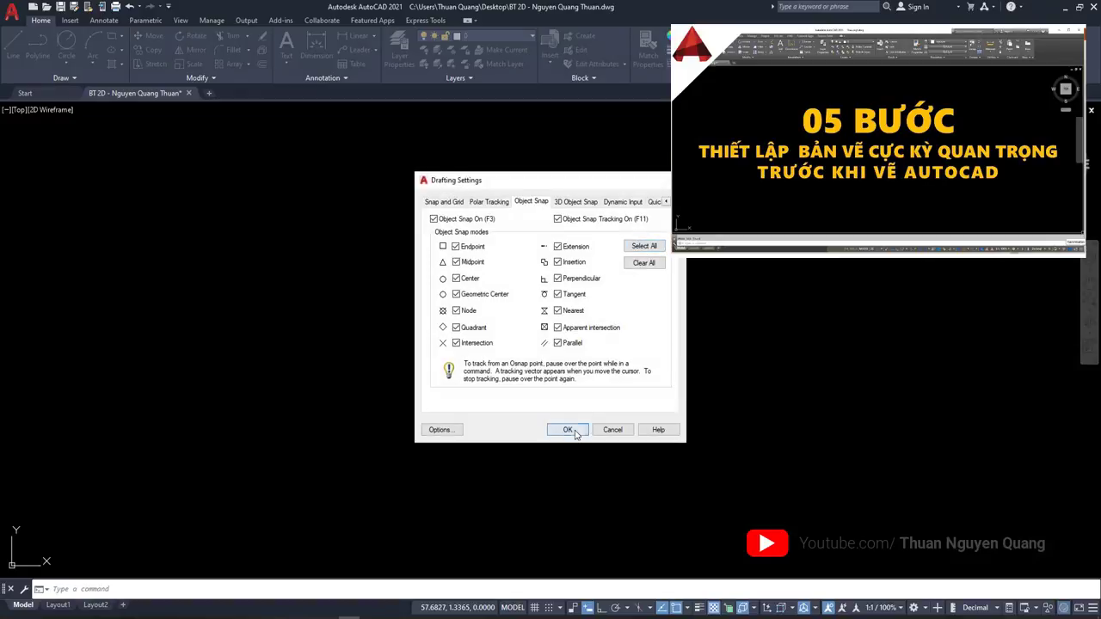
left_click(575, 433)
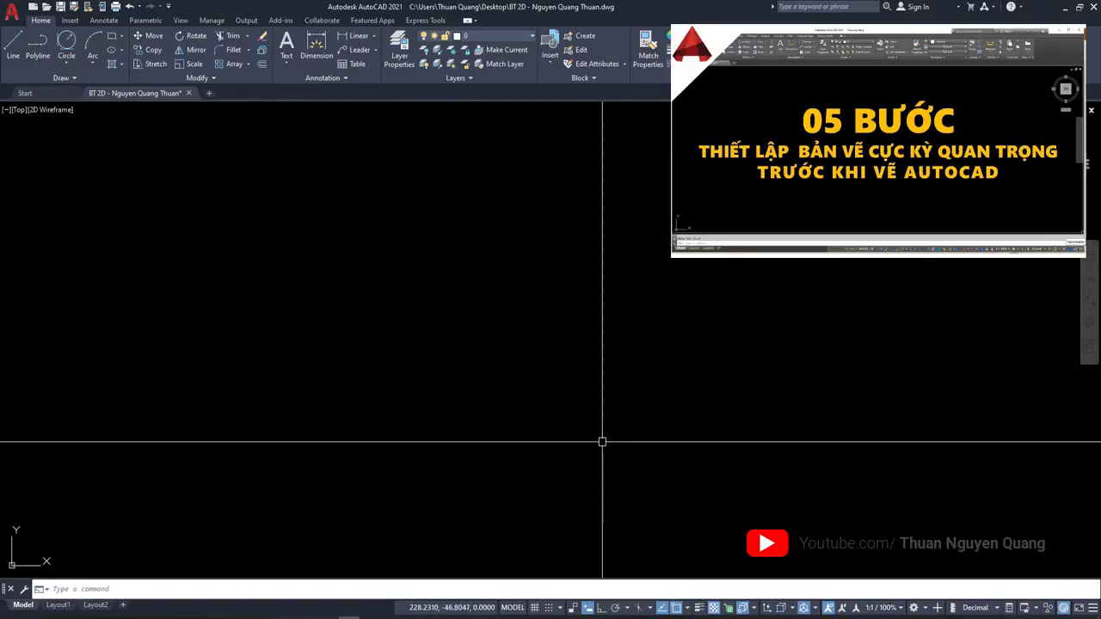
Set length precision to 0 and insertion scale to Millimeters, then bring up the reference drawing
type("un")
key("Return")
left_click(478, 255)
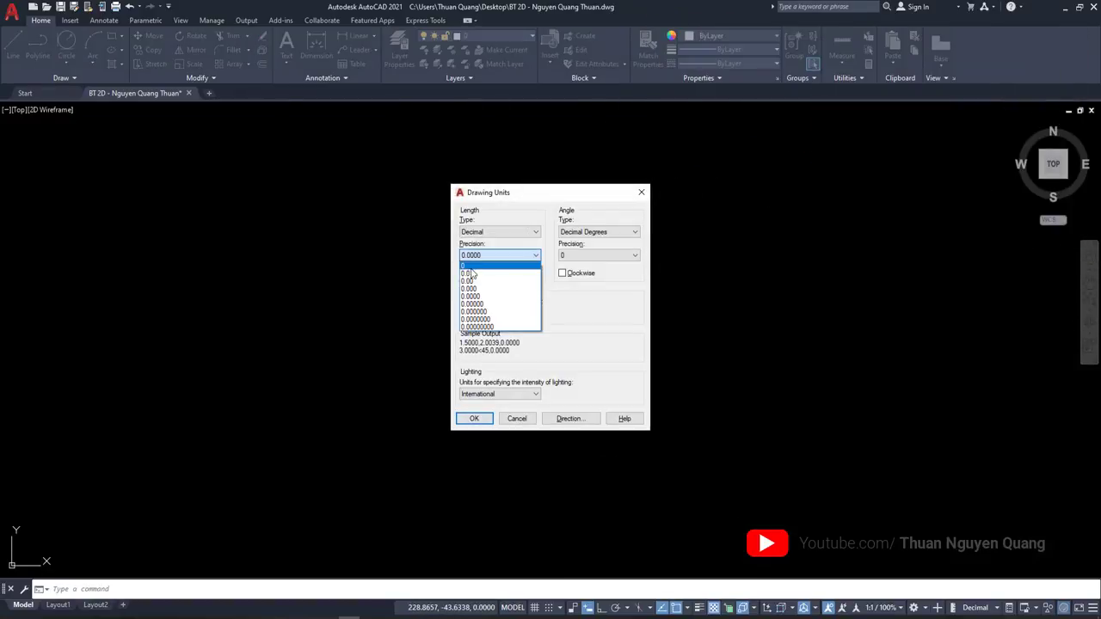
left_click(471, 266)
left_click(482, 312)
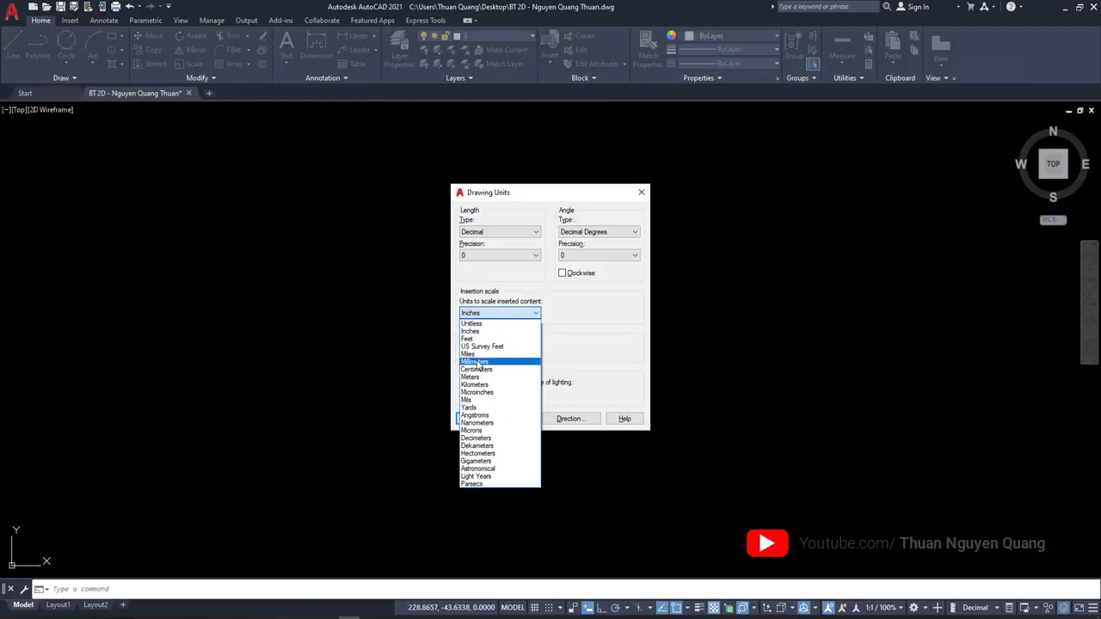
left_click(479, 363)
left_click(474, 419)
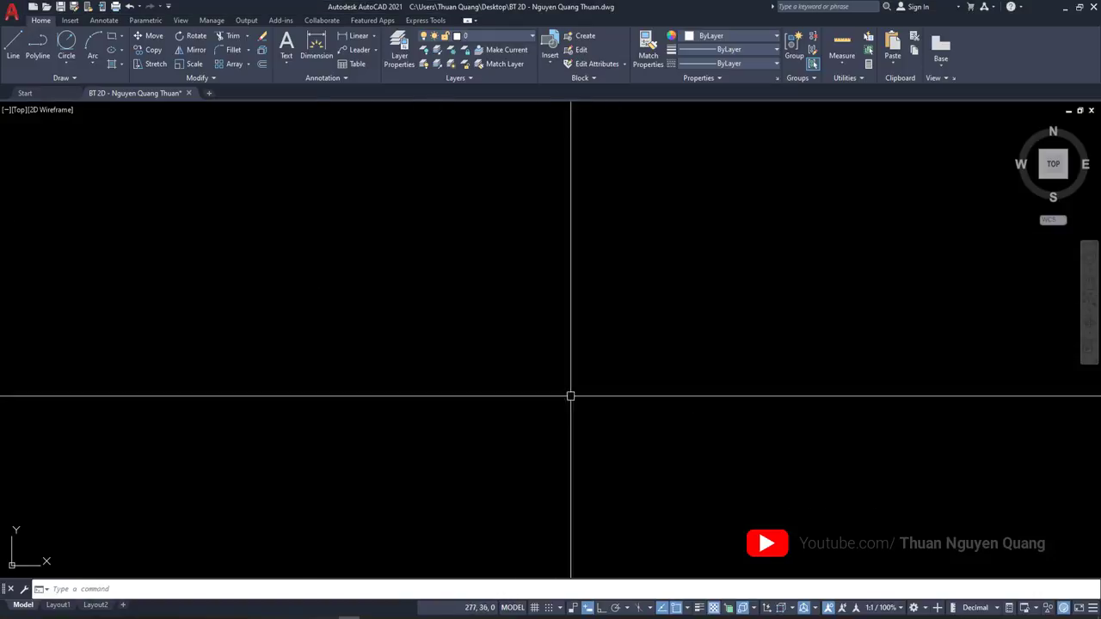
left_click(473, 614)
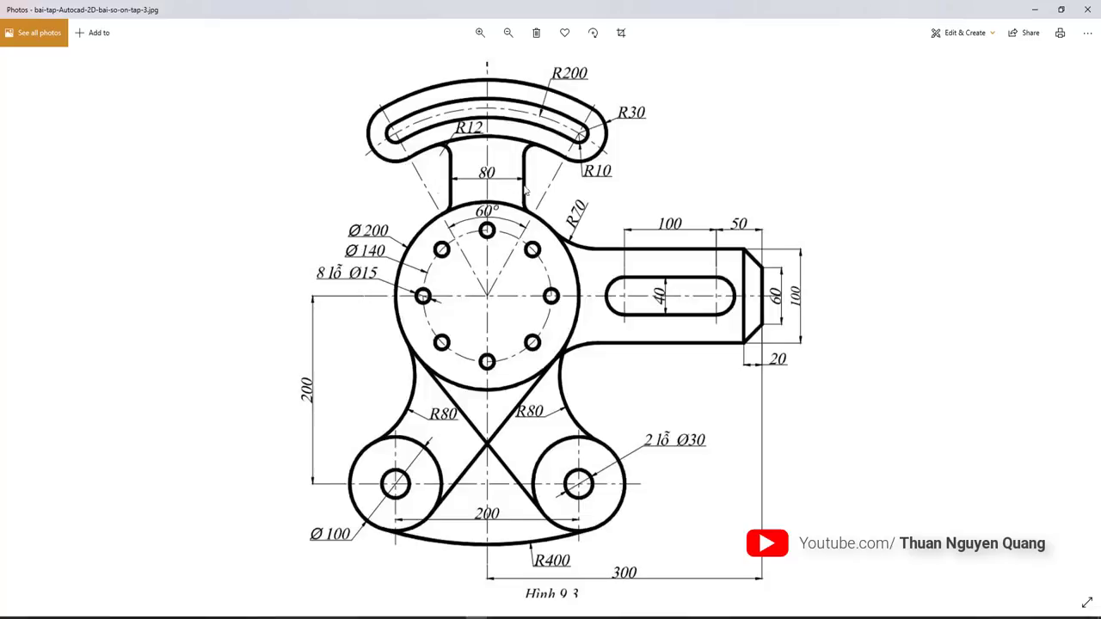
Create two new layers named Net Tim and Net Cat
key("alt+Tab")
type("la")
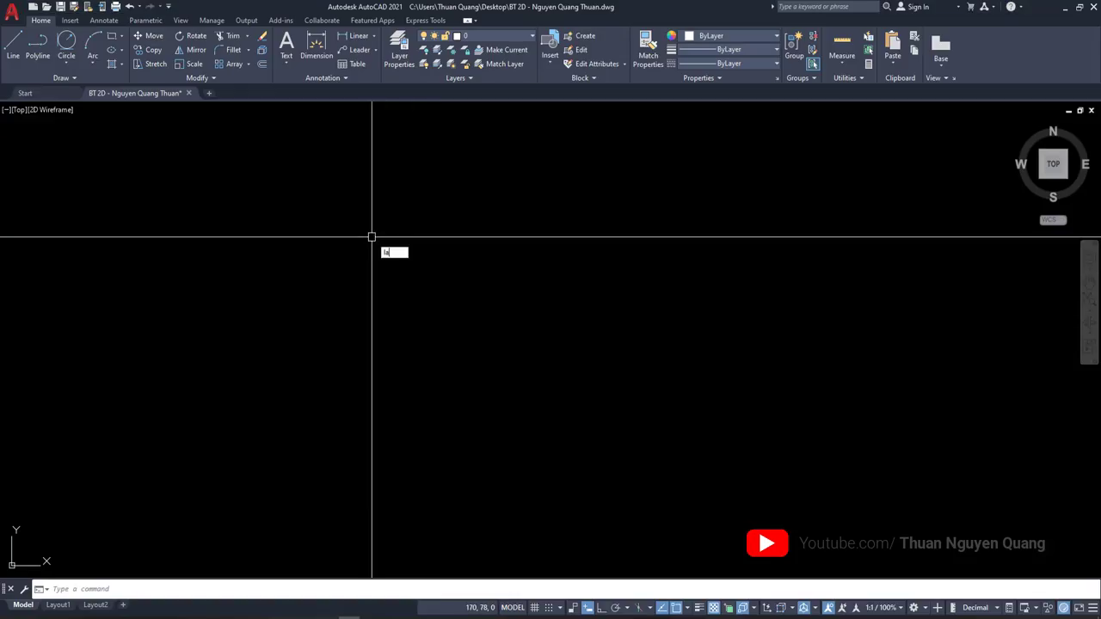
key("Return")
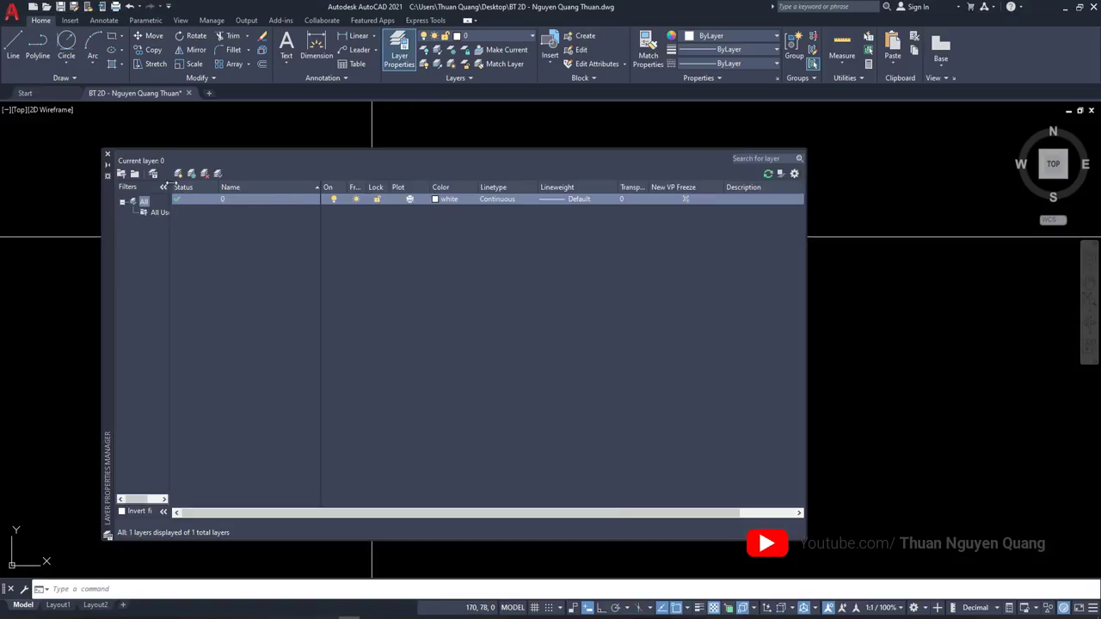
left_click(179, 175)
left_click(179, 175)
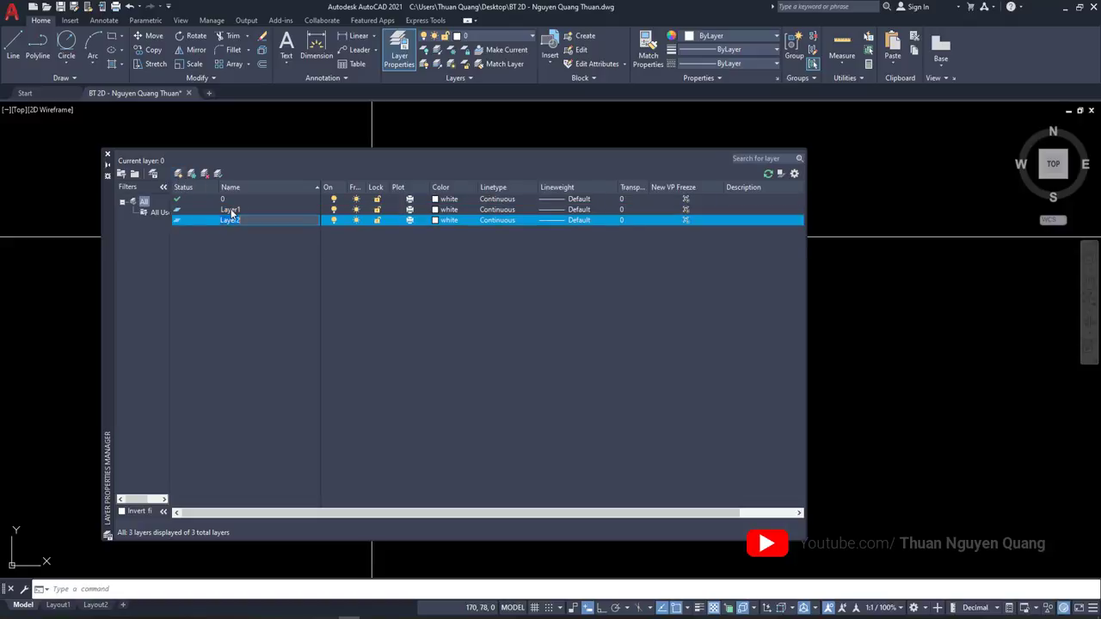
left_click(230, 211)
left_click(234, 213)
type("Net Tim")
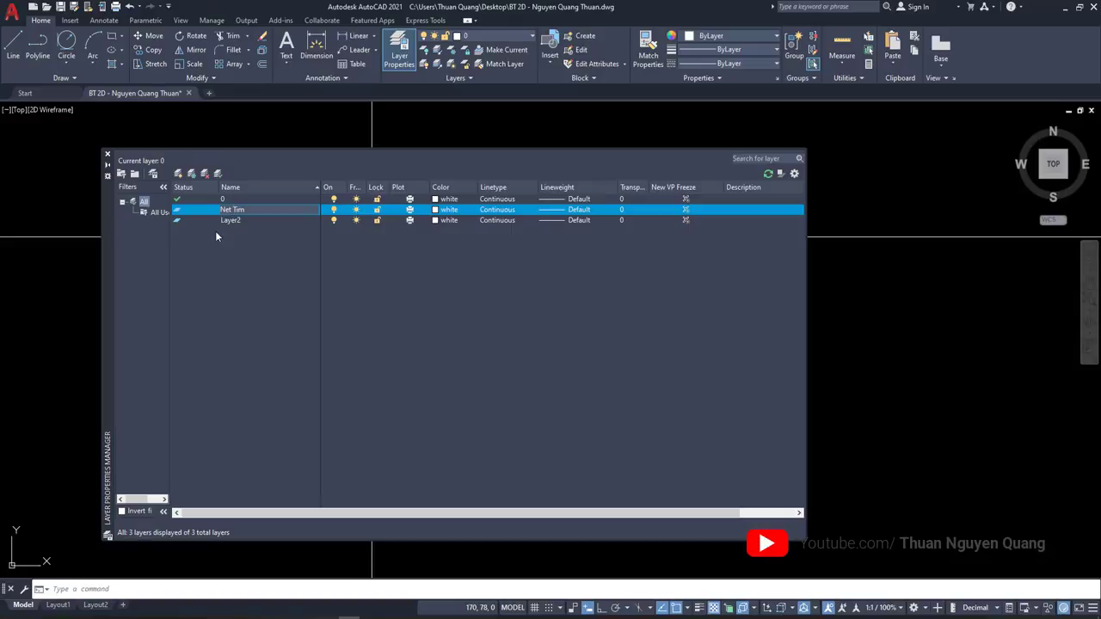
left_click(238, 222)
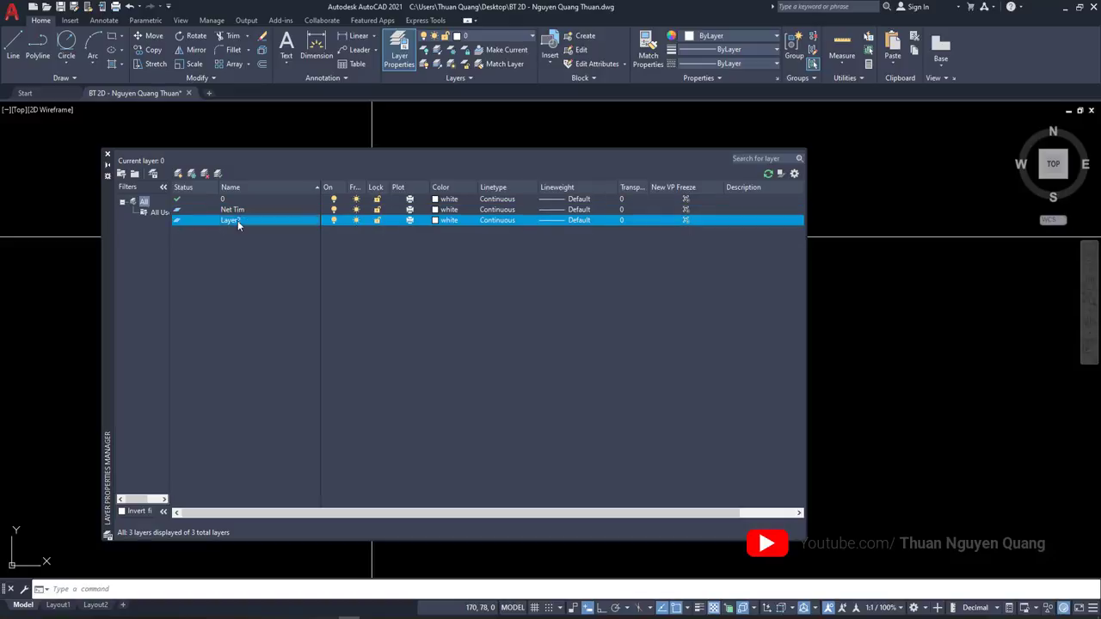
left_click(238, 223)
type("at")
key("Return")
Give Net Tim colour 251 and the ACAD_ISO04W100 linetype
left_click(446, 212)
left_click(472, 354)
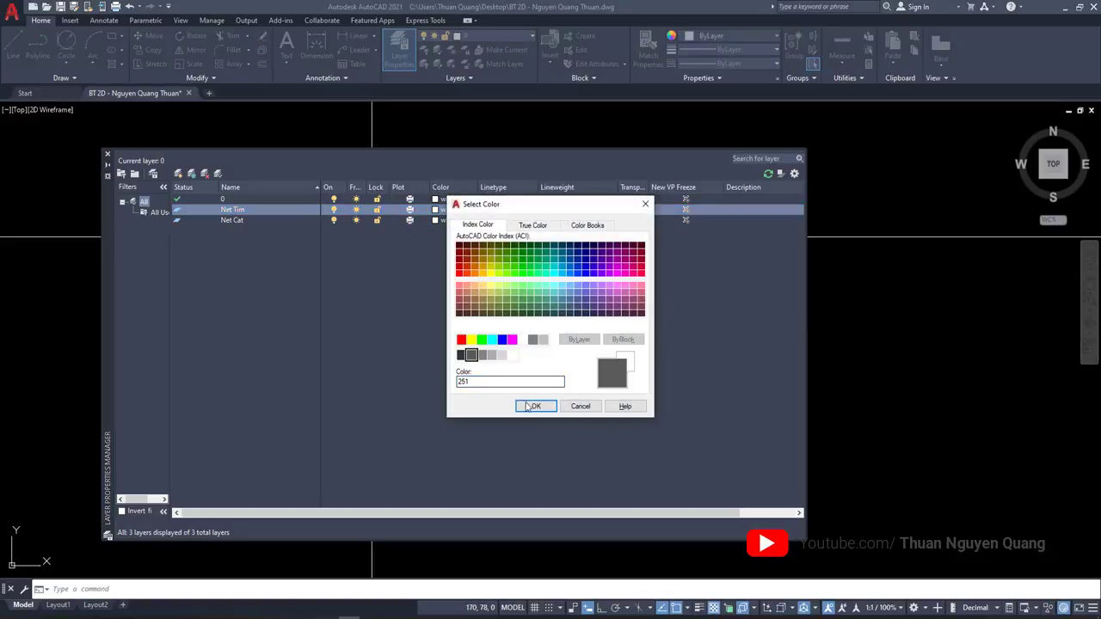
left_click(528, 407)
left_click(503, 212)
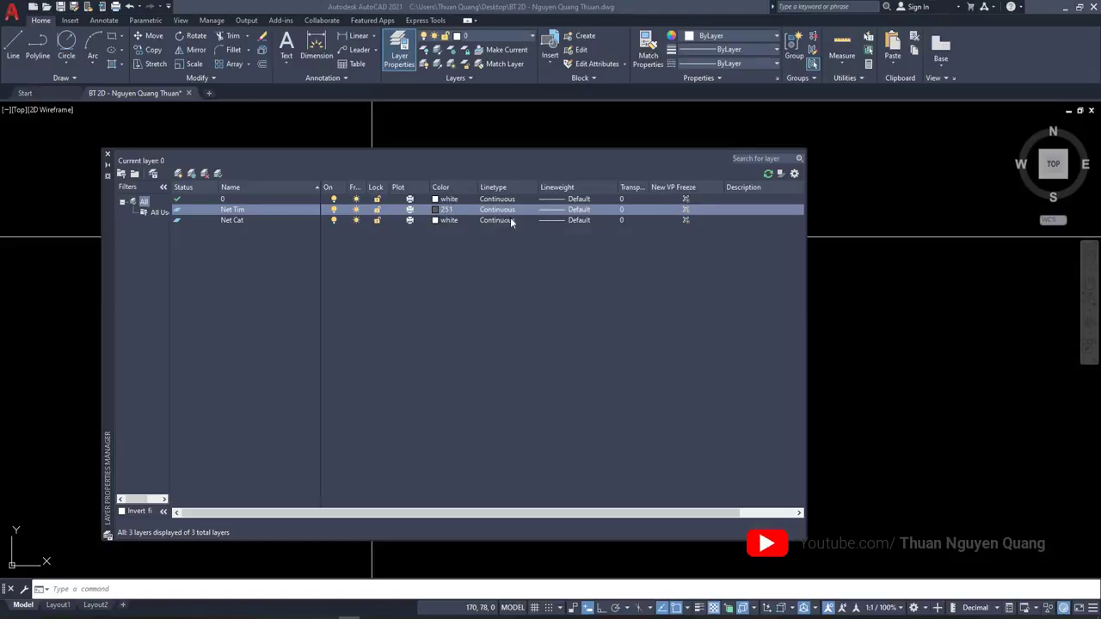
left_click(571, 376)
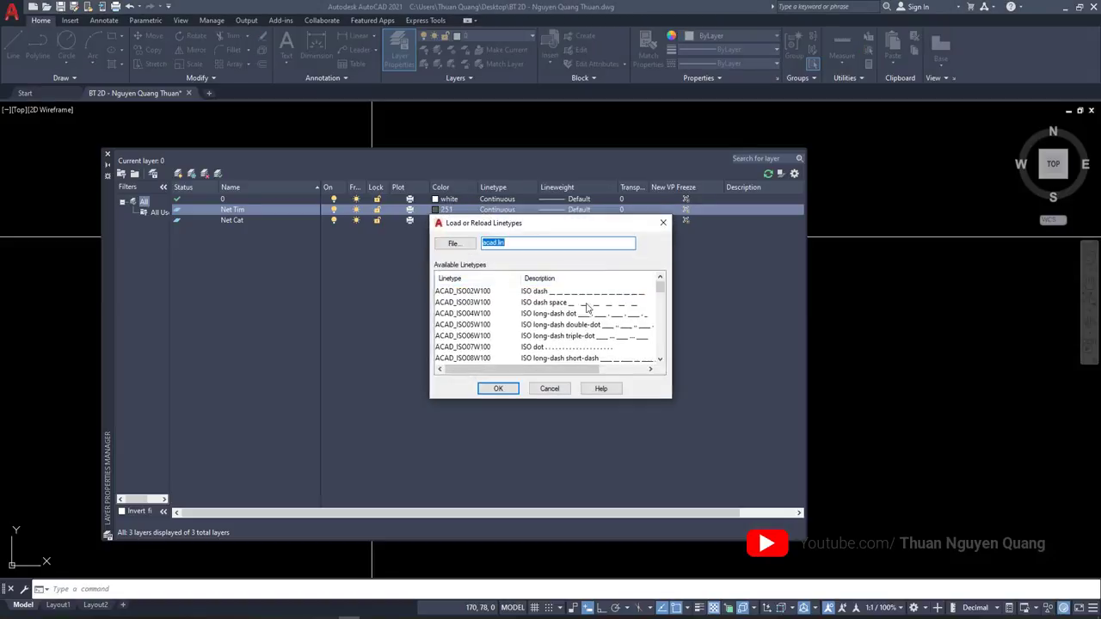
left_click(590, 314)
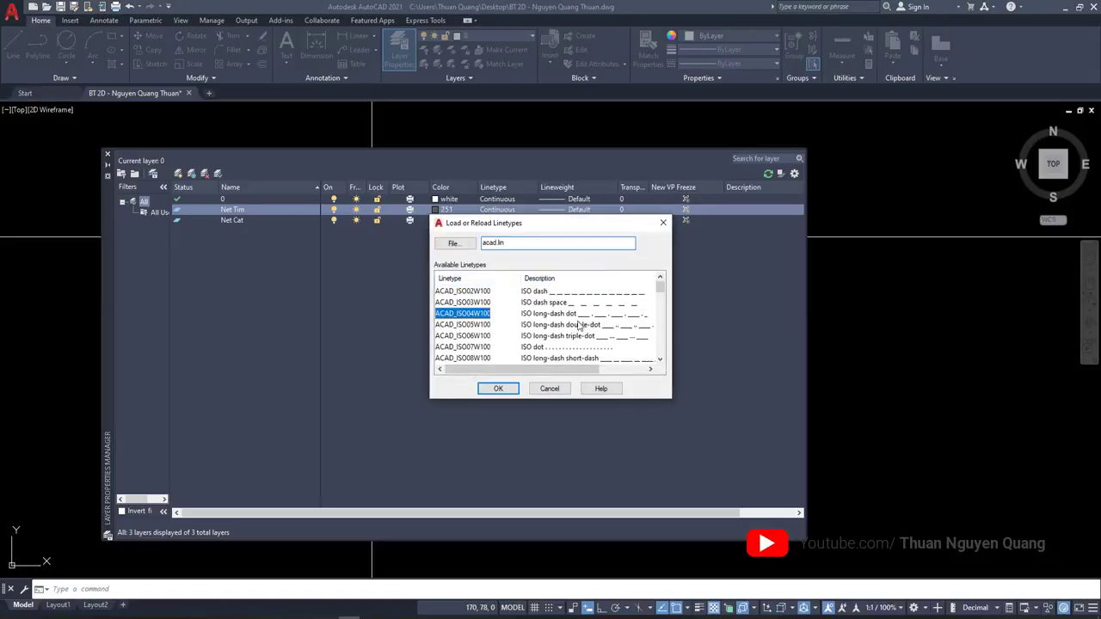
left_click(498, 388)
left_click(560, 284)
left_click(472, 376)
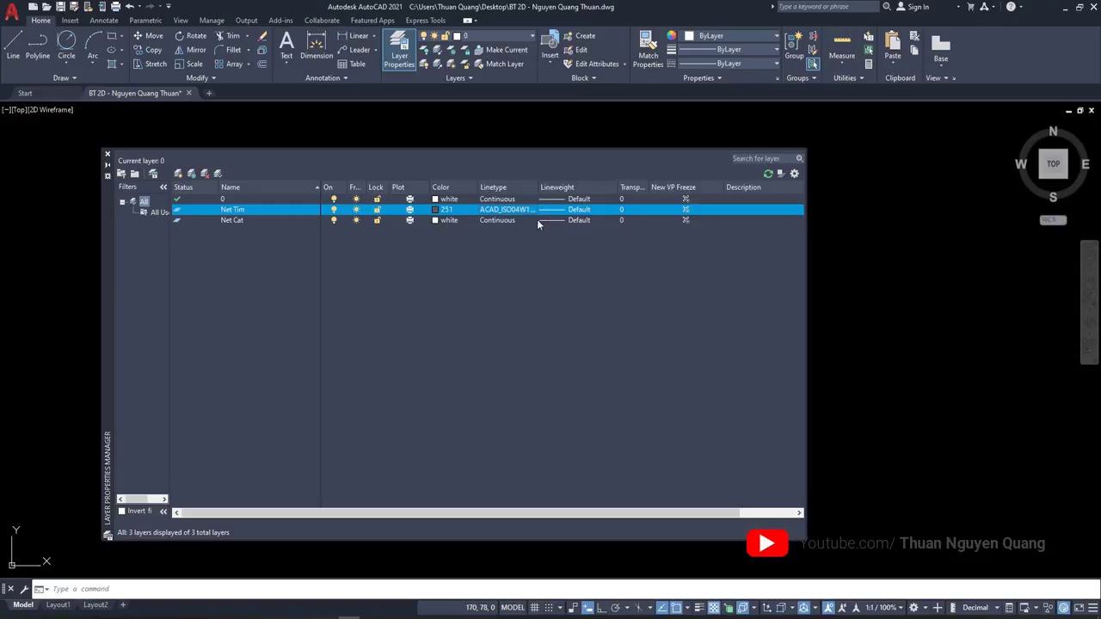
Give Net Cat a 0.40 mm lineweight
left_click(578, 220)
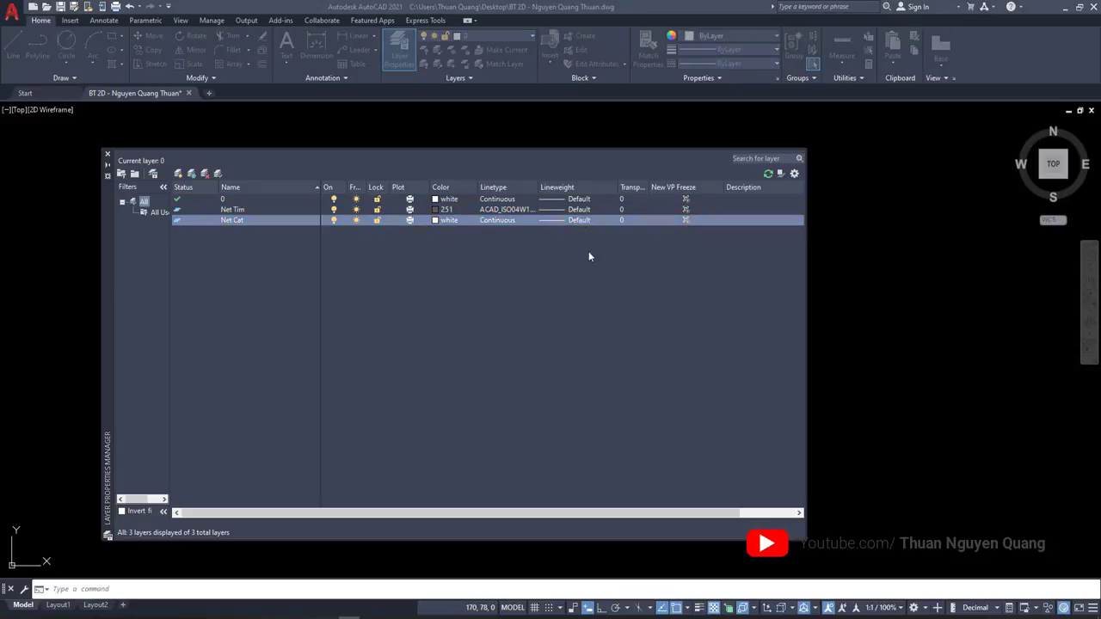
left_click(539, 326)
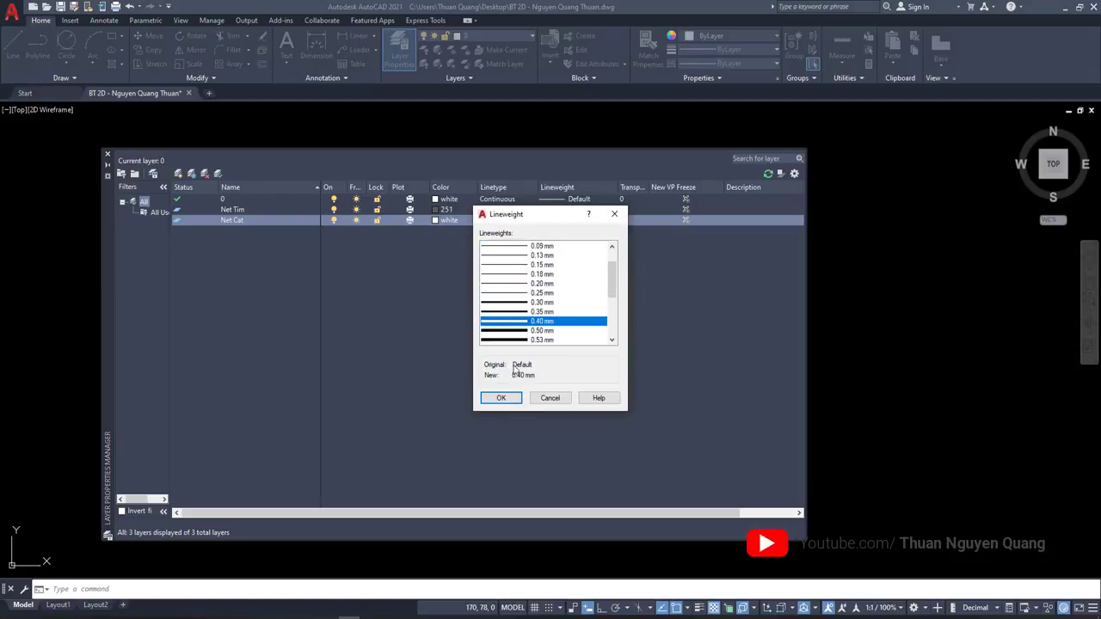
left_click(501, 398)
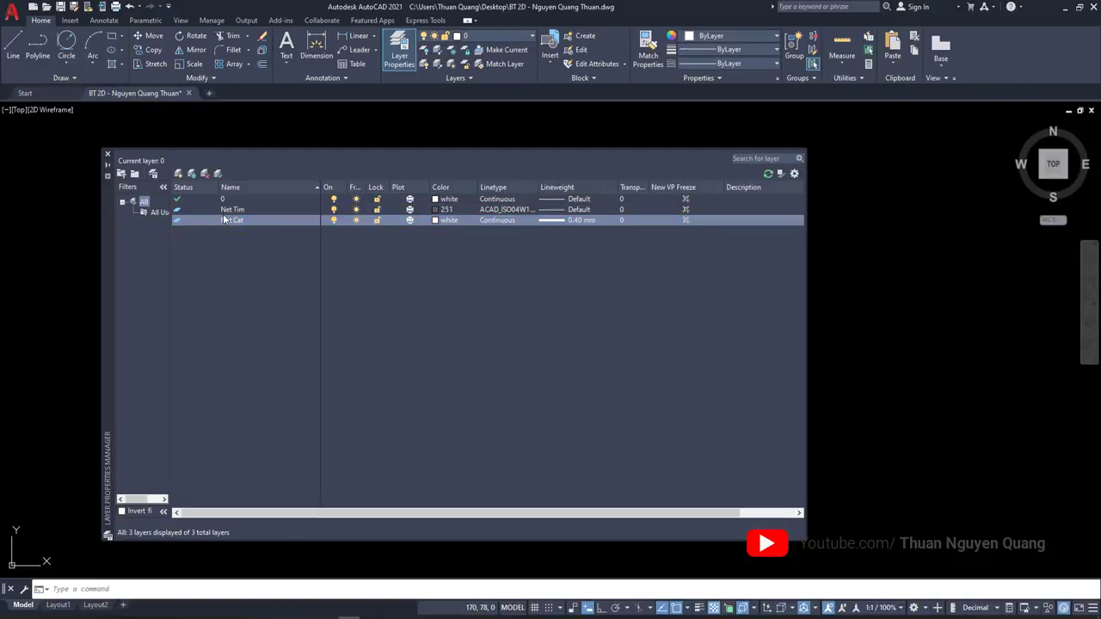
Make Net Tim the current layer
left_click(231, 215)
left_click(217, 176)
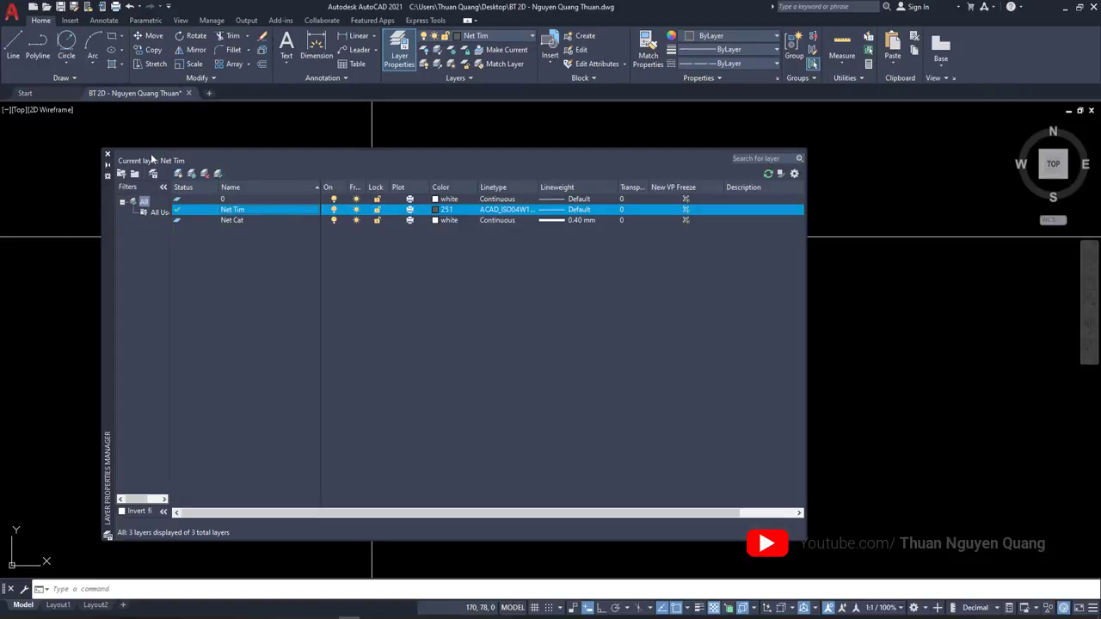
left_click(108, 154)
left_click(494, 36)
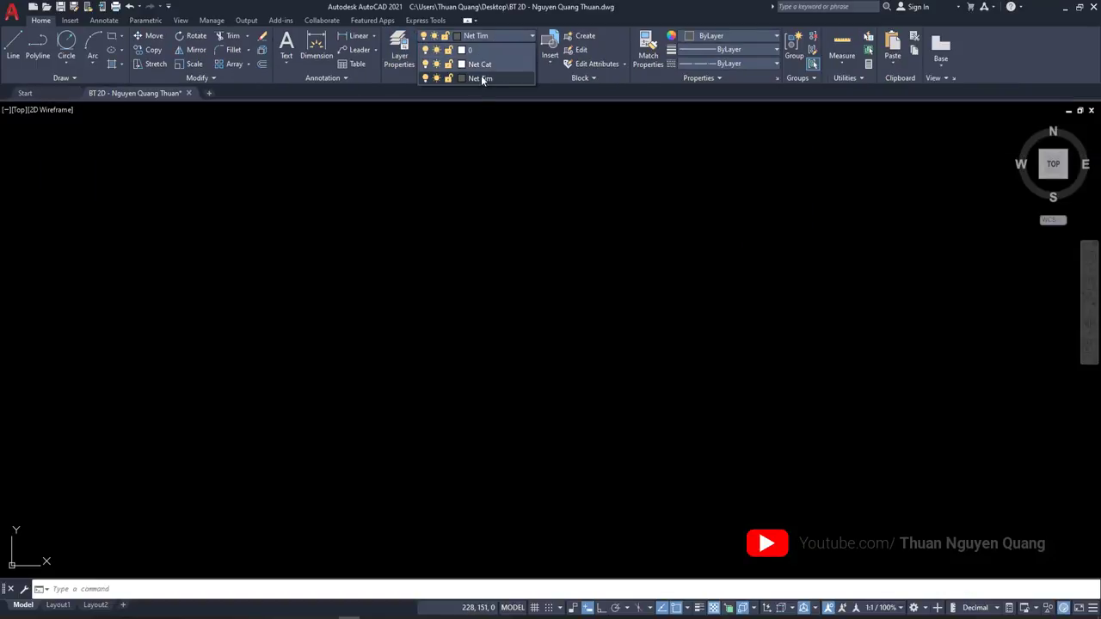
left_click(484, 79)
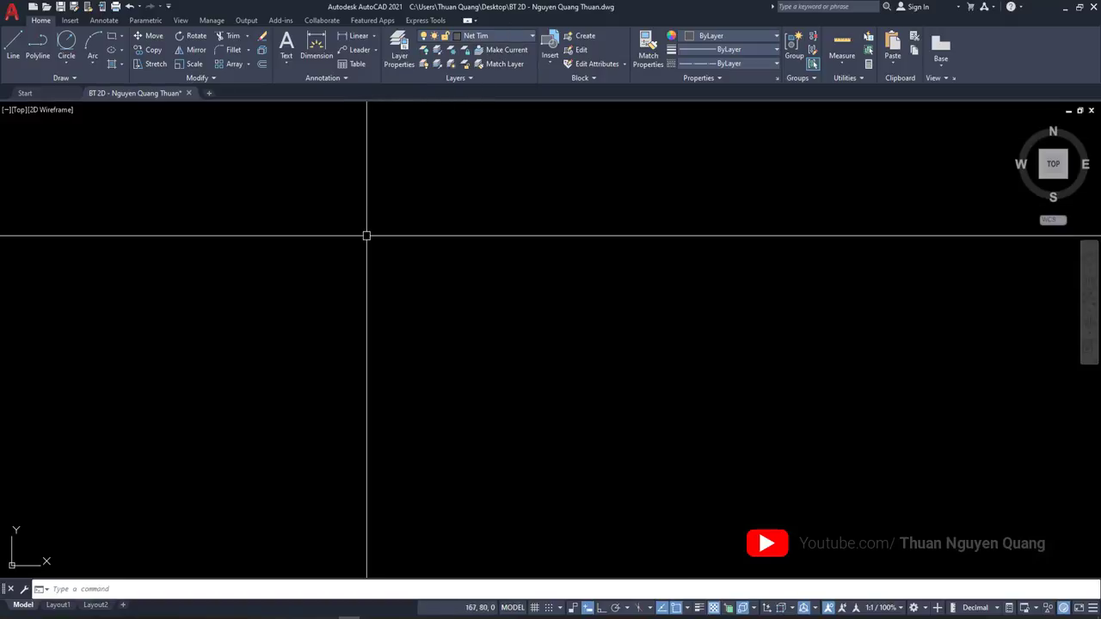
key("alt+Tab")
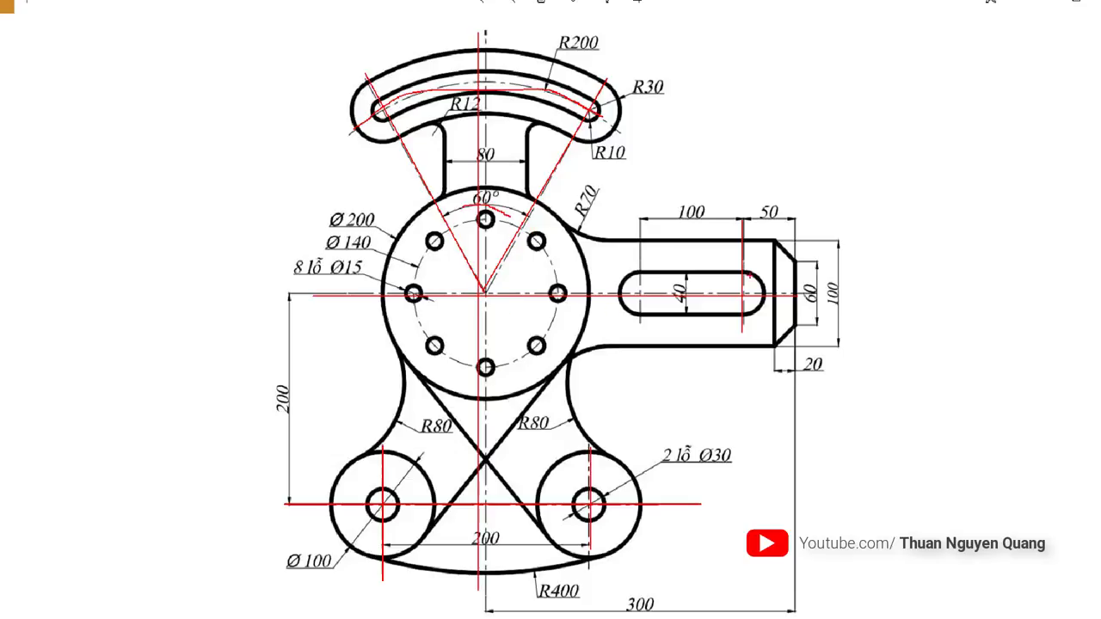
key("alt+Tab")
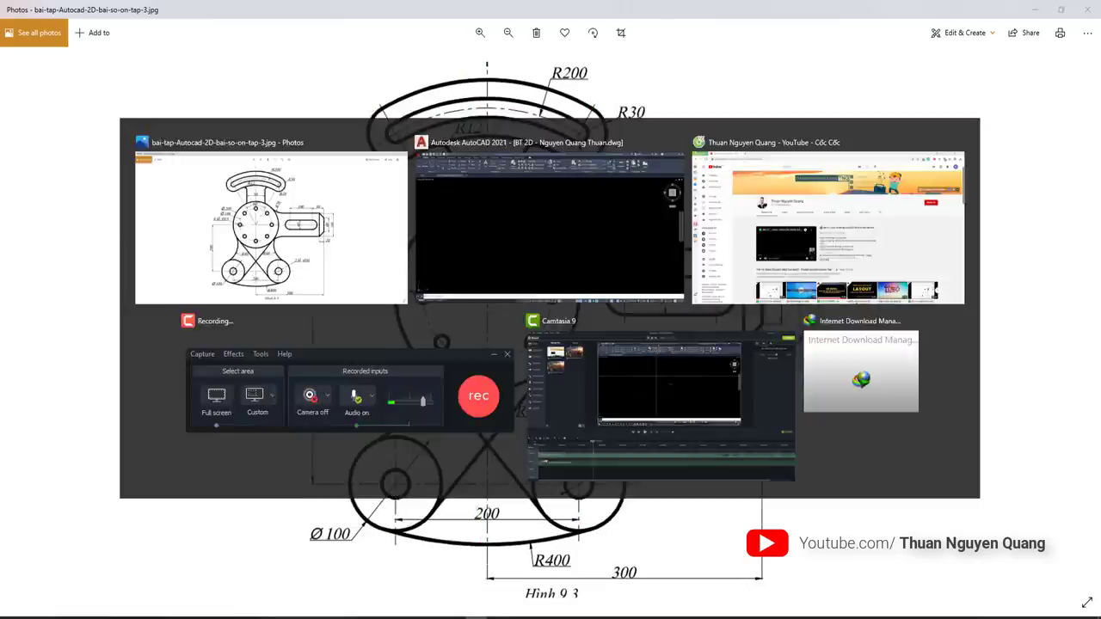
key("alt+Tab")
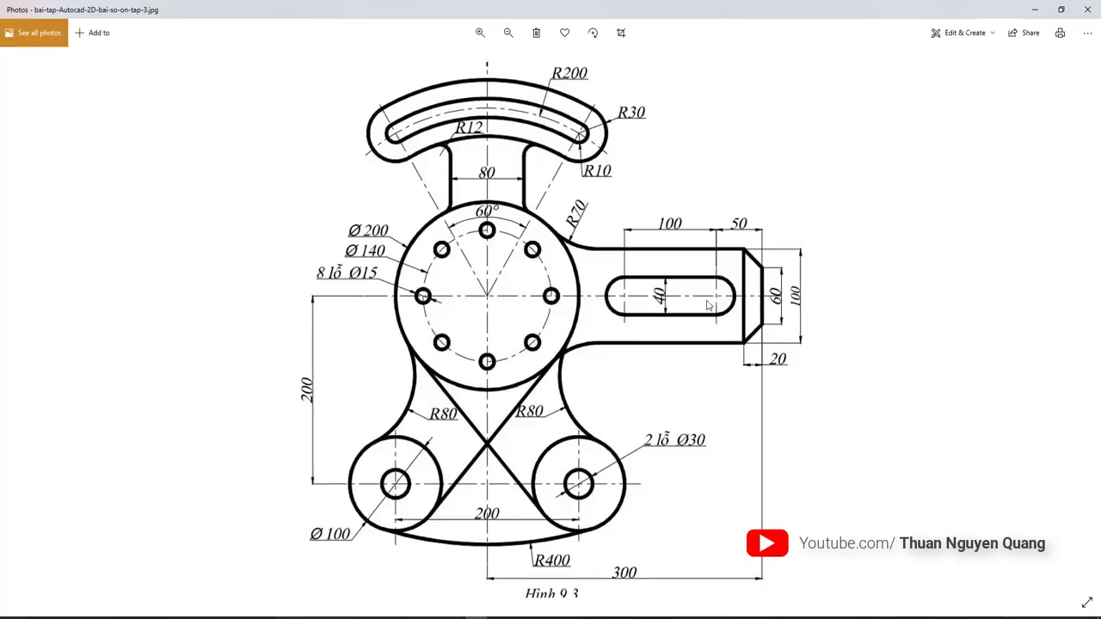
key("alt+Tab")
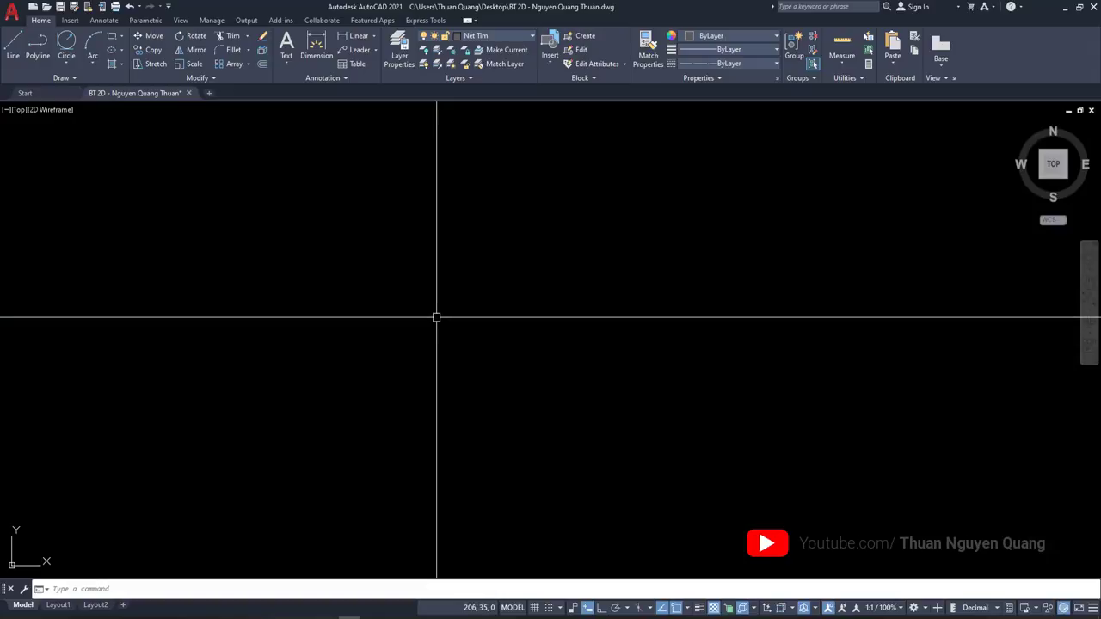
Draw the horizontal main axis with Ortho on
key("l")
key("Return")
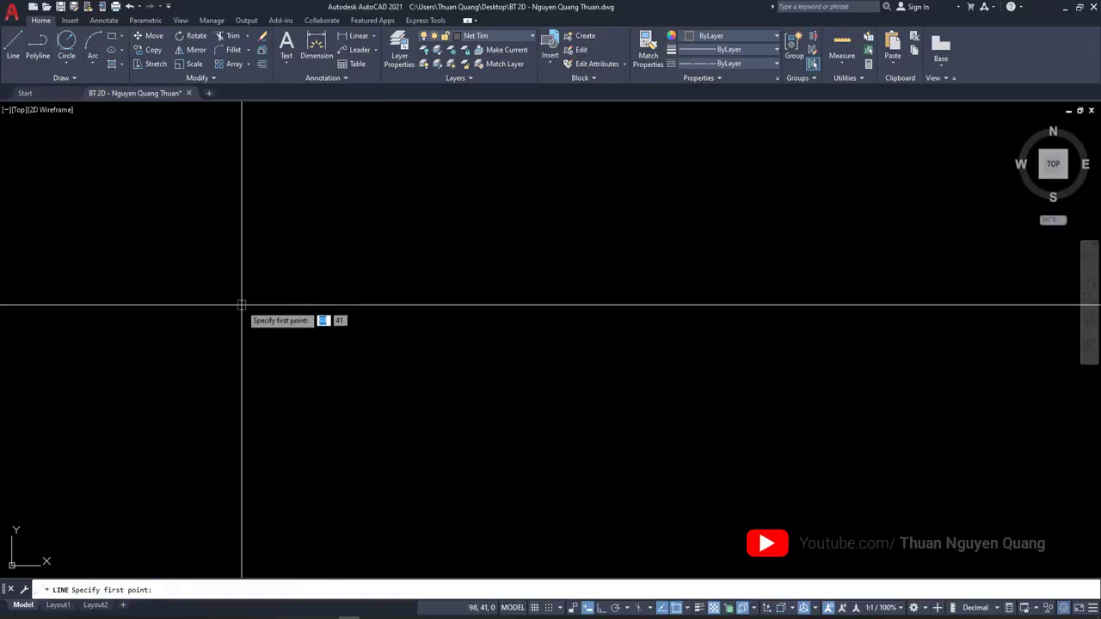
left_click(241, 304)
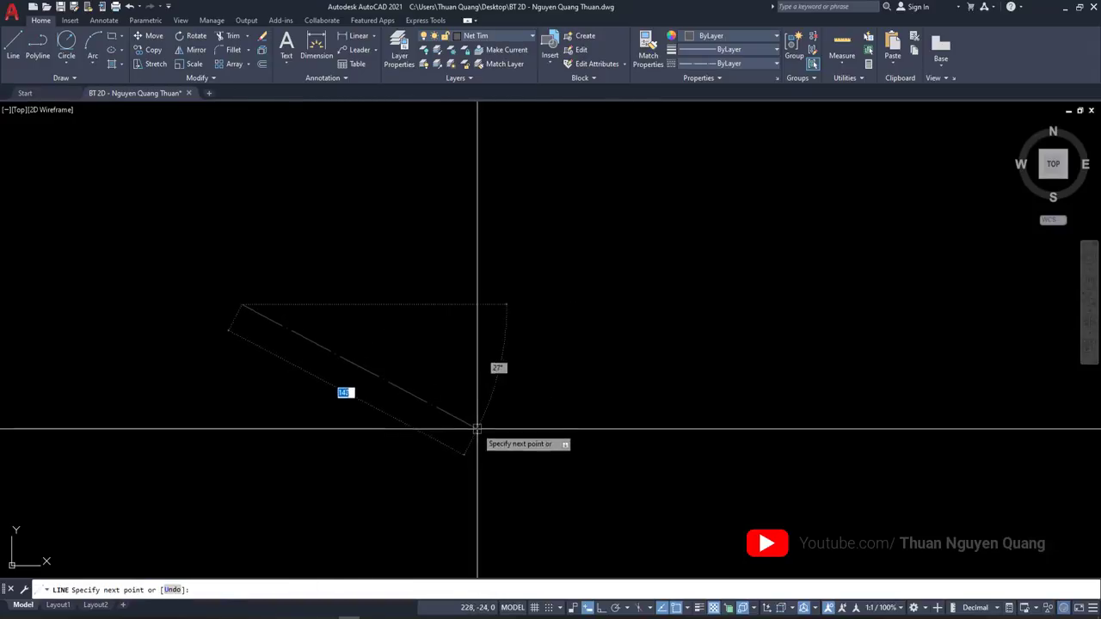
key("F8")
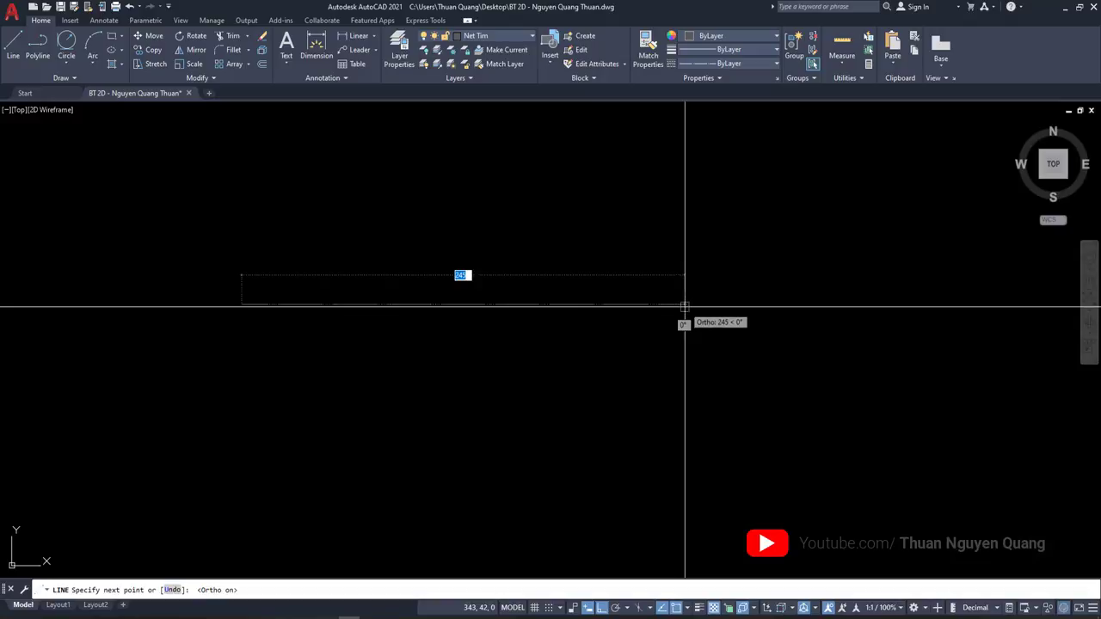
left_click(685, 307)
key("Escape")
scroll(487, 300, "down", 2)
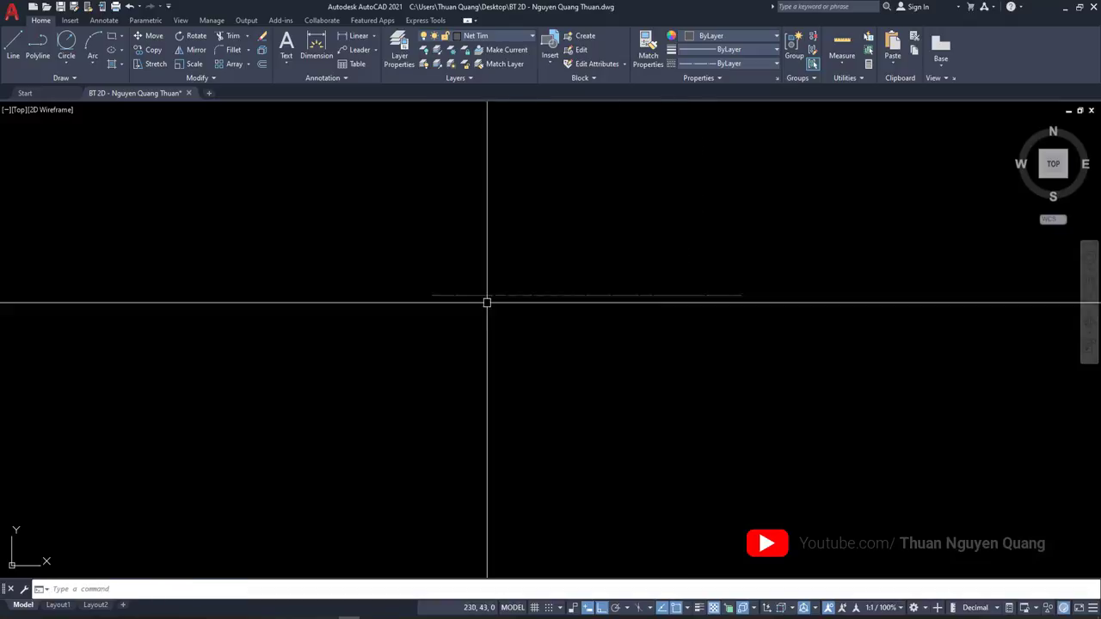
scroll(547, 354, "down", 4)
scroll(547, 354, "up", 4)
Draw the vertical main axis line, checking the reference drawing
type("L")
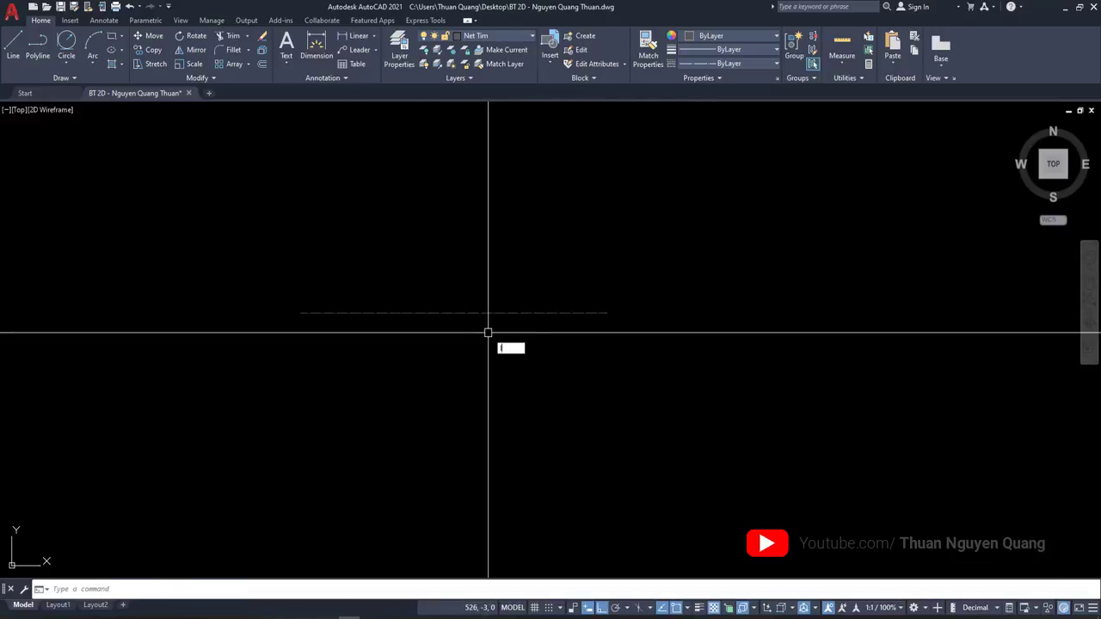
key("Return")
left_click(361, 440)
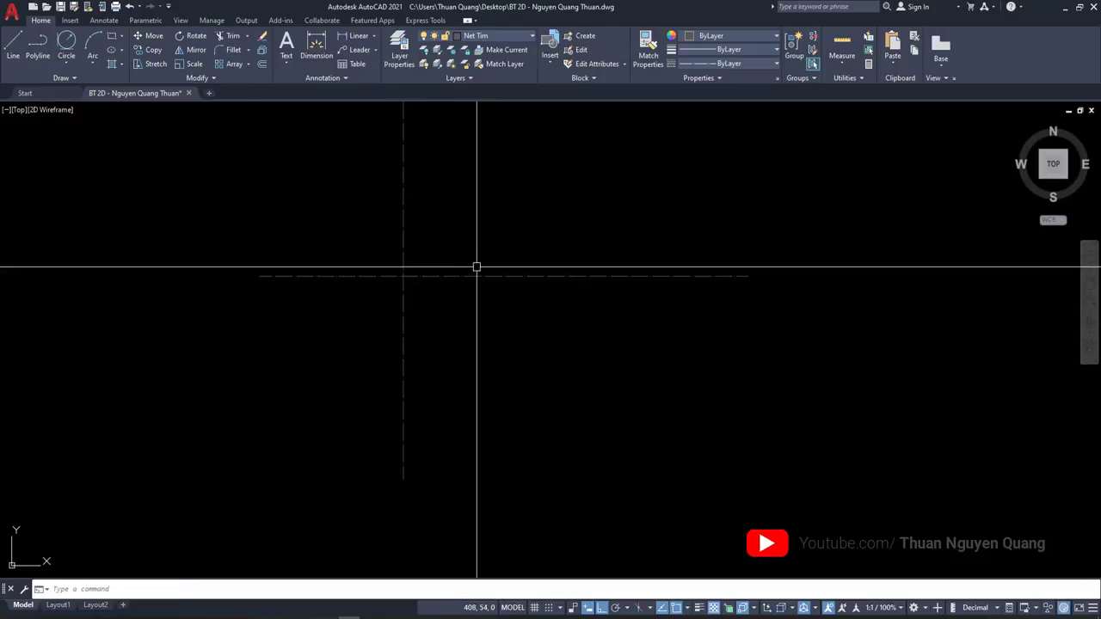
key("alt+Tab")
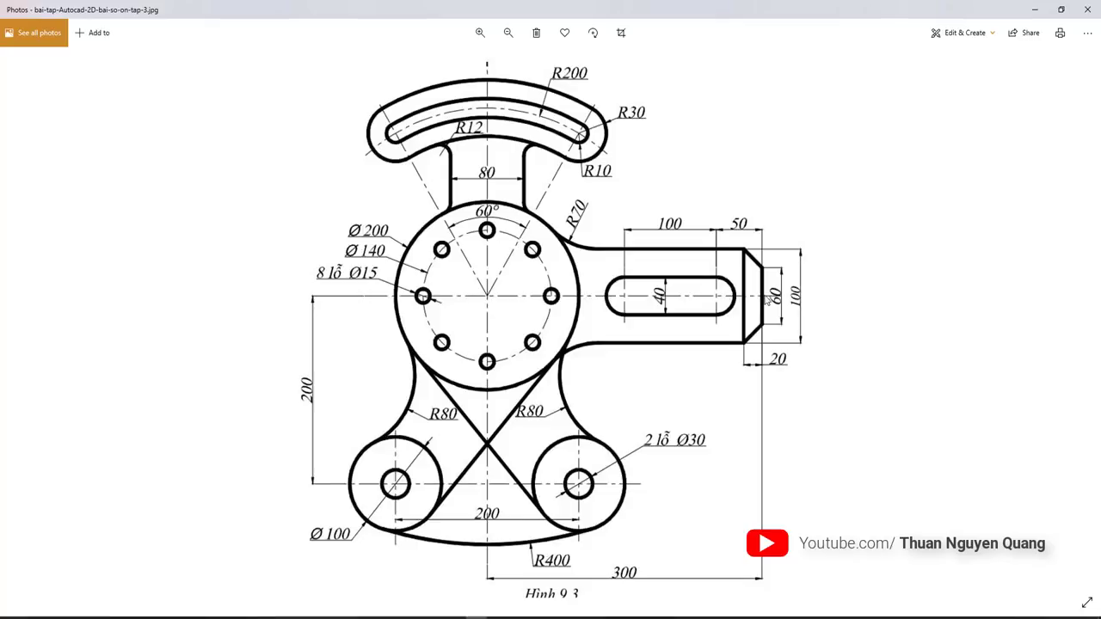
key("alt+Tab")
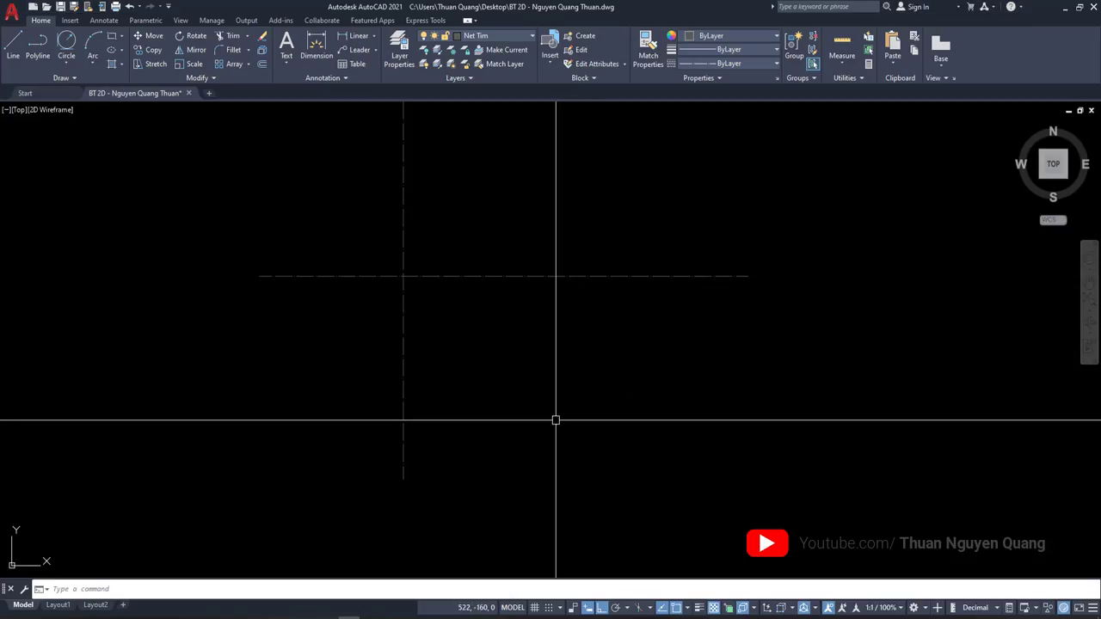
Offset the vertical centre line 300 to the right
type("o")
key("Return")
type("2")
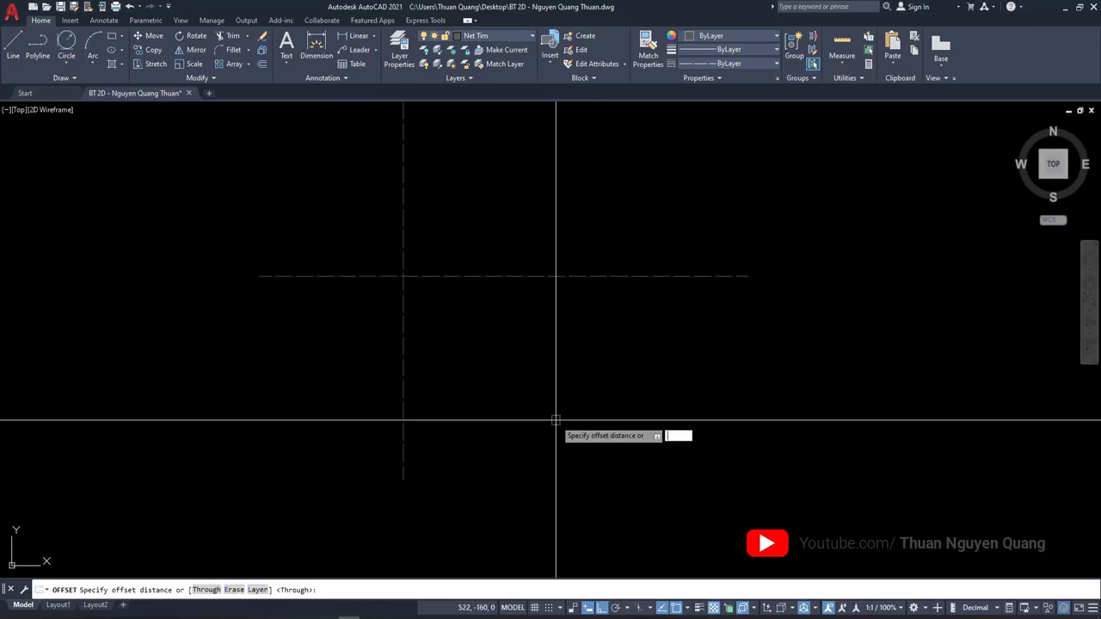
key("Return")
left_click(401, 309)
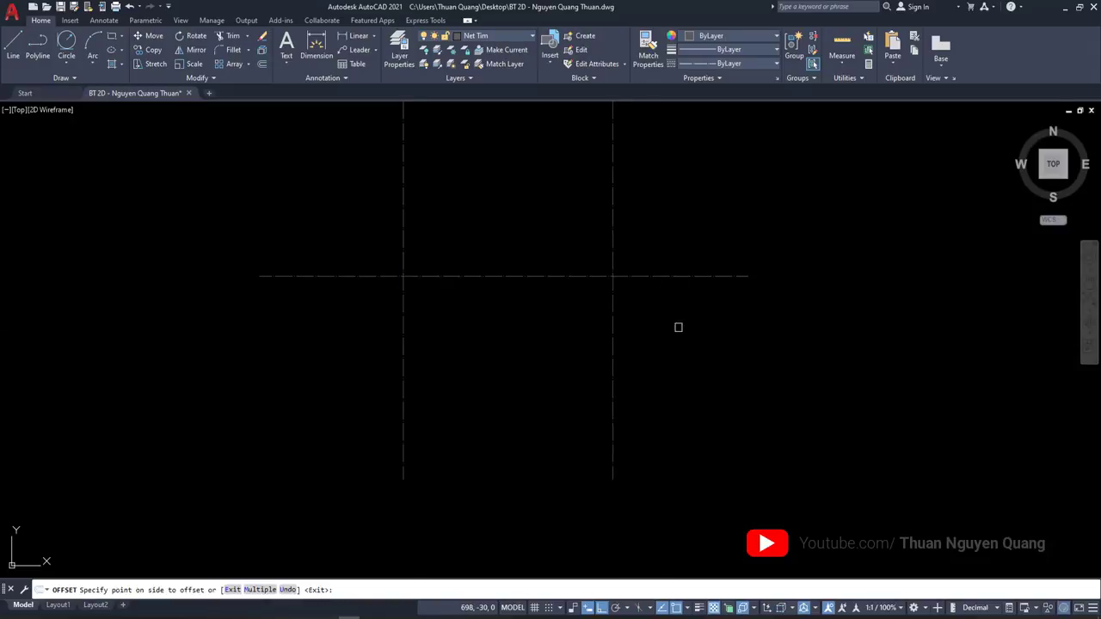
left_click(654, 344)
key("Return")
key("alt+Tab")
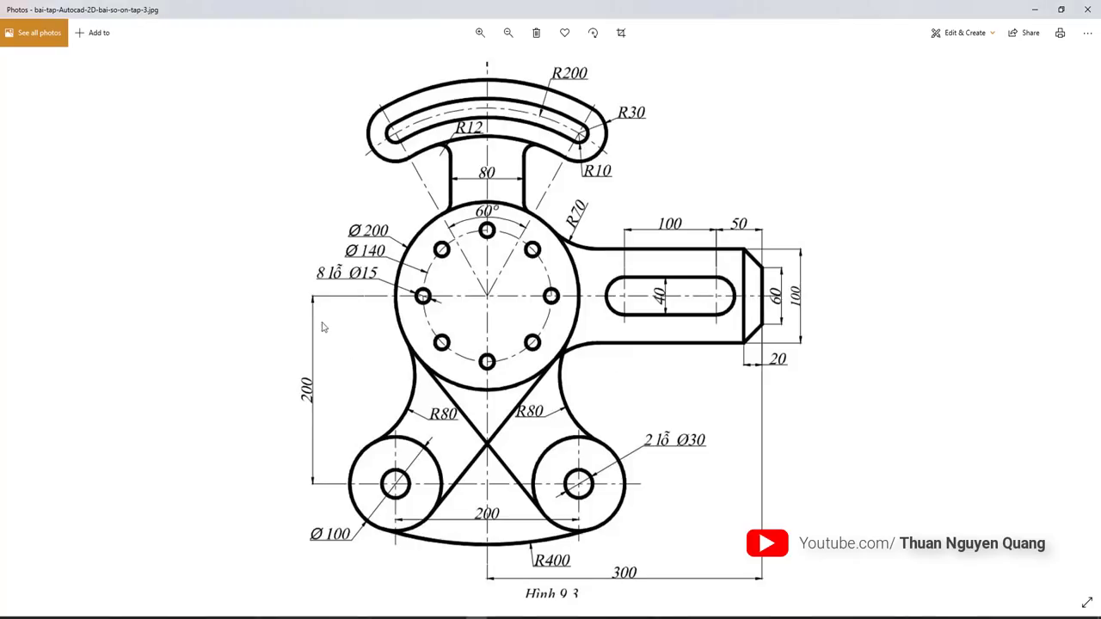
key("alt+Tab")
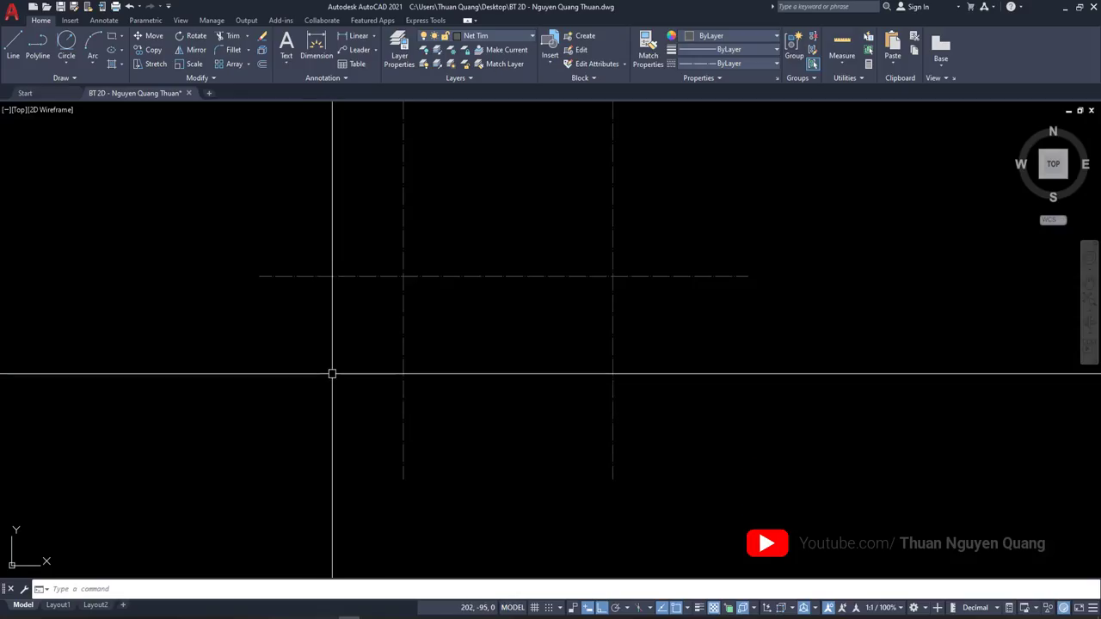
Offset the horizontal centre line 200 downward
type("o")
key("Return")
type("200")
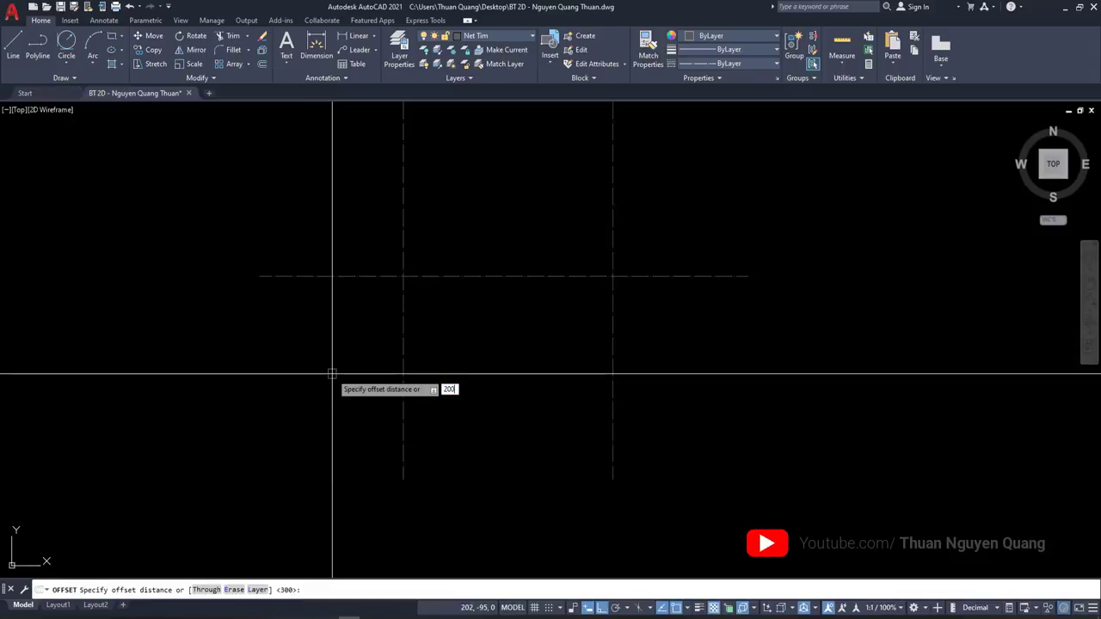
key("Return")
left_click(336, 277)
left_click(332, 393)
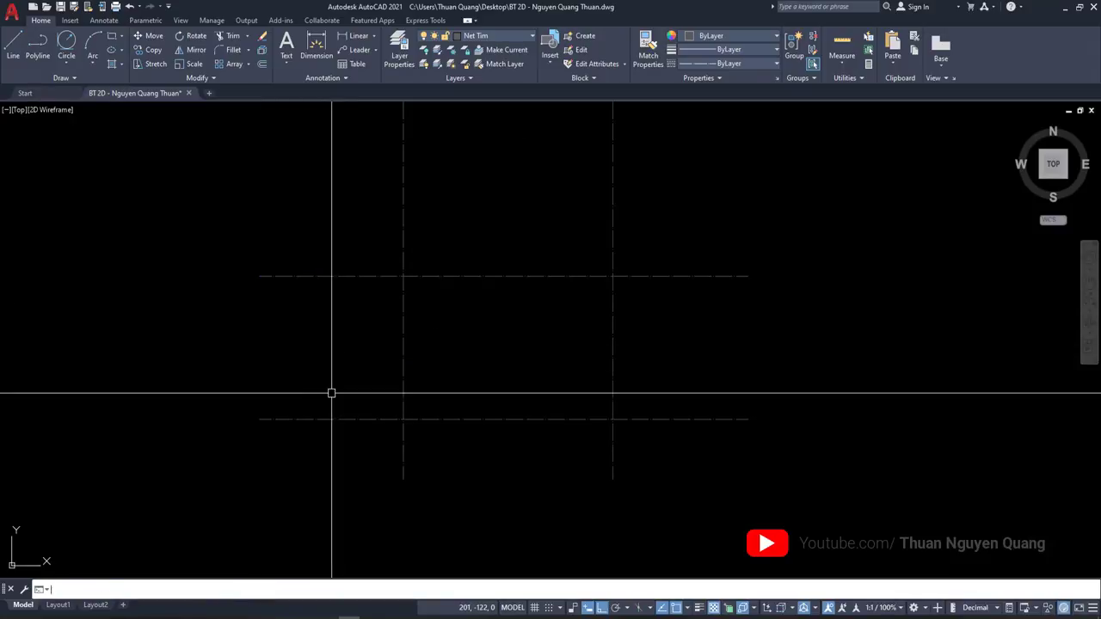
key("alt+Tab")
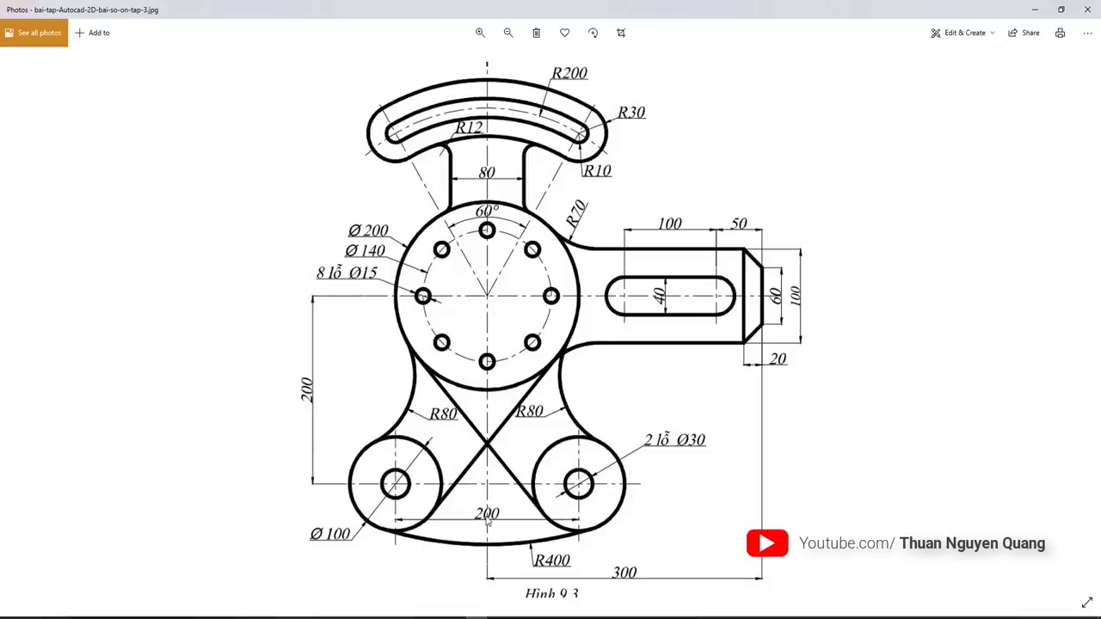
key("alt+Tab")
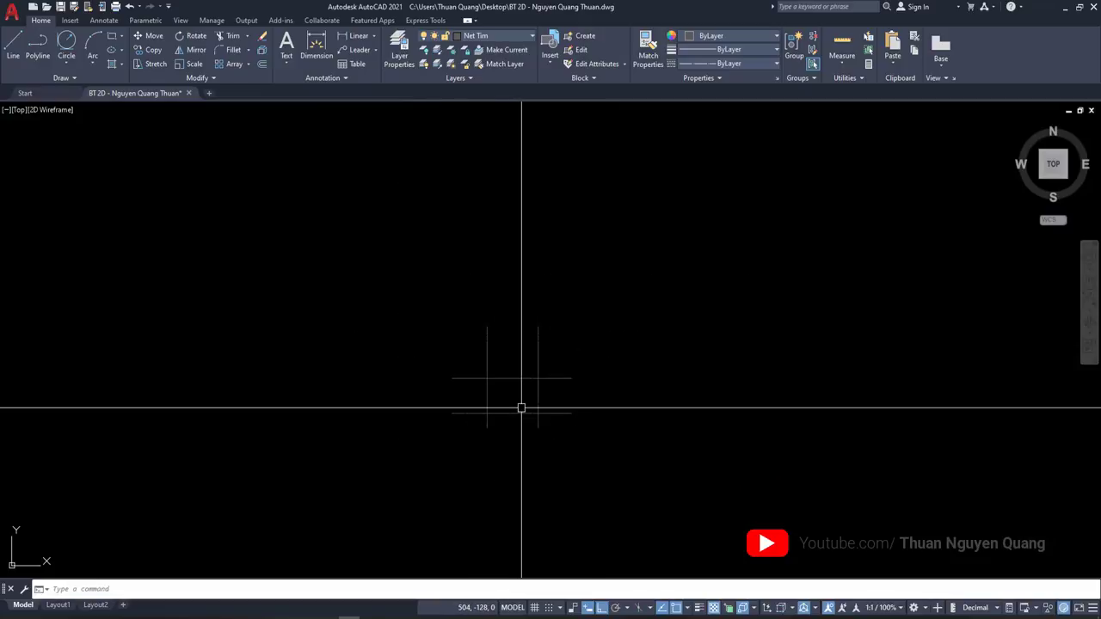
Offset a vertical centre line to both its left and right sides
middle_click_drag(486, 421, 519, 376)
type("o")
key("space")
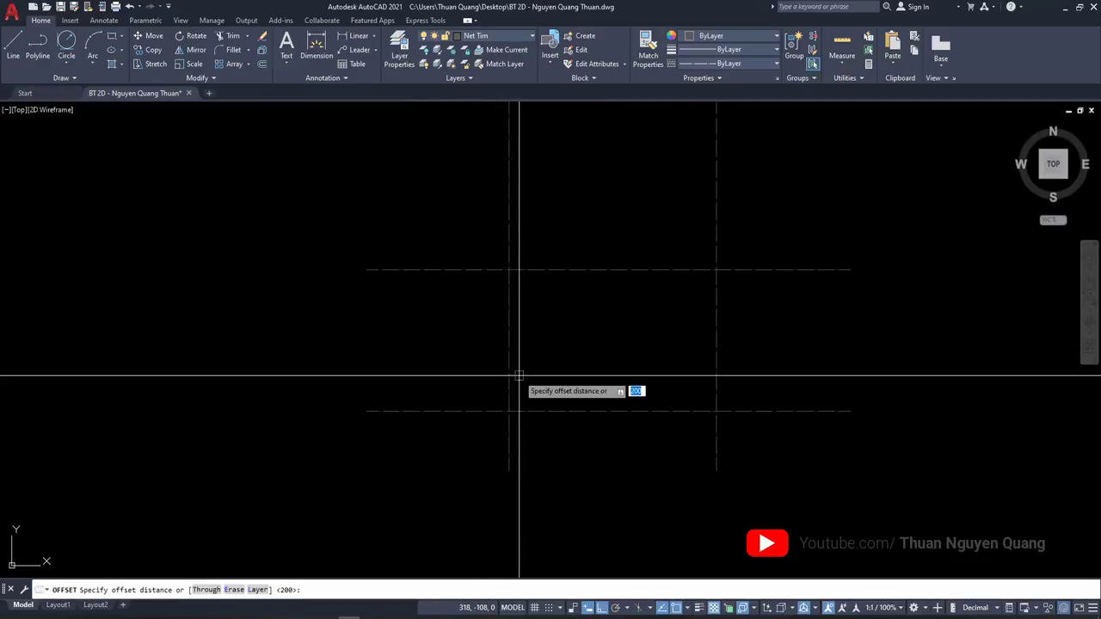
key("space")
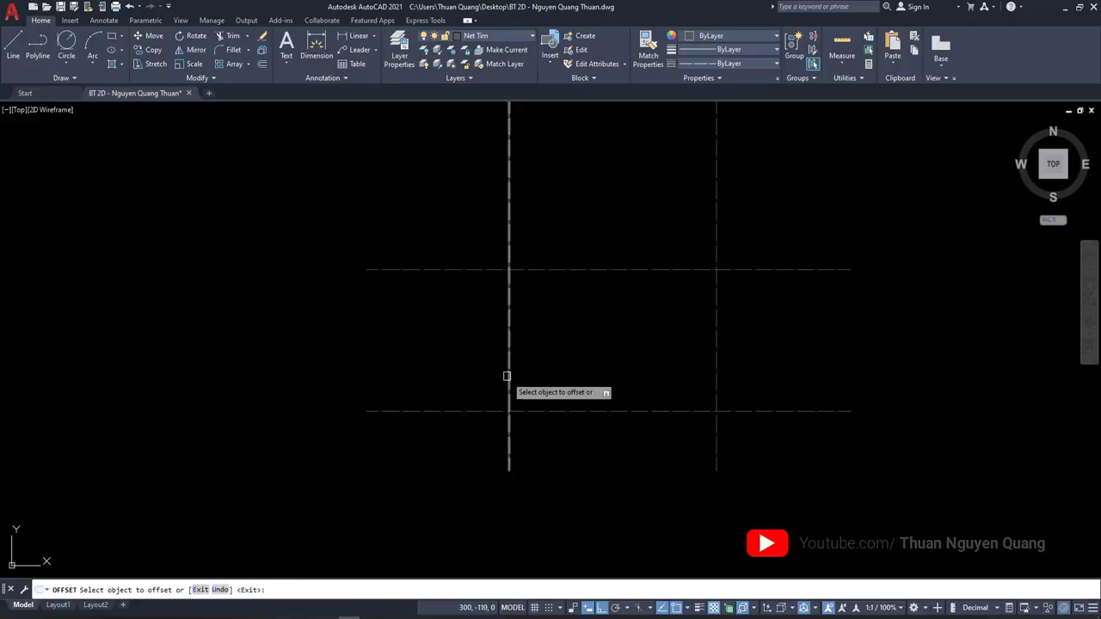
left_click(511, 376)
left_click(573, 376)
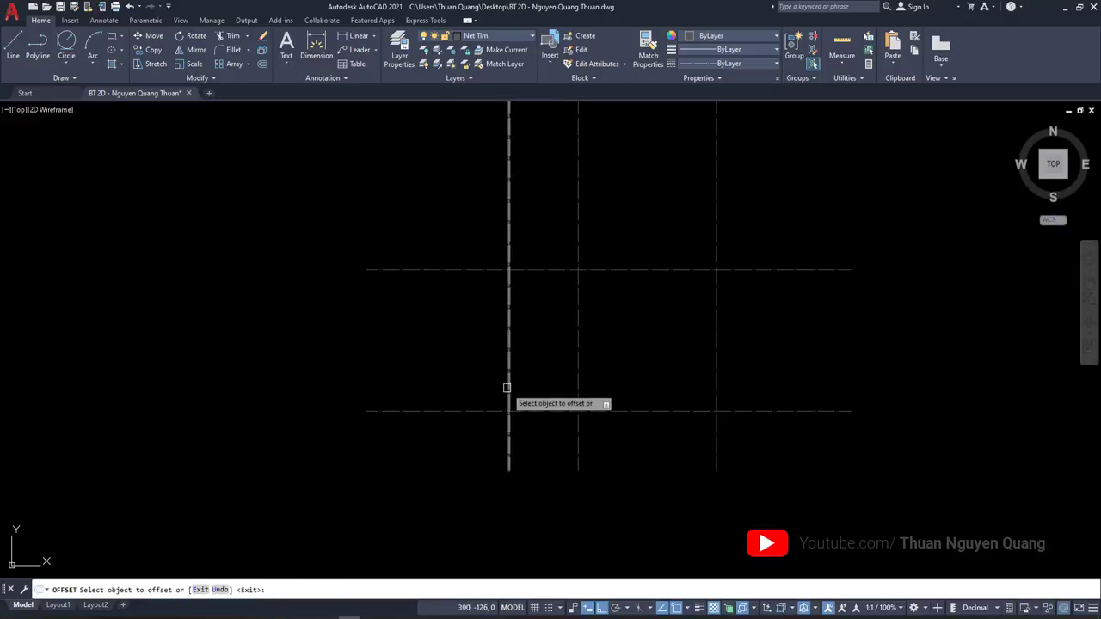
left_click(509, 386)
left_click(440, 391)
key("Escape")
middle_click_drag(558, 307, 484, 315)
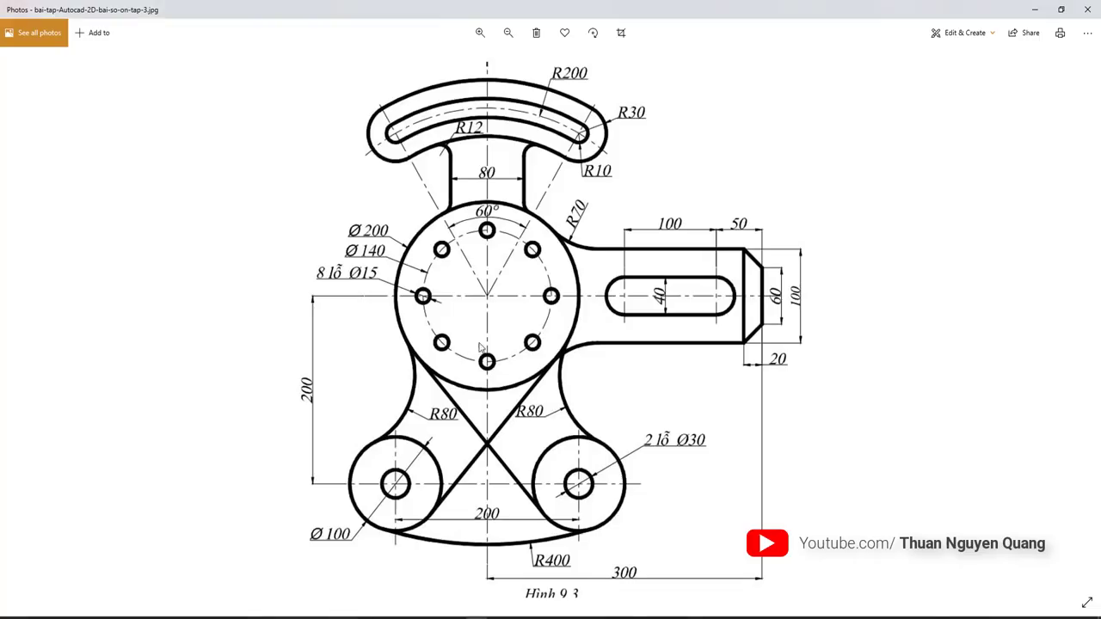
key("alt+Tab")
key("alt+Tab")
Draw a radius 200 circle centred on the centre-line intersection
type("c")
key("Return")
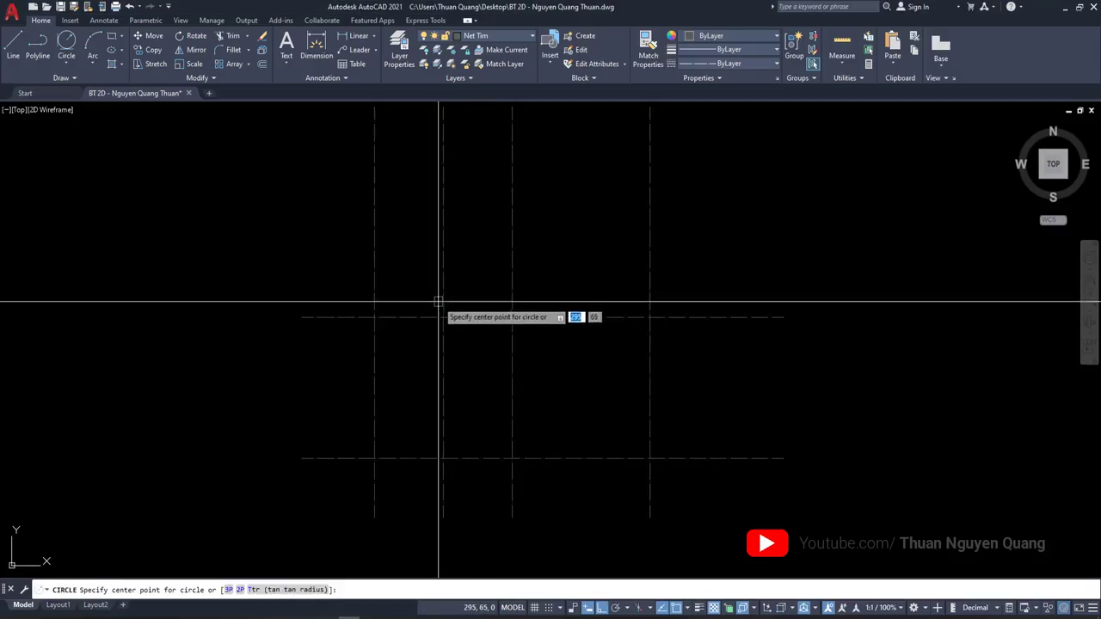
left_click(444, 318)
type("200")
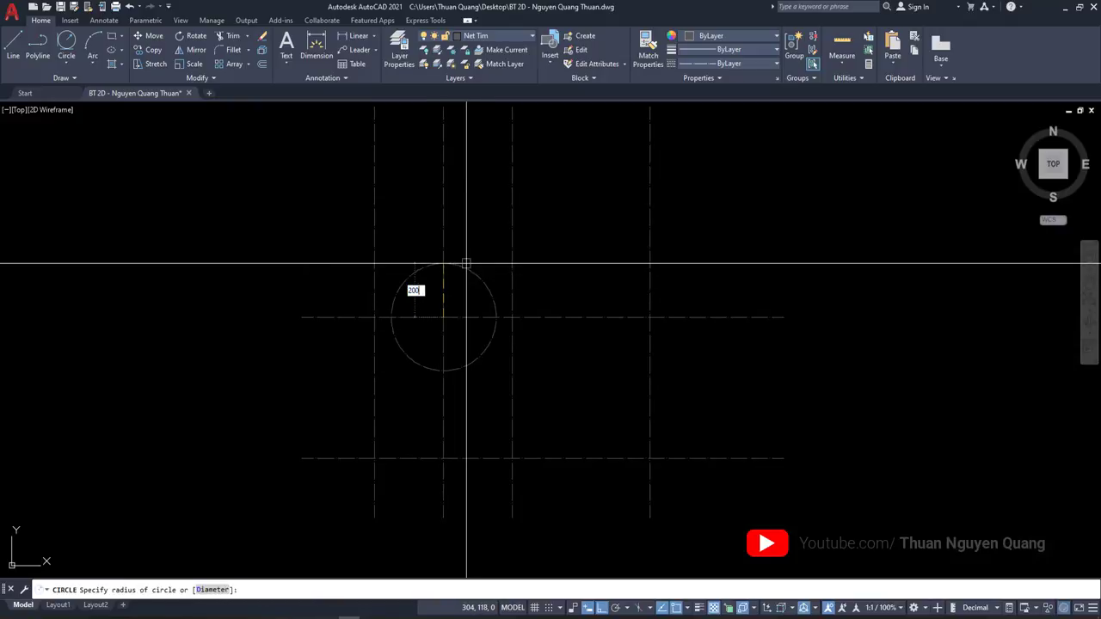
key("Return")
scroll(464, 267, "down", 4)
scroll(467, 271, "up", 4)
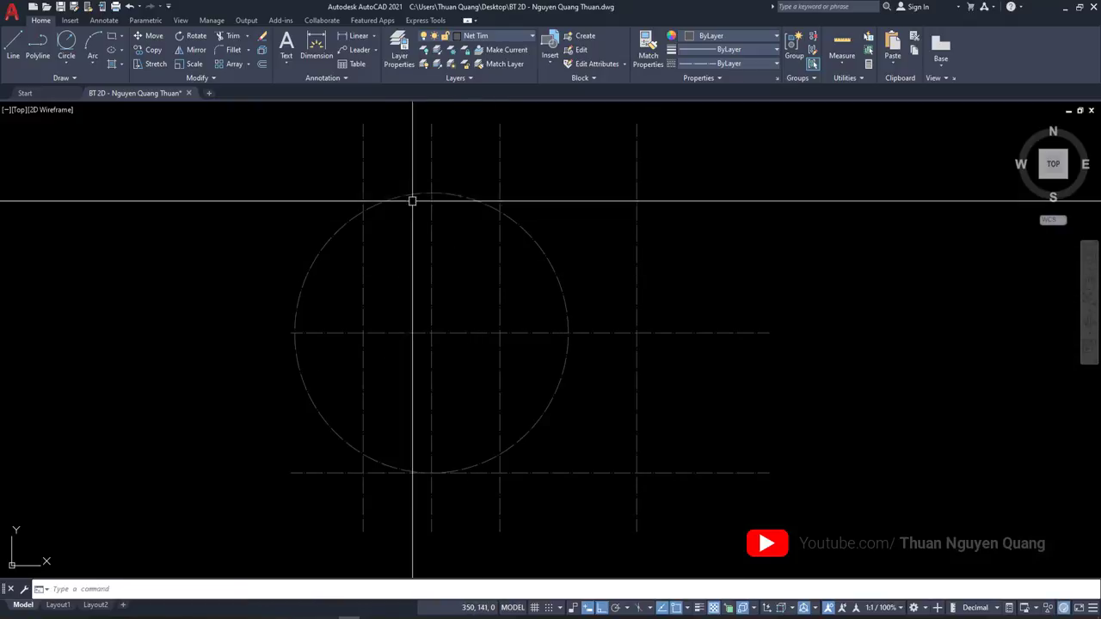
middle_click_drag(437, 278, 437, 257)
Trim the circle's upper sides and delete the lower semicircle, leaving the top arc
type("tr")
key("Return")
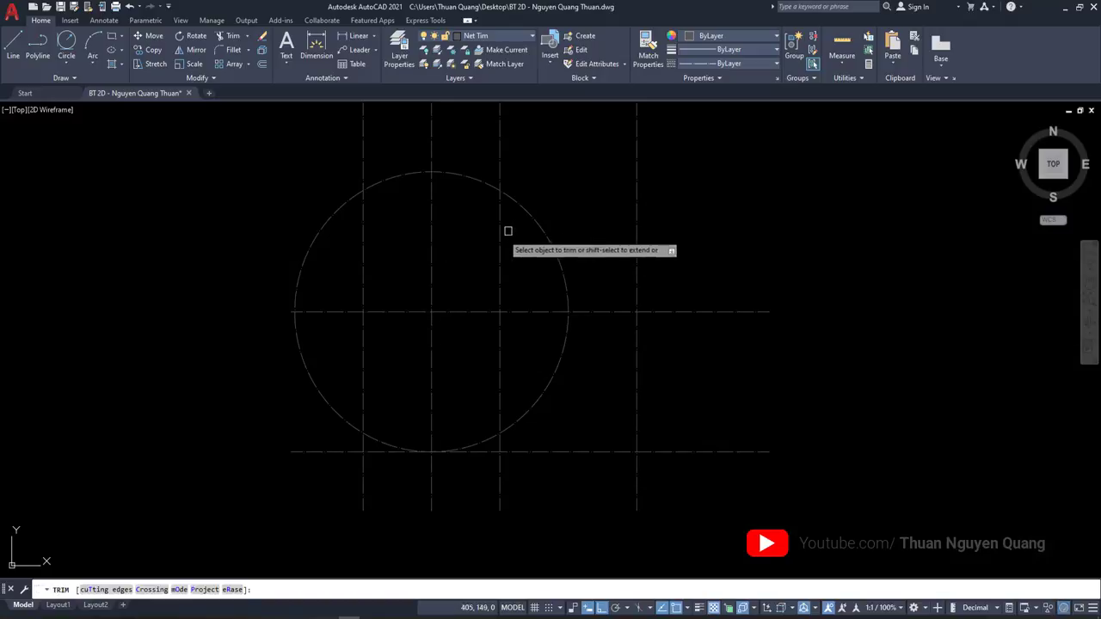
left_click(534, 214)
left_click(322, 225)
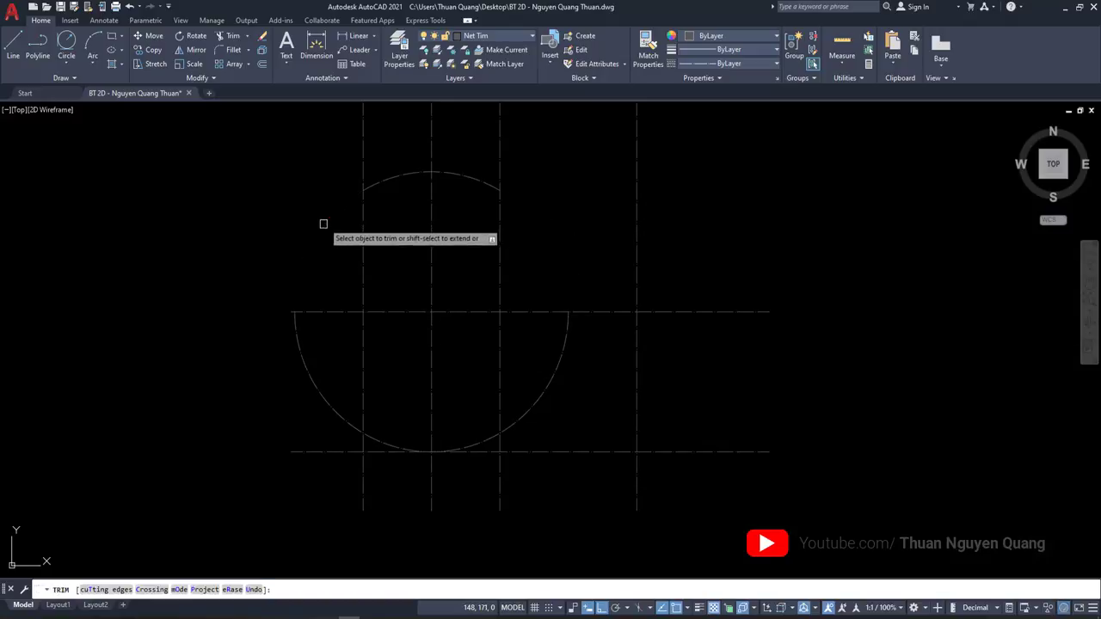
key("Escape")
left_click(302, 345)
key("Delete")
left_click(451, 173)
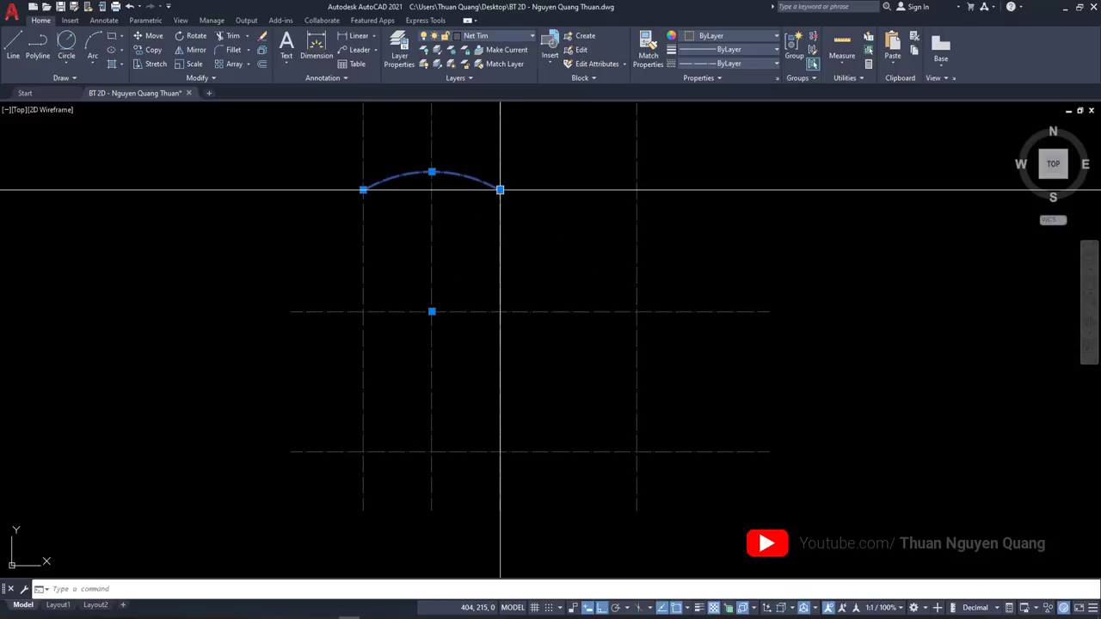
key("alt+Tab")
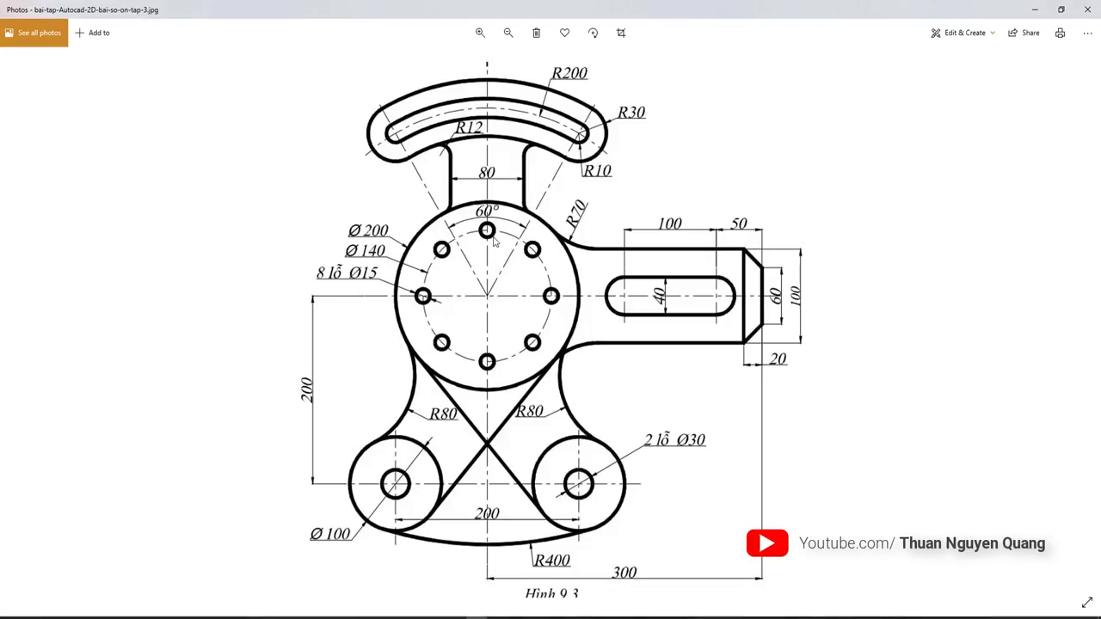
Trace the two 60° lines from the hub centre in red on the reference image
key("alt+Tab")
key("alt+Tab")
scroll(474, 279, "up", 3)
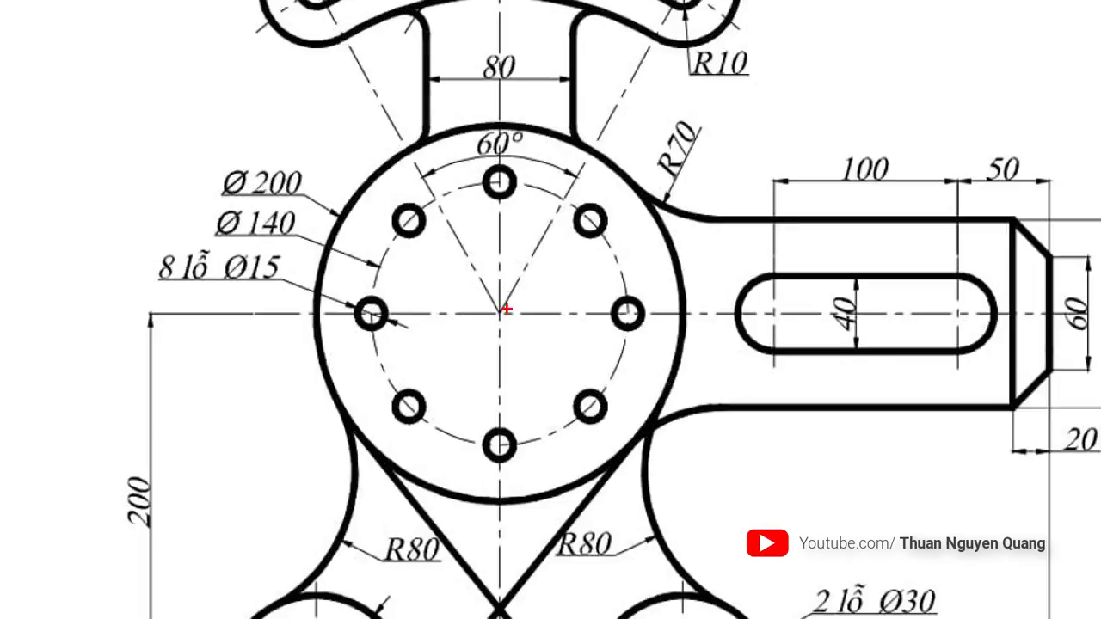
left_click_drag(502, 312, 607, 86, "shift")
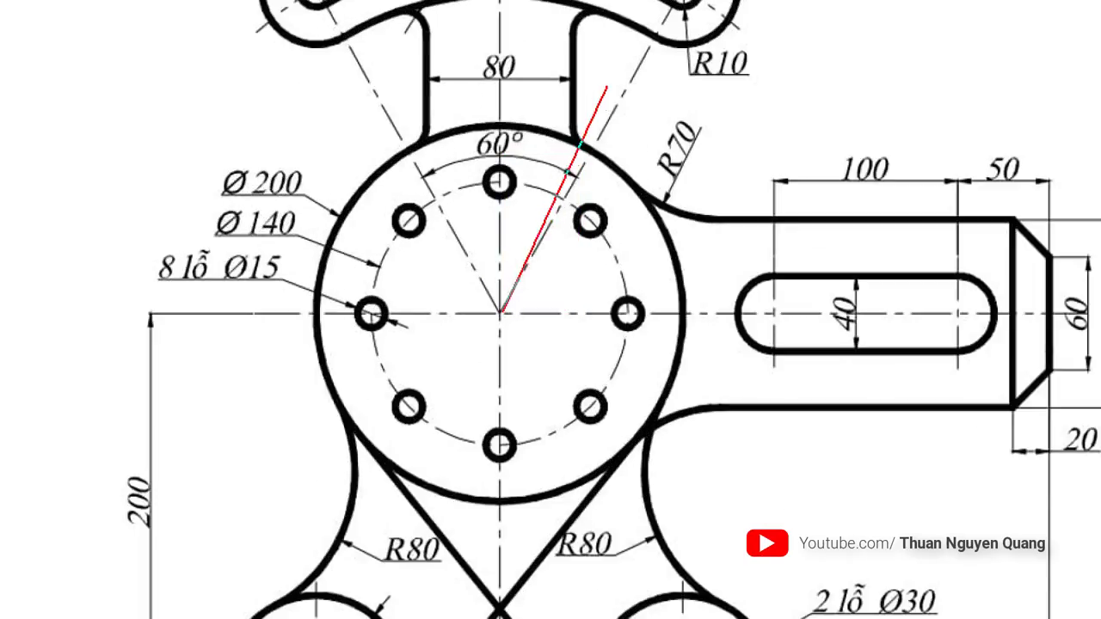
left_click_drag(501, 312, 369, 89, "shift")
scroll(368, 90, "down", 3)
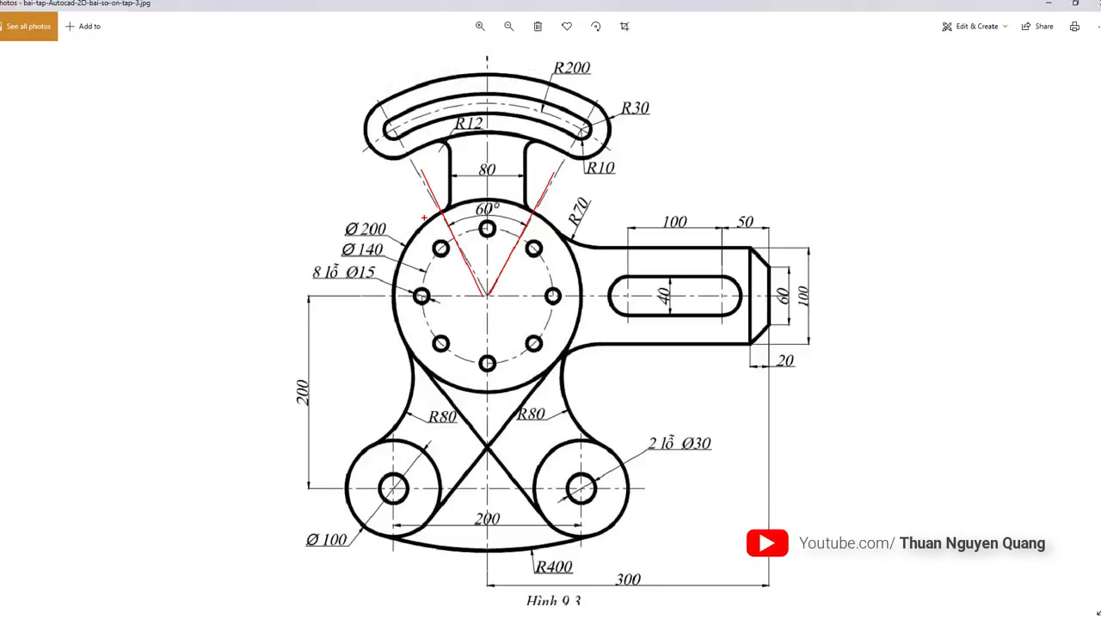
key("alt+Tab")
key("Escape")
With Ortho off, draw a 300-long line at 60° from the hub centre through the top arc
type("l")
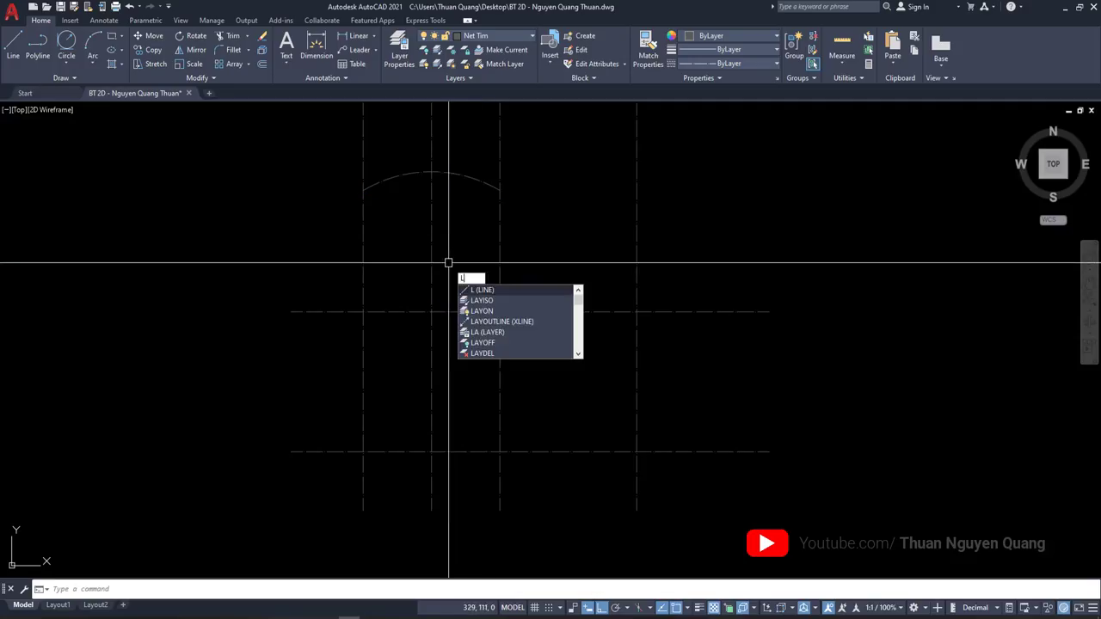
key("Return")
scroll(468, 216, "up", 2)
left_click(422, 371)
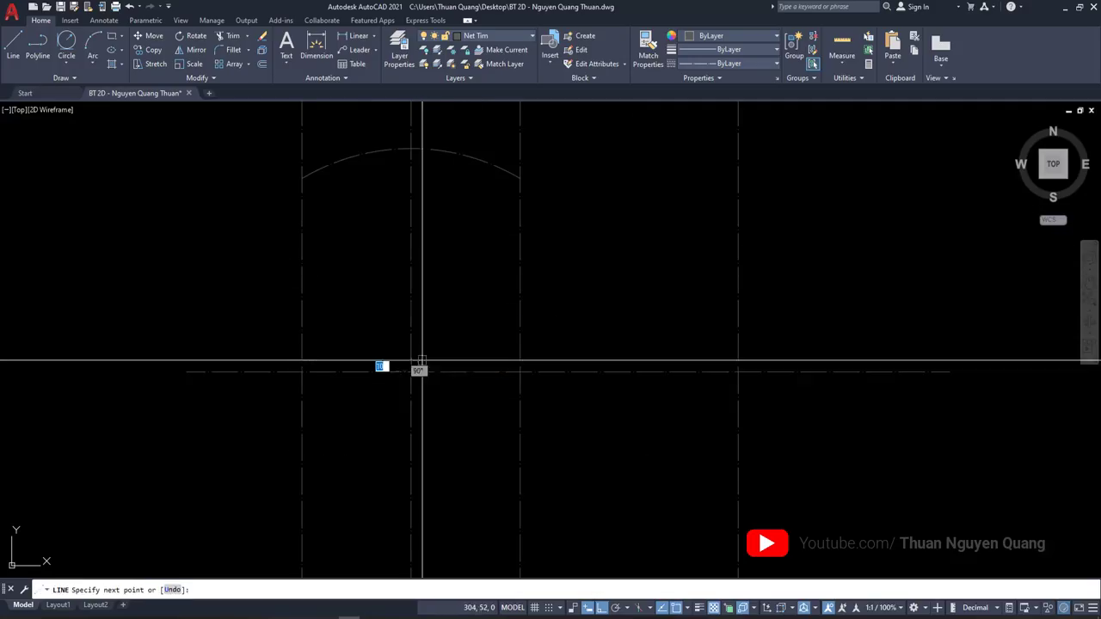
key("F8")
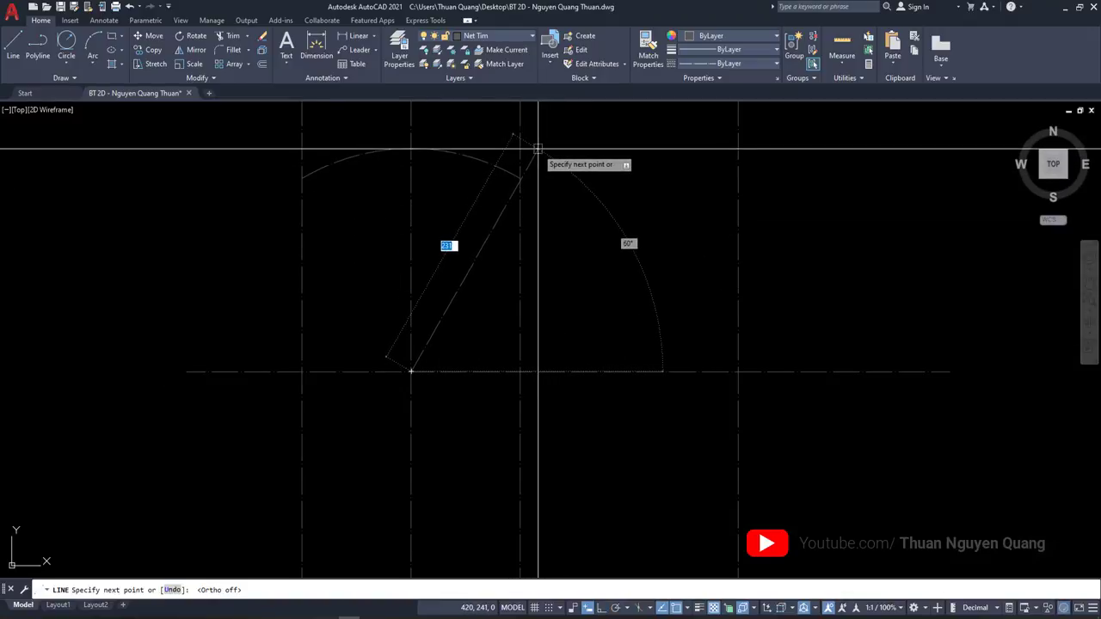
type("300")
key("Tab")
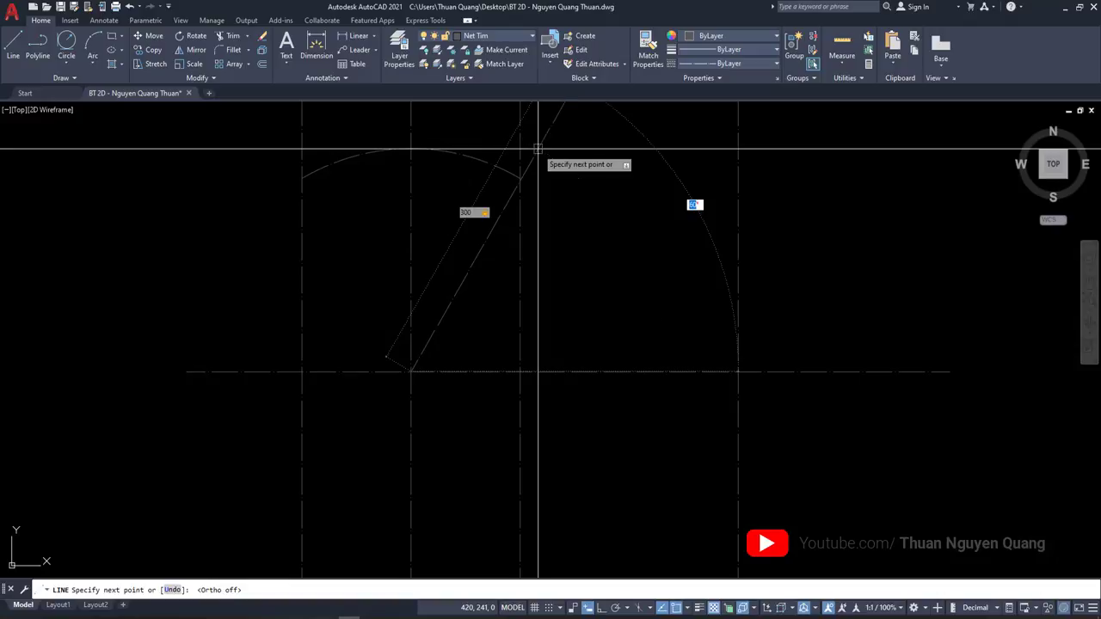
key("Return")
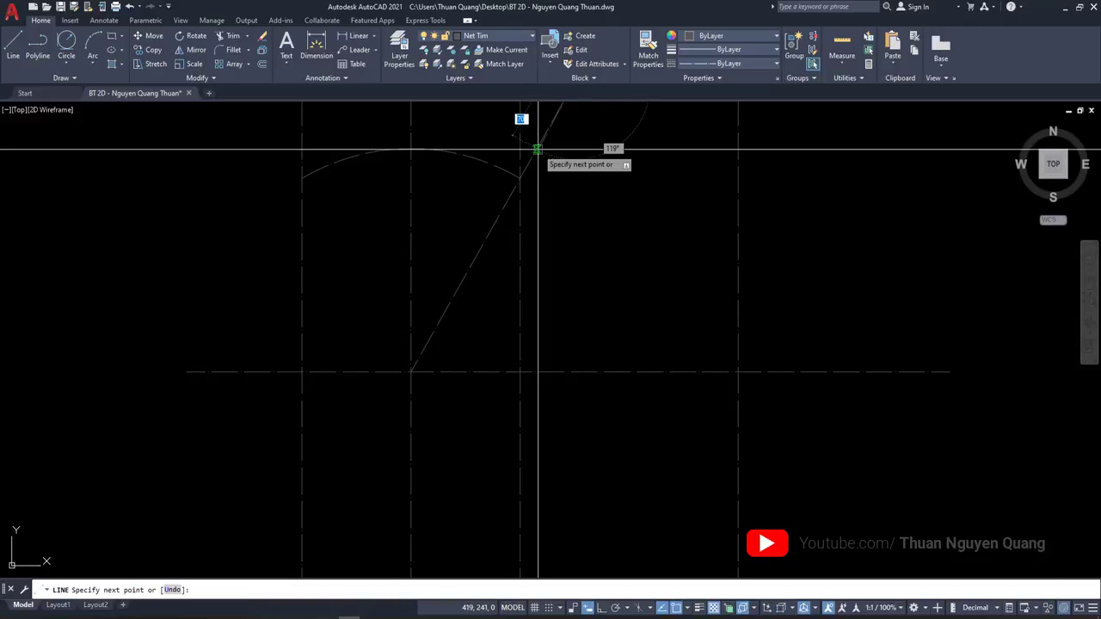
key("Return")
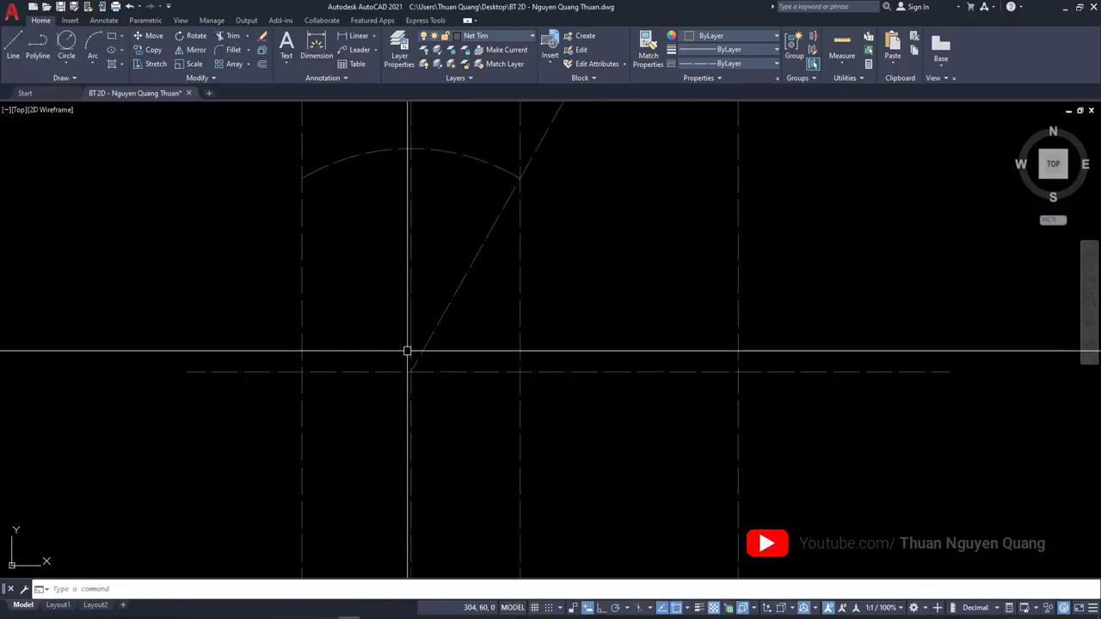
left_click(448, 296)
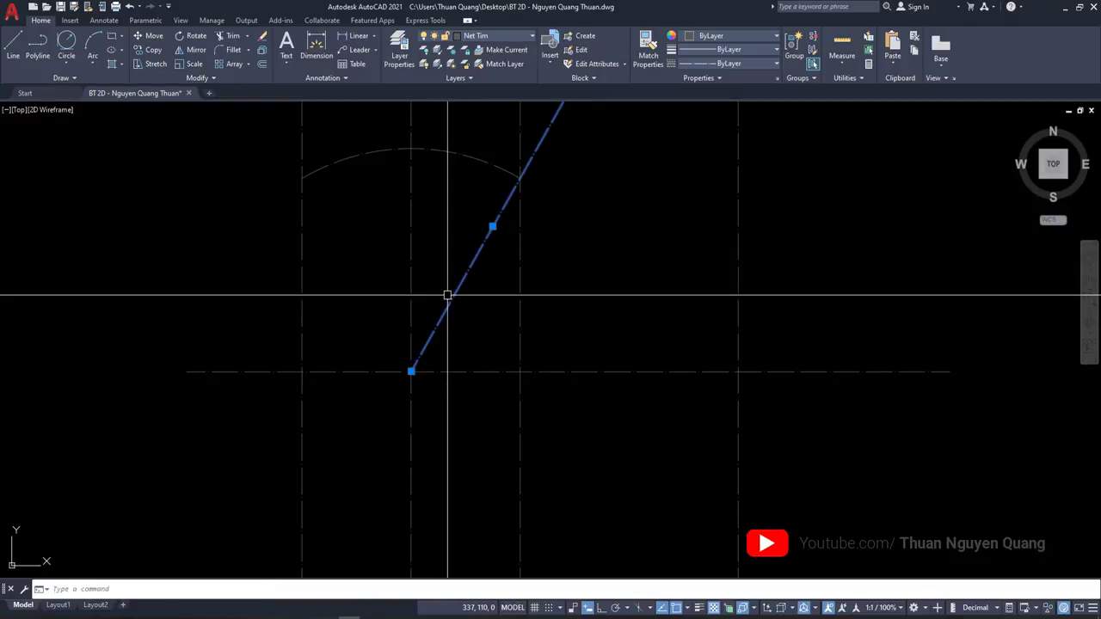
Mirror the slanted line about the vertical centreline with MI, keeping the original
type("mi")
key("Return")
left_click(410, 296)
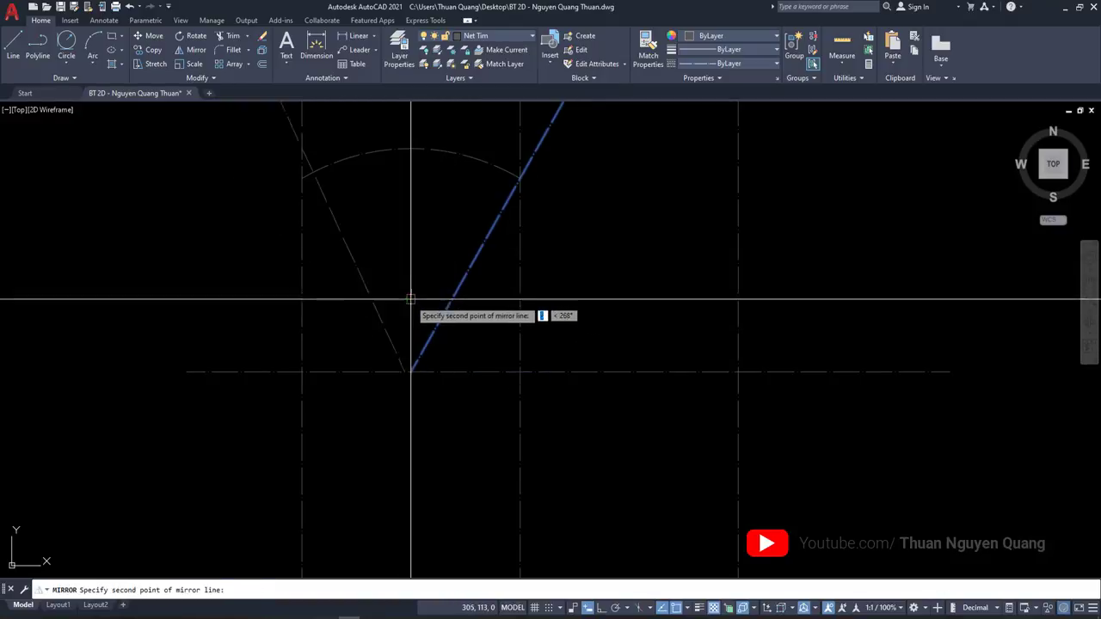
left_click(410, 316)
key("Return")
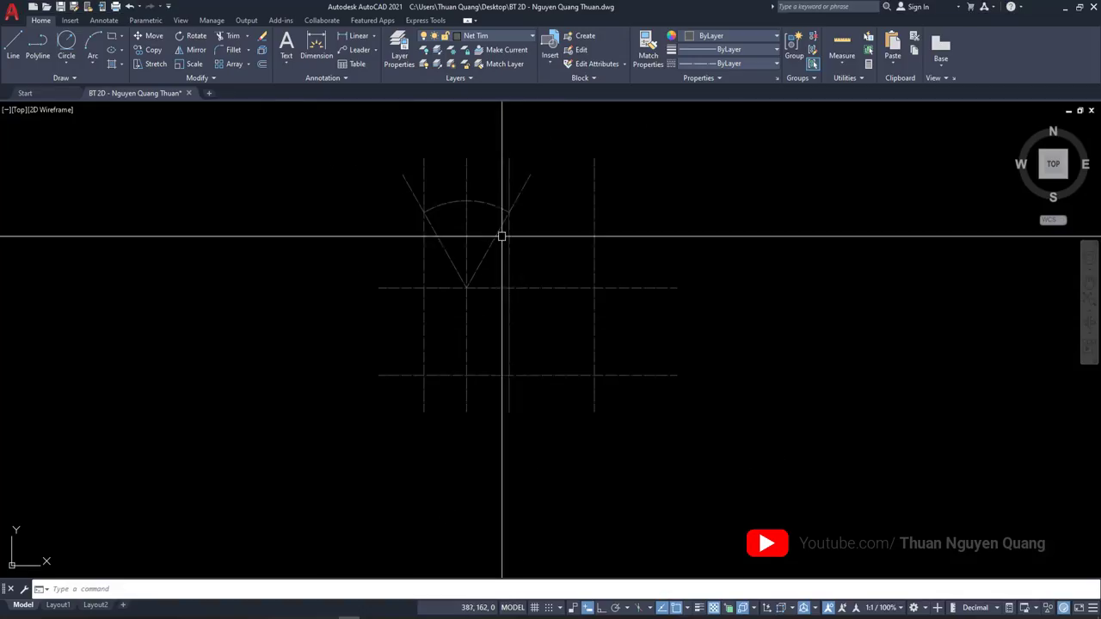
Compare with the reference drawing and make Net Cat the current layer
scroll(501, 235, "up", 2)
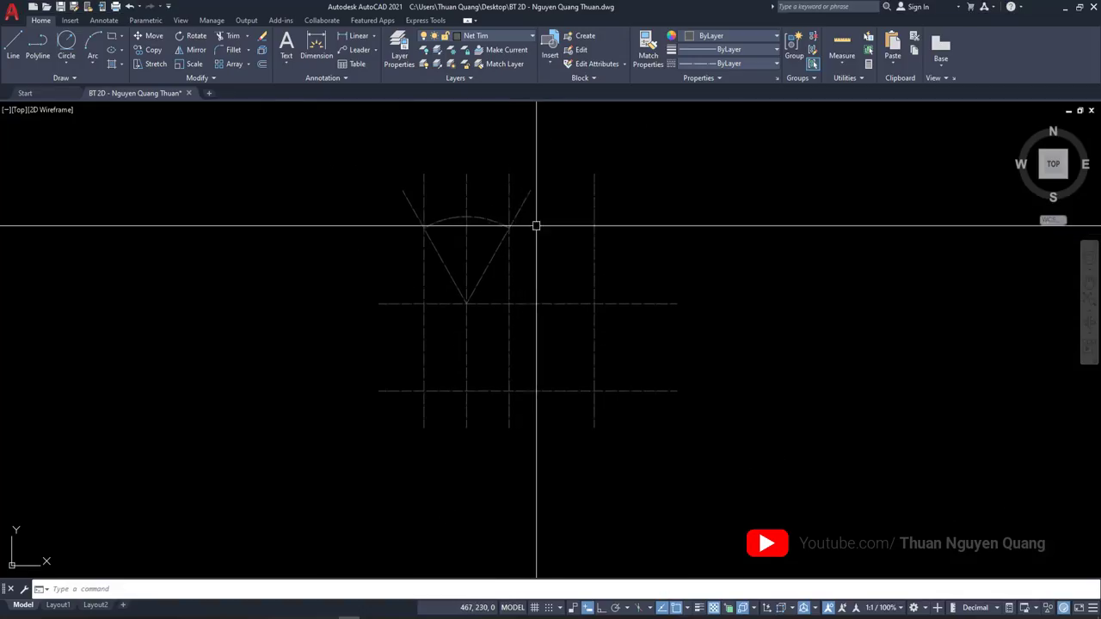
scroll(536, 227, "up", 2)
scroll(522, 295, "up", 2)
key("alt+Tab")
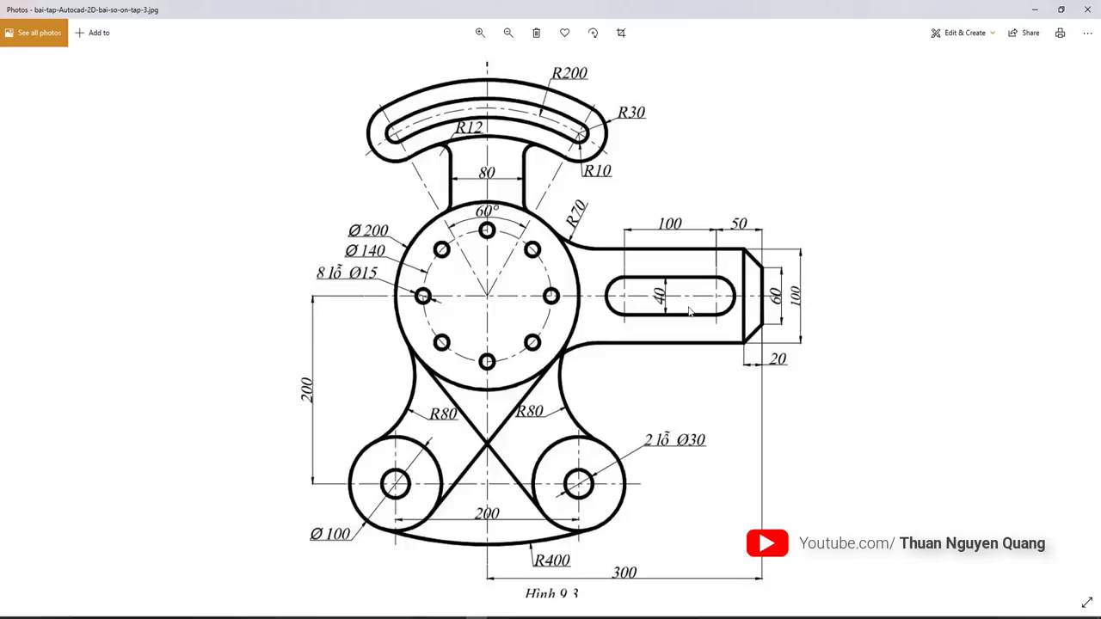
key("alt+Tab")
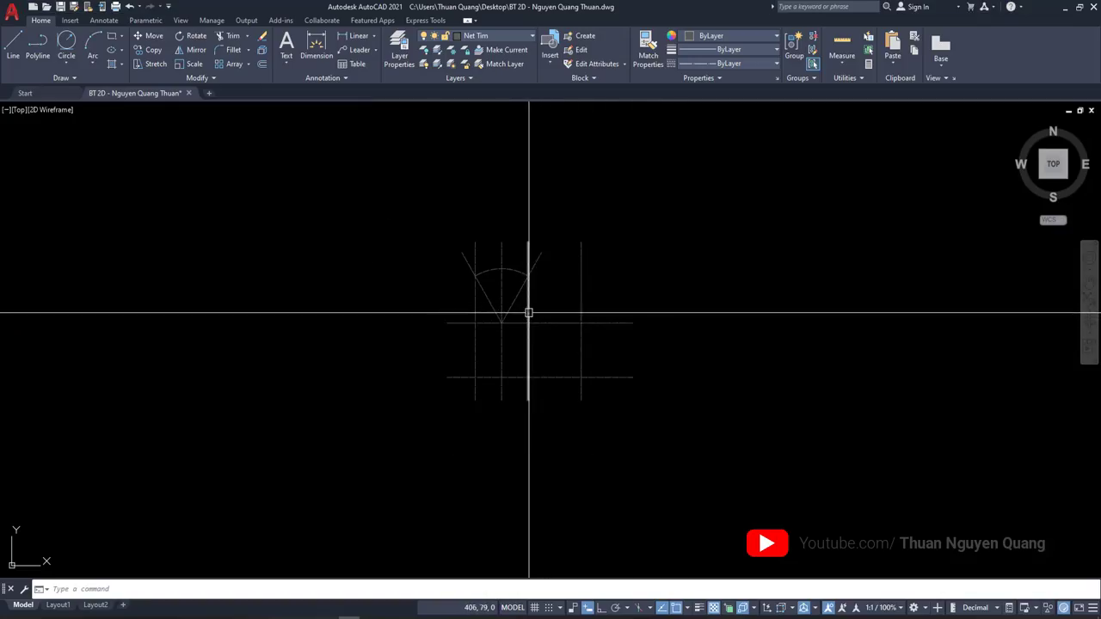
scroll(548, 312, "up", 4)
left_click(483, 40)
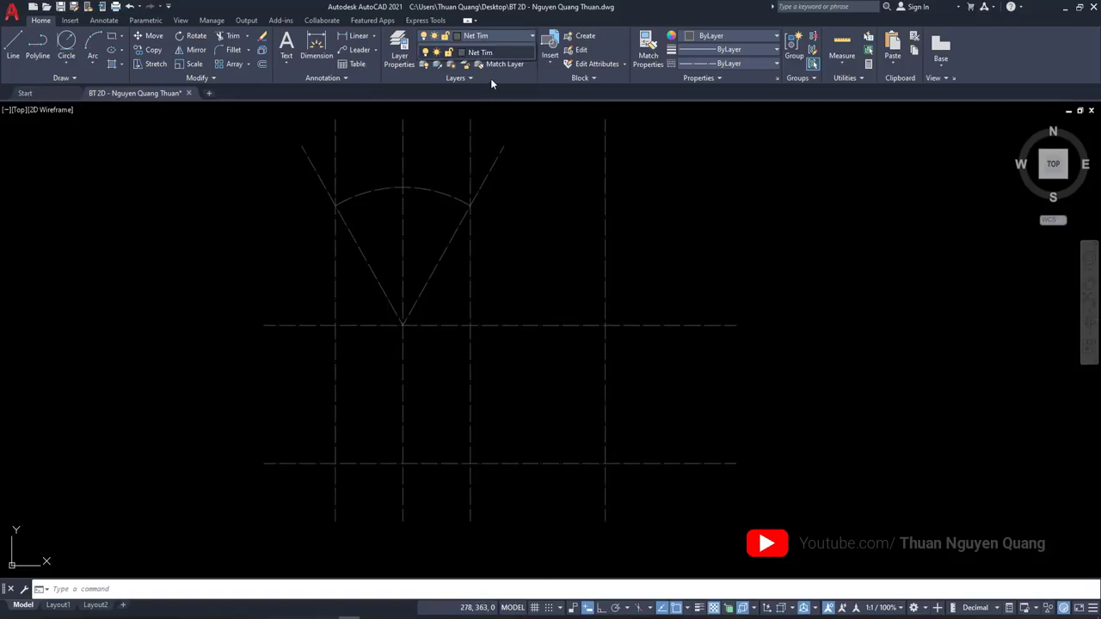
left_click(494, 63)
scroll(477, 189, "down", 4)
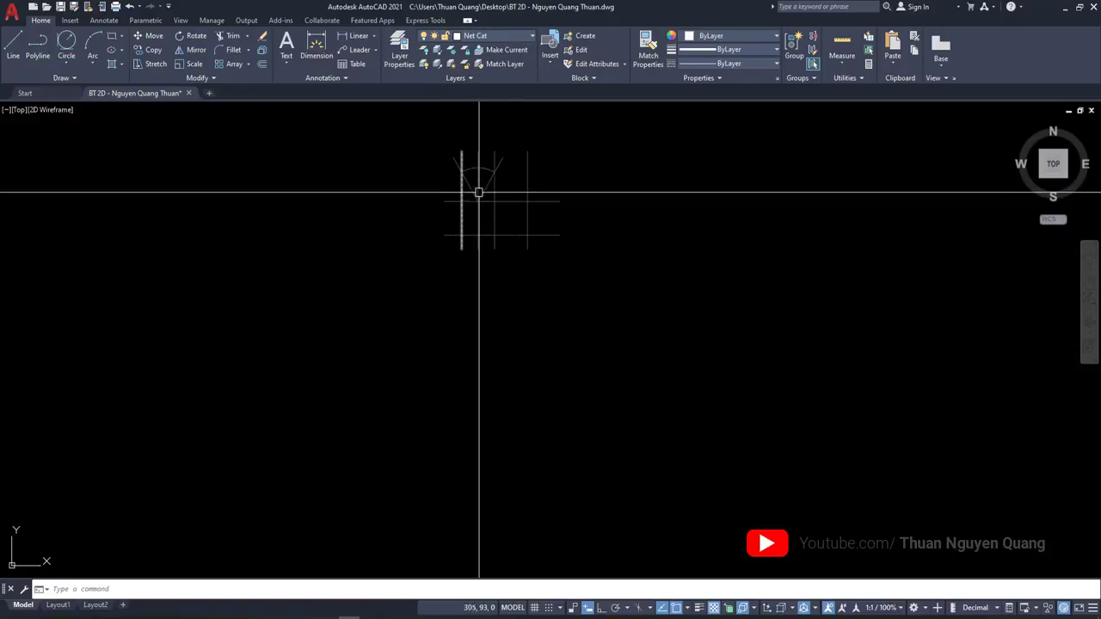
key("alt+Tab")
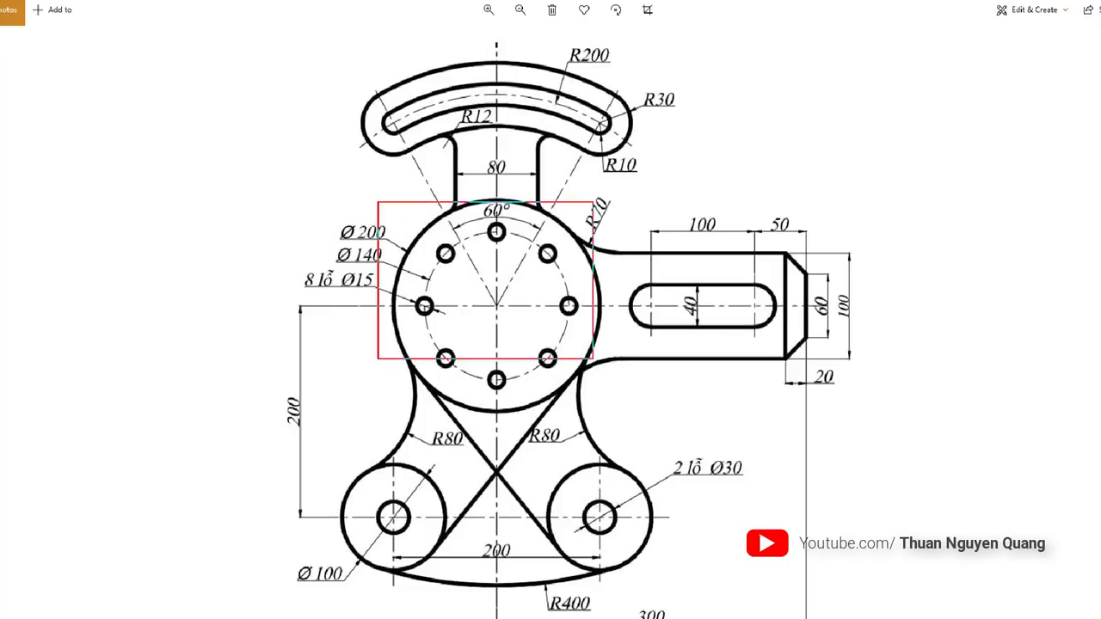
Mark the hub, arm and bottom sections and the R70 fillet, then circle the Ø200 label
left_click_drag(592, 358, 615, 394)
mouse_move(355, 52)
left_mouse_down()
mouse_move(638, 175)
mouse_move(791, 344)
mouse_move(871, 390)
left_mouse_up()
left_click_drag(351, 437, 675, 591)
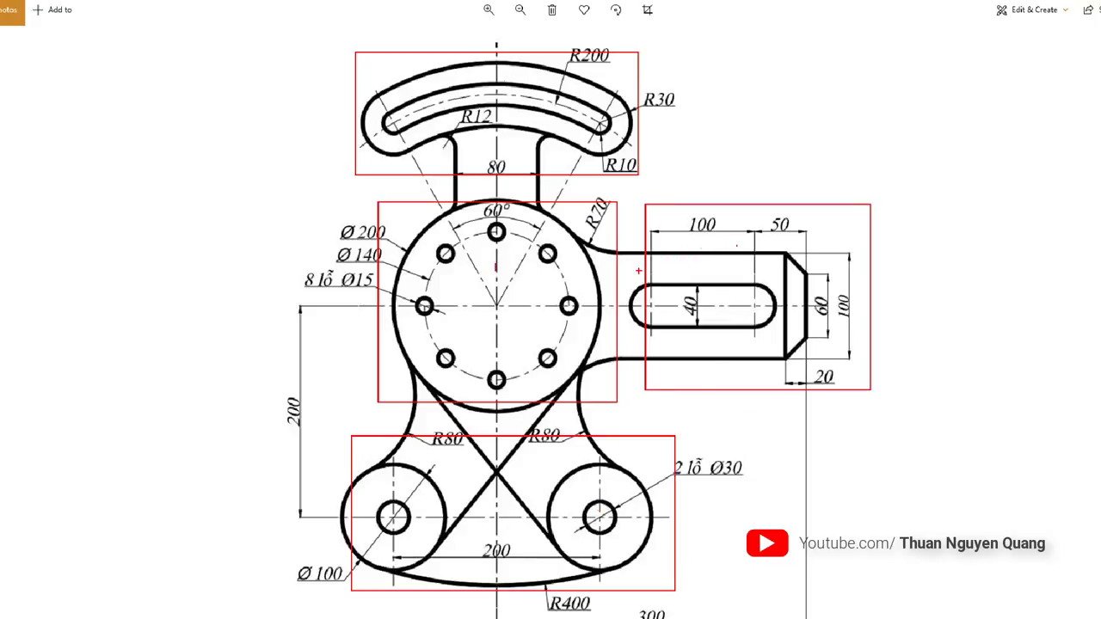
left_click_drag(597, 243, 571, 221)
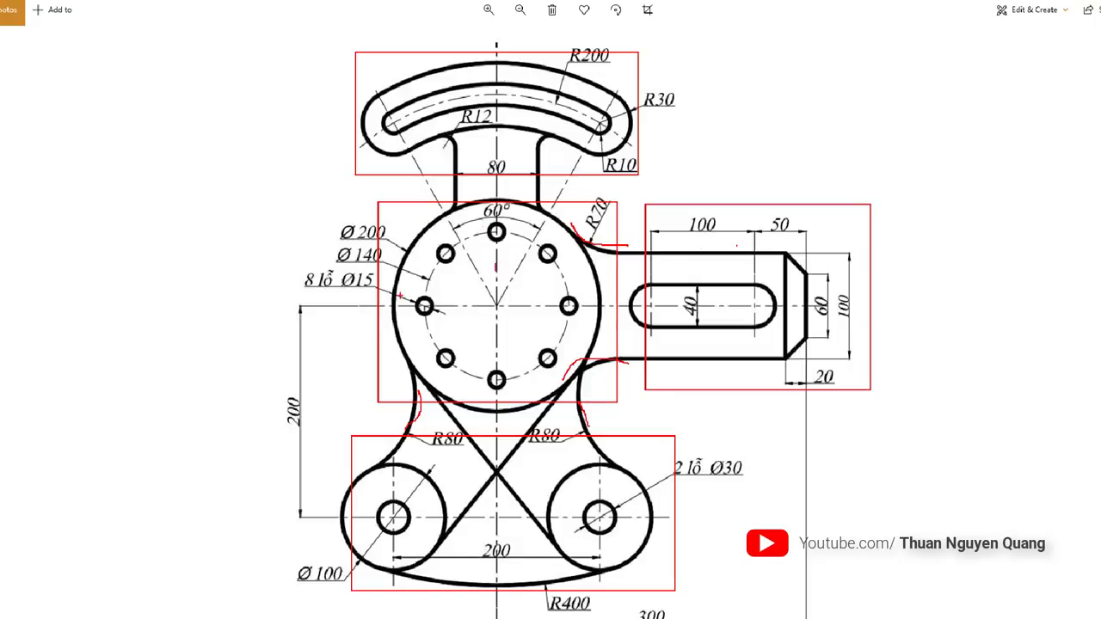
key("Escape")
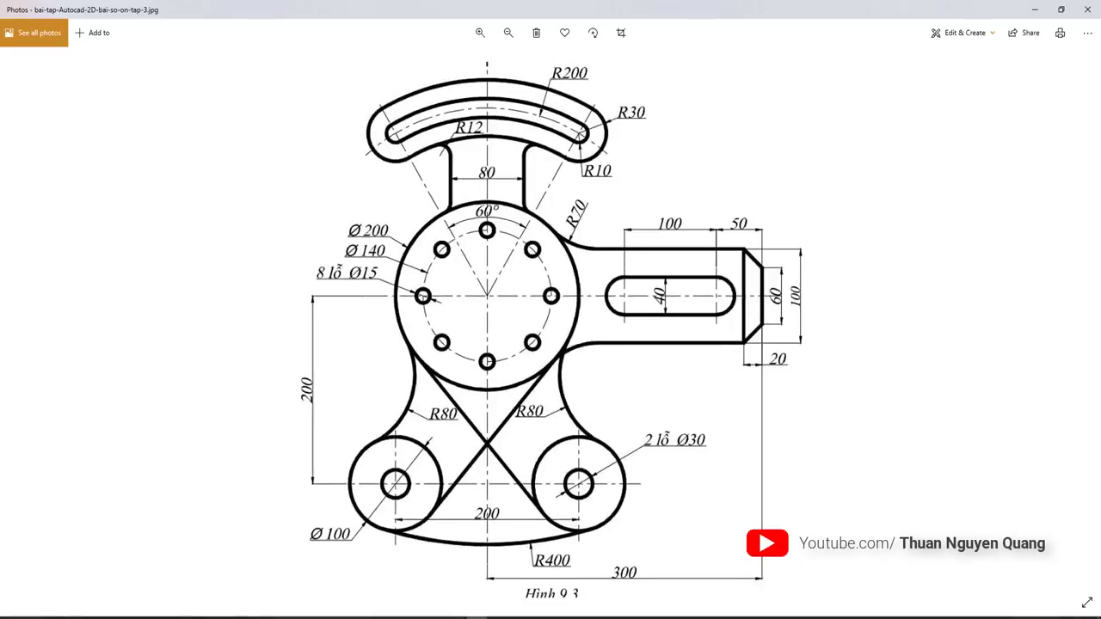
left_click_drag(373, 220, 401, 244)
key("Escape")
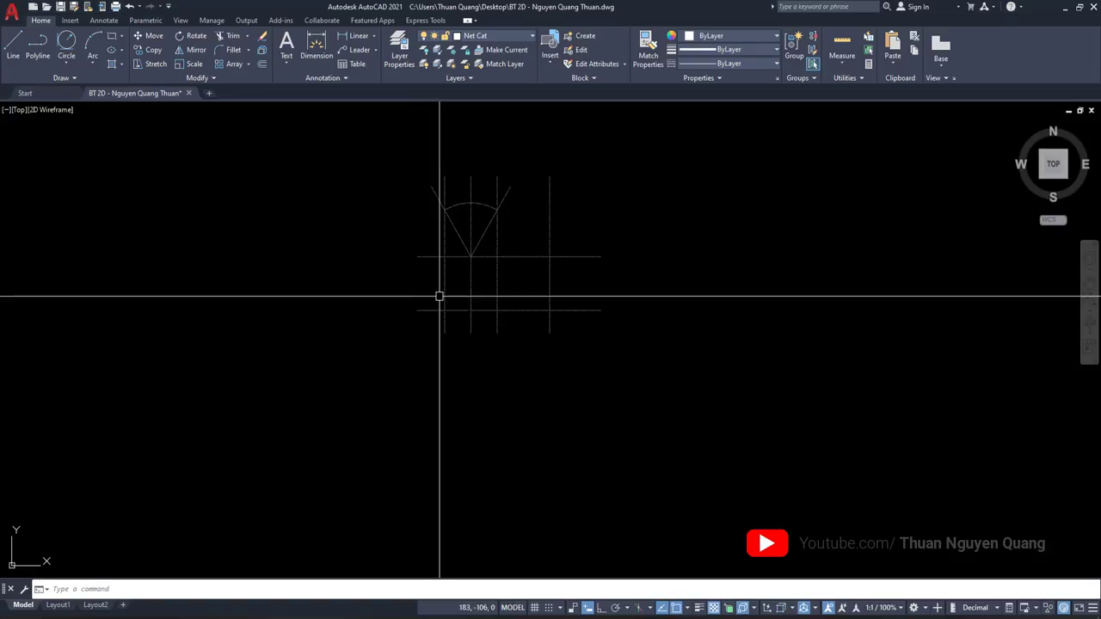
Draw a radius-100 circle centred where the V lines meet
key("alt+Tab")
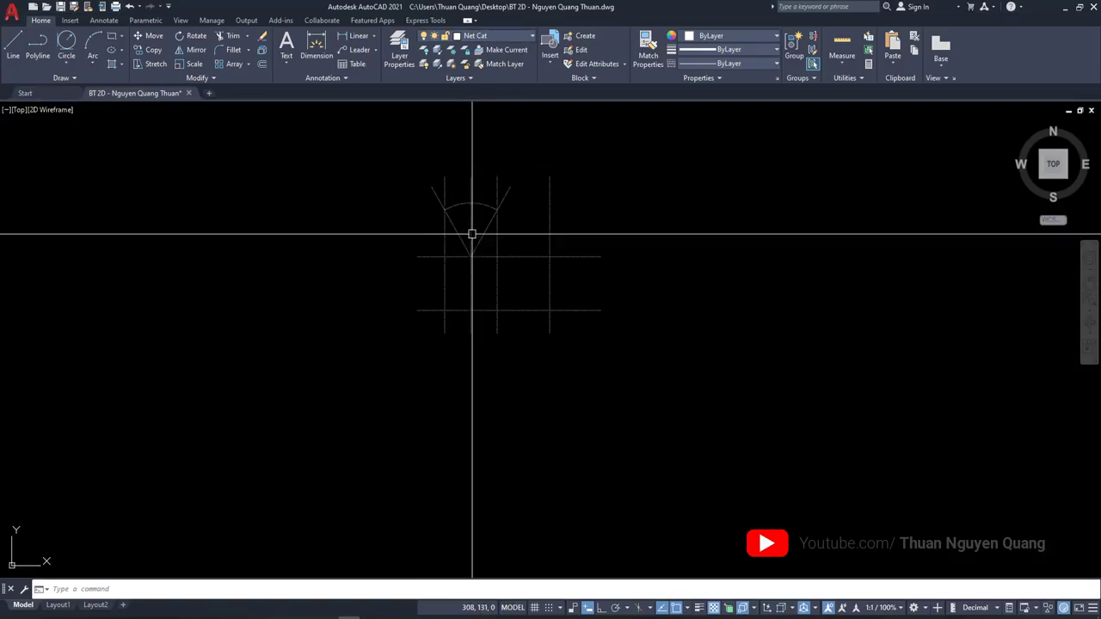
type("c")
key("Return")
scroll(470, 256, "up", 3)
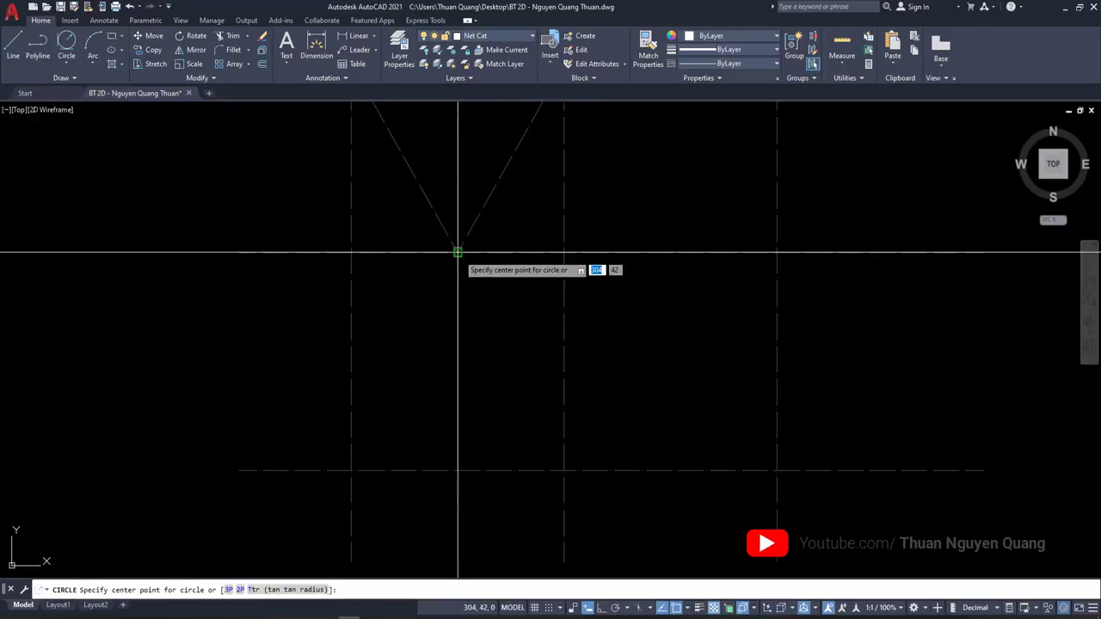
left_click(458, 252)
type("100")
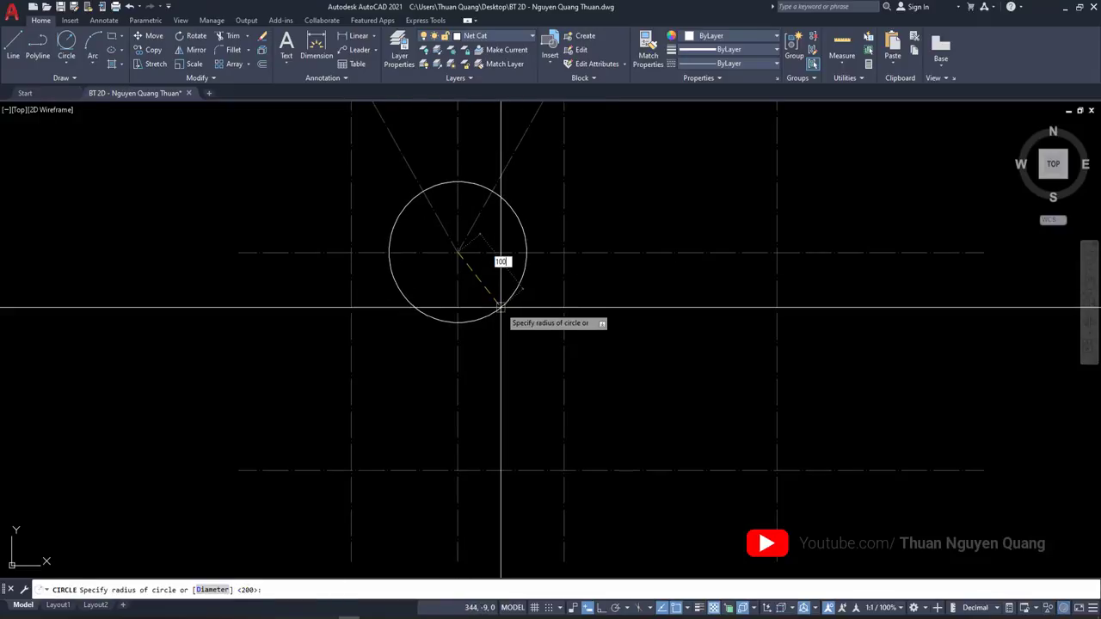
key("Return")
Draw a small Center, Radius circle to the left of the hub
type("c")
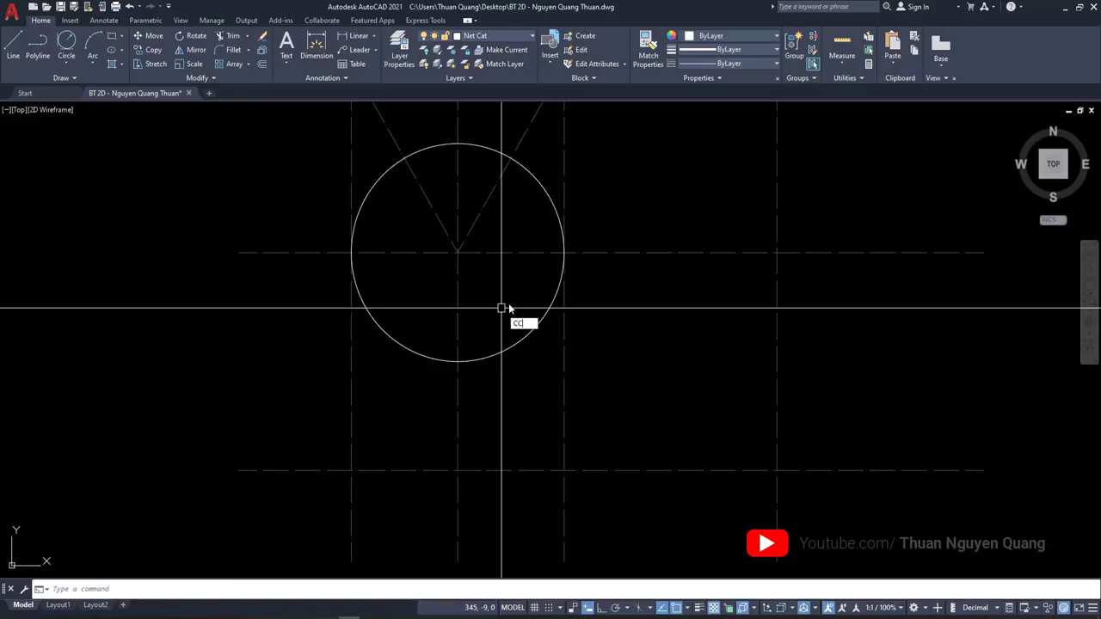
type("c")
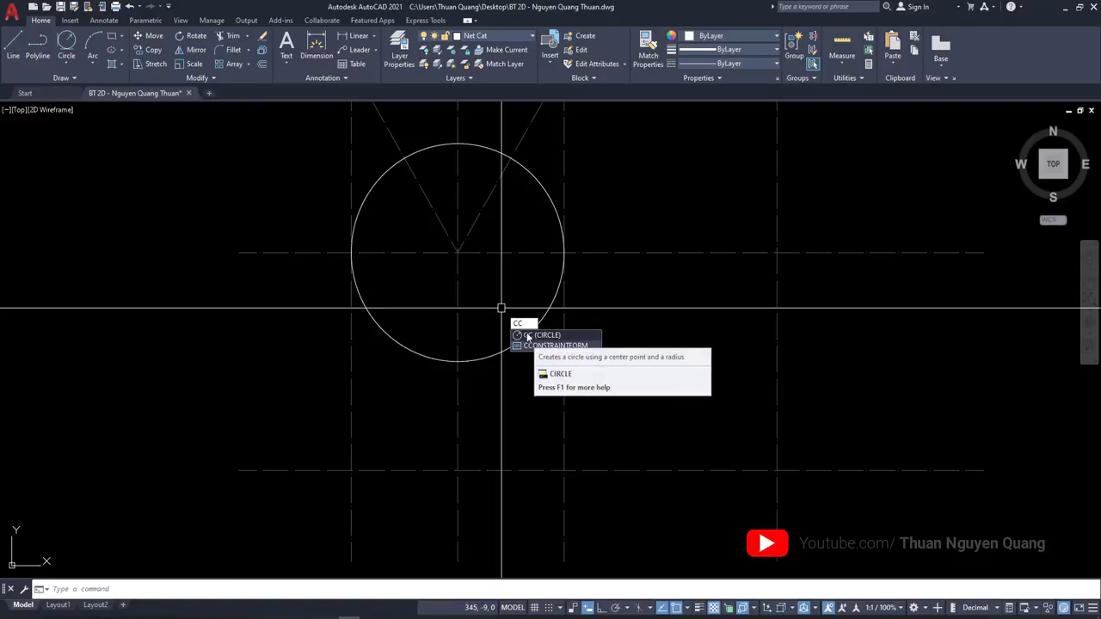
key("BackSpace")
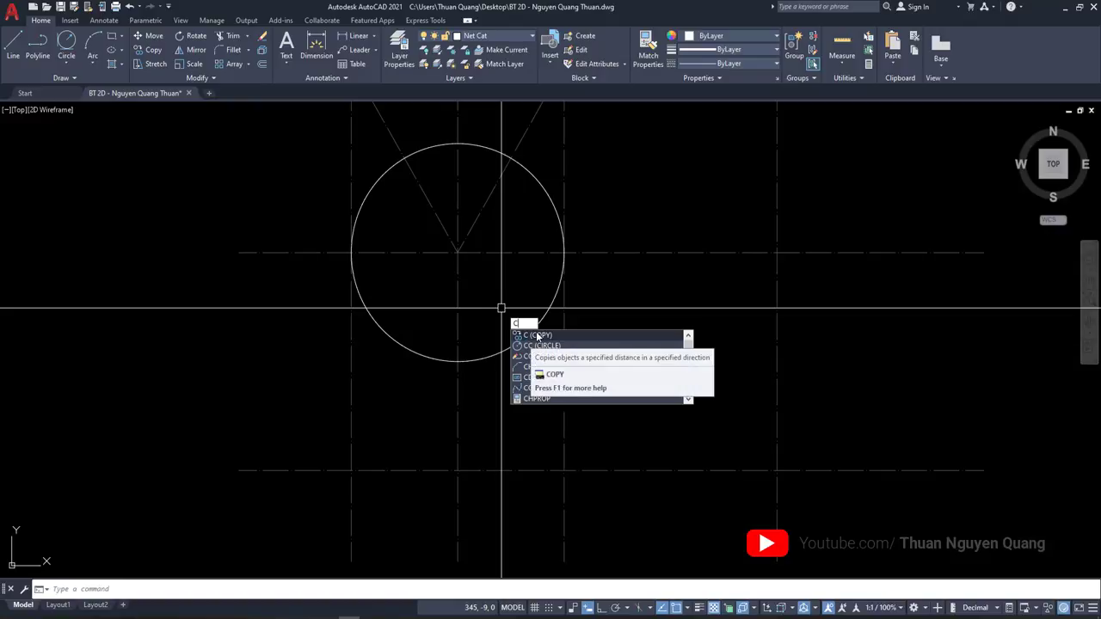
left_click(66, 64)
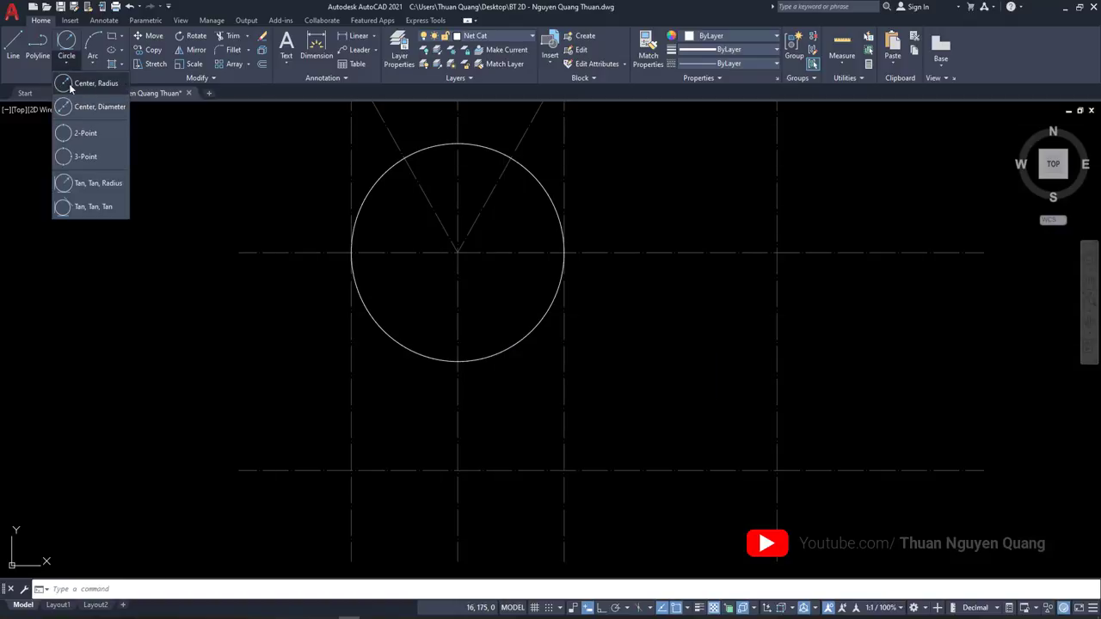
left_click(71, 84)
left_click(165, 211)
left_click(211, 238)
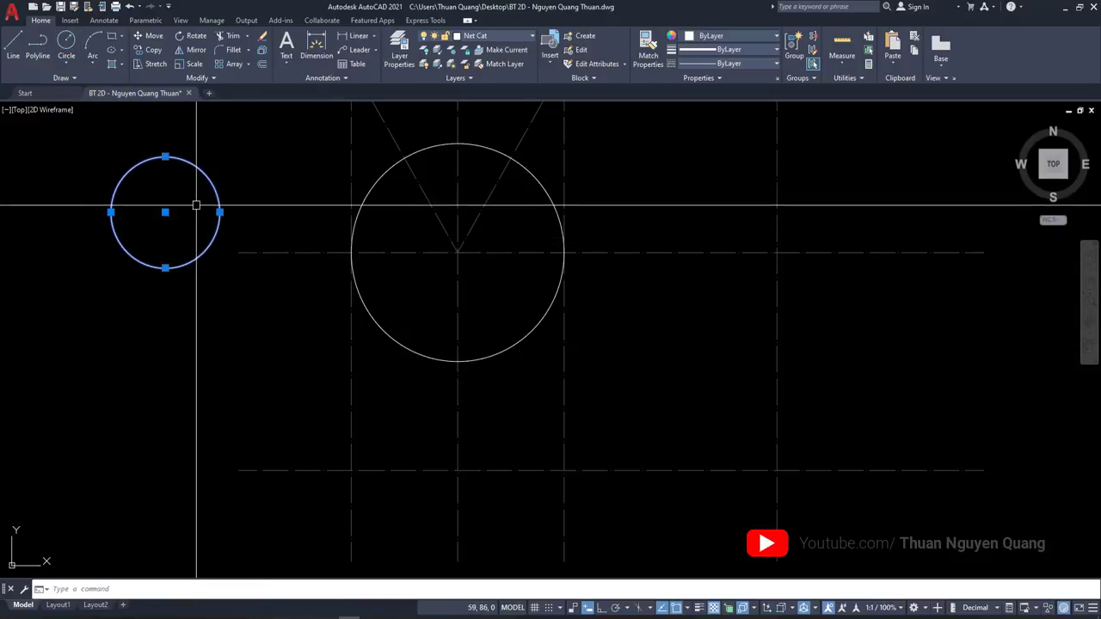
scroll(196, 207, "down", 2)
scroll(425, 305, "down", 2)
key("alt+Tab")
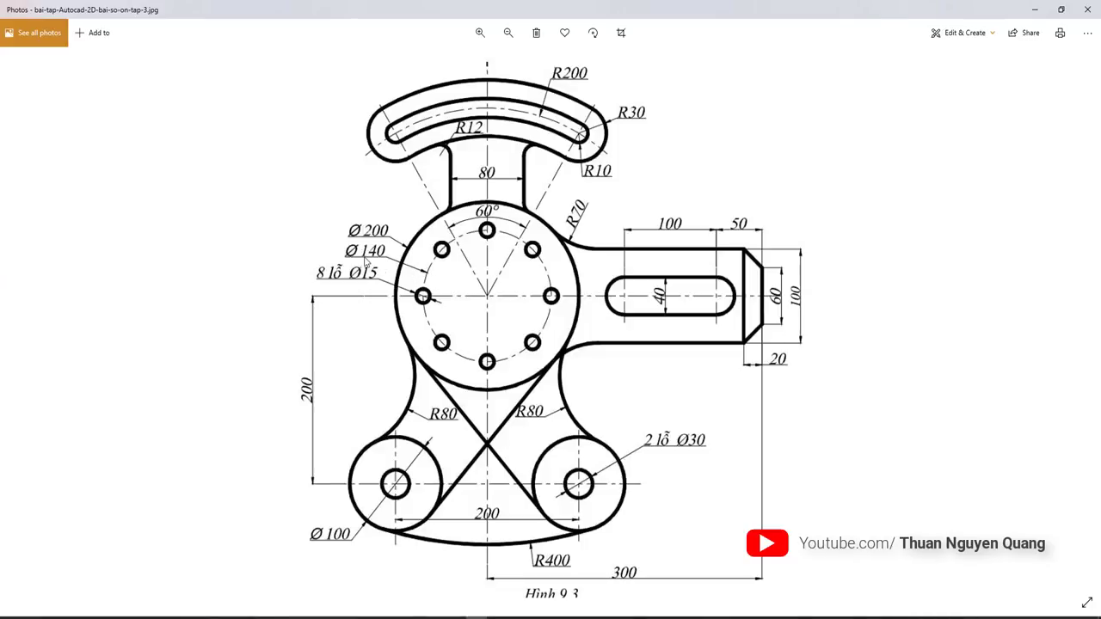
On the Net Tim layer, draw a radius-70 circle at the hub centre
key("alt+Tab")
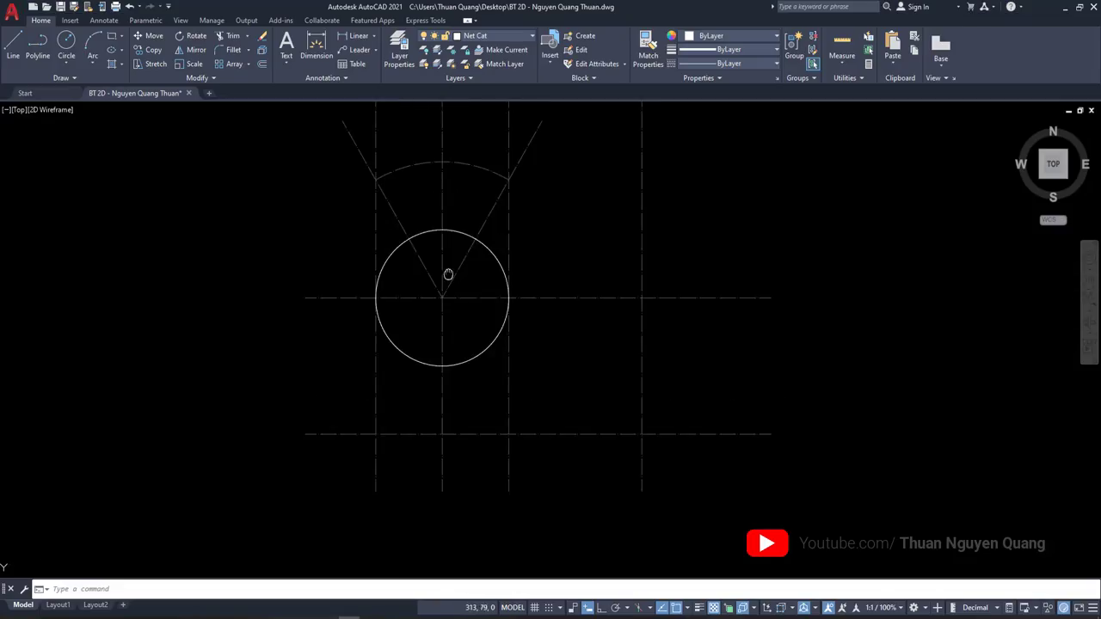
left_click(495, 35)
left_click(480, 79)
scroll(430, 302, "up", 1)
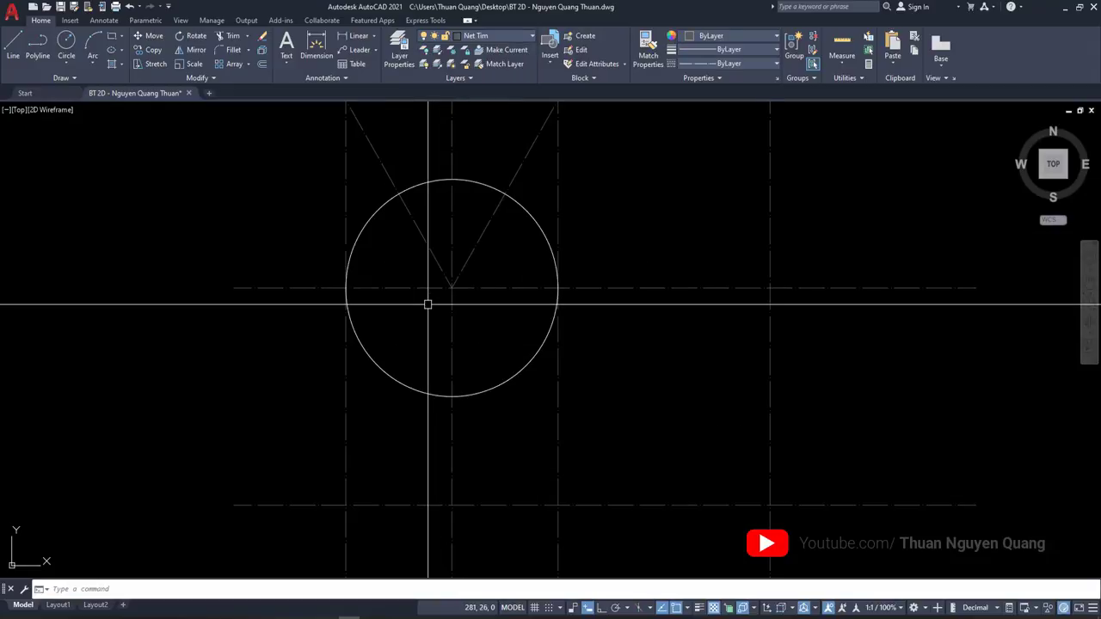
type("c")
scroll(452, 288, "up", 1)
key("Return")
left_click(452, 289)
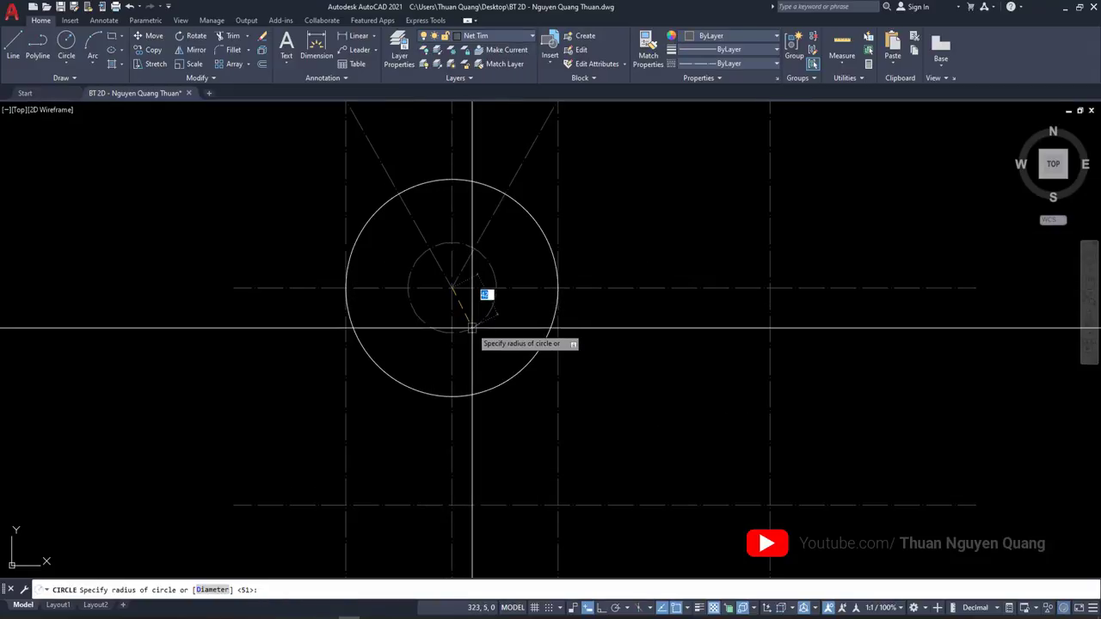
type("70")
key("Return")
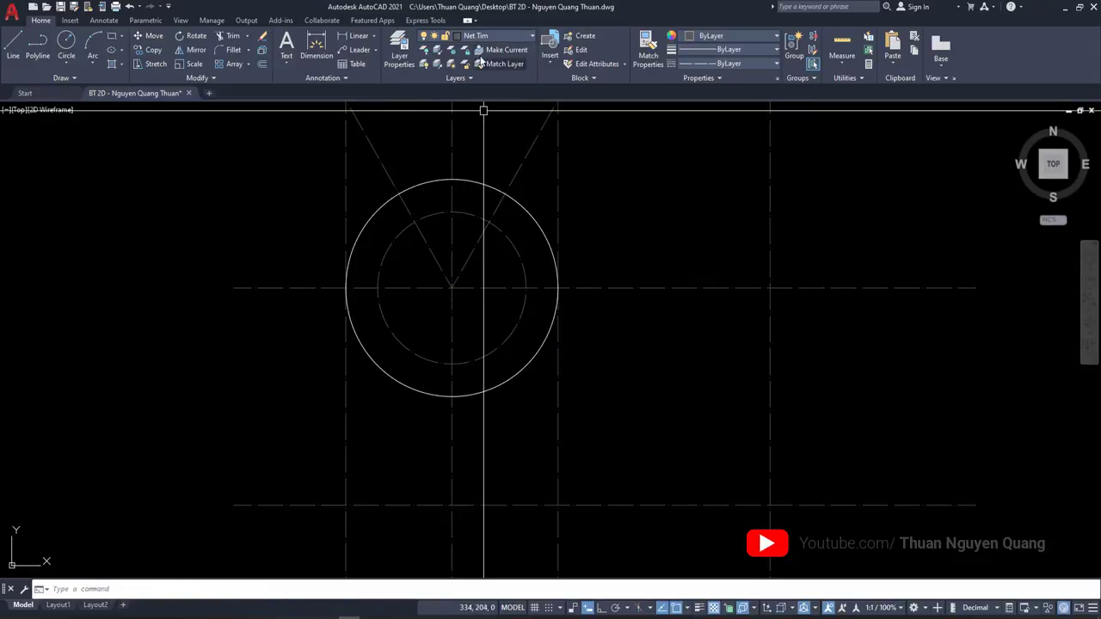
Make Net Cat the current layer again and check the reference drawing
left_click(496, 35)
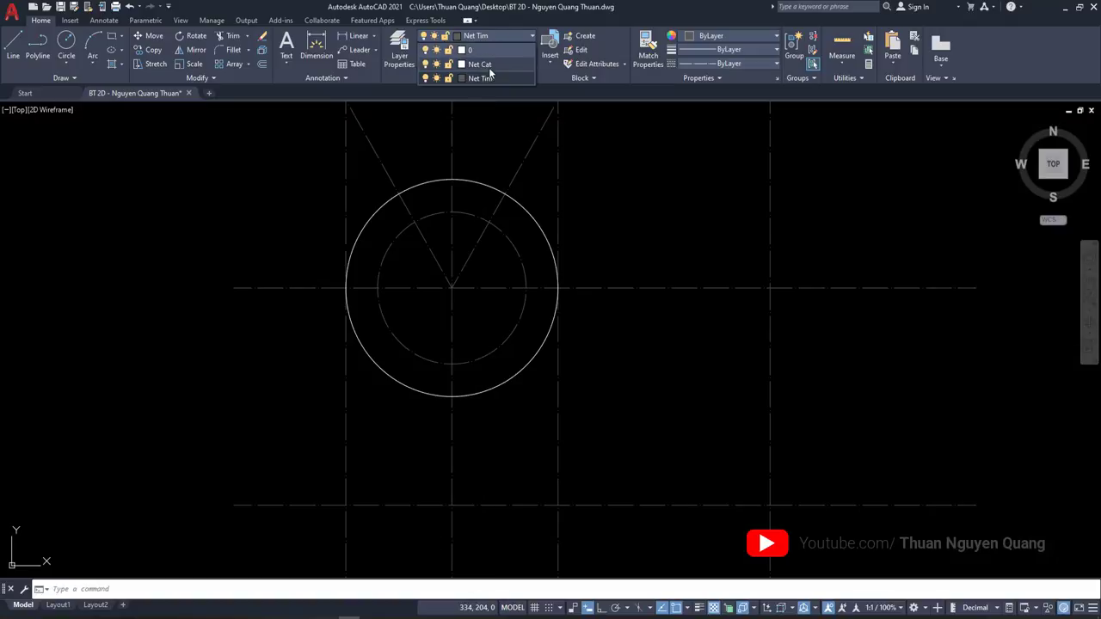
left_click(487, 63)
key("alt+Tab")
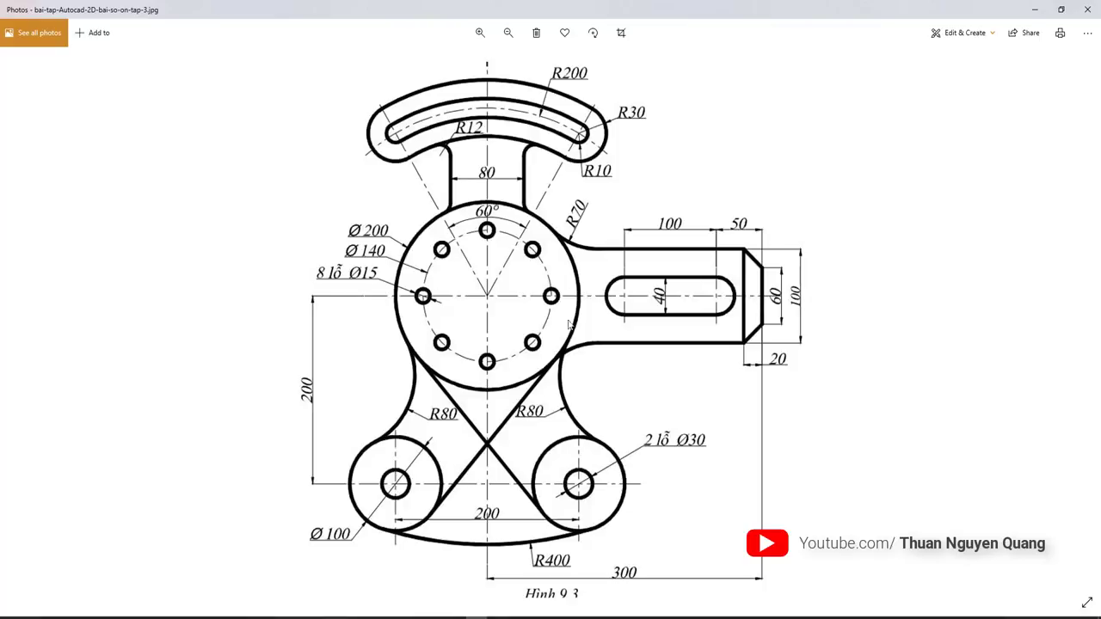
key("alt+Tab")
middle_click_drag(209, 285, 393, 249)
Draw a diameter-15 circle in empty space beside the hub
scroll(393, 248, "up", 2)
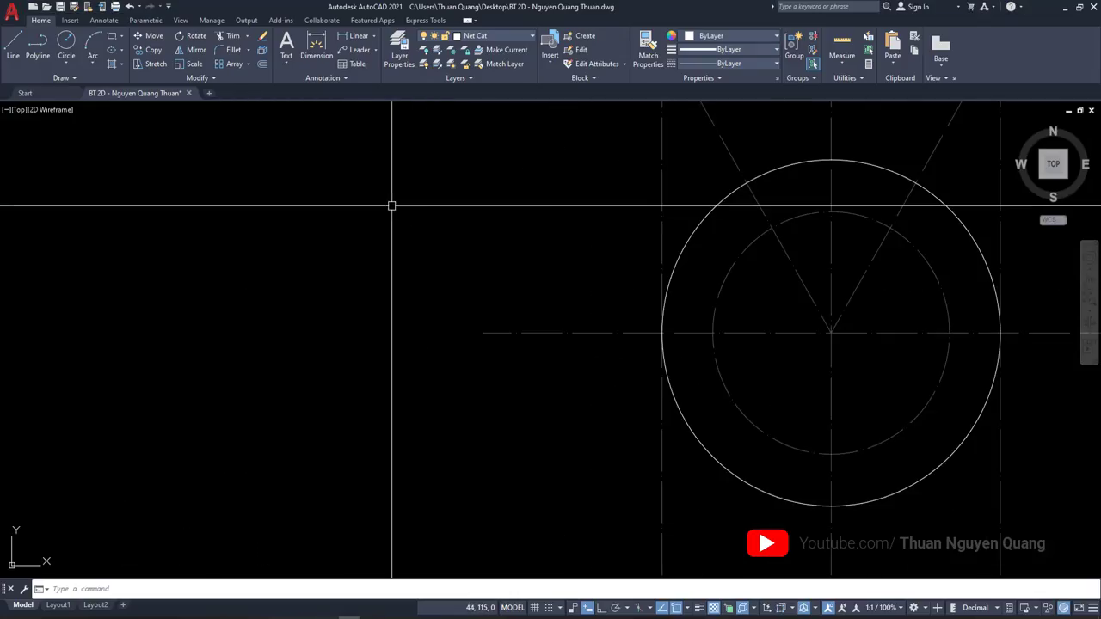
left_click(373, 219)
key("Down")
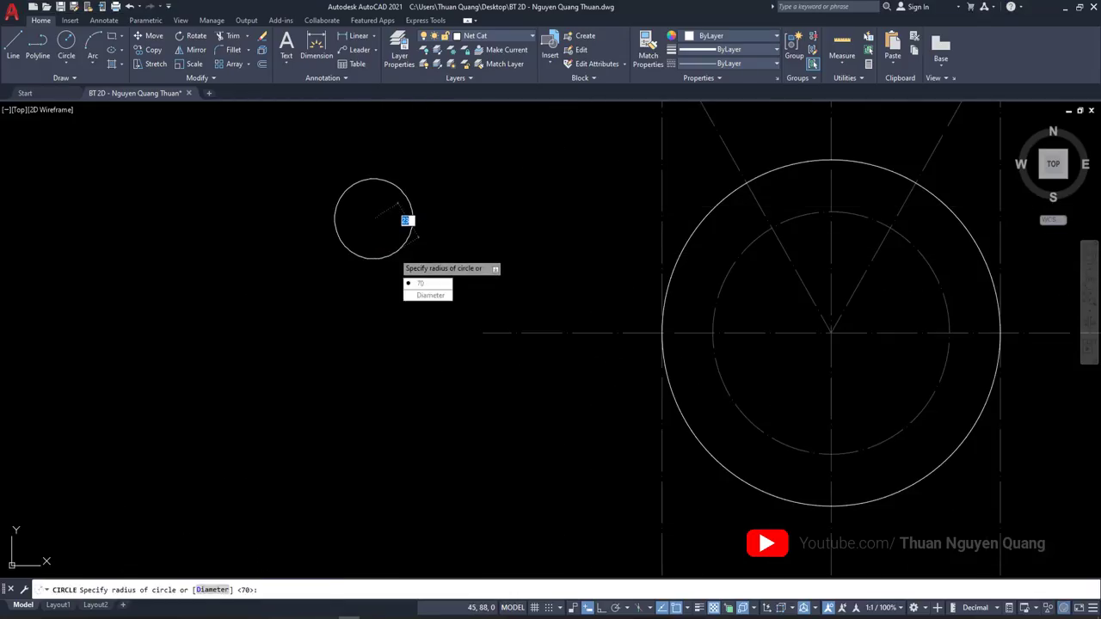
left_click(421, 295)
type("16")
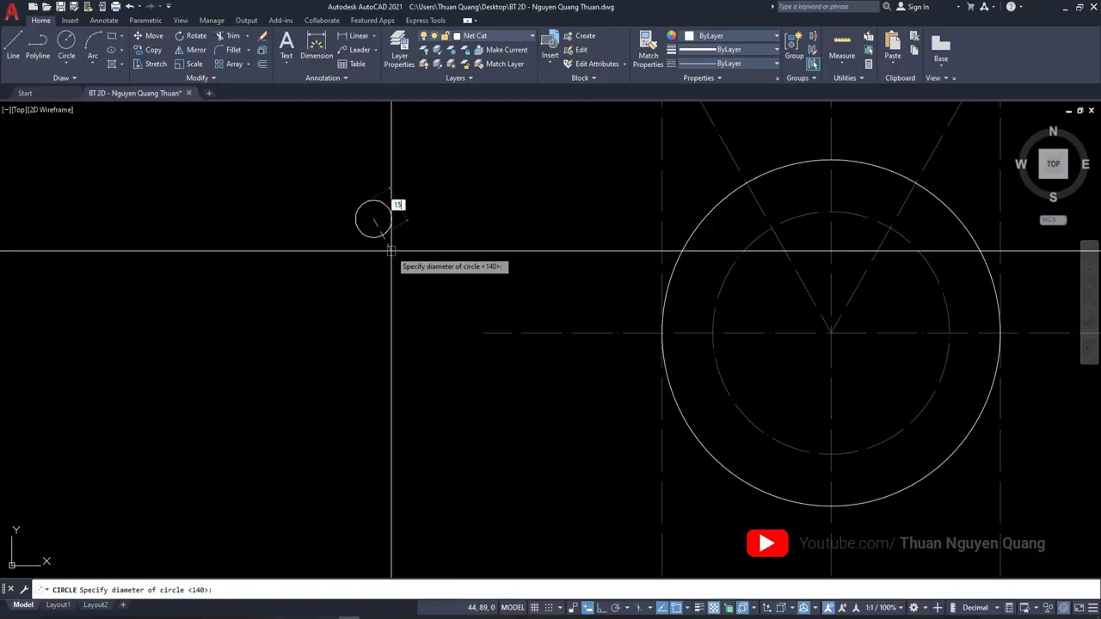
key("Return")
scroll(408, 189, "up", 2)
left_click(345, 248)
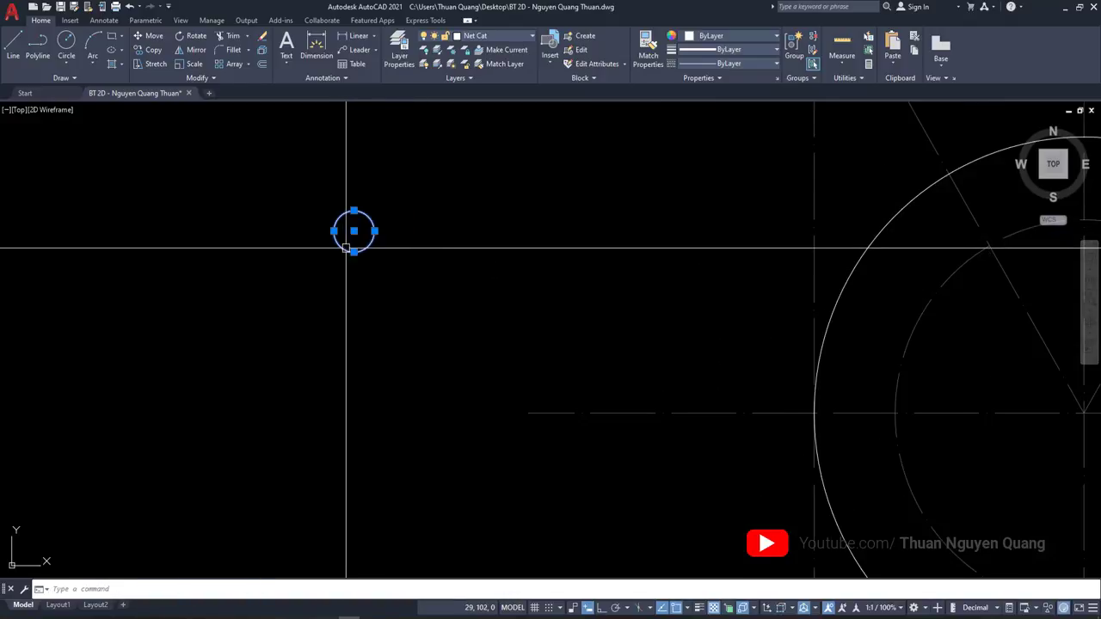
Set the drawing's length precision to 0.0 in Drawing Units
scroll(365, 234, "up", 2)
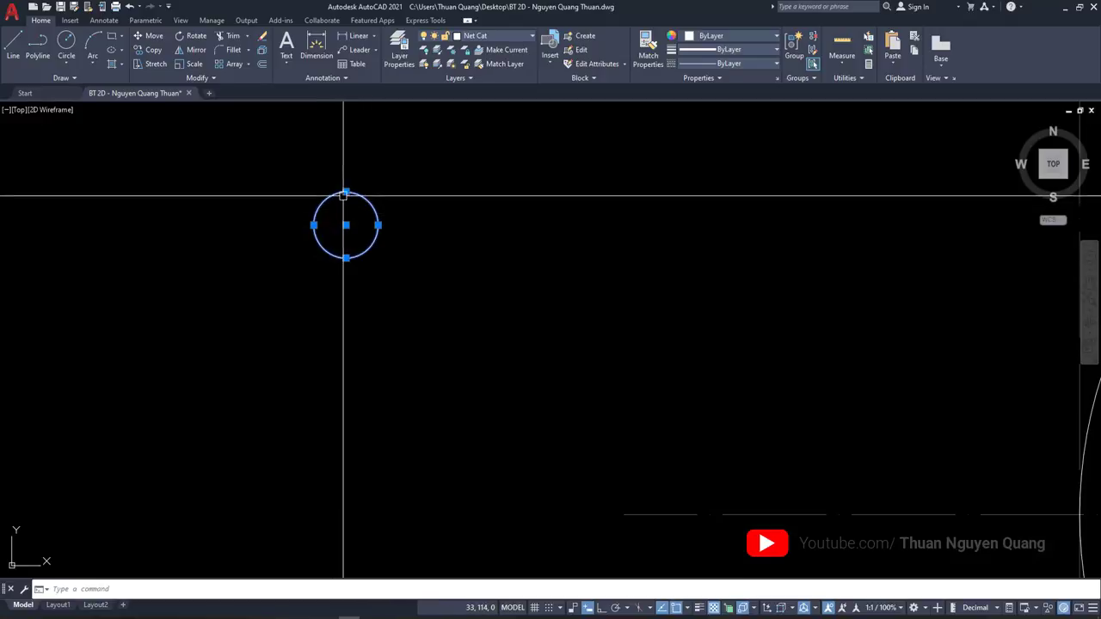
scroll(342, 207, "down", 2)
scroll(315, 251, "up", 2)
scroll(316, 251, "up", 2)
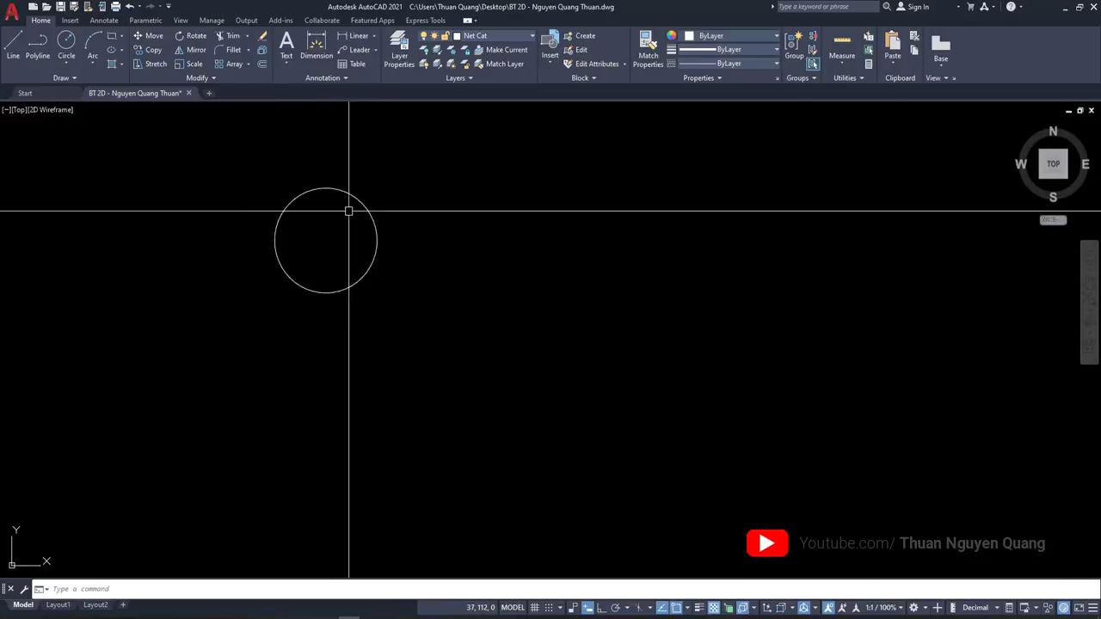
scroll(349, 211, "up", 2)
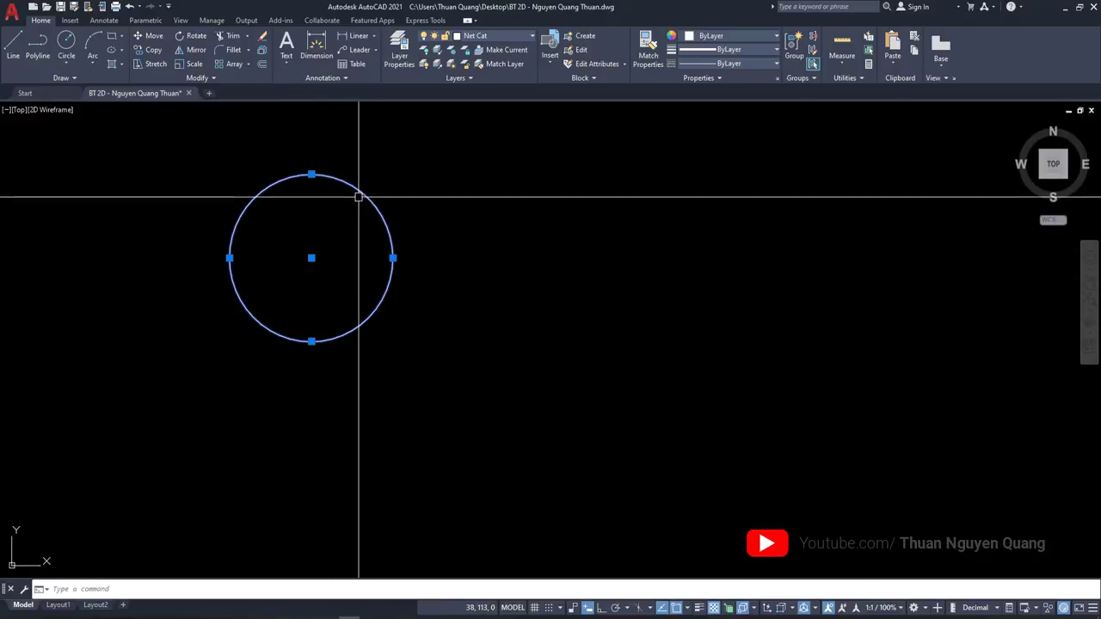
left_click(393, 258)
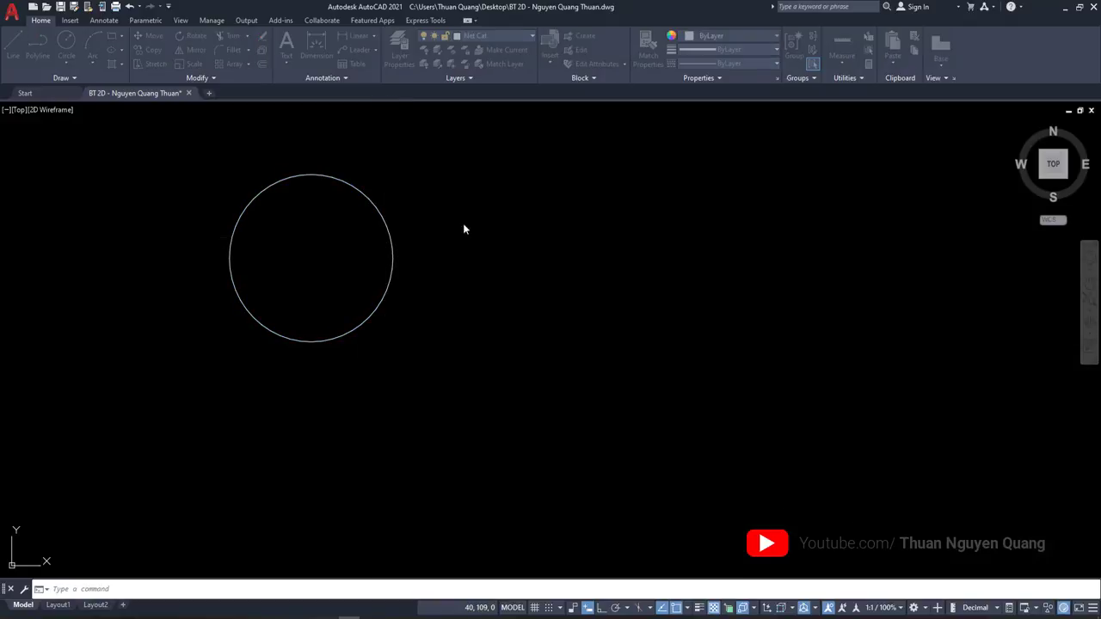
left_click(500, 255)
left_click(482, 274)
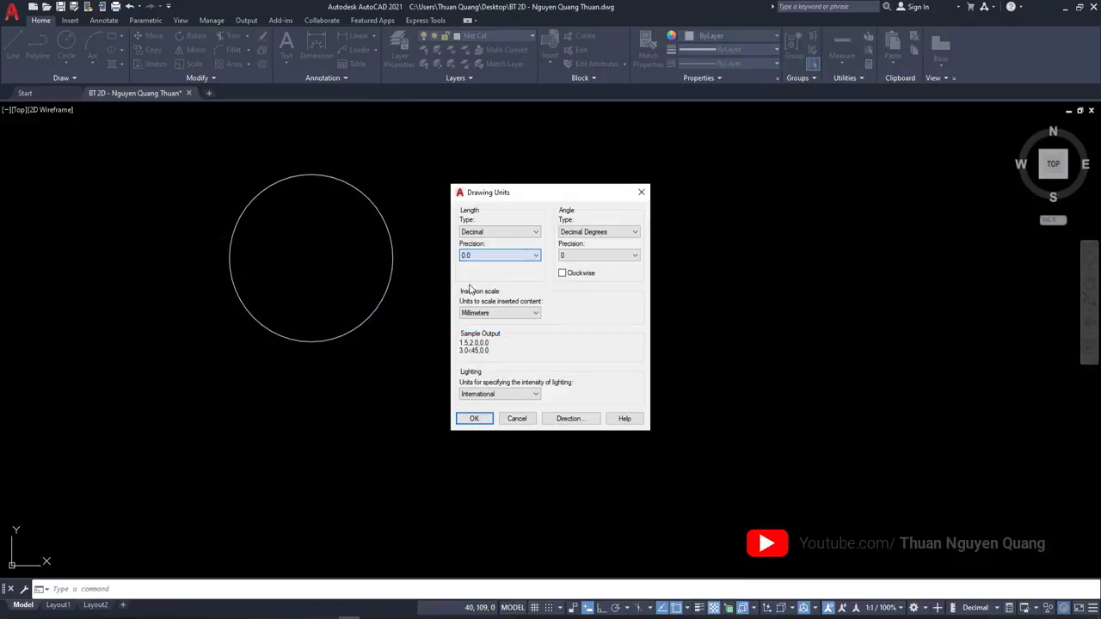
left_click(474, 419)
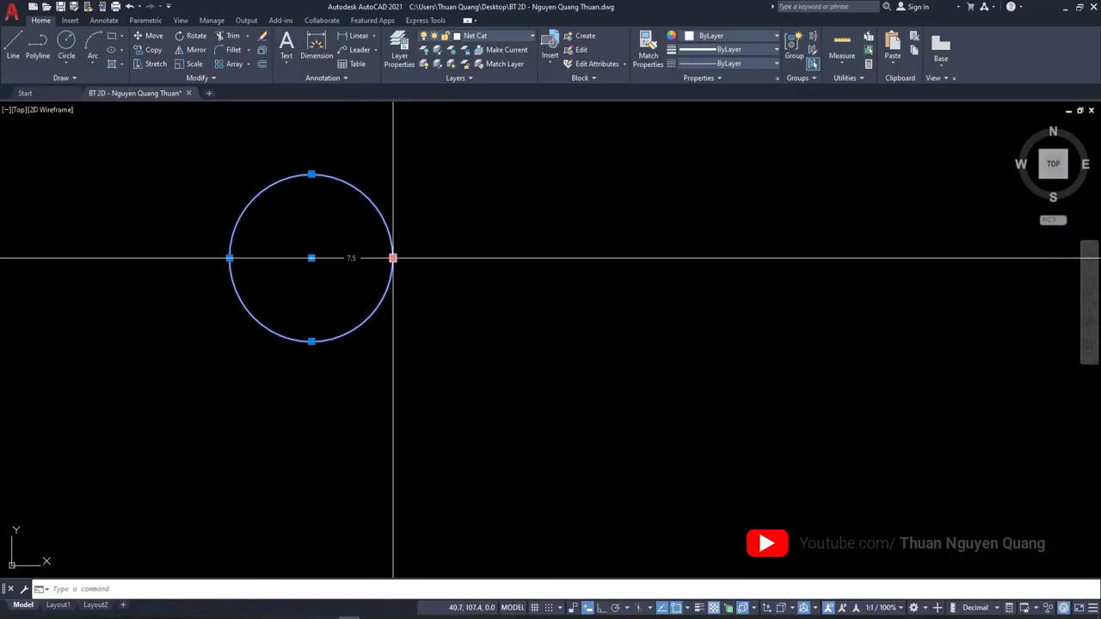
Bring the hub back into view and select the Ø15 hole circle
scroll(383, 232, "down", 2)
scroll(370, 193, "down", 6)
mouse_move(366, 185)
middle_mouse_down()
mouse_move(138, 169)
mouse_move(174, 184)
middle_mouse_up()
scroll(175, 184, "down", 3)
left_click(149, 186)
Move the Ø15 hole from its centre to the top of the bolt circle
type("m")
key("Return")
left_click(150, 187)
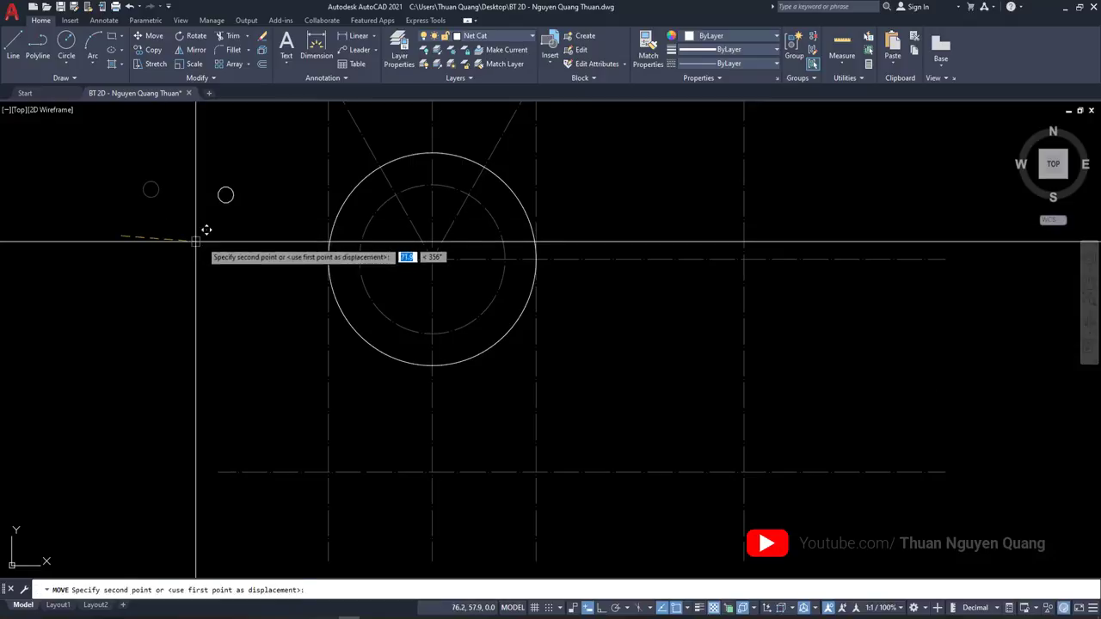
left_click(267, 188)
left_click(263, 196)
scroll(266, 169, "up", 4)
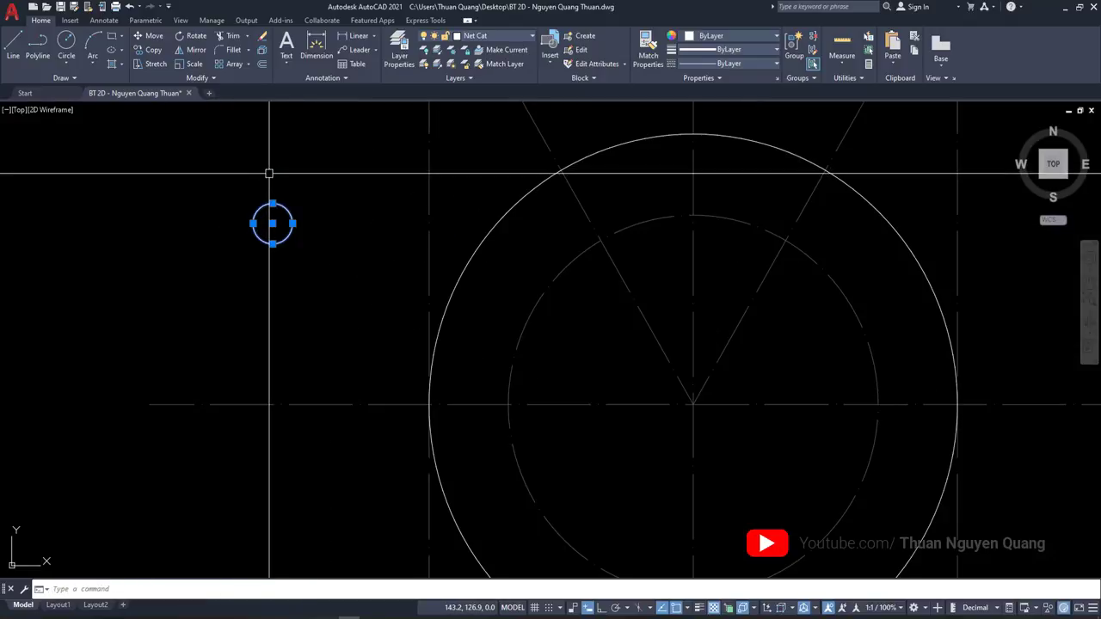
type("m")
key("Return")
left_click(272, 222)
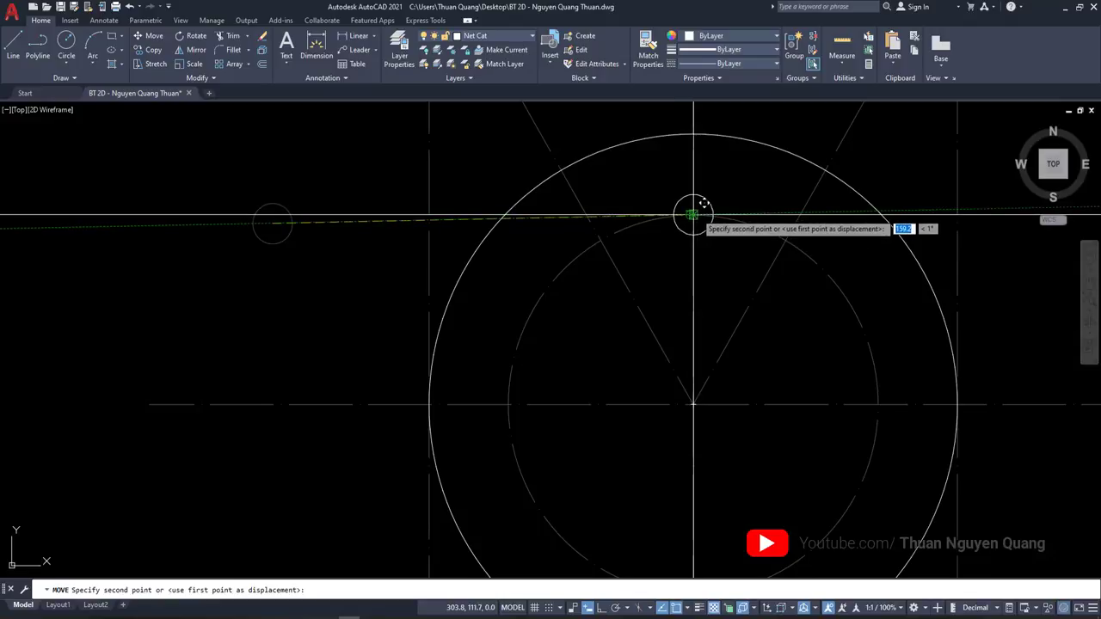
left_click(693, 214)
Check the reference, then window-select the hole circle and type A for array
scroll(694, 214, "down", 3)
scroll(504, 238, "up", 3)
key("alt+Tab")
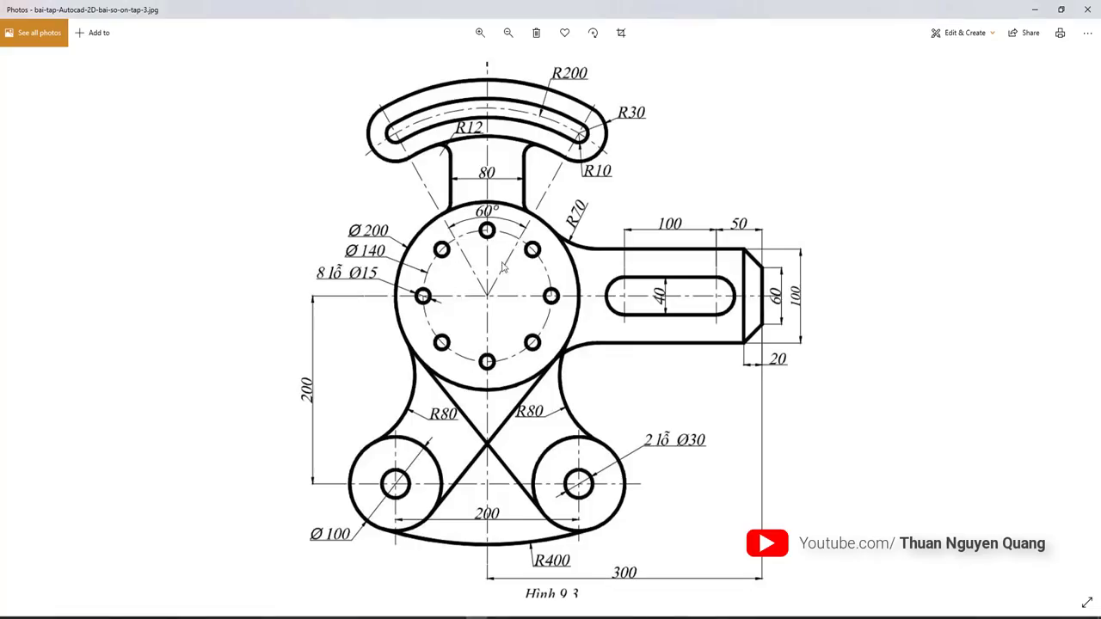
key("alt+Tab")
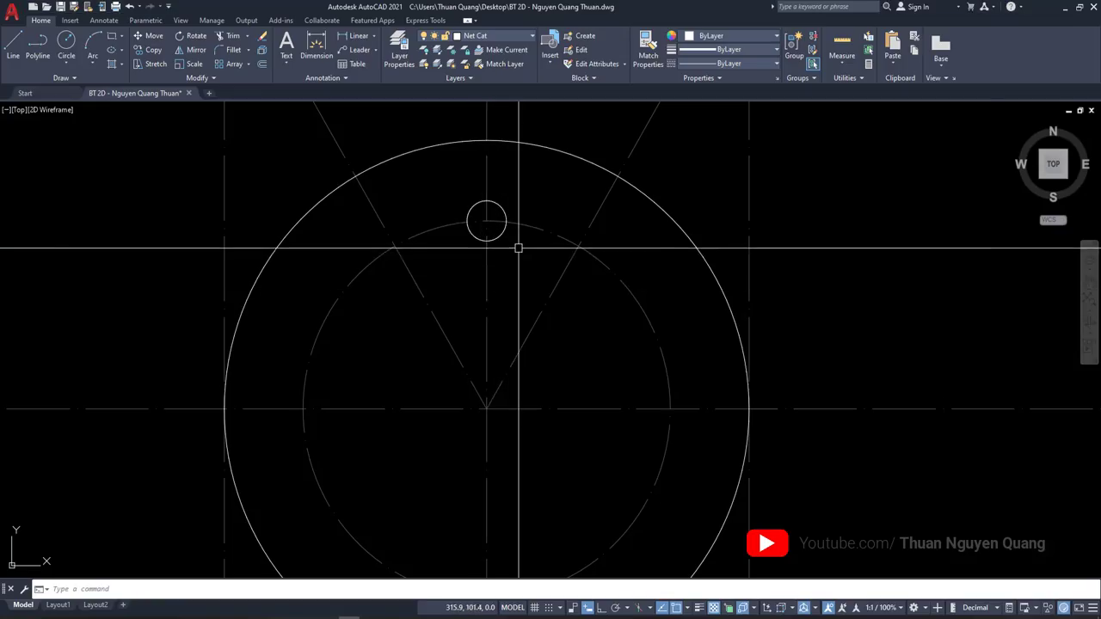
scroll(508, 241, "down", 2)
scroll(469, 172, "up", 2)
scroll(465, 185, "up", 1)
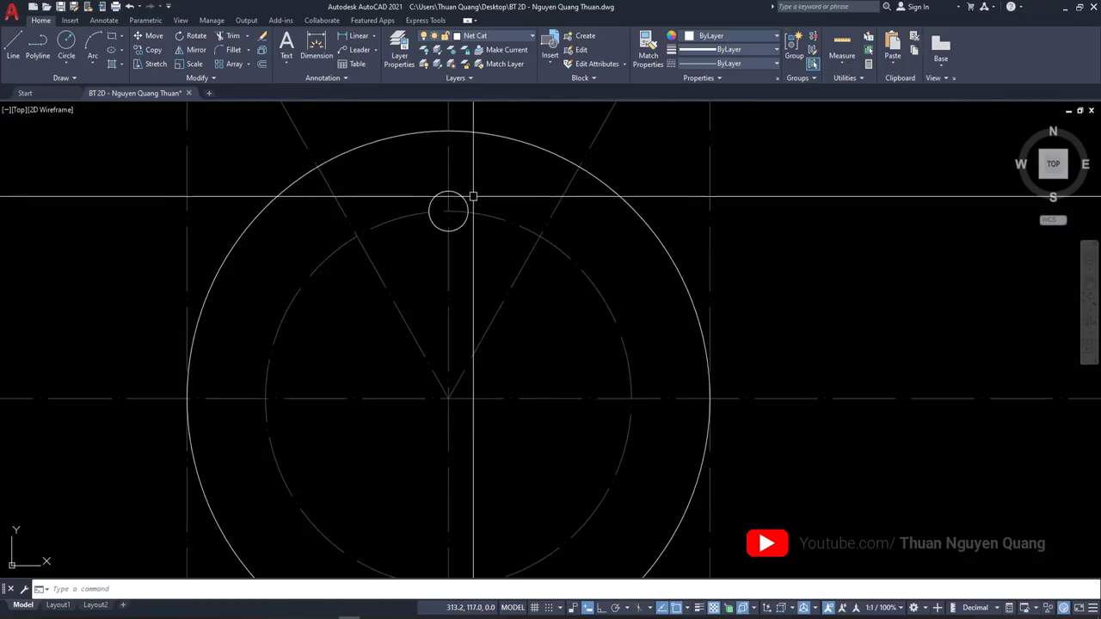
scroll(467, 197, "up", 1)
left_click(467, 197)
left_click(455, 199)
type("AR")
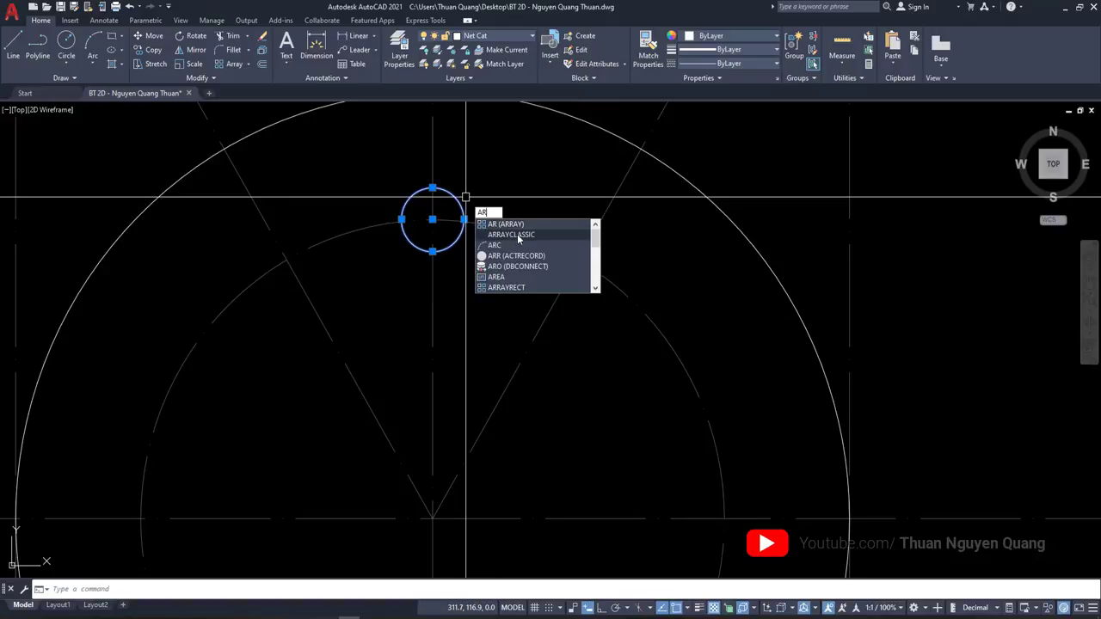
Set up a classic polar array centred on the hub centre, 8 items over 360°
left_click(522, 234)
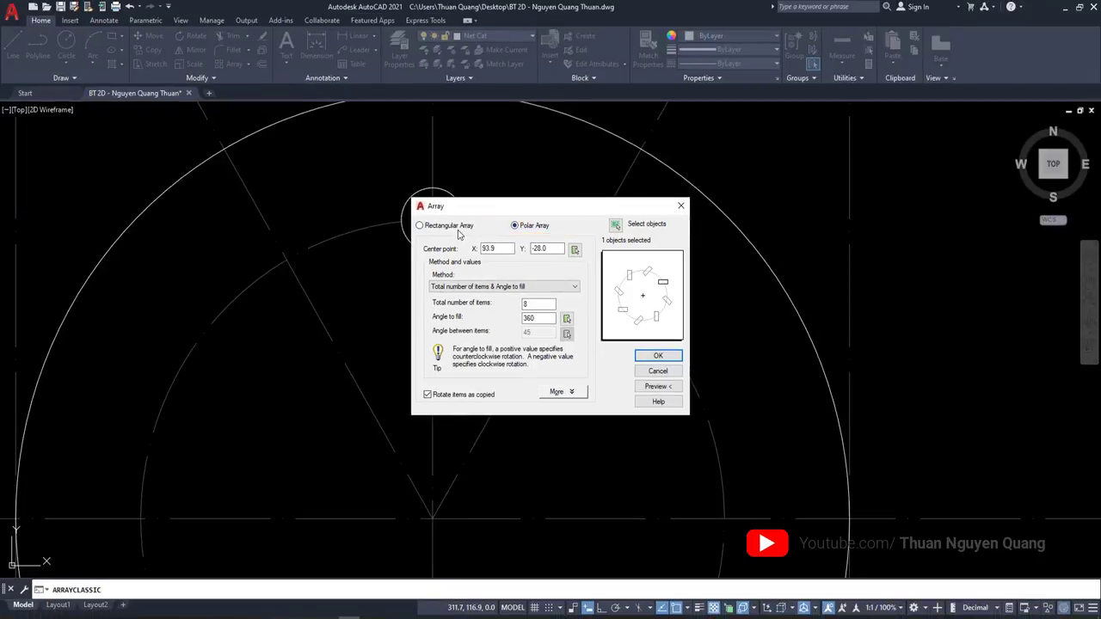
left_click(420, 226)
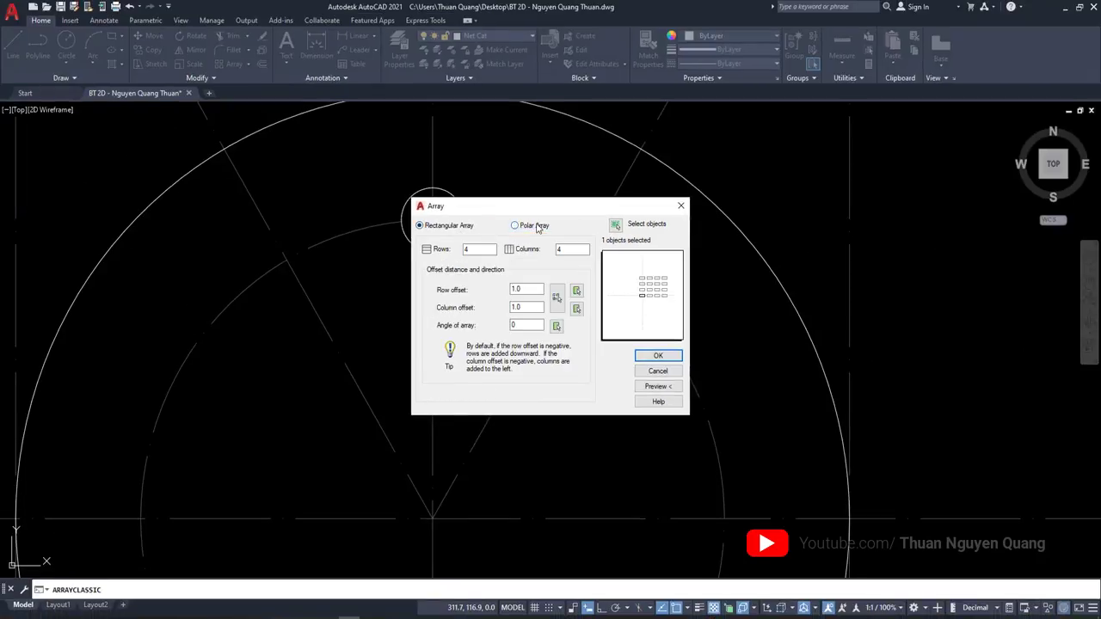
left_click(515, 225)
left_click(575, 250)
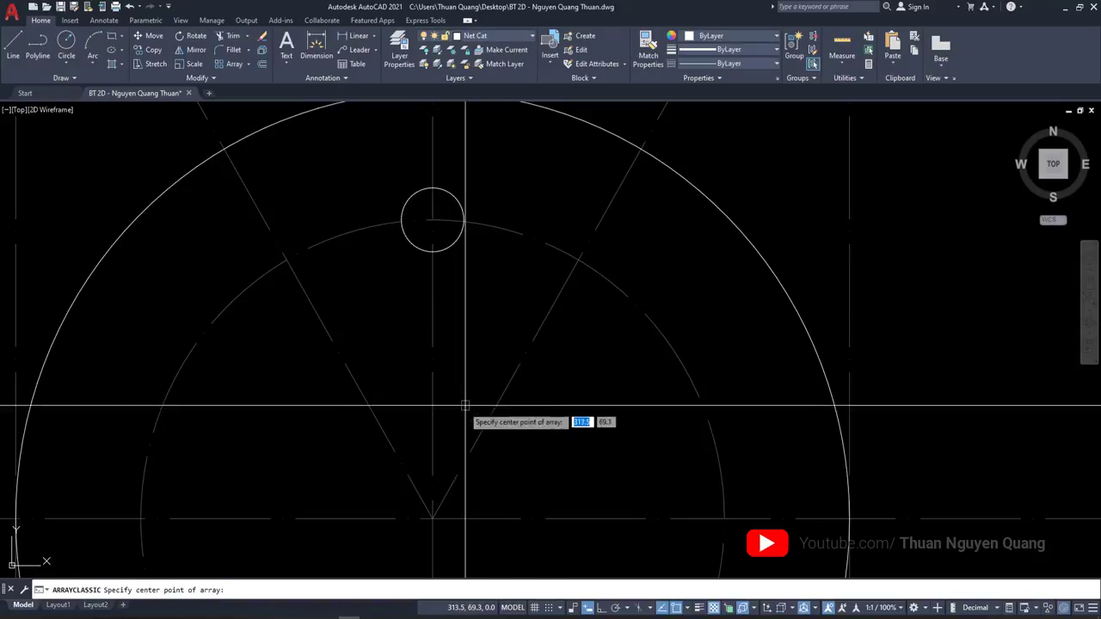
left_click(433, 517)
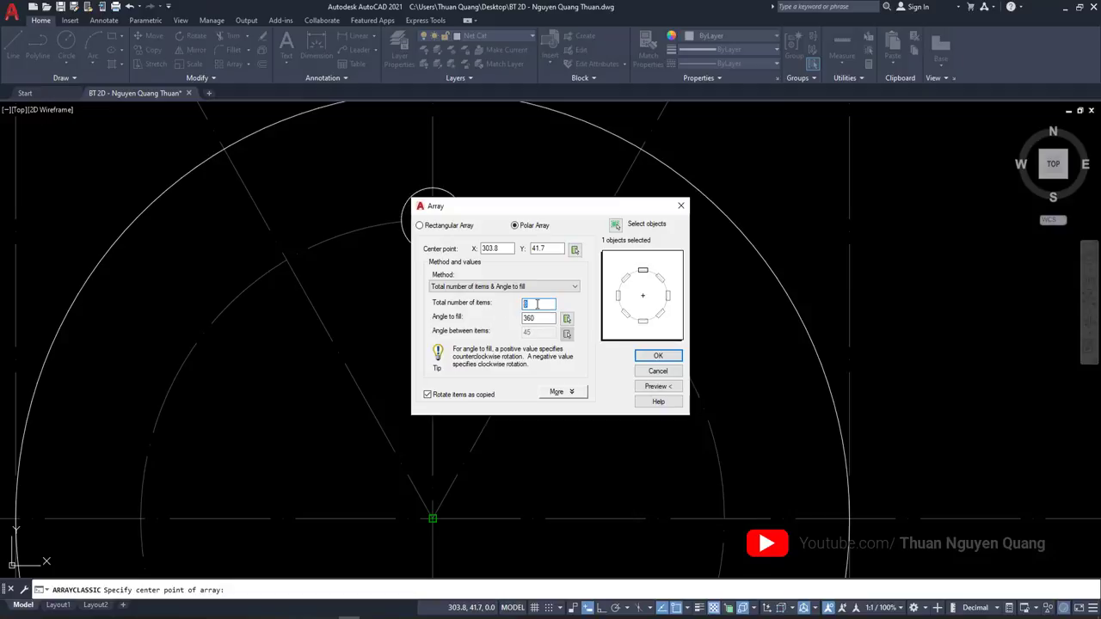
key("Tab")
Preview the eight-hole polar array and create it
left_click(658, 385)
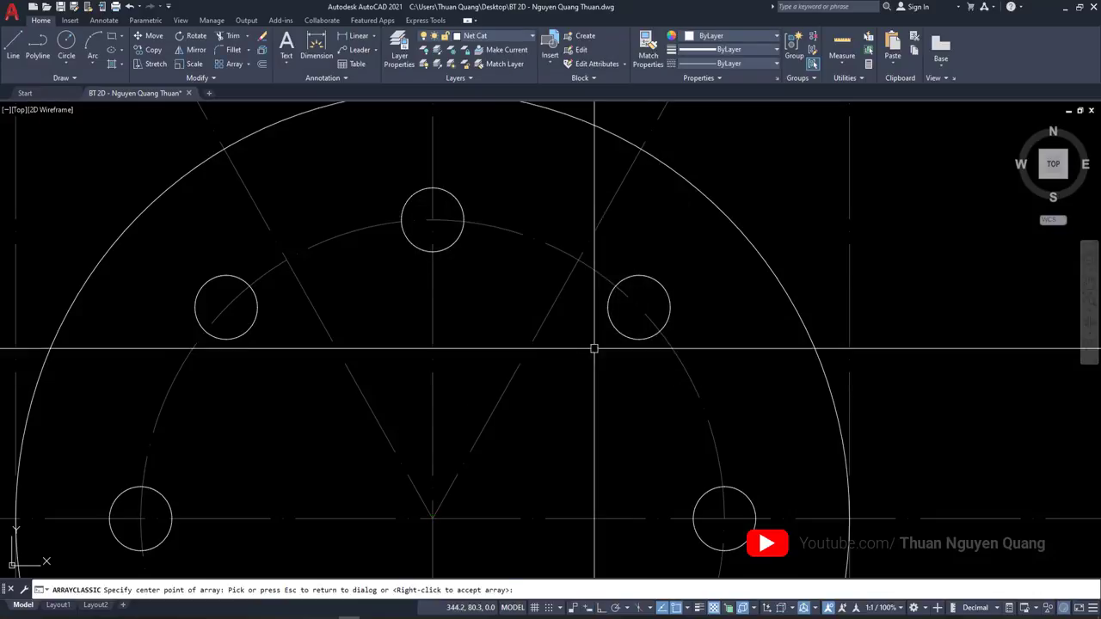
scroll(486, 277, "down", 5)
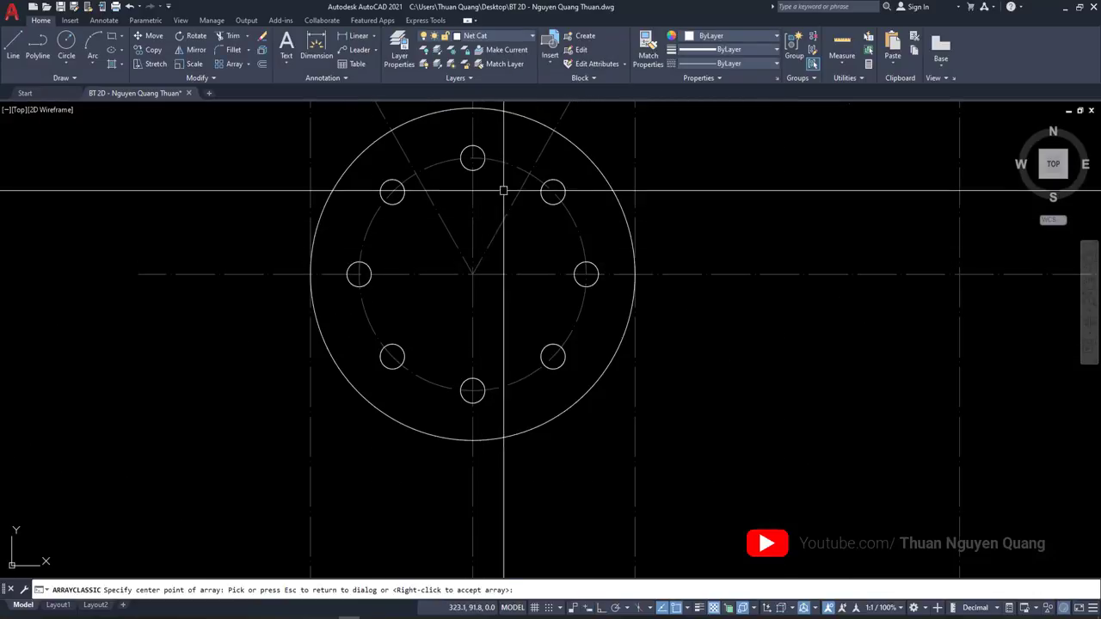
key("Escape")
left_click(658, 355)
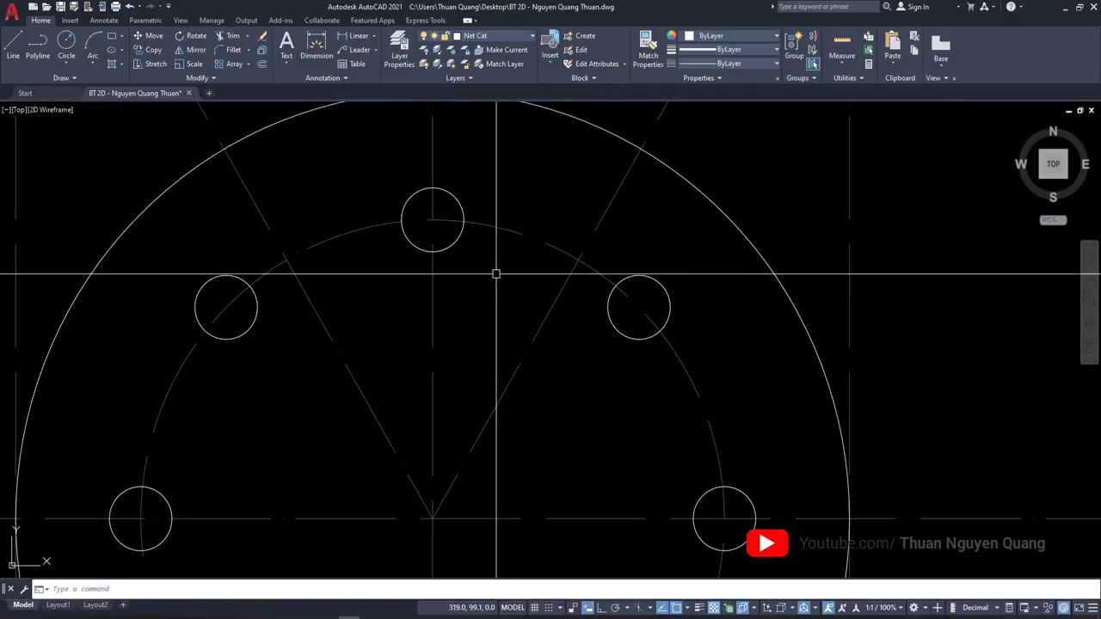
scroll(491, 284, "down", 5)
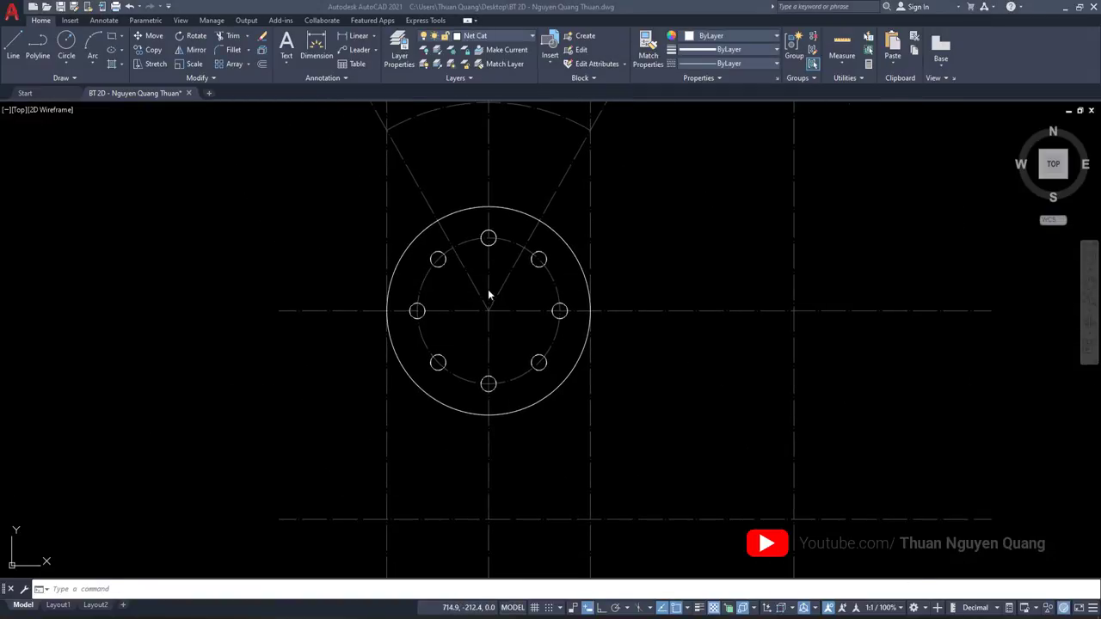
scroll(511, 304, "down", 4)
scroll(500, 278, "down", 2)
In Photos, box the right arm's chamfered end and mark its 20 and 100 dimensions
key("alt+Tab")
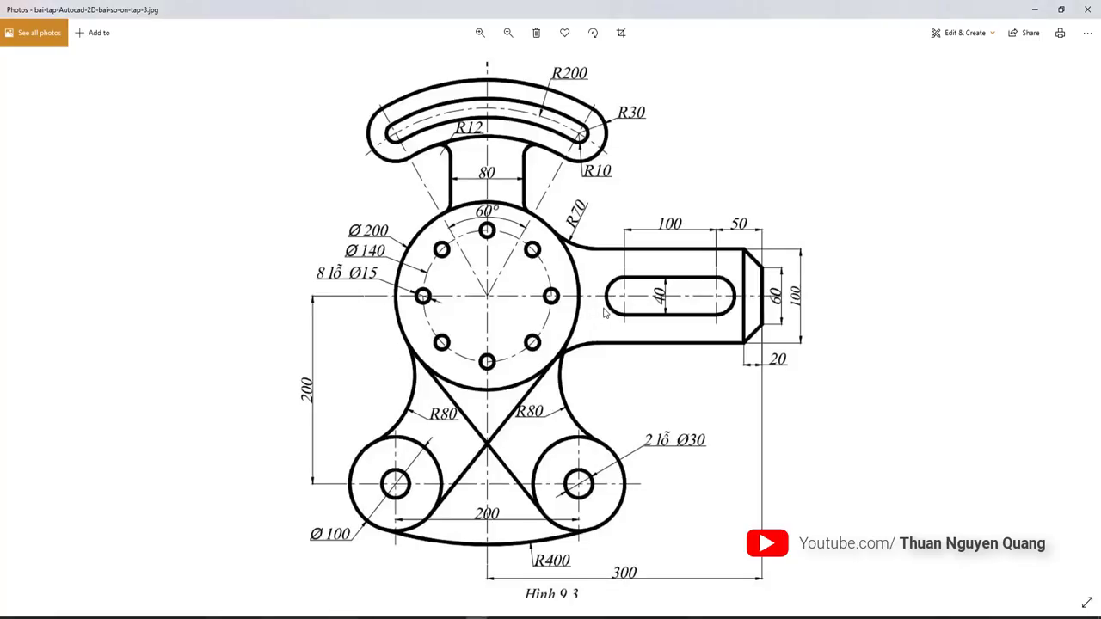
key("ctrl+1")
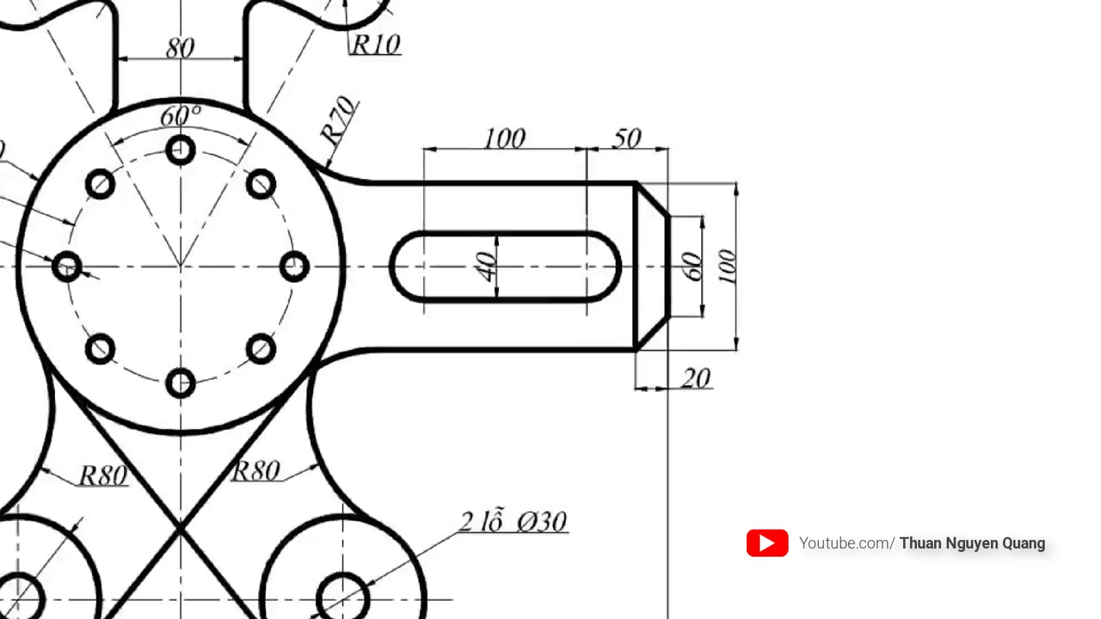
left_click(238, 143)
left_click_drag(307, 111, 775, 449, "ctrl")
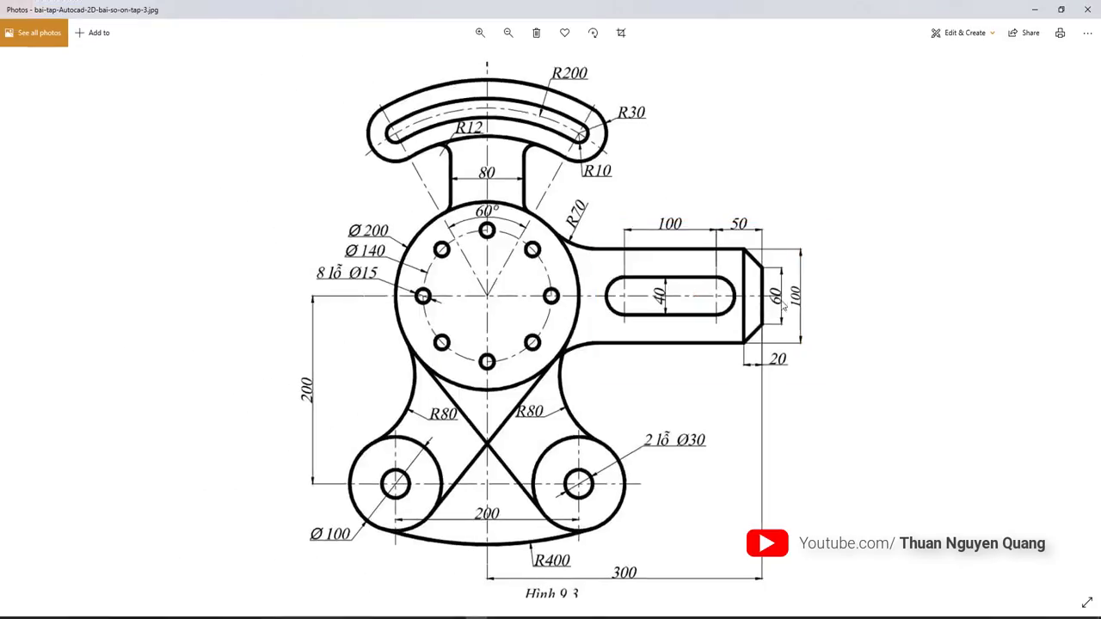
key("ctrl+1")
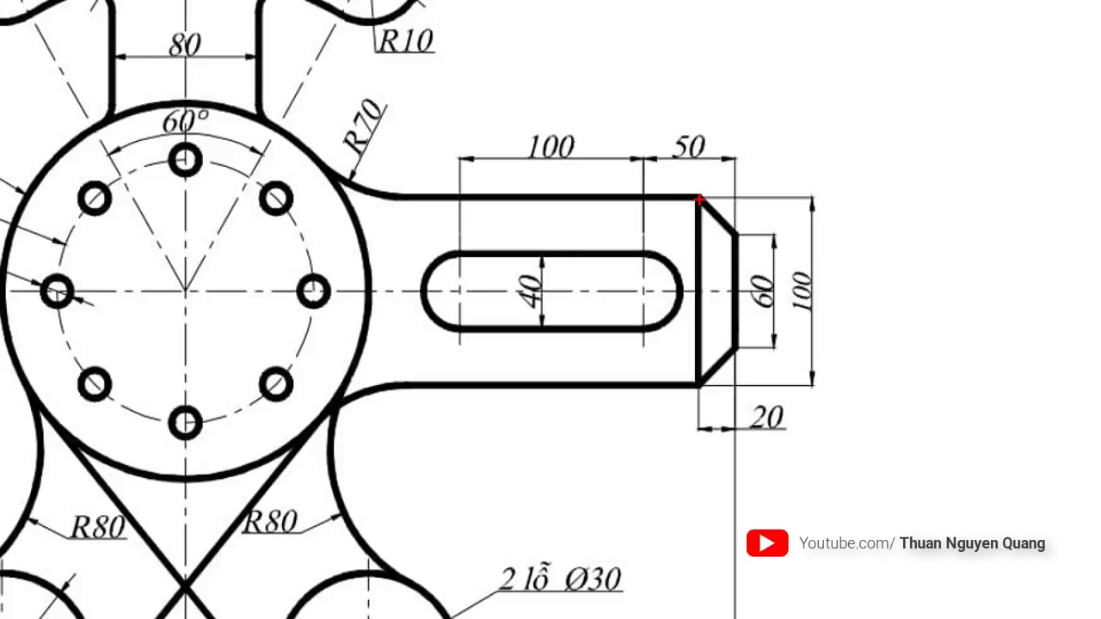
left_click_drag(699, 199, 740, 386, "ctrl")
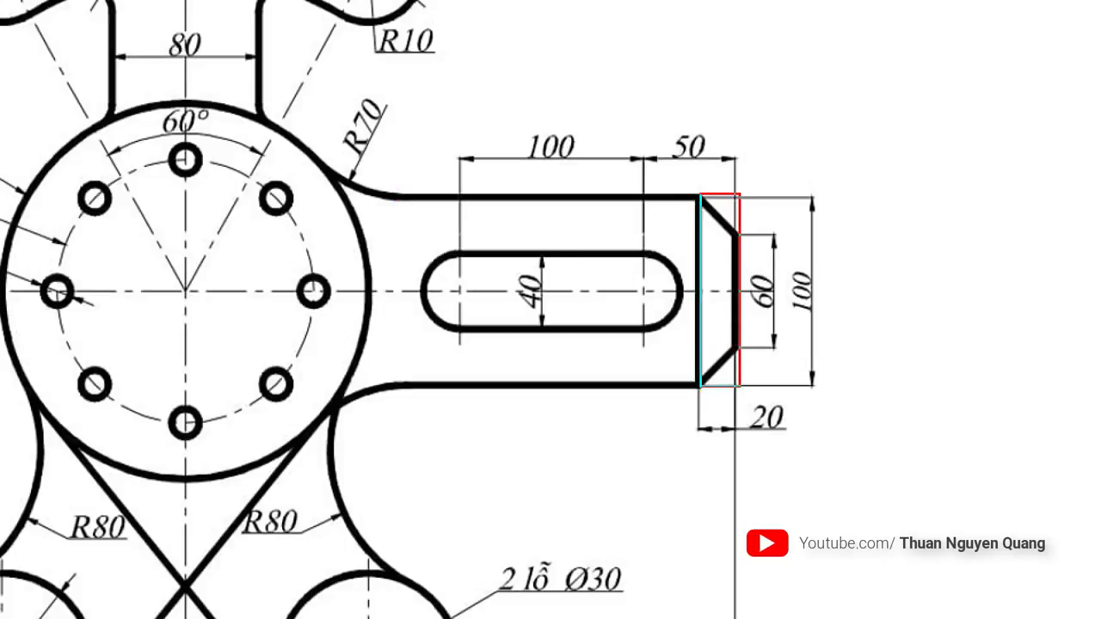
left_click_drag(704, 444, 736, 441)
left_click_drag(793, 203, 810, 397)
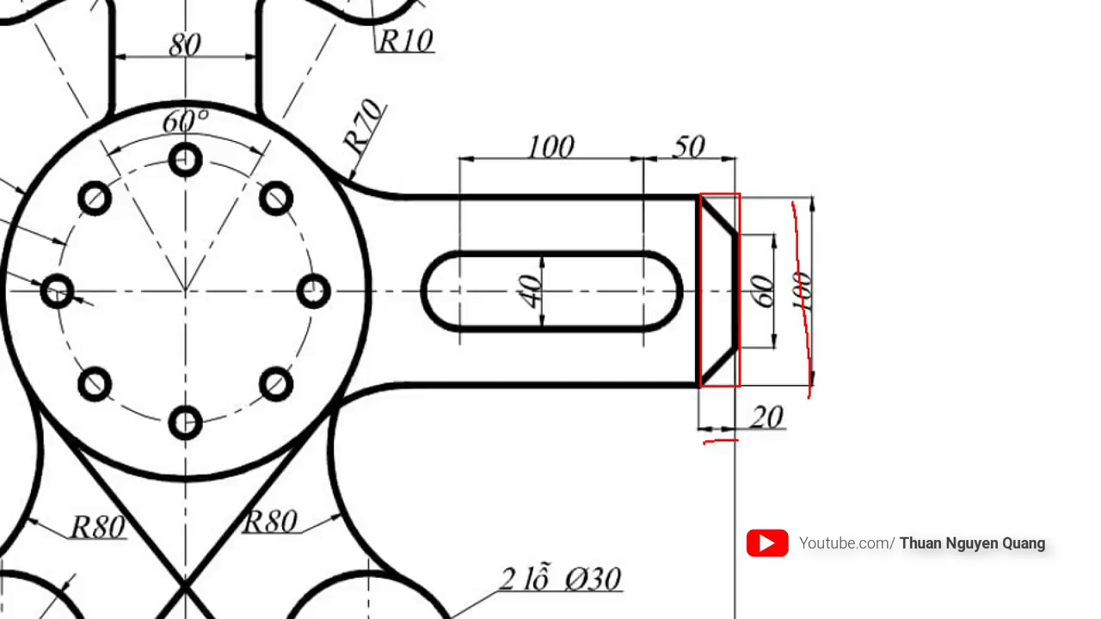
key("Escape")
key("alt+Tab")
Draw a 20 by 100 rectangle right of the hub with RECTANG
middle_click_drag(668, 302, 546, 295)
scroll(623, 299, "up", 3)
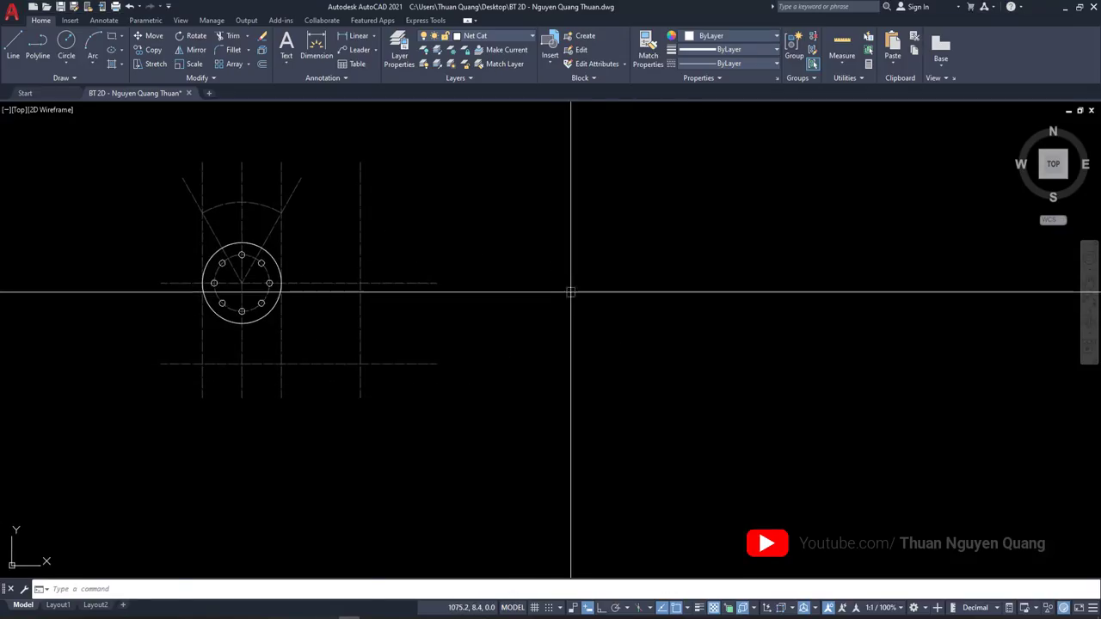
type("rec")
key("space")
left_click(607, 269)
type("20")
key("Tab")
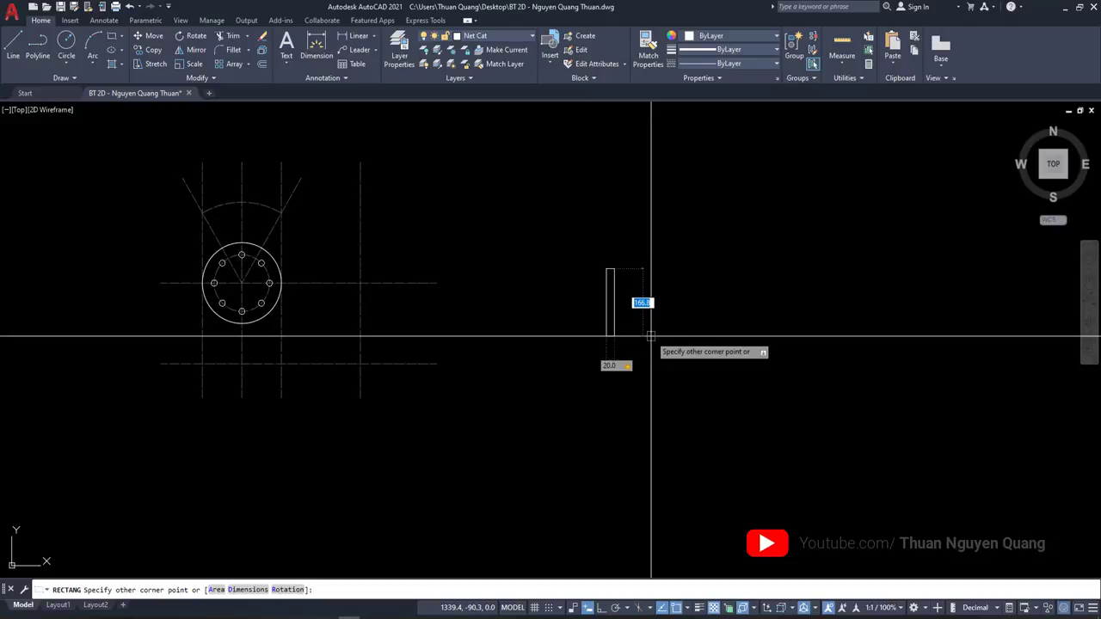
type("100")
key("Return")
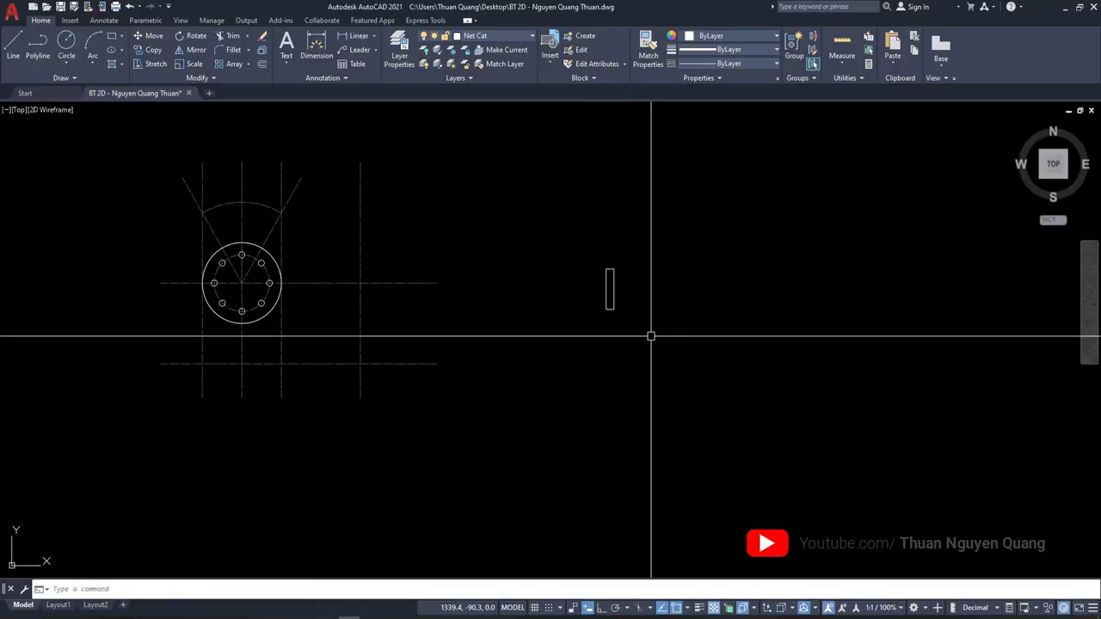
scroll(613, 288, "up", 2)
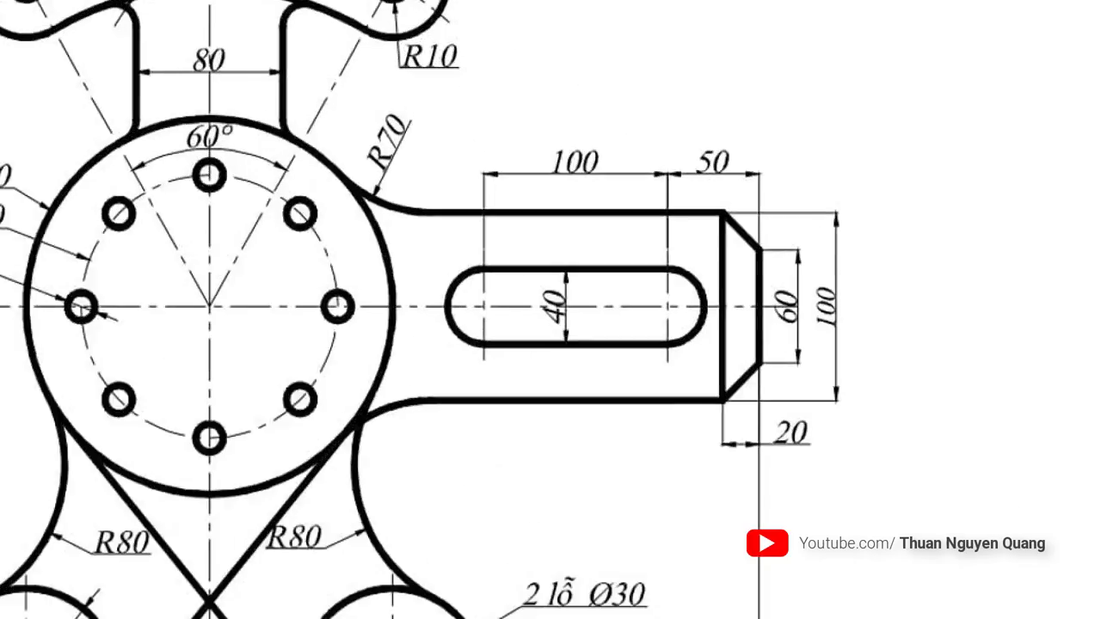
Trace the arm end's top and bottom chamfers in red on the reference
left_click_drag(744, 236, 779, 274)
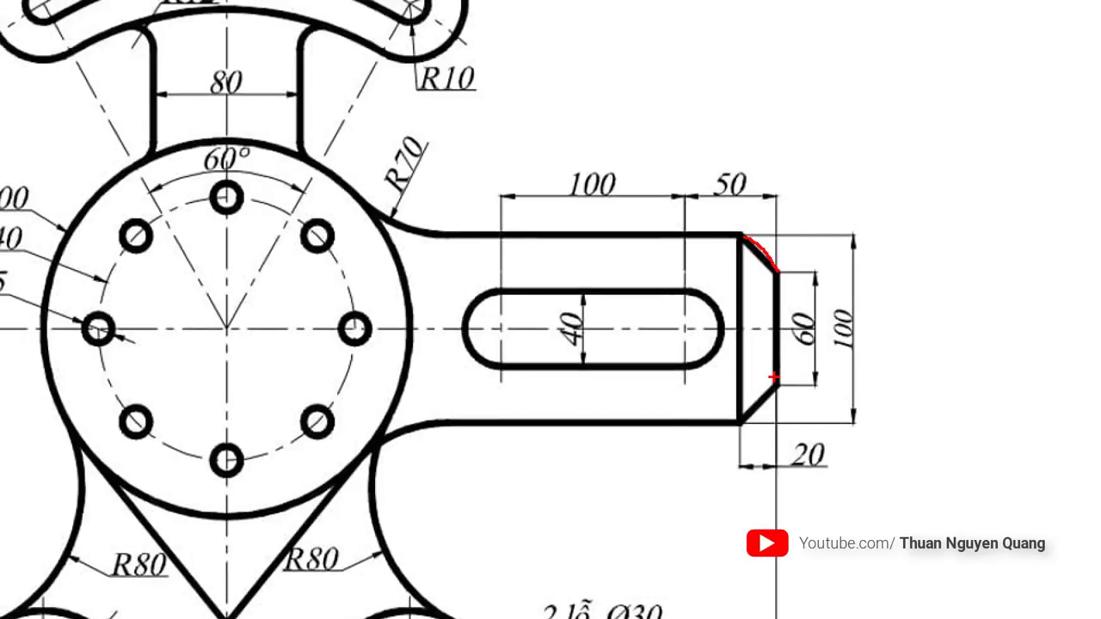
left_click_drag(777, 378, 733, 421)
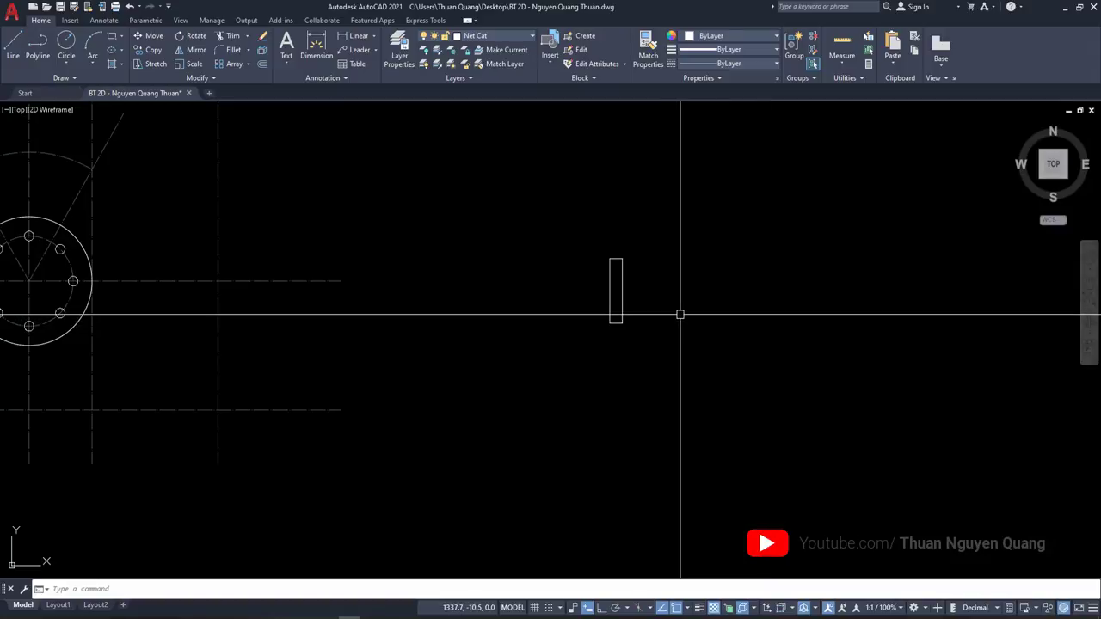
Chamfer both right corners of the rectangle with distances 20 and 20
type("c")
type("a")
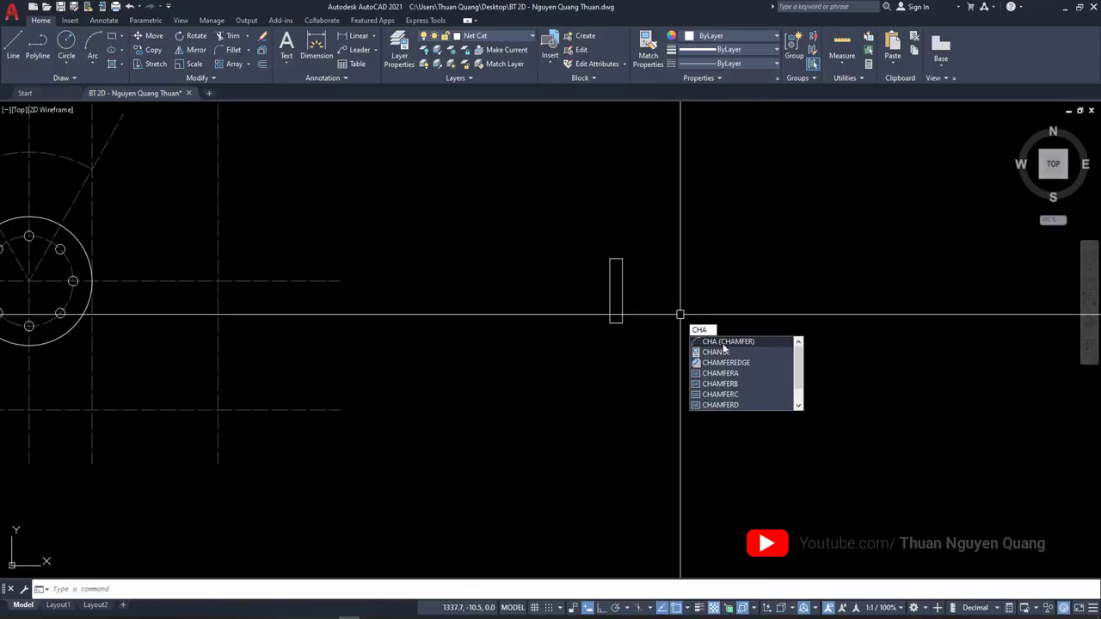
key("Return")
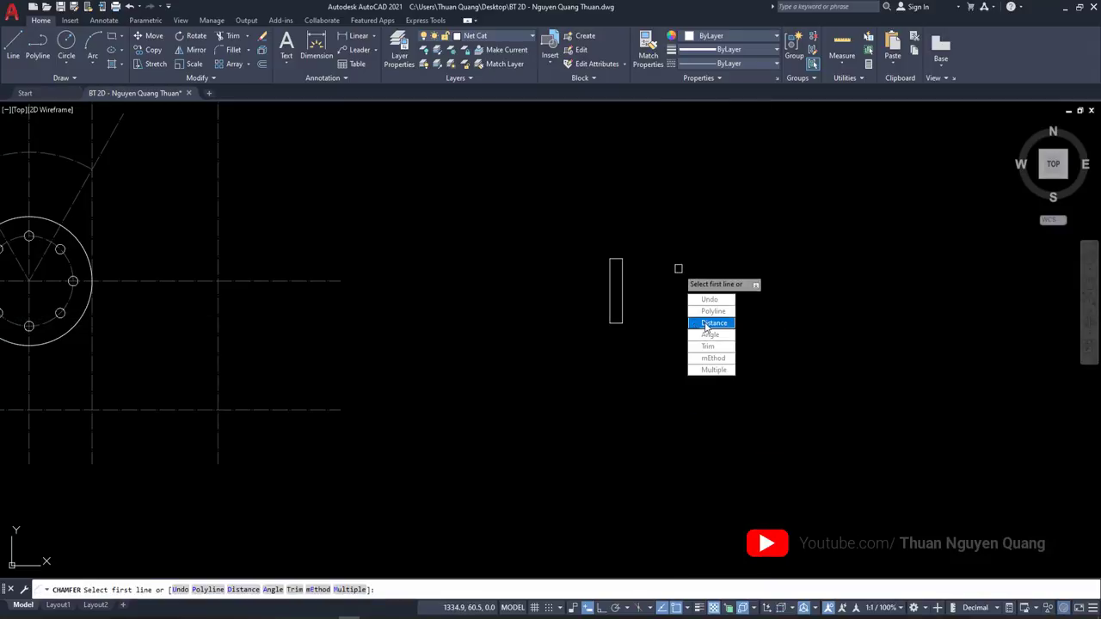
left_click(710, 323)
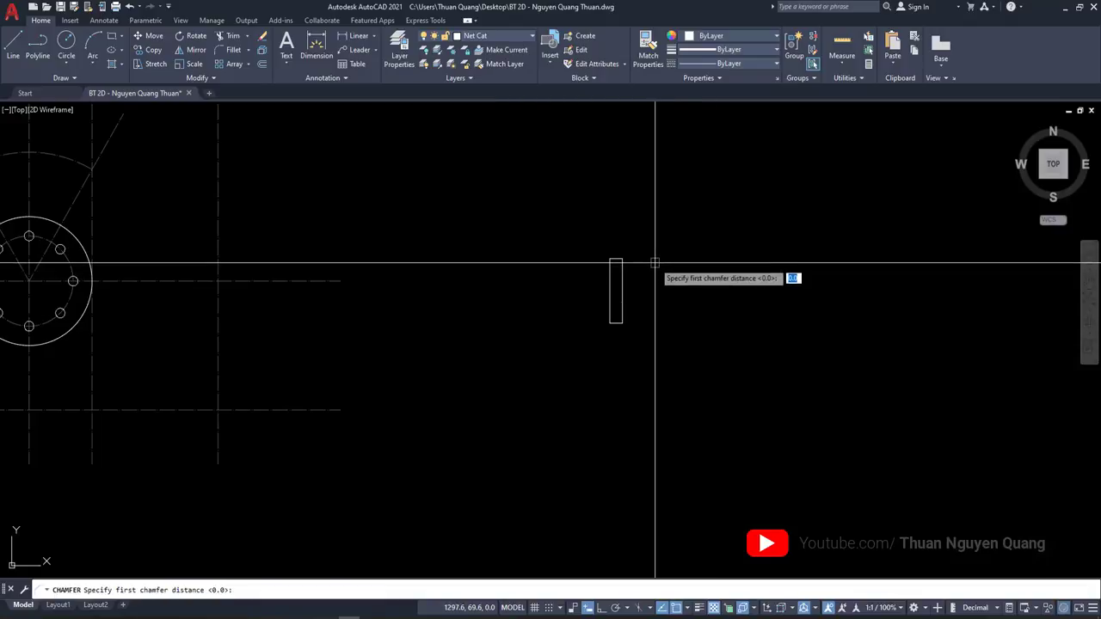
type("20")
key("Return")
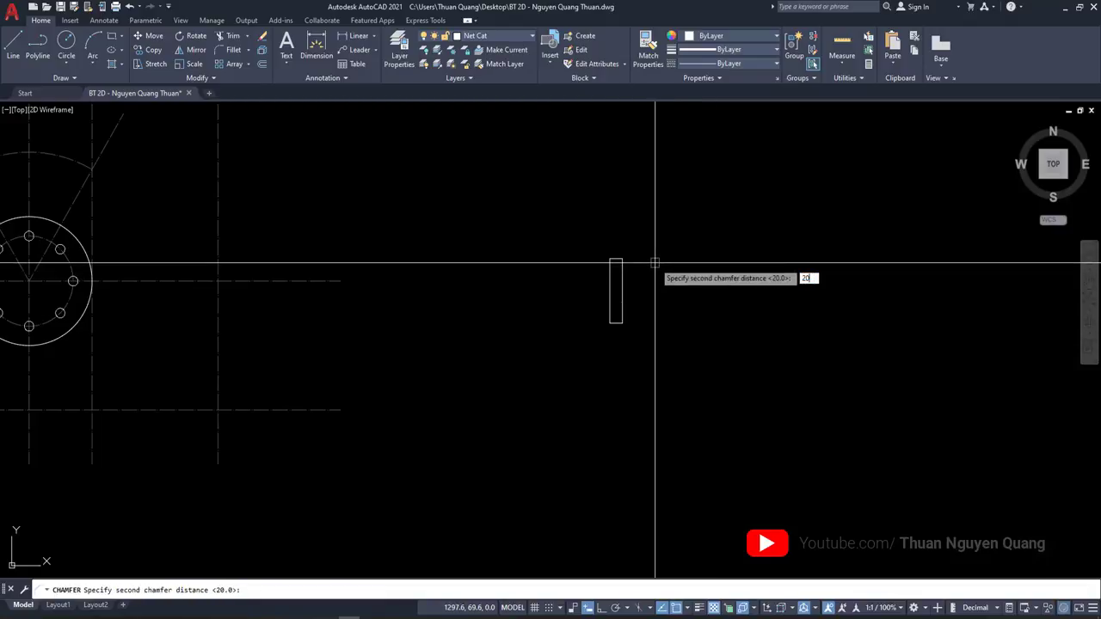
key("Return")
scroll(652, 263, "up", 5)
left_click(504, 243)
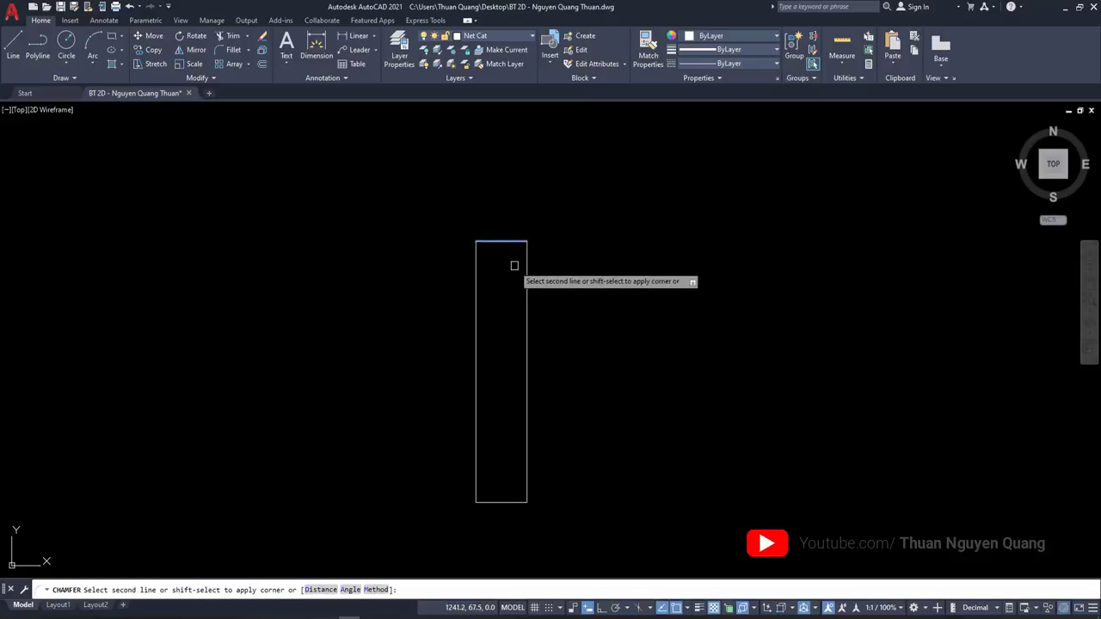
left_click(524, 277)
key("Return")
left_click(525, 469)
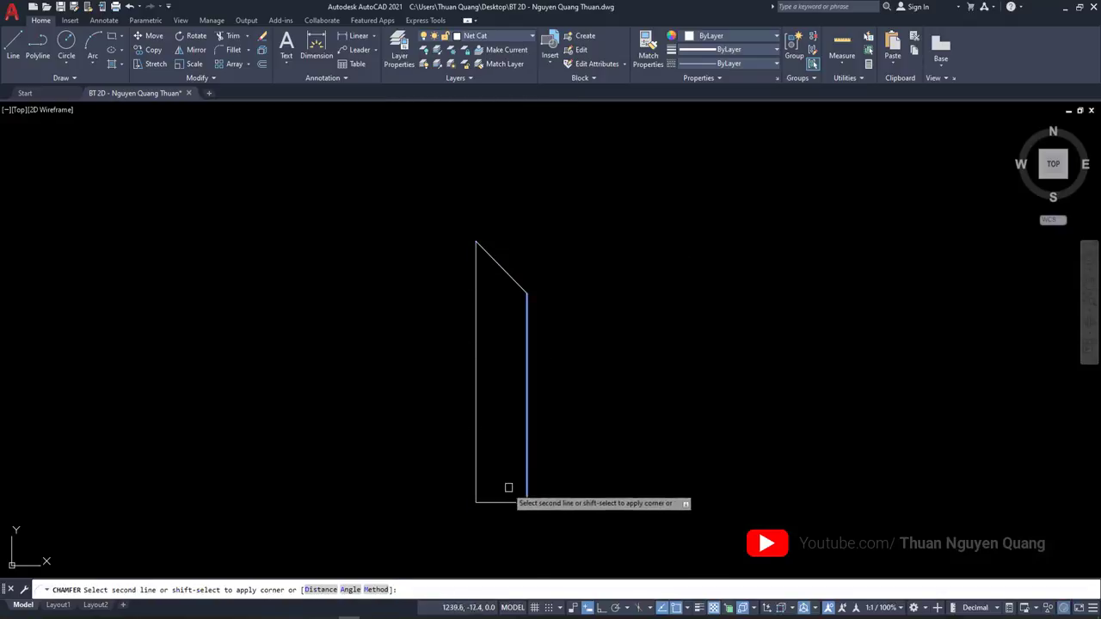
scroll(506, 492, "down", 4)
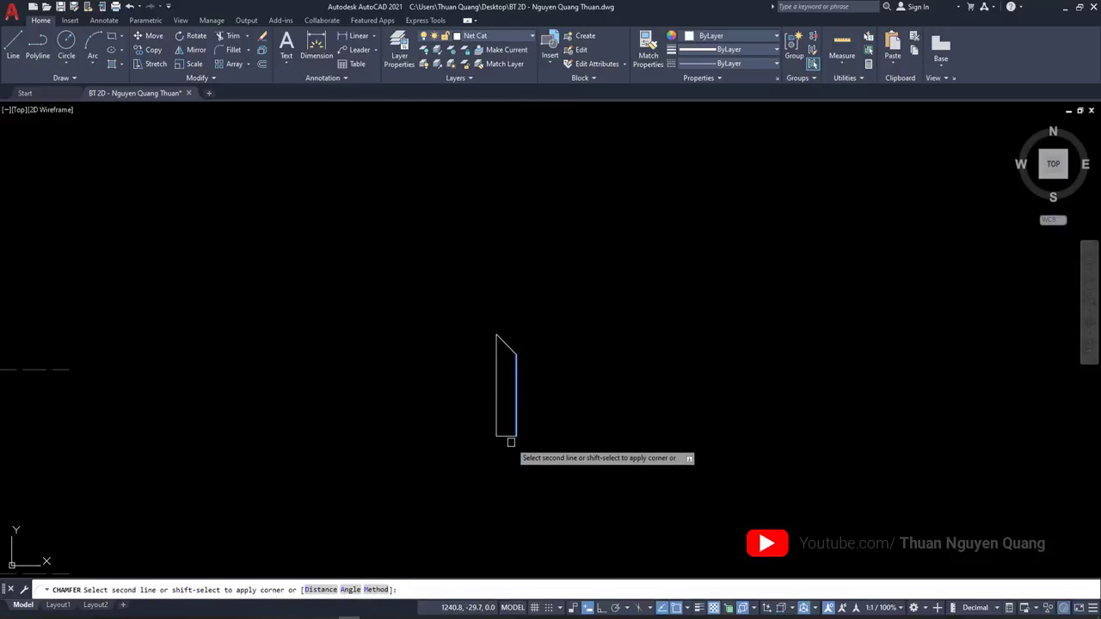
scroll(560, 382, "down", 3)
scroll(560, 295, "up", 2)
Draw polylines extending the arm's top and bottom edges 327 units to the left
key("alt+Tab")
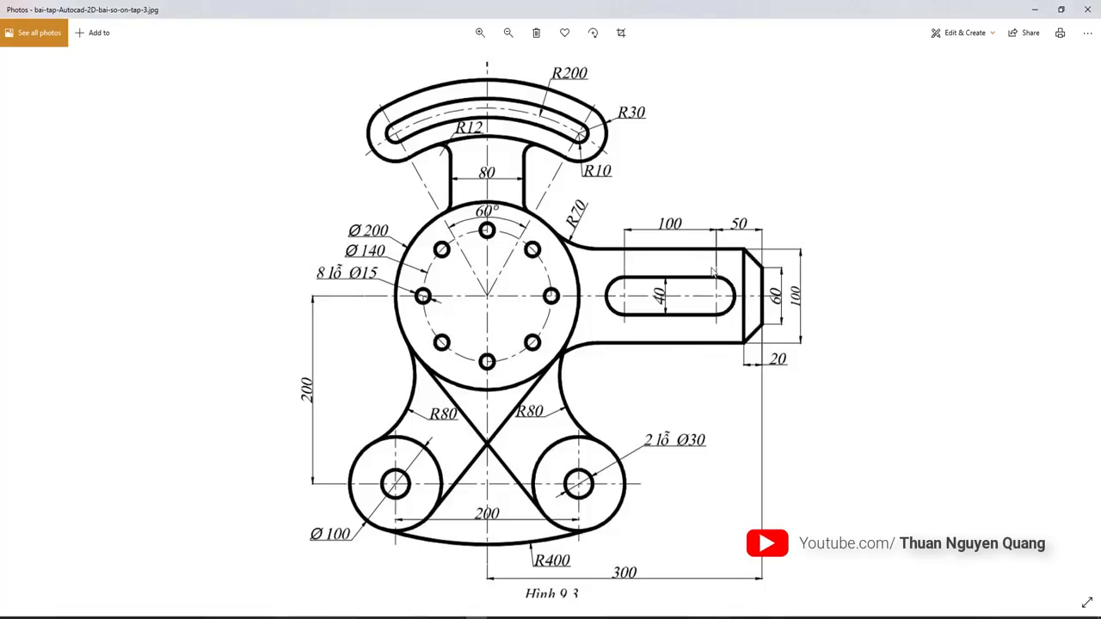
key("alt+Tab")
scroll(560, 295, "up", 2)
type("pl")
key("Return")
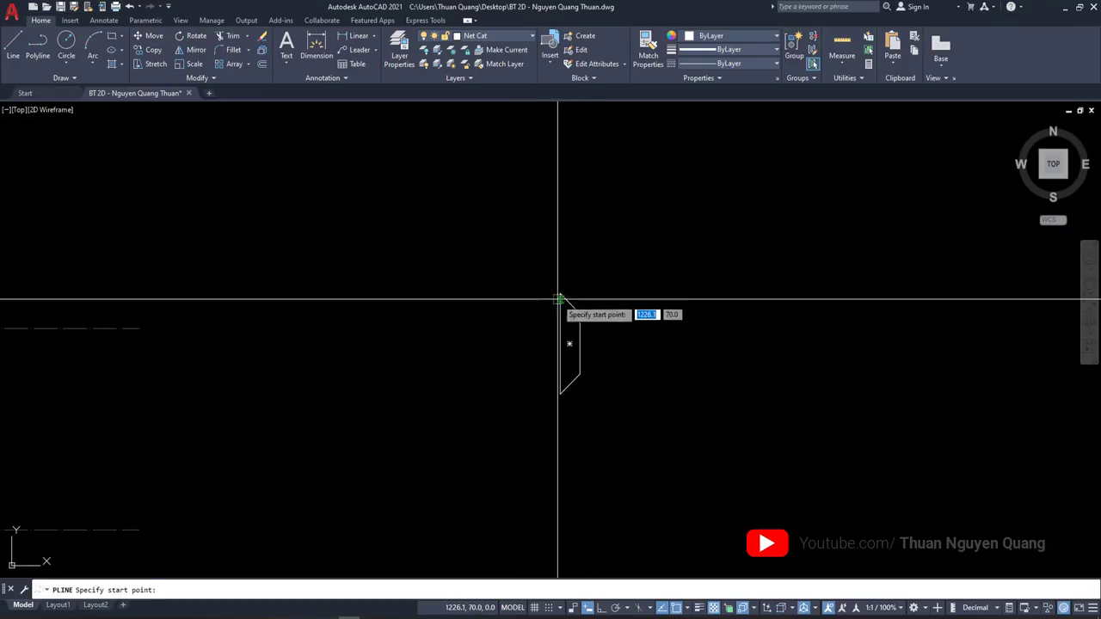
left_click(560, 295)
type("327")
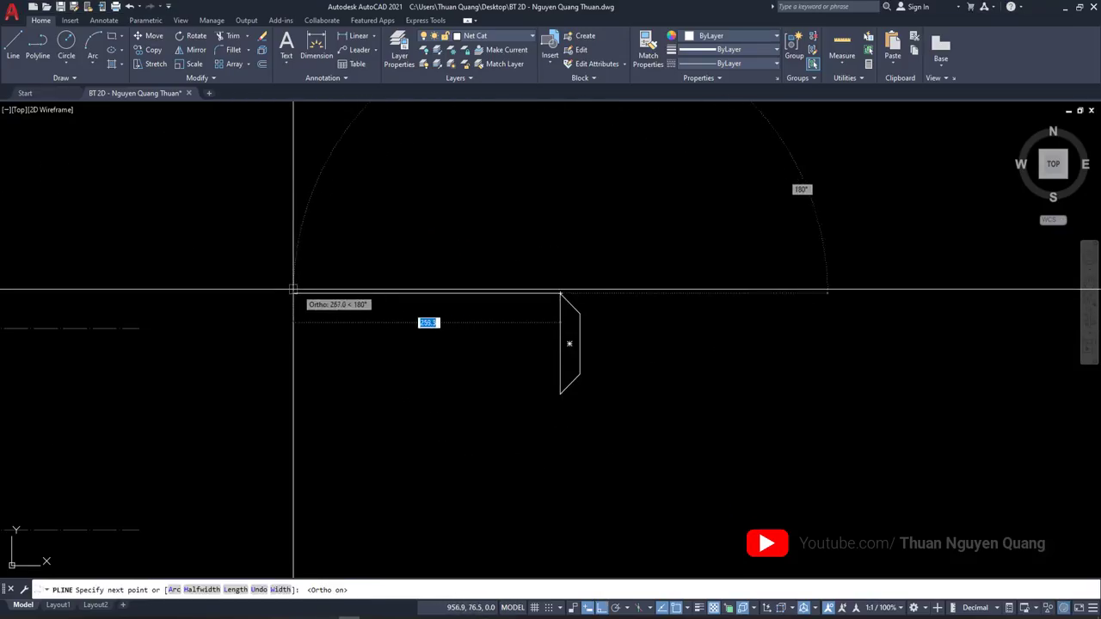
key("Return")
key("Return")
key("Return")
left_click(560, 393)
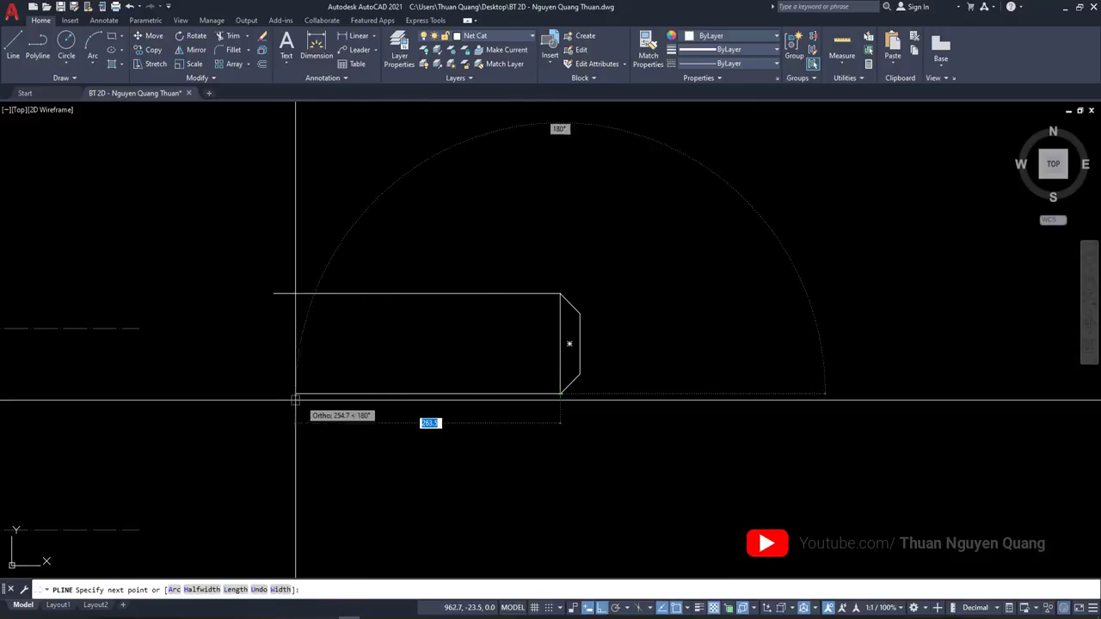
type("327")
key("Return")
scroll(364, 349, "down", 2)
key("alt+Tab")
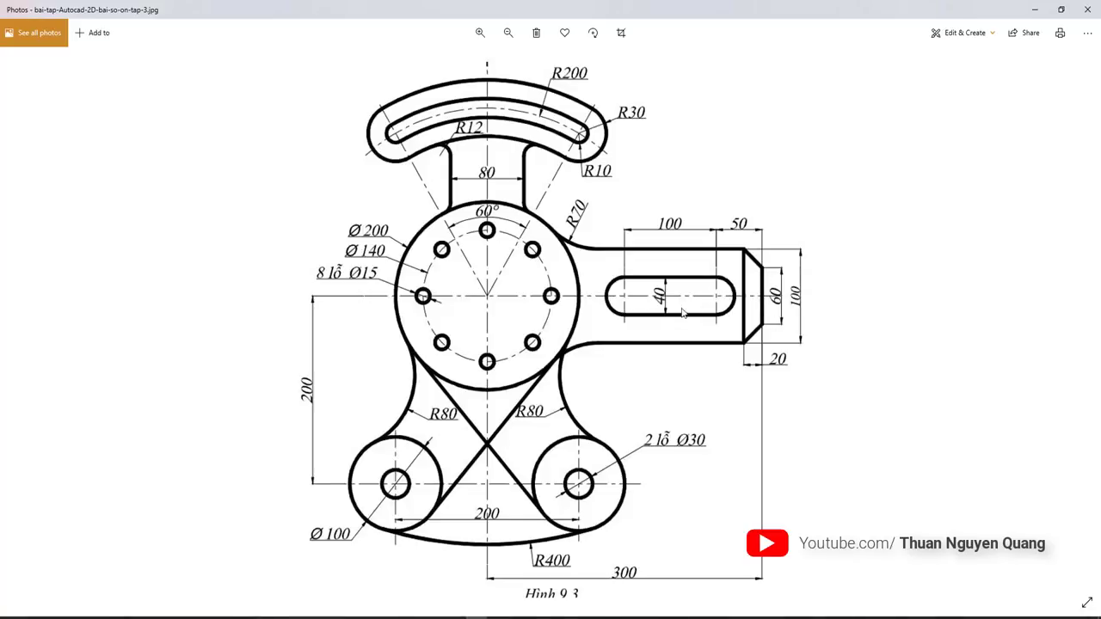
Try offsetting the arm's chamfered end by the default 100, then cancel it
key("alt+Tab")
scroll(522, 359, "up", 2)
middle_click_drag(474, 344, 531, 336)
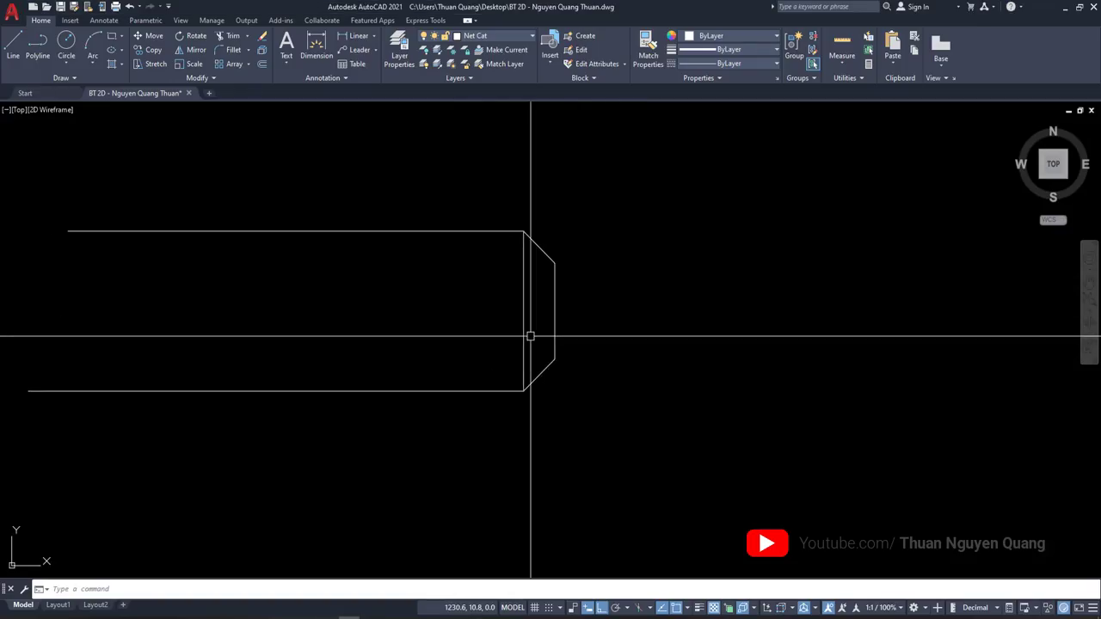
type("o")
key("Return")
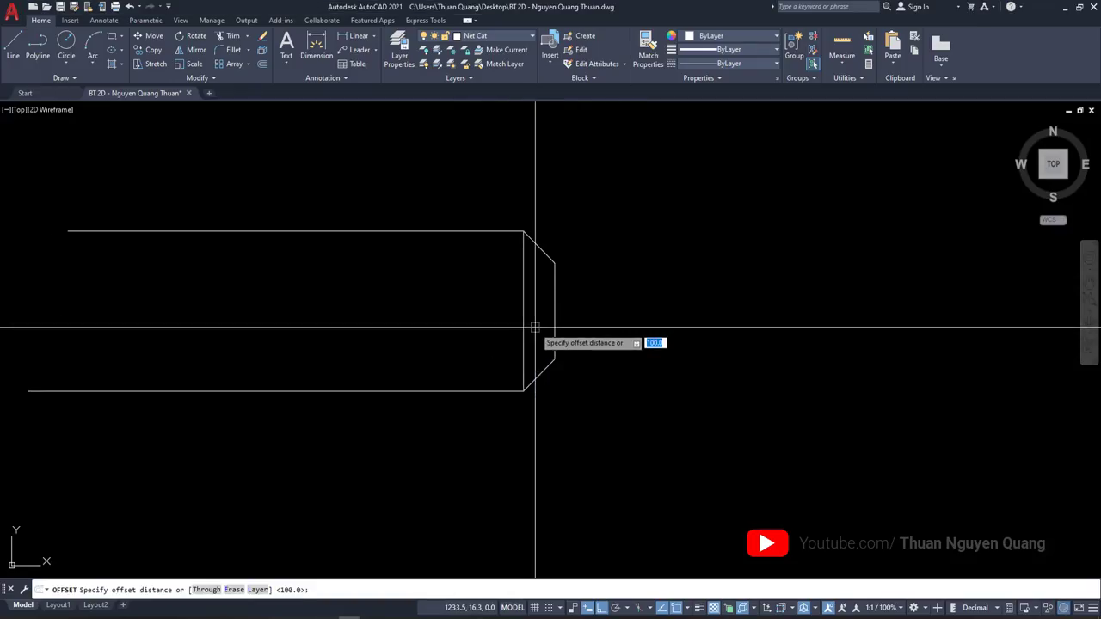
key("Return")
left_click(557, 310)
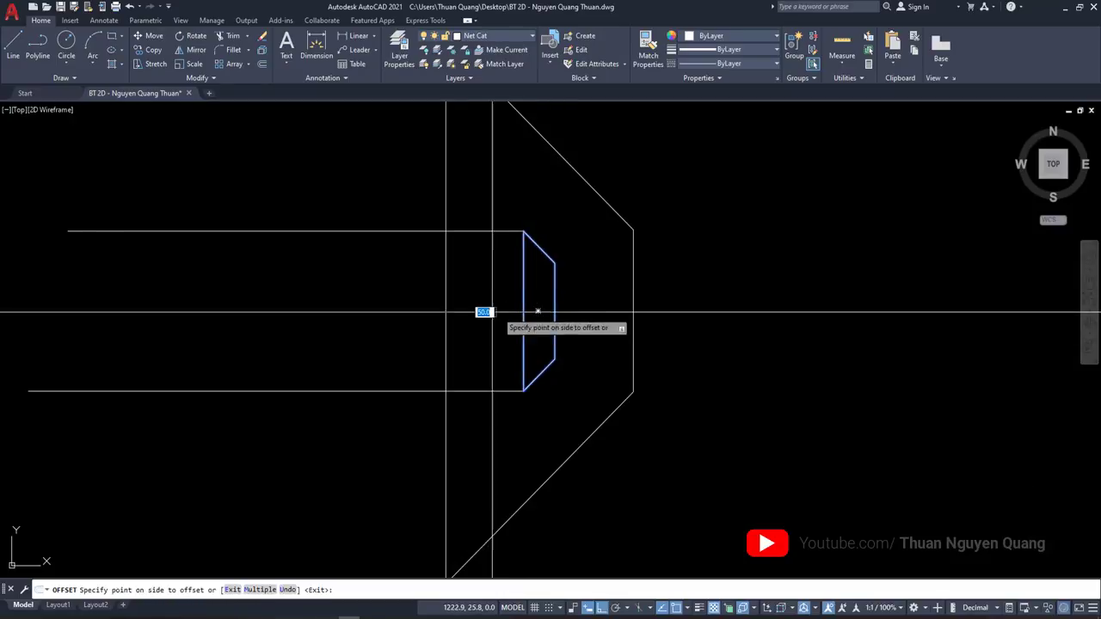
left_click(509, 312)
left_click(578, 292)
key("Escape")
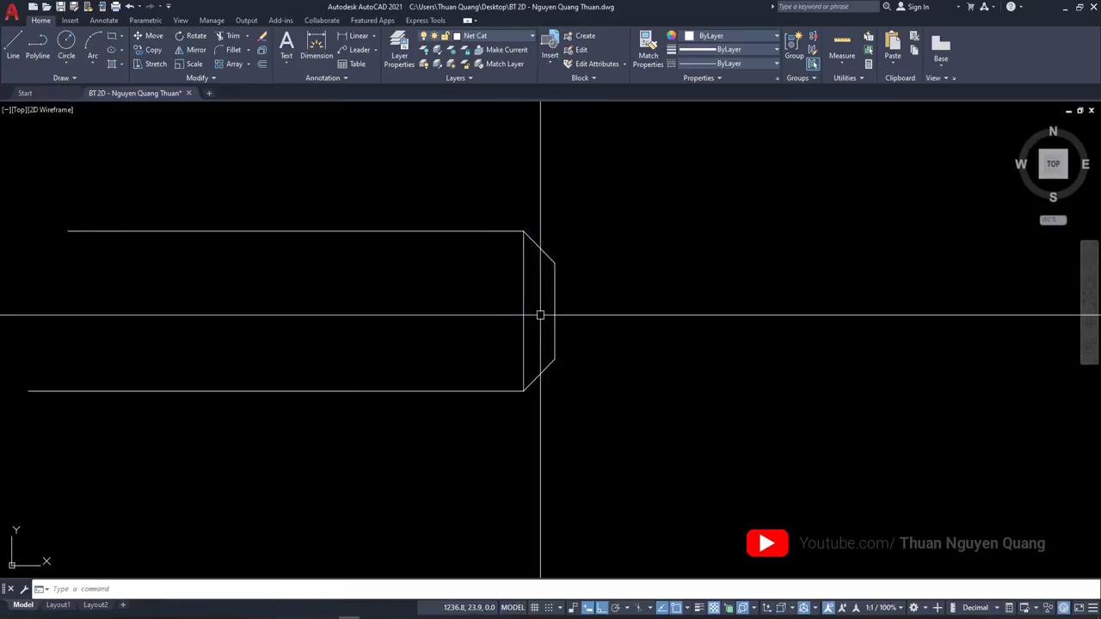
Offset the arm's right end edge 5 units inward as a parallel vertical line
type("o")
key("Return")
key("Return")
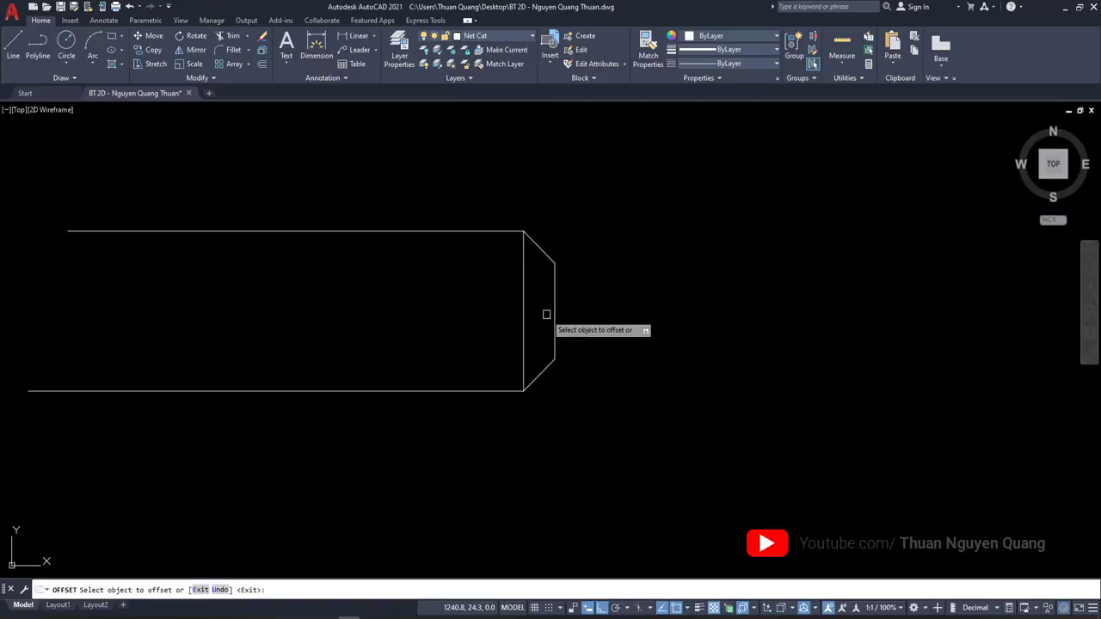
left_click(551, 312)
left_click(465, 327)
key("Return")
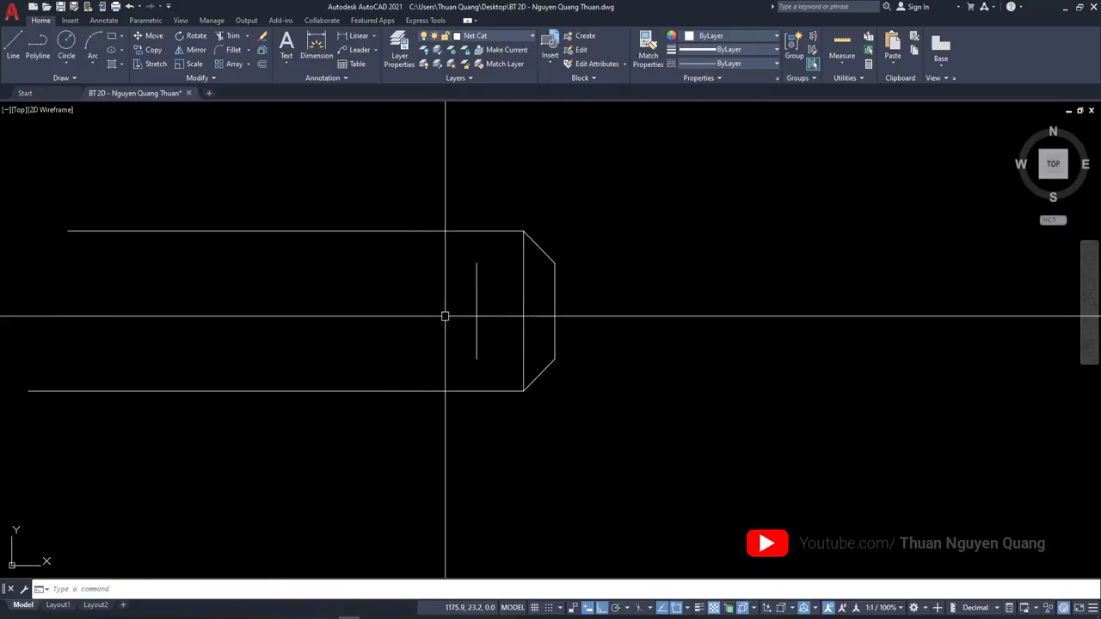
scroll(445, 315, "down", 4)
middle_click_drag(444, 315, 483, 315)
Zoom into the reference image to read the arm's 40-wide slot and rounded ends
key("alt+Tab")
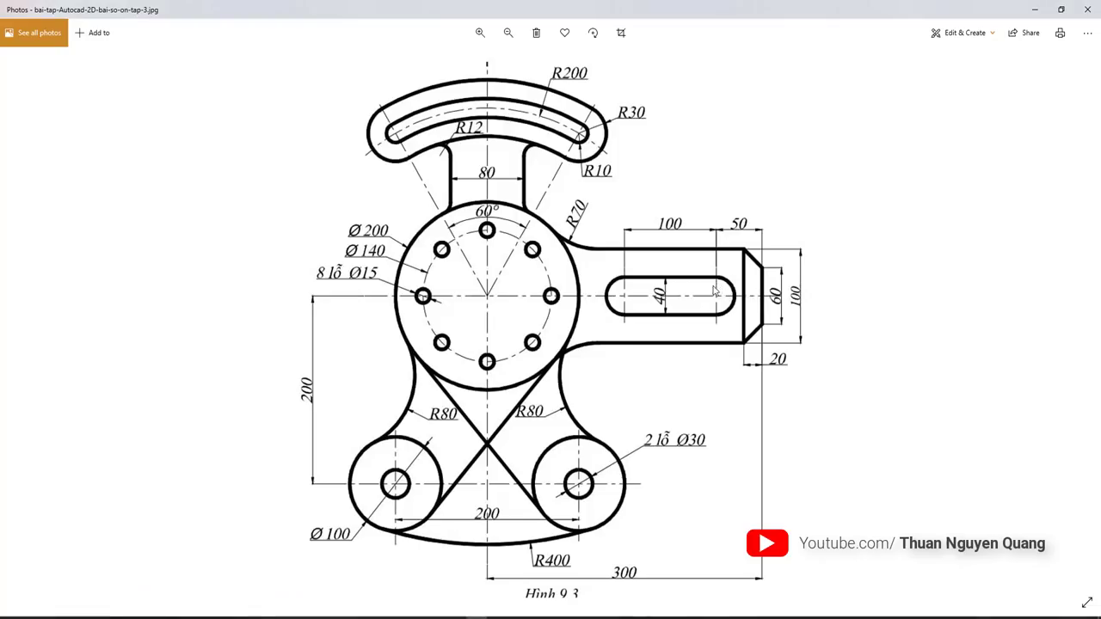
scroll(719, 293, "up", 3)
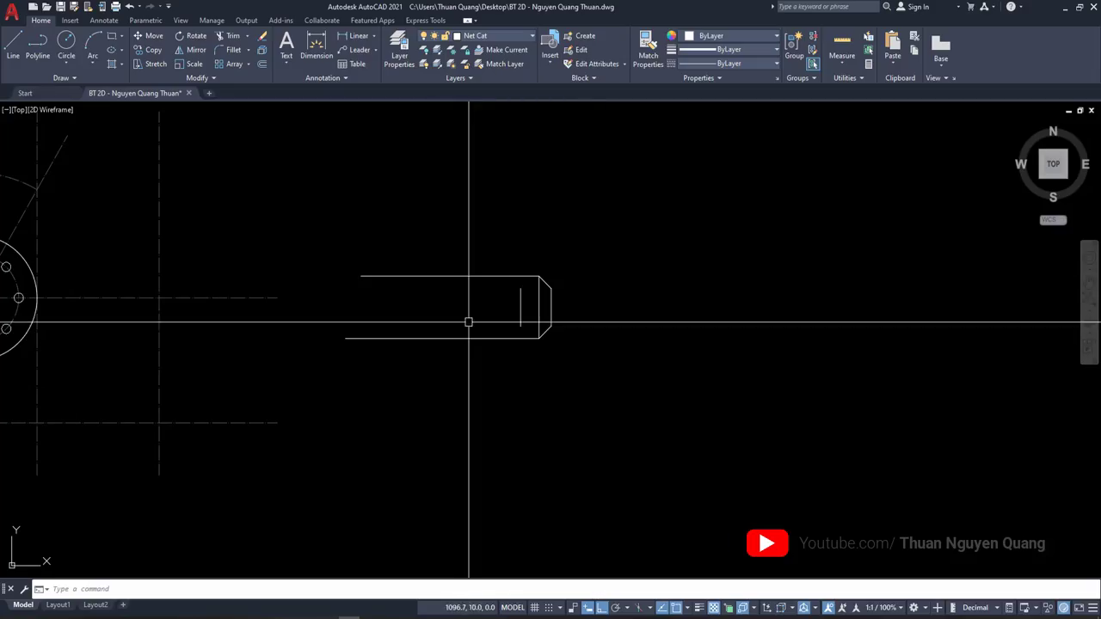
Draw the 100 by 40 slot rectangle with RECTANG
middle_click_drag(685, 334, 672, 334)
type("rec")
key("Return")
left_click(644, 316)
type("40")
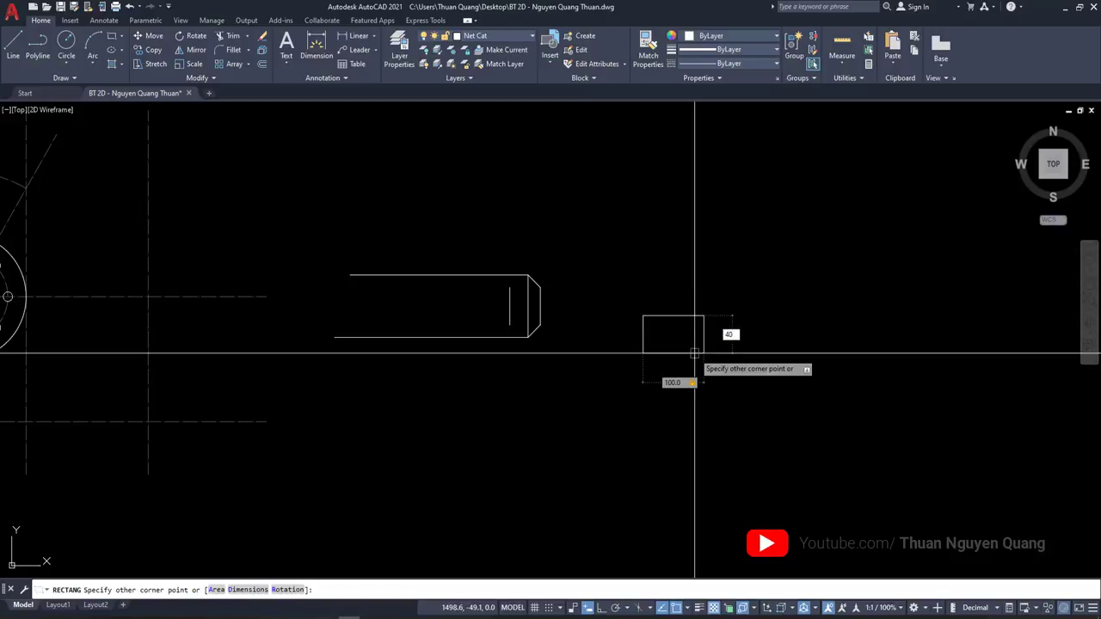
key("Escape")
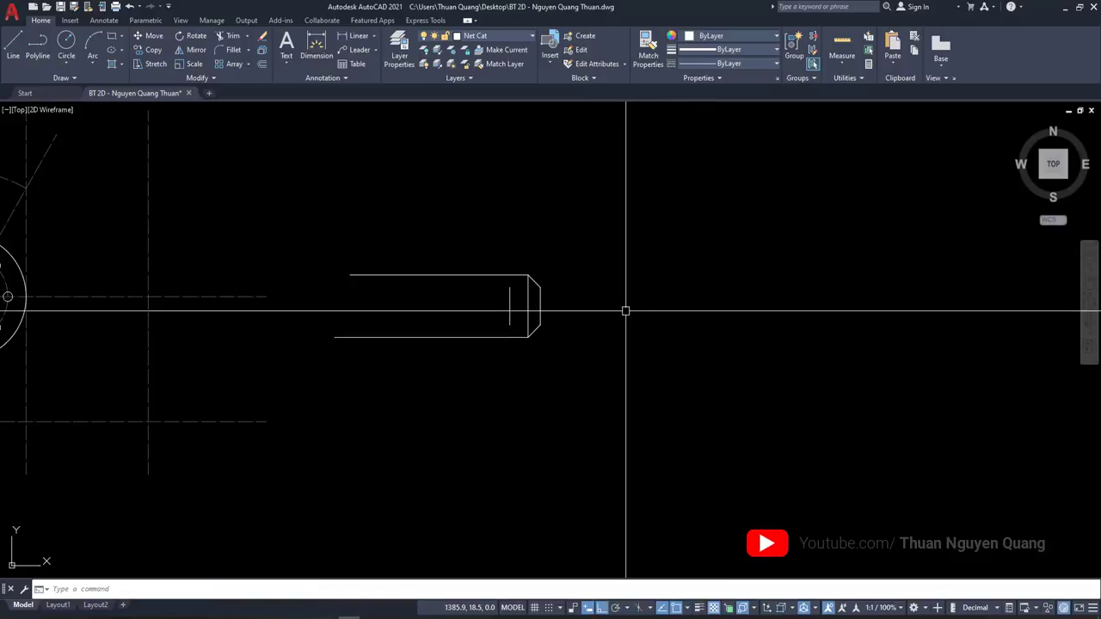
type("REC")
key("Return")
left_click(638, 283)
type("4")
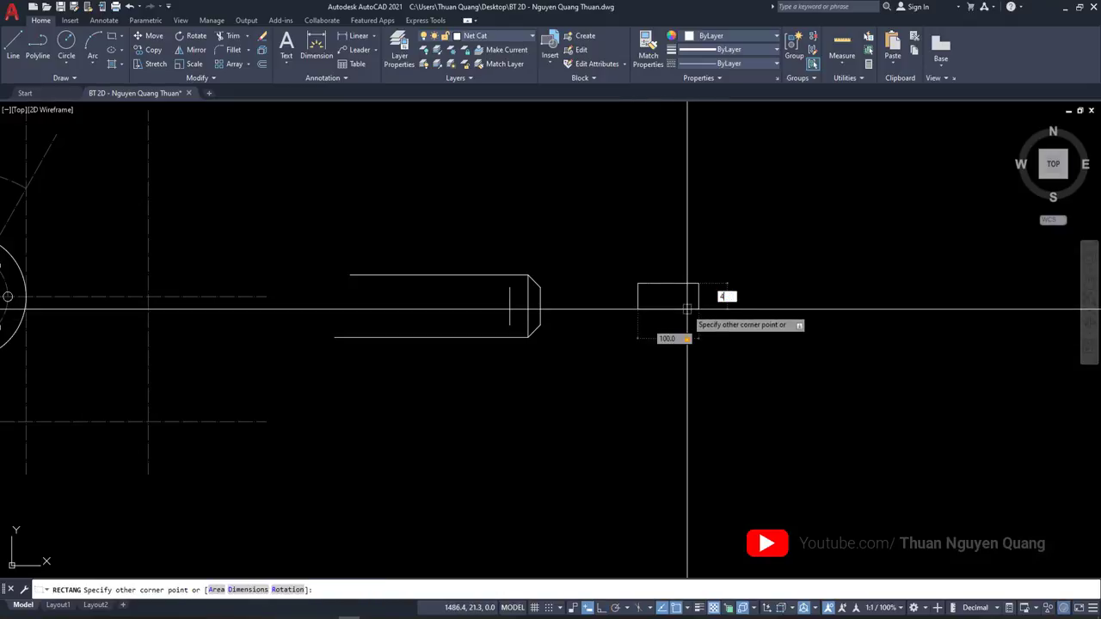
key("Return")
scroll(615, 319, "up", 4)
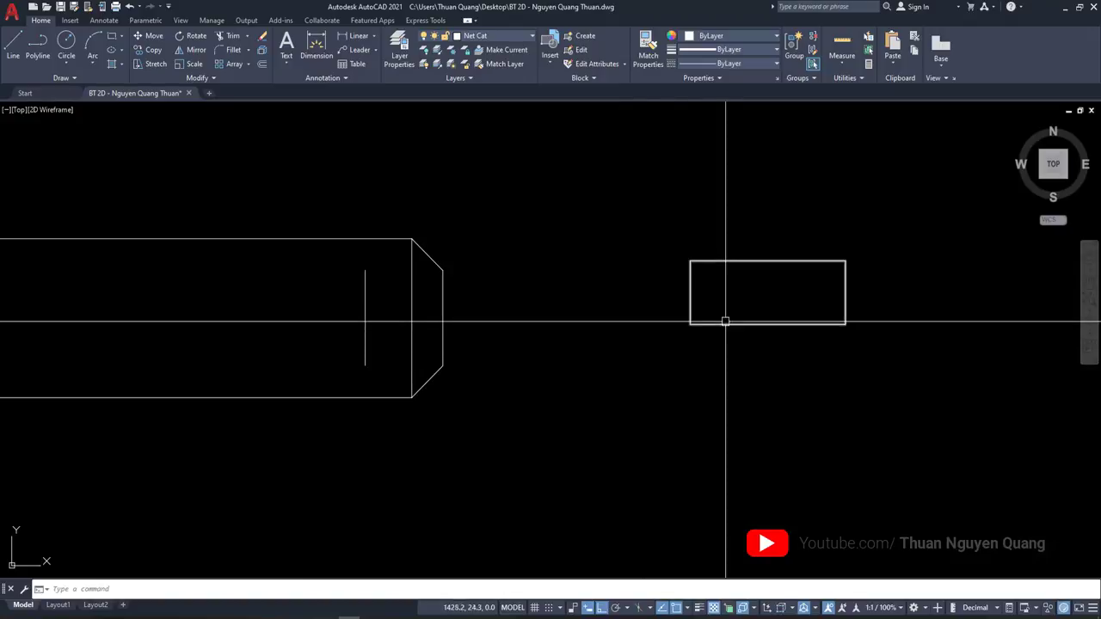
Draw a circle on the rectangle's left edge and copy it to the right end
type("c")
key("Return")
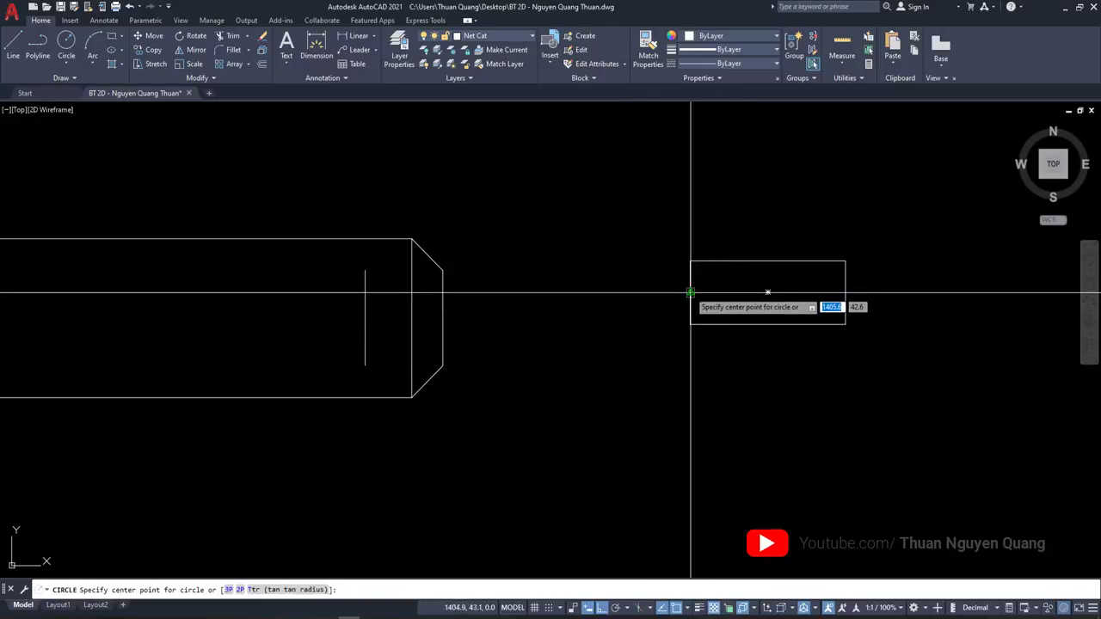
left_click(690, 293)
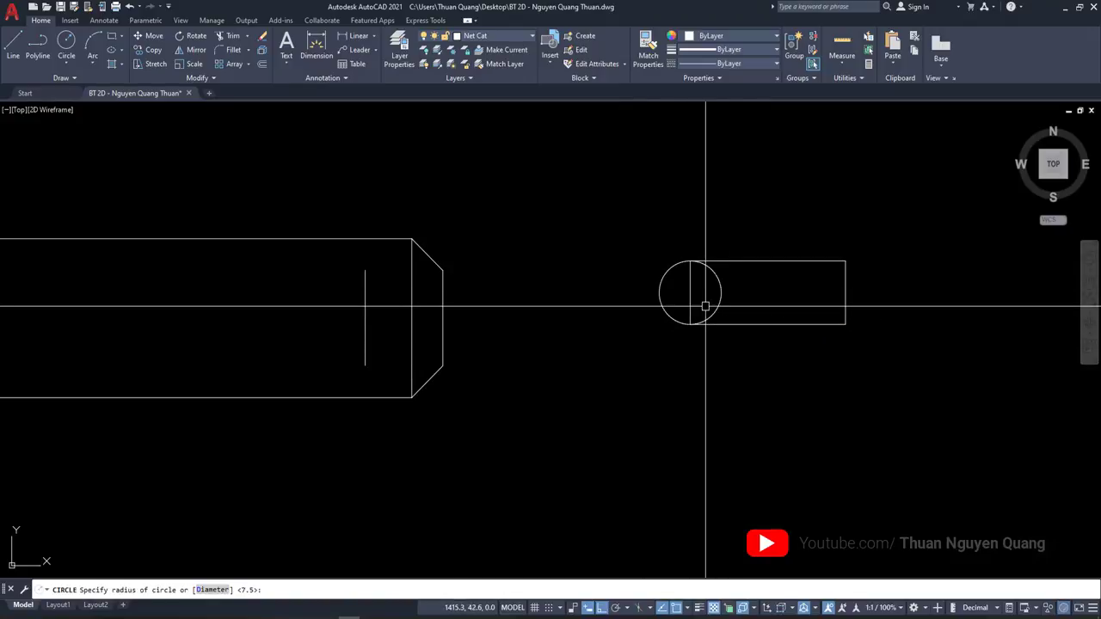
left_click(706, 305)
left_click(691, 290)
type("co")
key("Return")
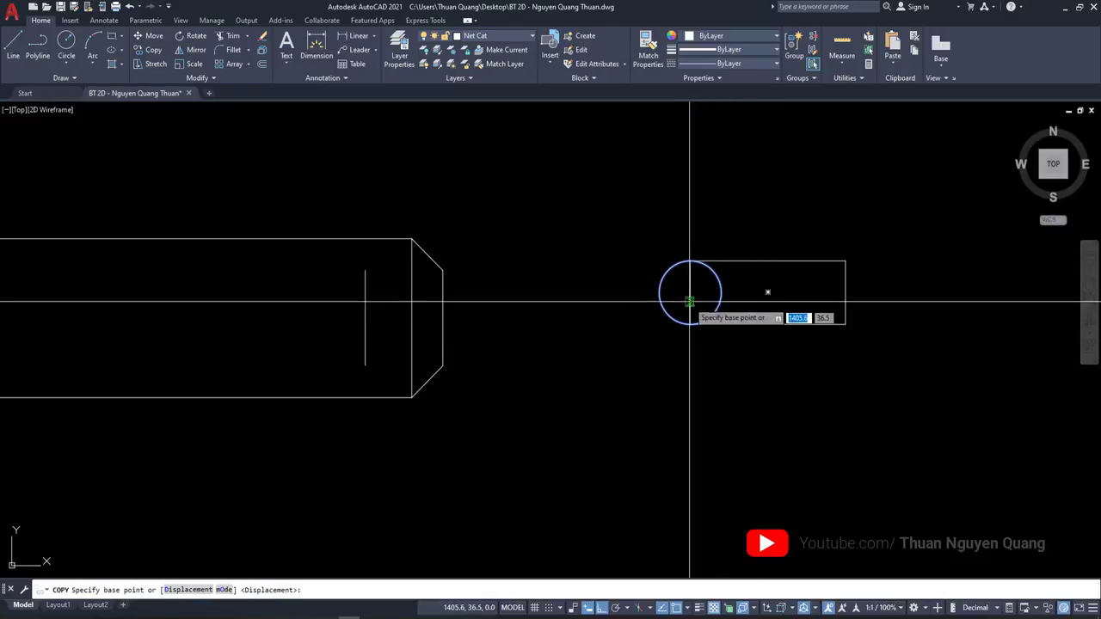
left_click(690, 292)
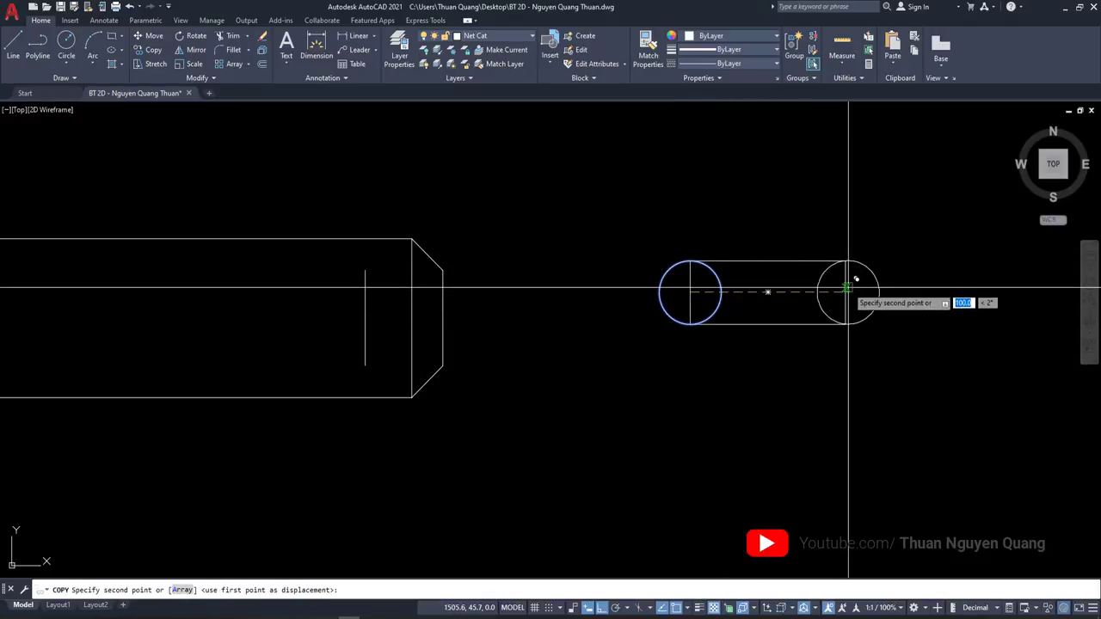
left_click(846, 292)
key("Return")
middle_click_drag(844, 315, 543, 320)
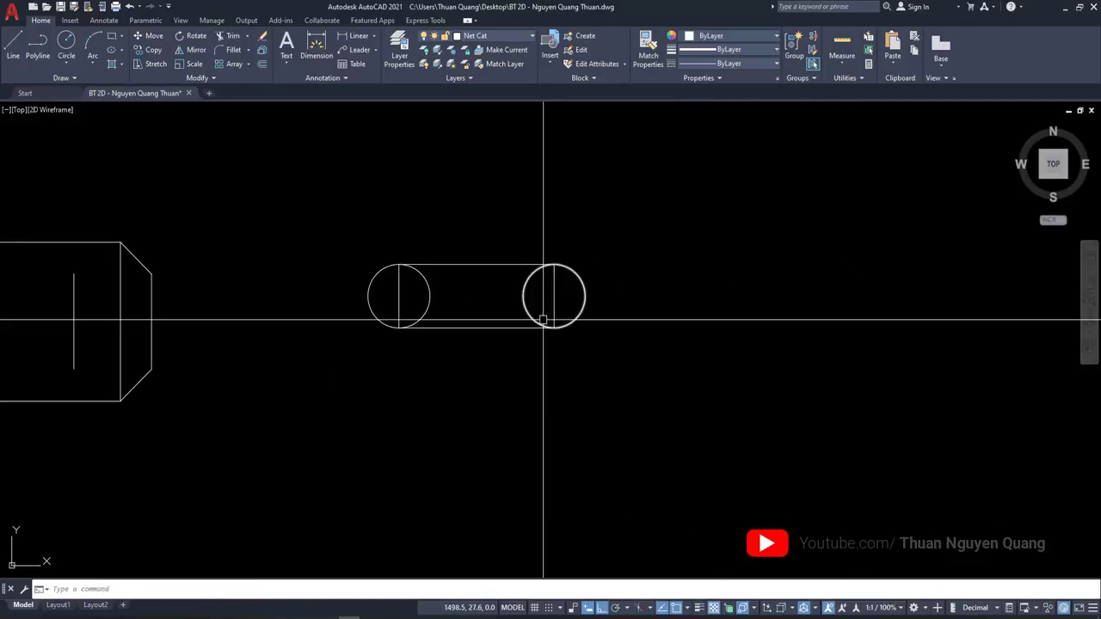
type("TR")
Trim the circles' inner arcs and the end lines to form the rounded slot outline
key("Return")
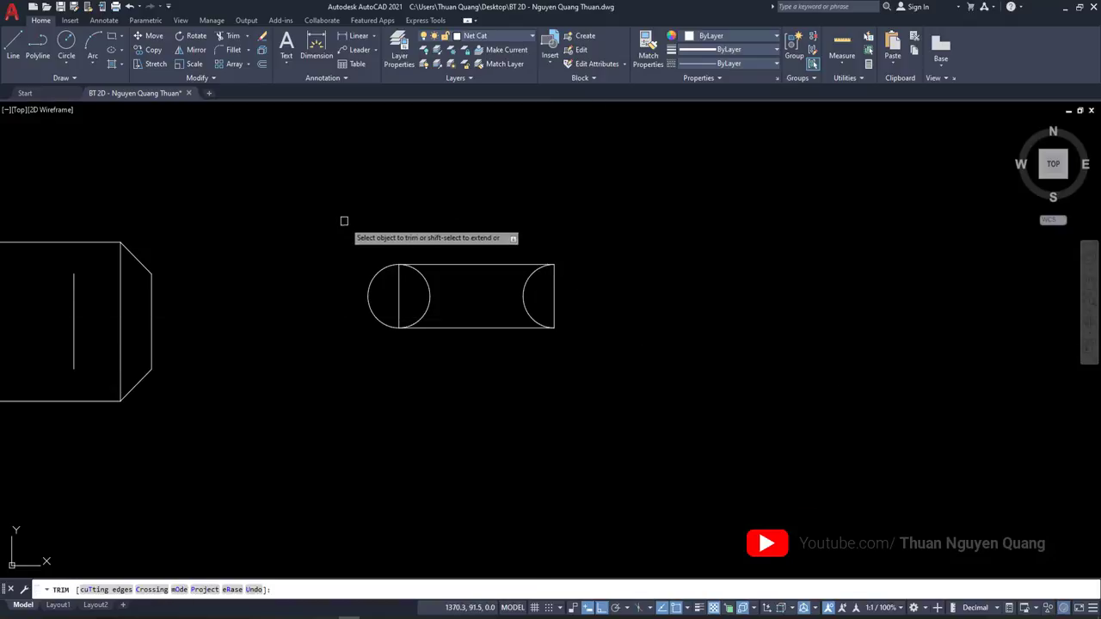
key("Escape")
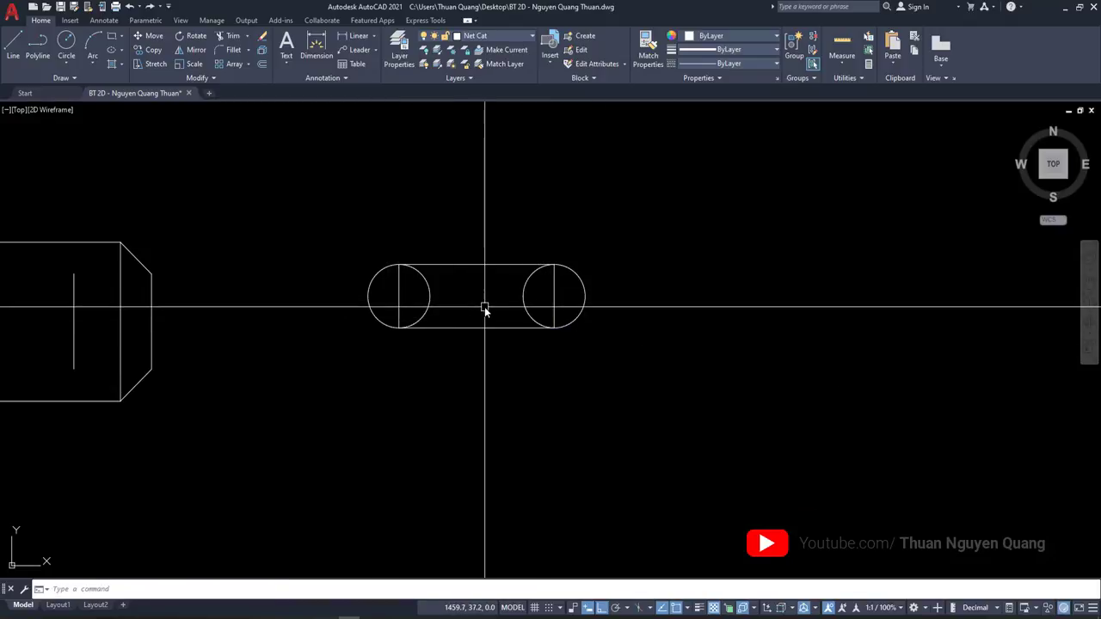
type("Tr")
key("Return")
scroll(450, 307, "up", 2)
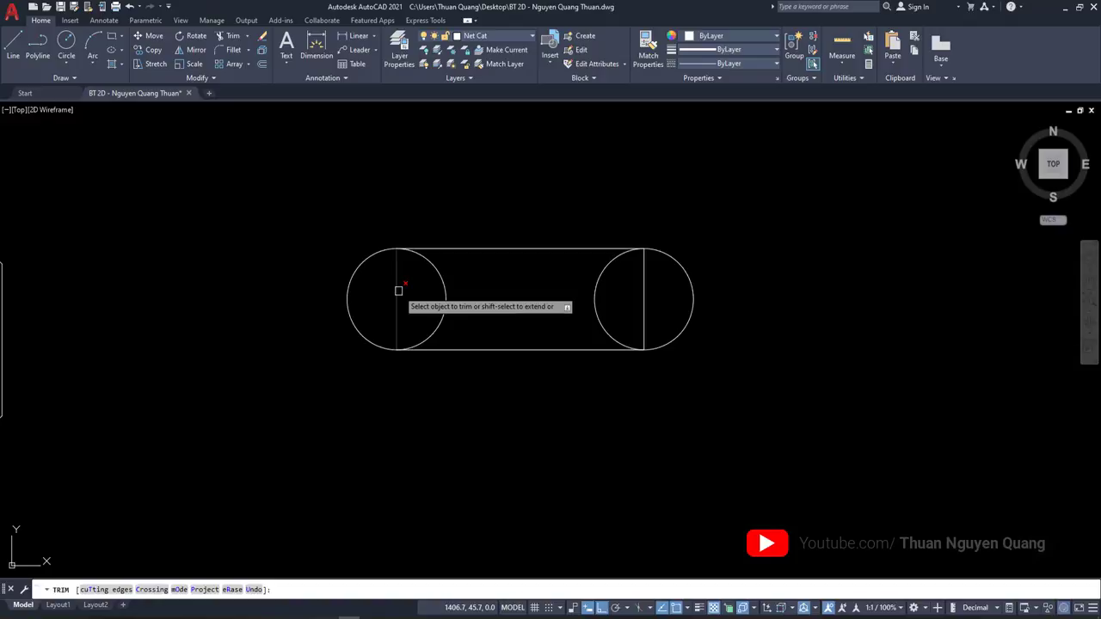
left_click(441, 278)
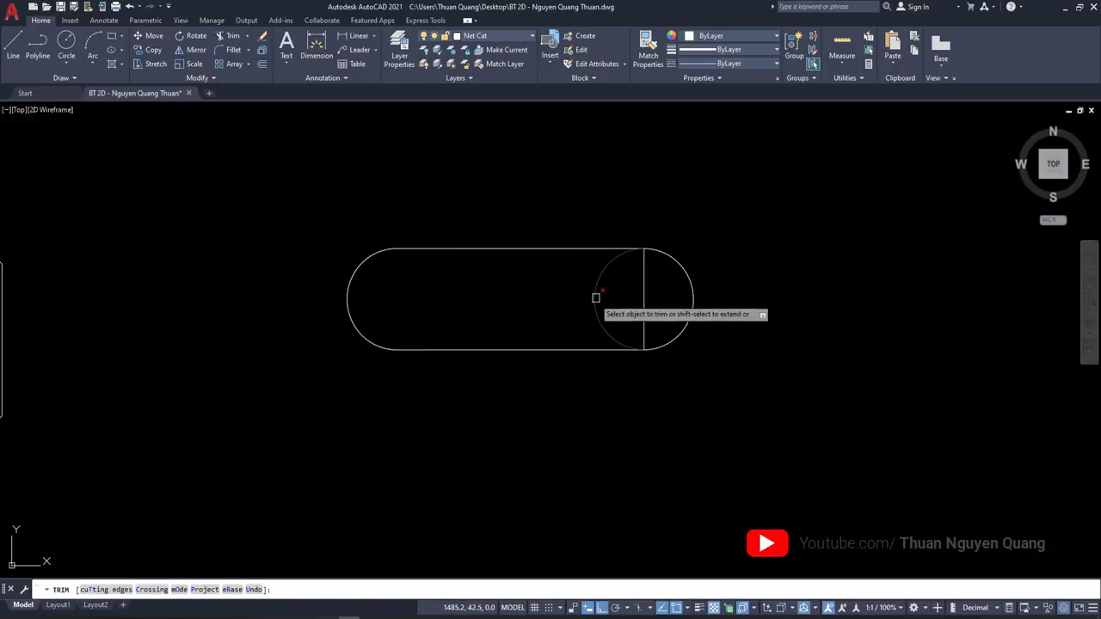
left_click(644, 304)
key("Escape")
scroll(641, 309, "down", 5)
key("alt+Tab")
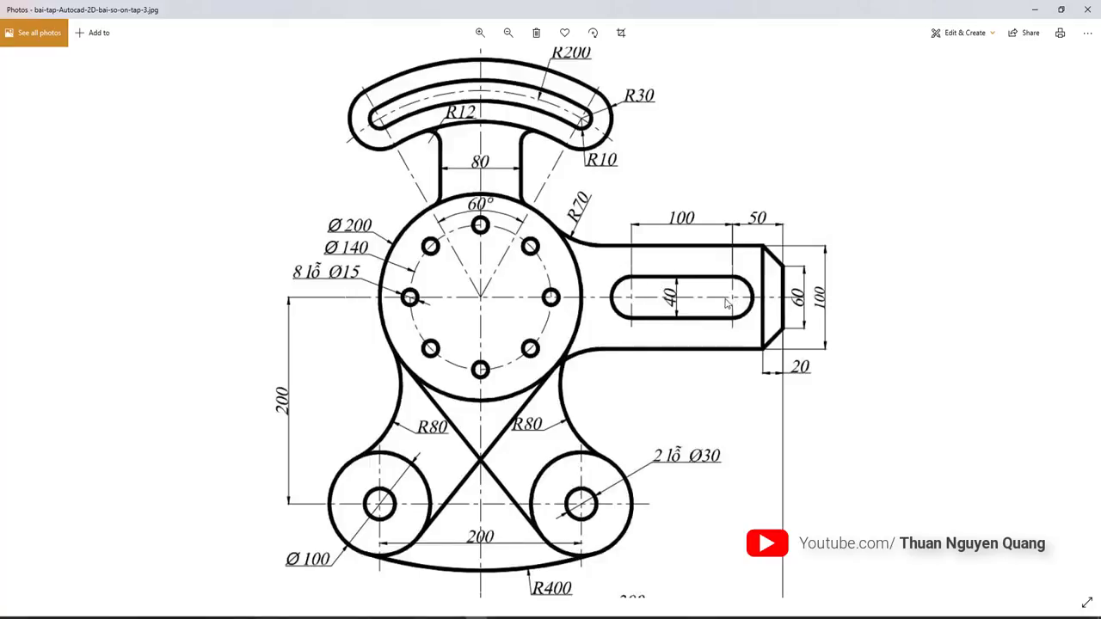
Draw a polyline from the chamfer corner out to the left
key("alt+Tab")
scroll(491, 296, "up", 4)
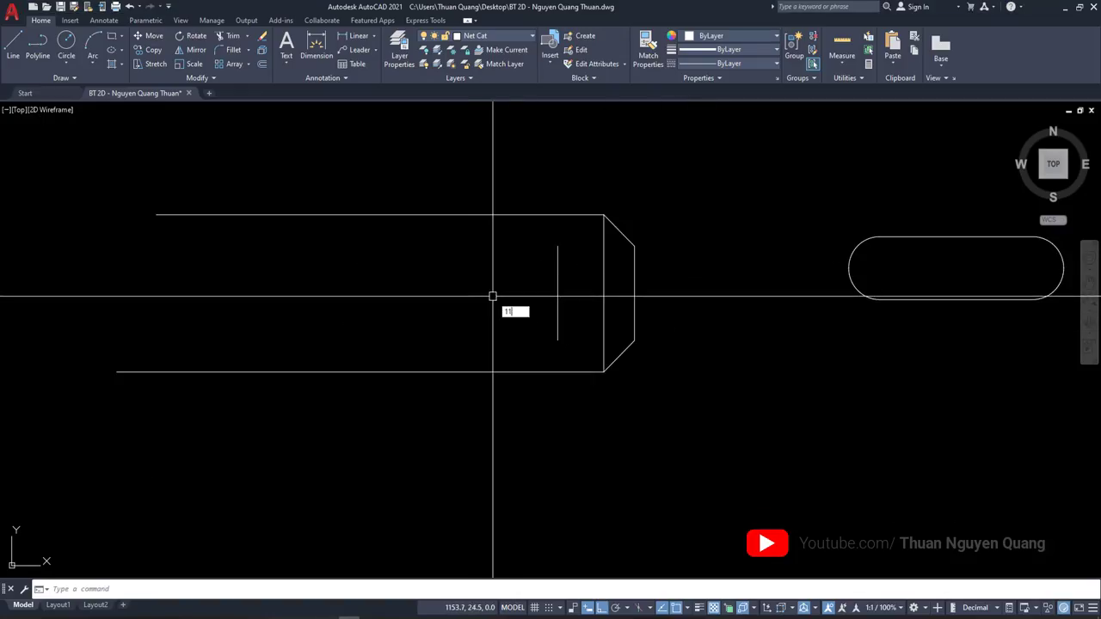
key("Return")
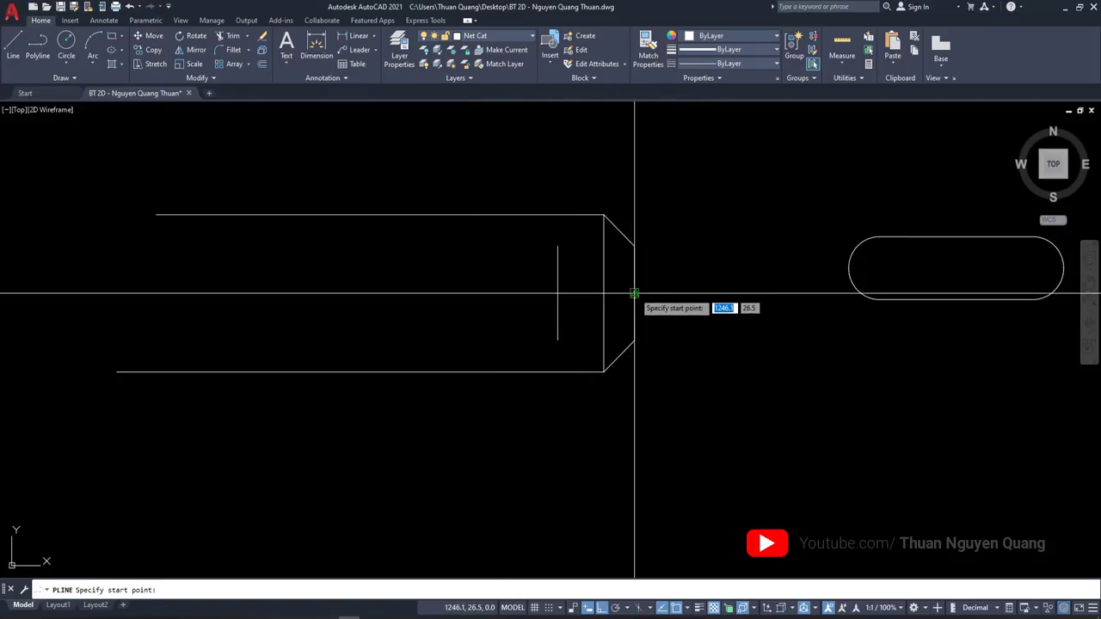
left_click(634, 293)
left_click(404, 294)
key("Return")
scroll(519, 299, "down", 4)
Move the slot into position inside the arm end
left_click(634, 263)
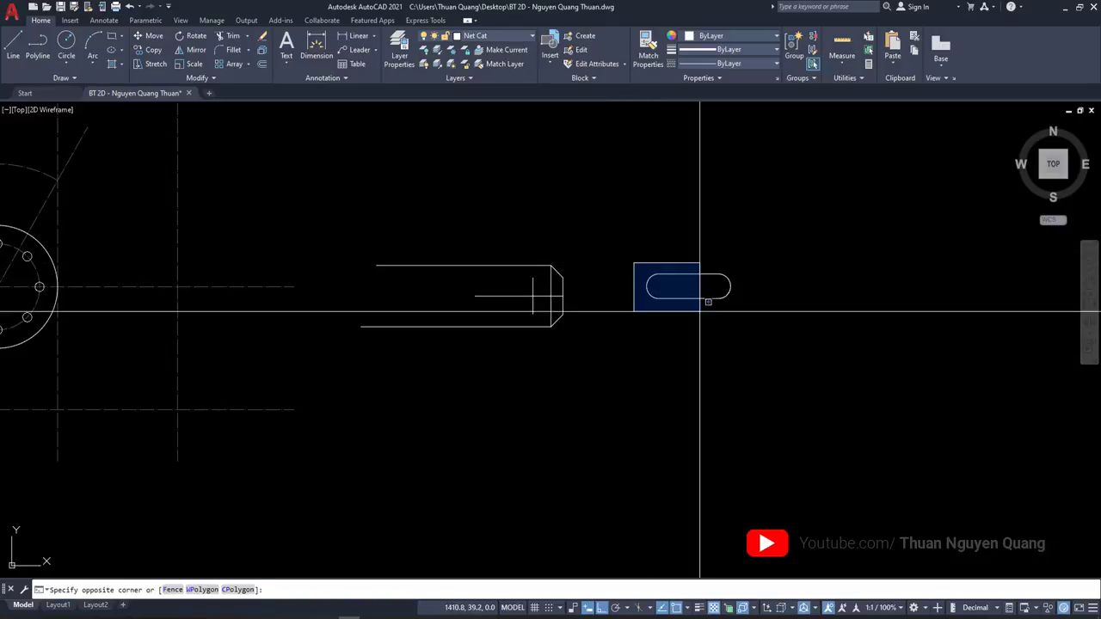
left_click(700, 312)
type("m")
key("Return")
scroll(726, 301, "up", 4)
left_click(706, 277)
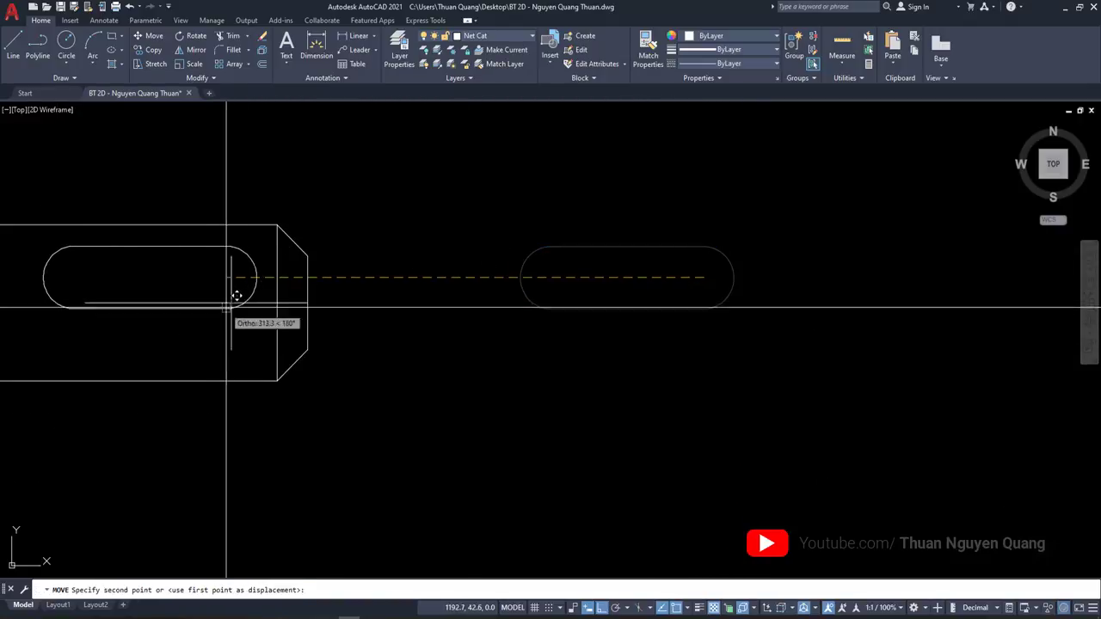
scroll(242, 291, "up", 2)
left_click(237, 298)
scroll(315, 349, "down", 2)
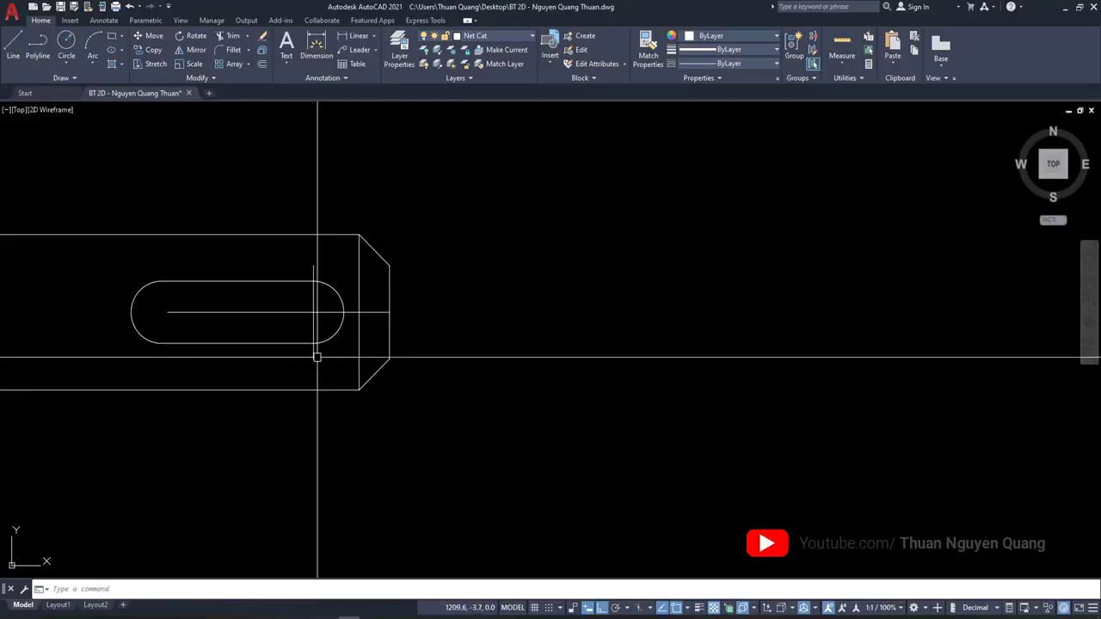
middle_click_drag(315, 350, 565, 320)
scroll(608, 319, "up", 2)
left_click(569, 345)
scroll(568, 362, "down", 4)
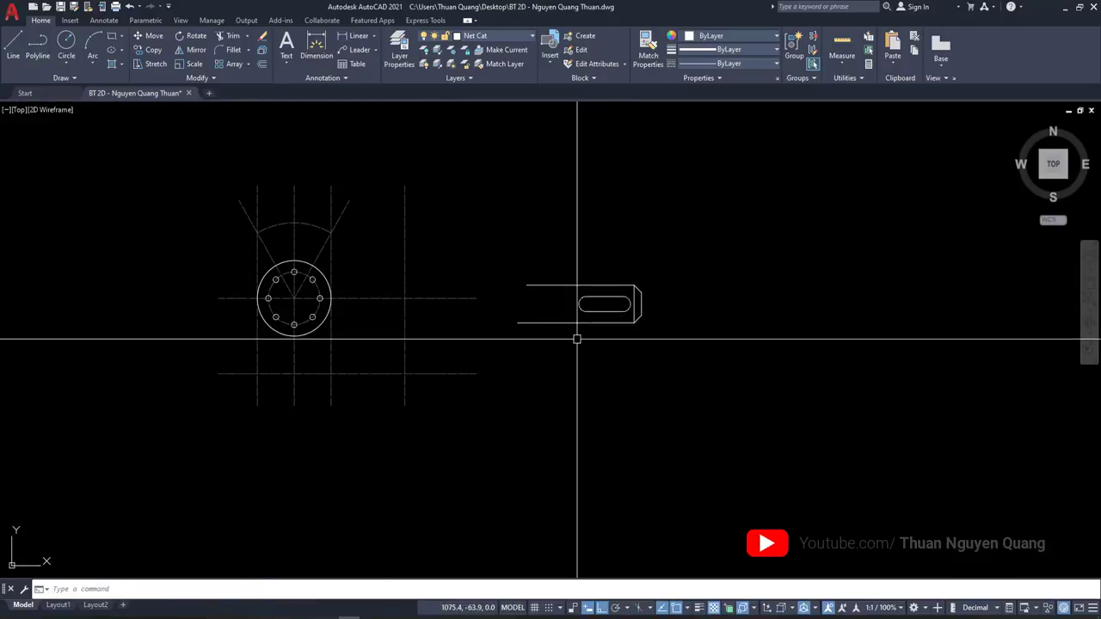
Move the whole slotted arm so it butts against the hub's right edge
key("alt+Tab")
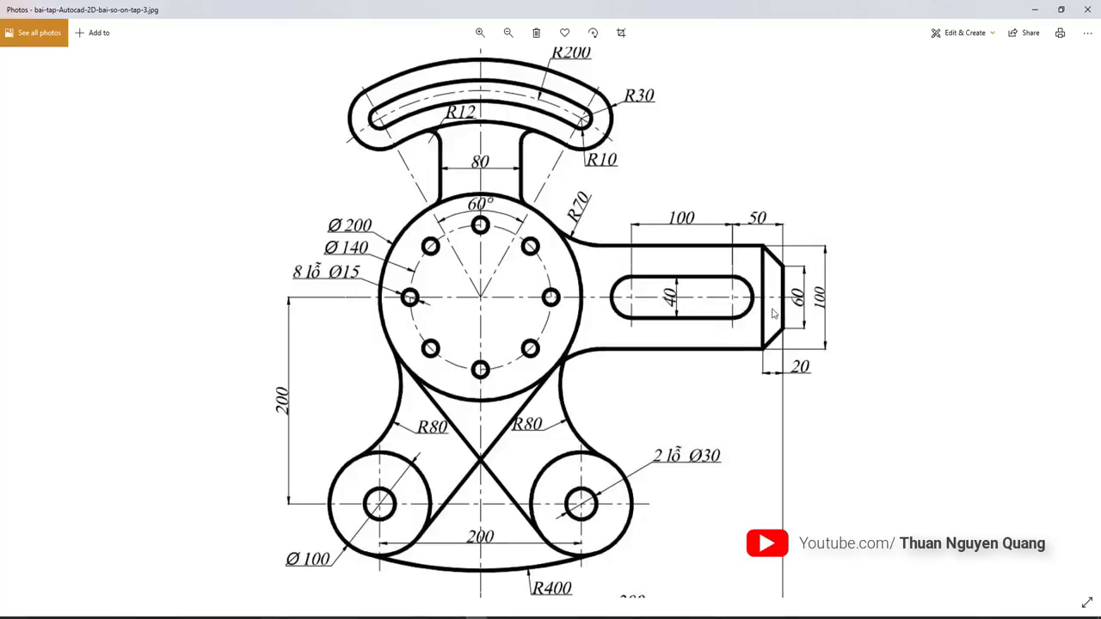
key("alt+Tab")
scroll(481, 305, "down", 1)
scroll(651, 289, "up", 2)
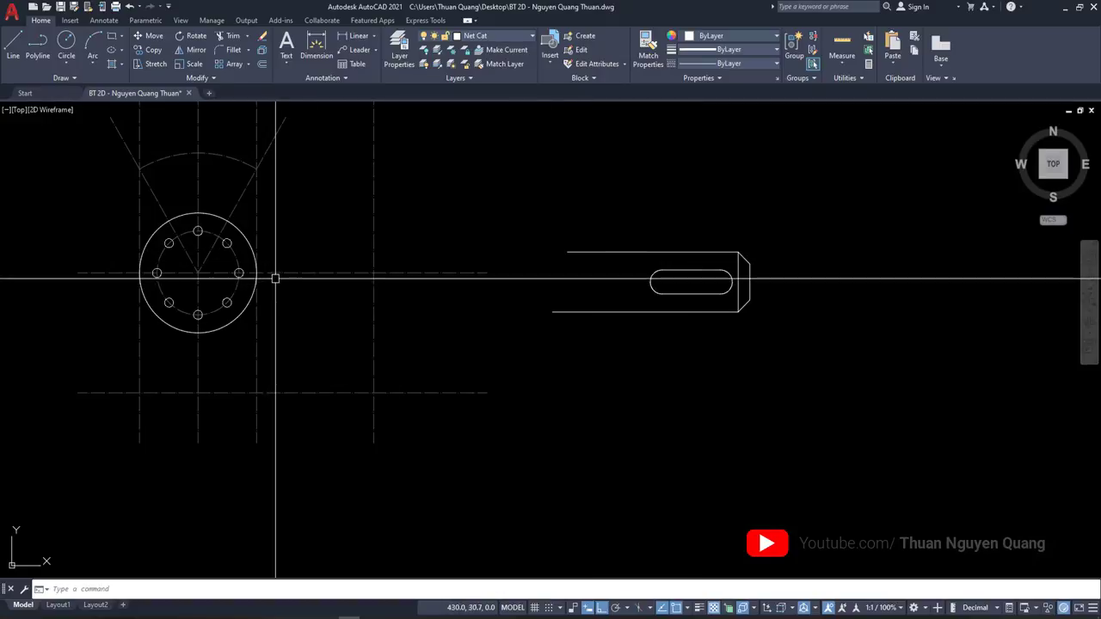
left_click(550, 246)
left_click(759, 326)
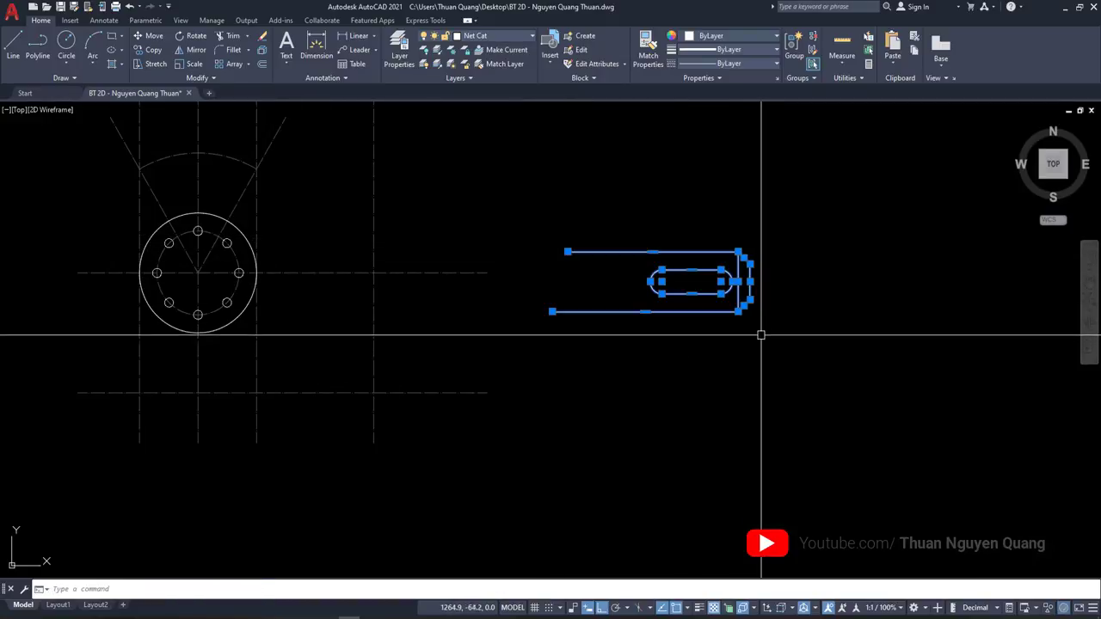
key("alt+Tab")
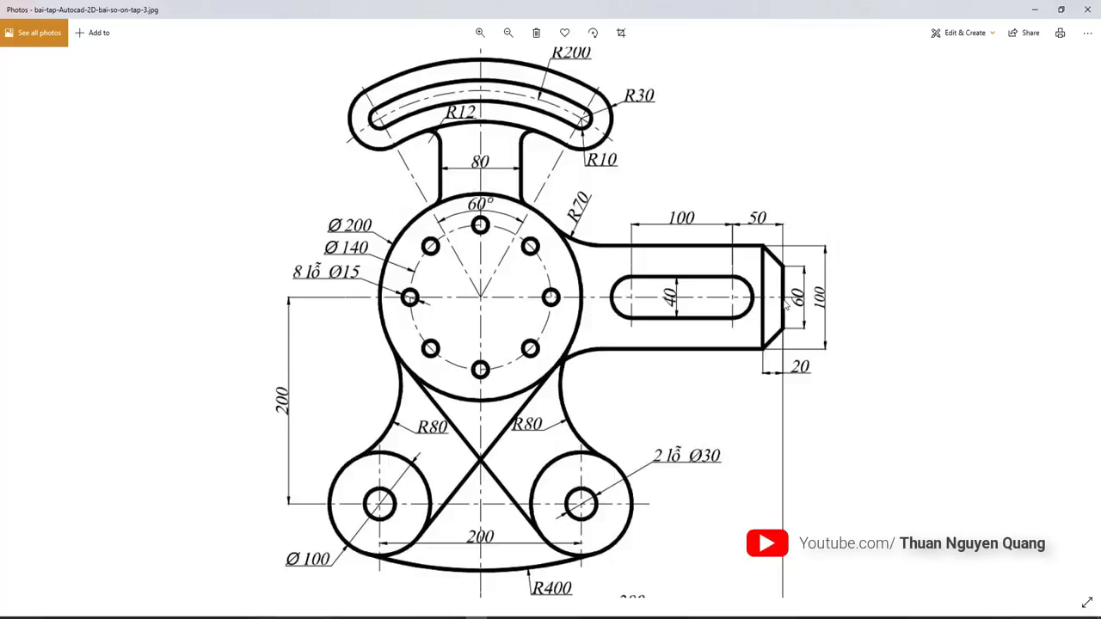
scroll(717, 311, "down", 2)
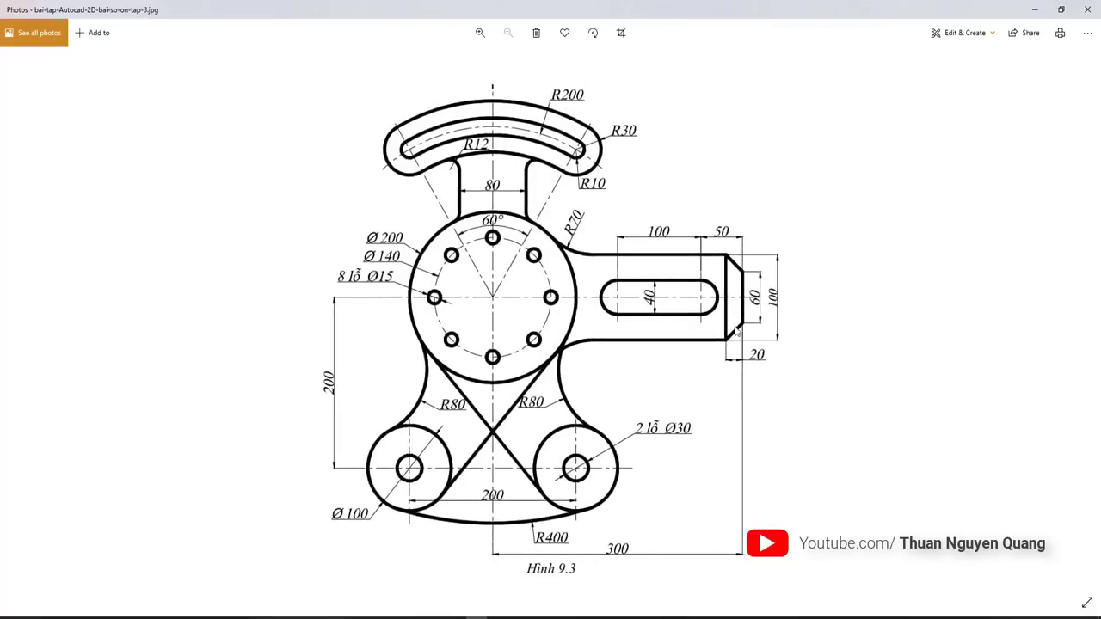
key("alt+Tab")
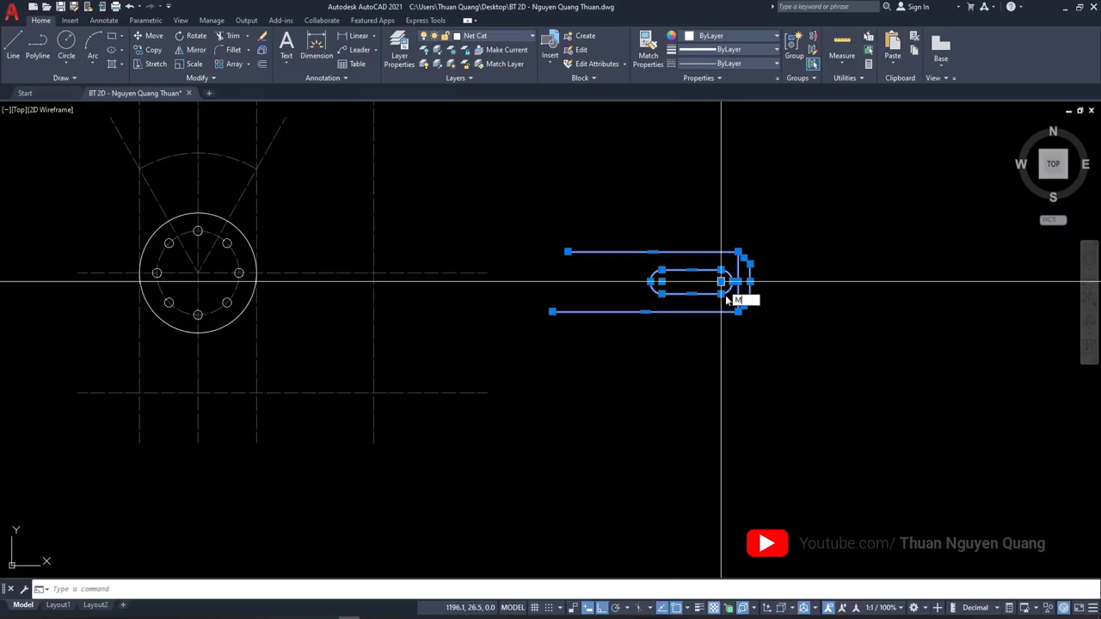
key("Return")
scroll(727, 299, "up", 1)
left_click(744, 272)
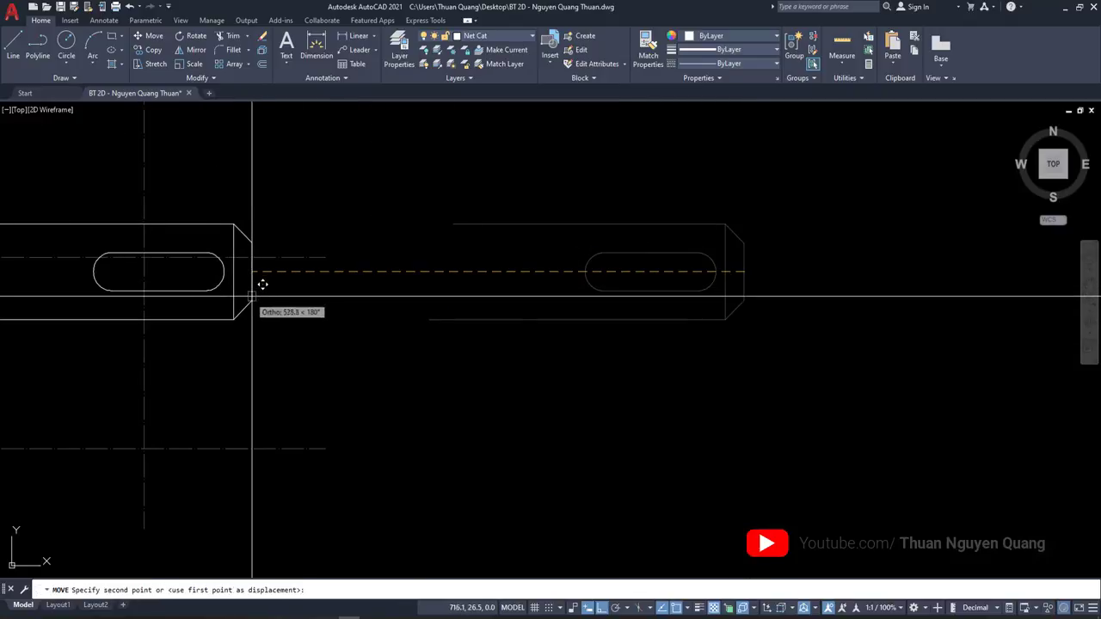
middle_click_drag(263, 284, 582, 275)
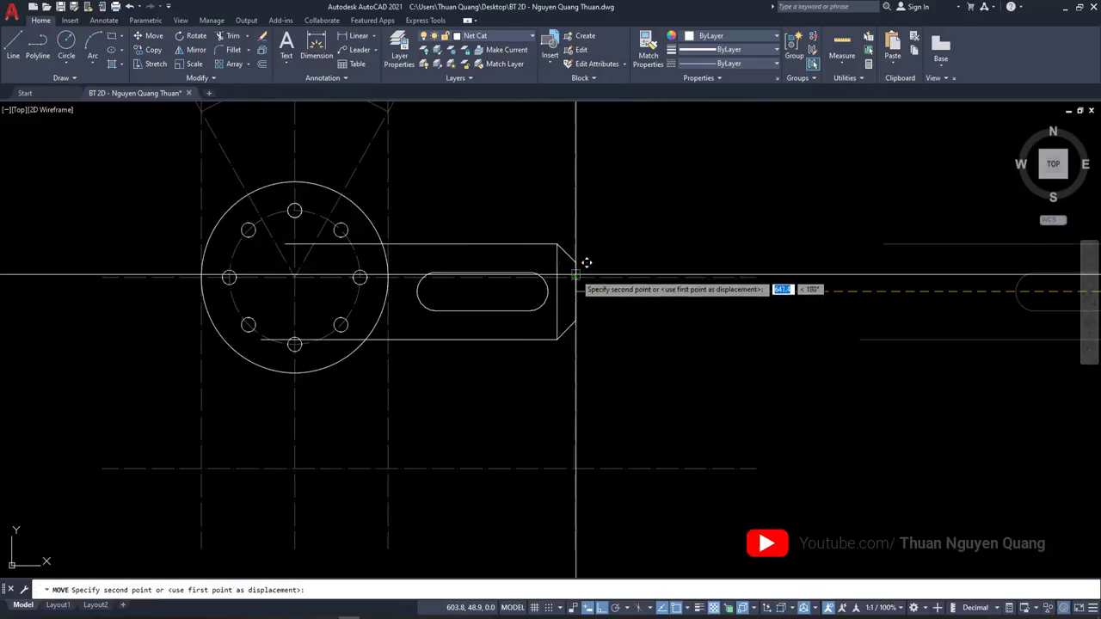
left_click(575, 275)
scroll(700, 307, "down", 3)
Trim the arm's top and bottom lines inside the hub and delete the leftovers
scroll(568, 336, "up", 5)
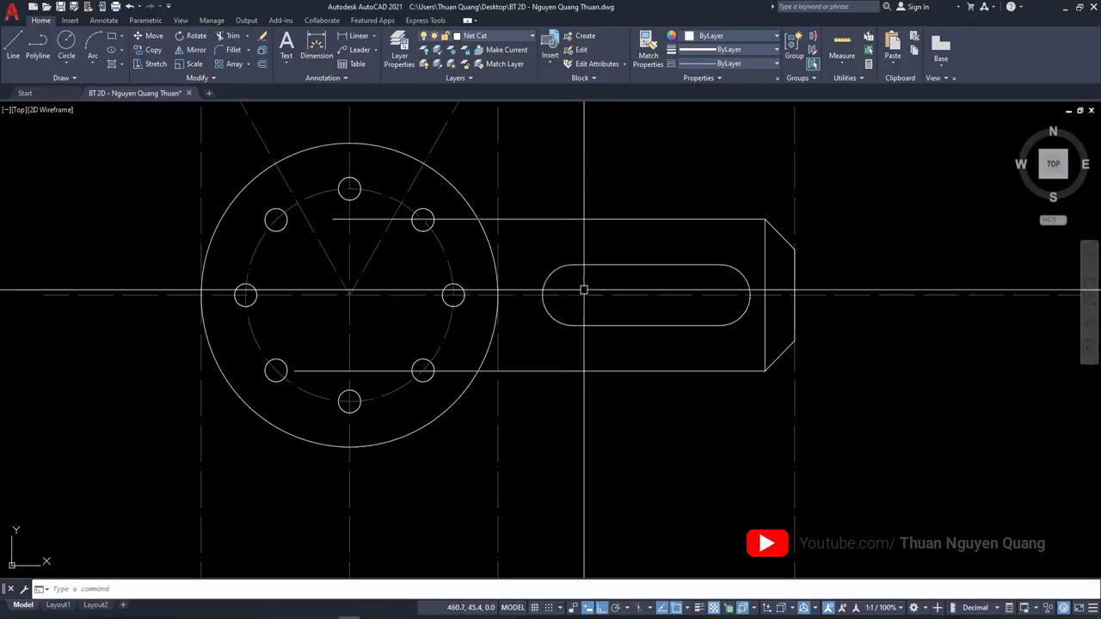
scroll(550, 275, "up", 3)
type("tr")
key("space")
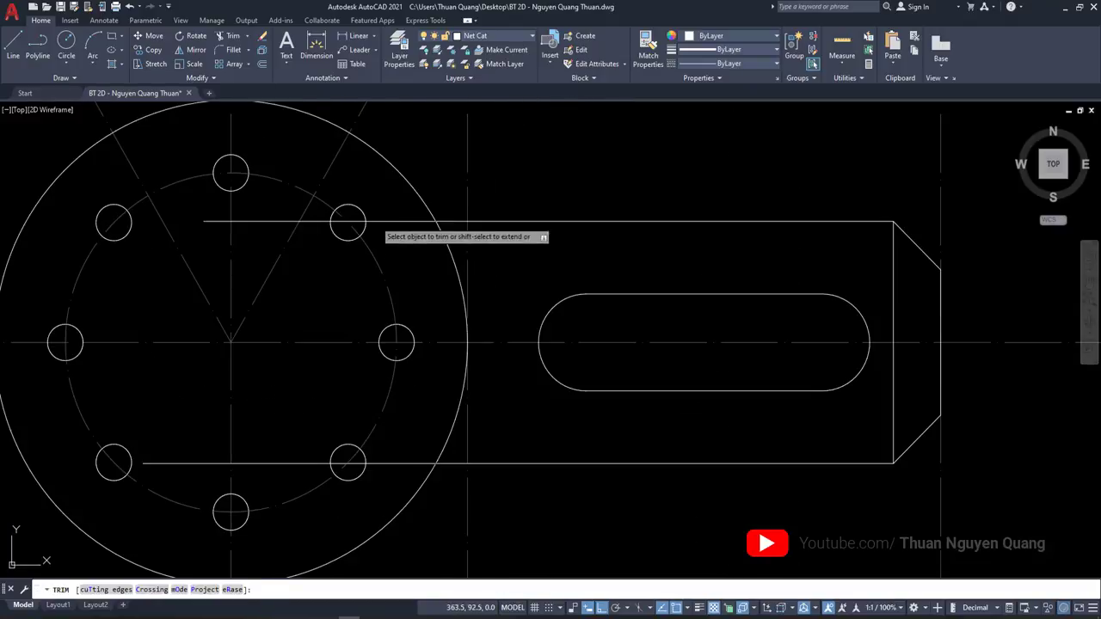
left_click(402, 222)
left_click(418, 463)
key("Escape")
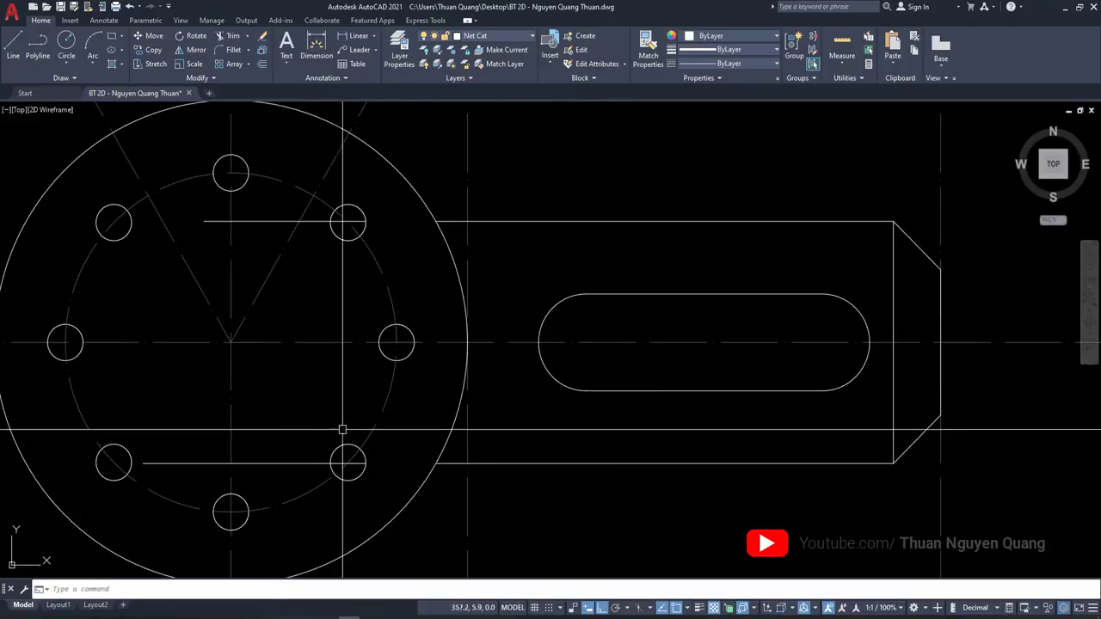
left_click(266, 463)
left_click(258, 222)
key("Delete")
scroll(522, 329, "down", 4)
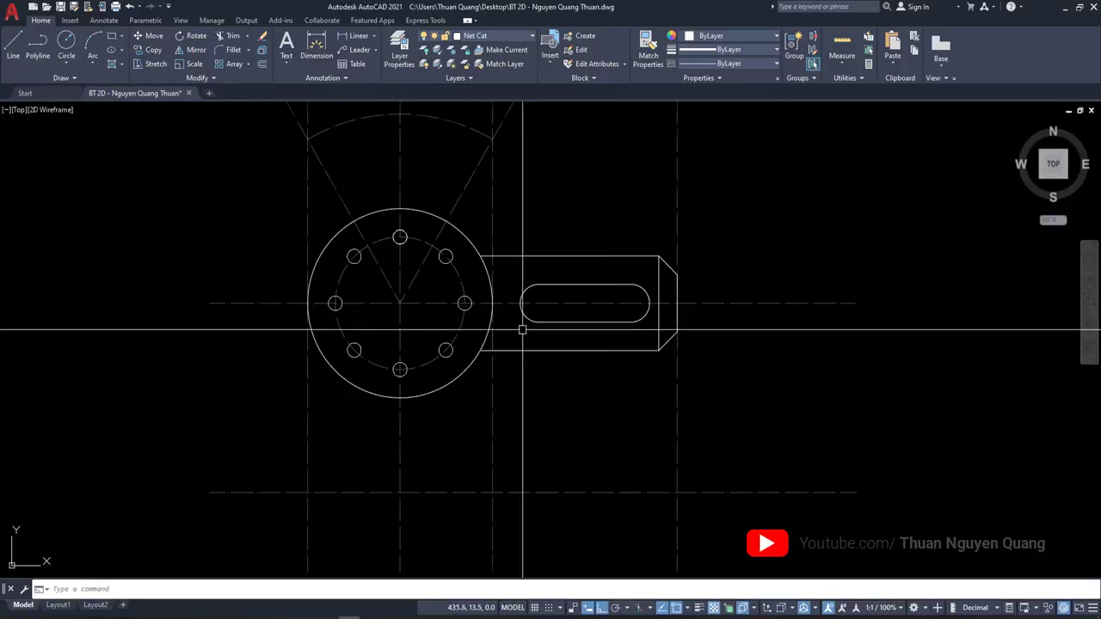
key("alt+Tab")
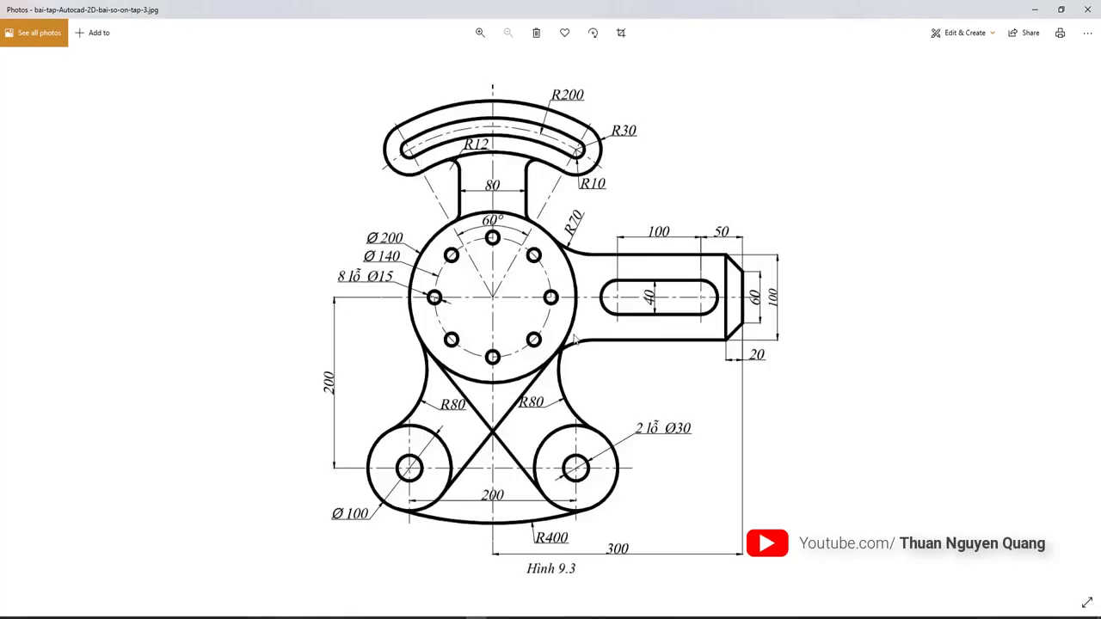
Return to the drawing, centre the hub, and start a Tan, Tan, Radius circle, then cancel it
key("alt+Tab")
scroll(506, 261, "up", 4)
middle_click_drag(505, 260, 476, 267)
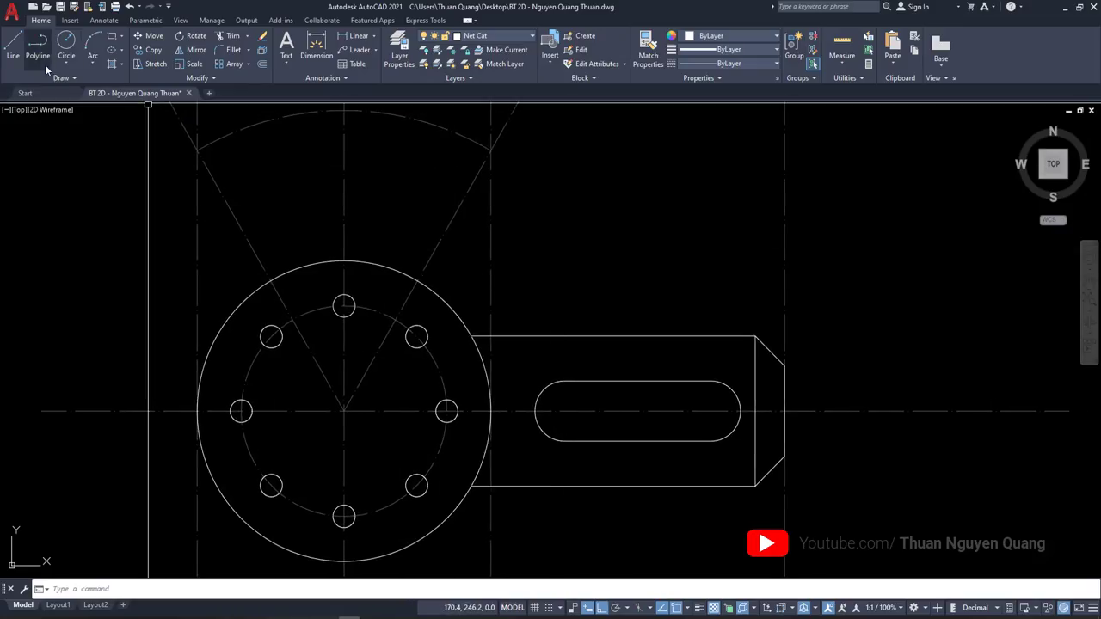
left_click(66, 64)
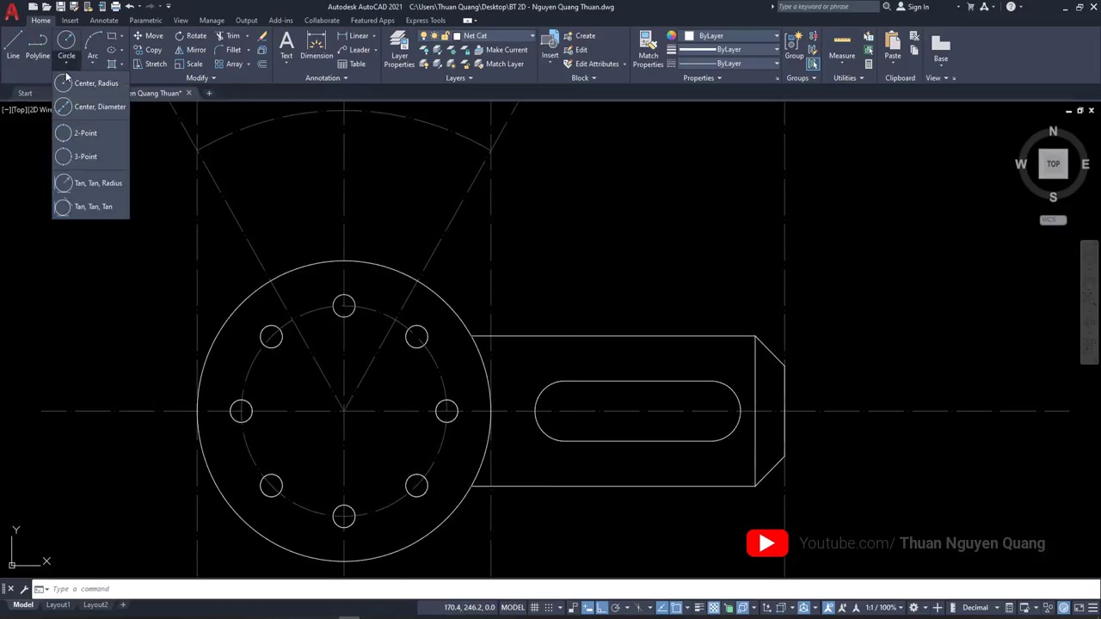
left_click(46, 24)
left_click(66, 64)
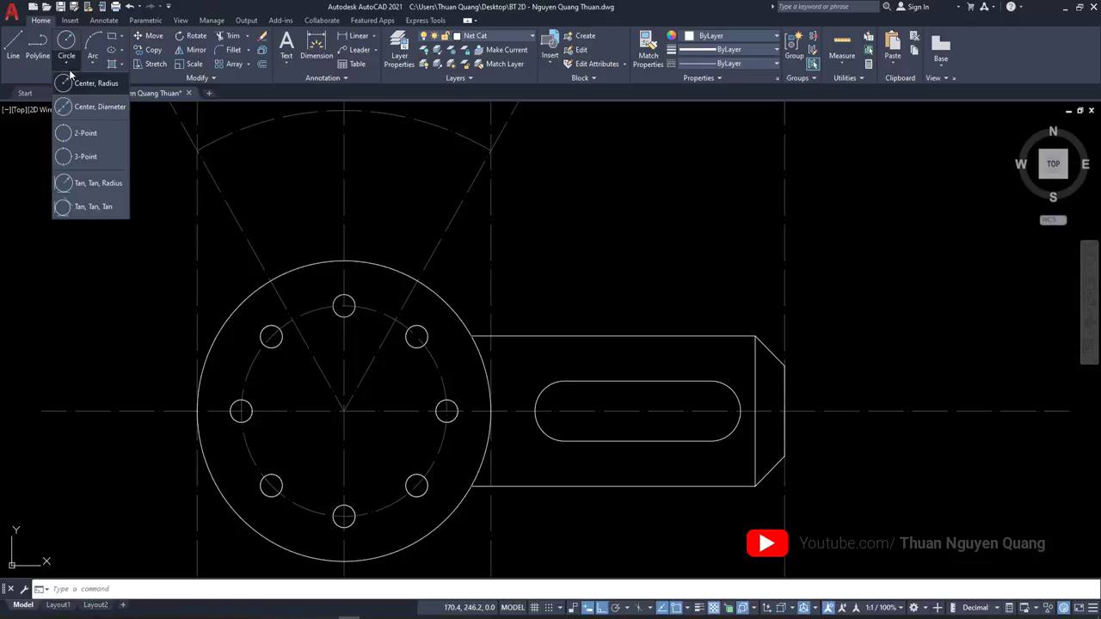
left_click(86, 188)
scroll(507, 361, "up", 4)
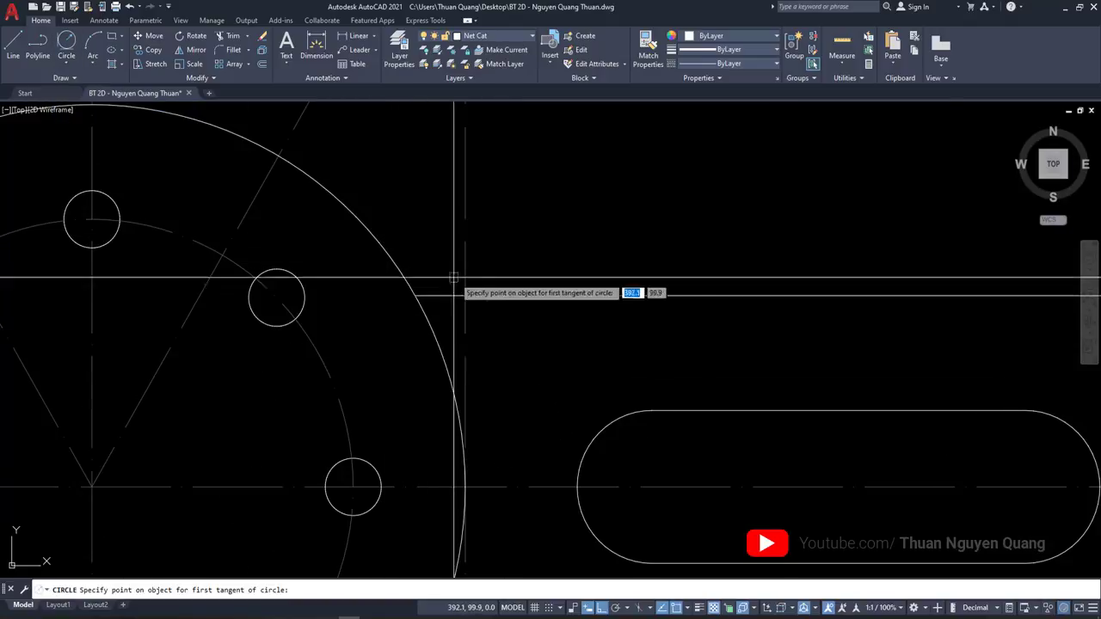
left_click(519, 295)
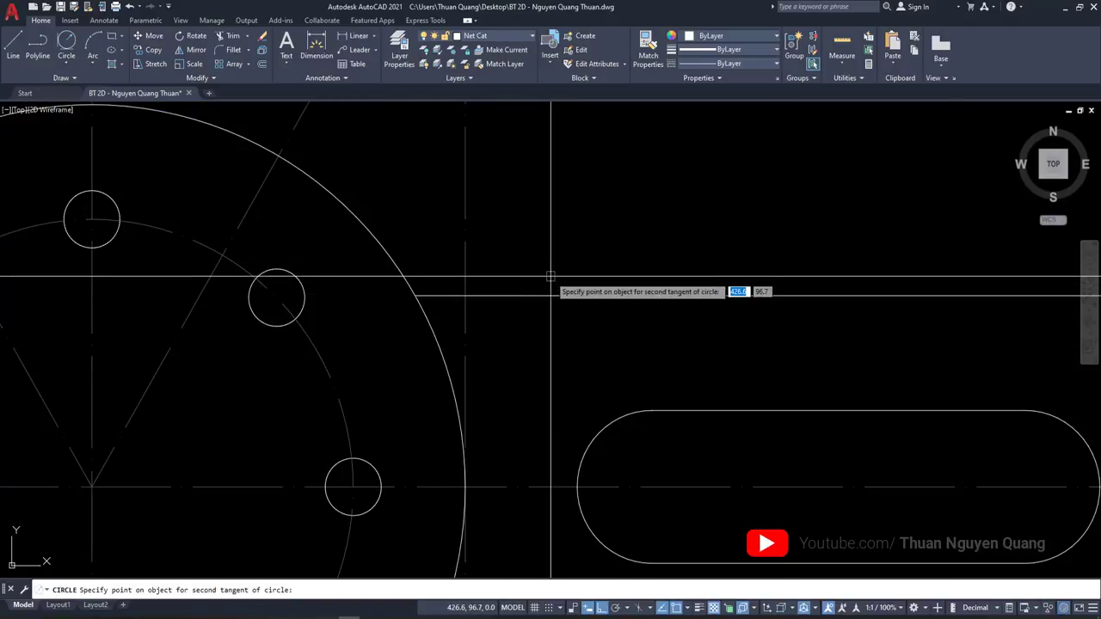
key("Escape")
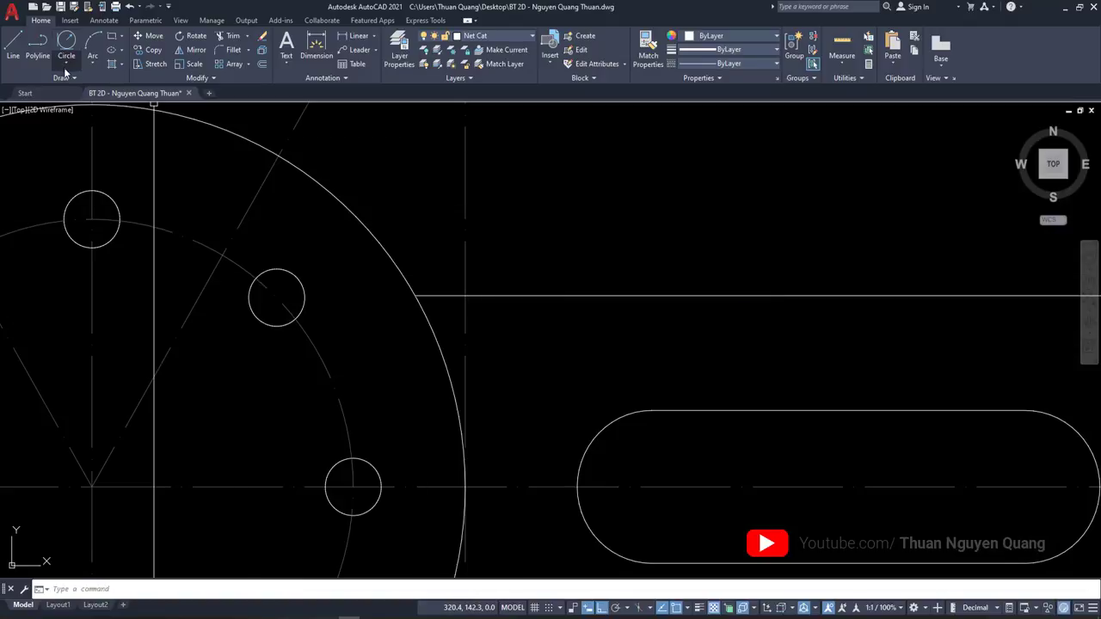
Draw an R70 circle tangent to the hub circle and the arm's top edge
left_click(66, 68)
left_click(88, 182)
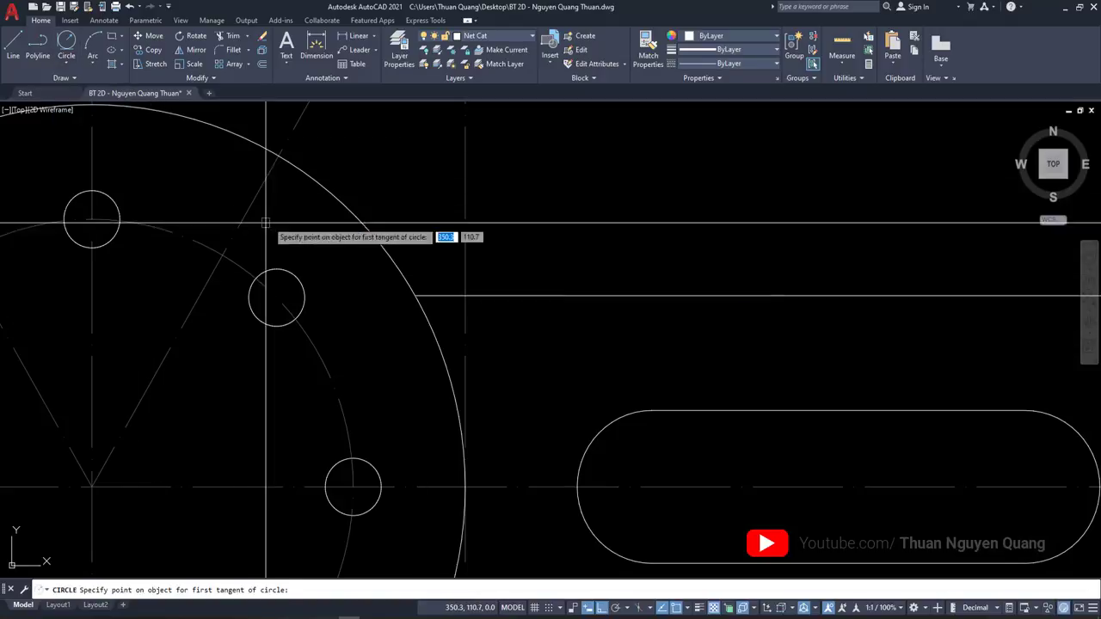
left_click(335, 195)
left_click(558, 295)
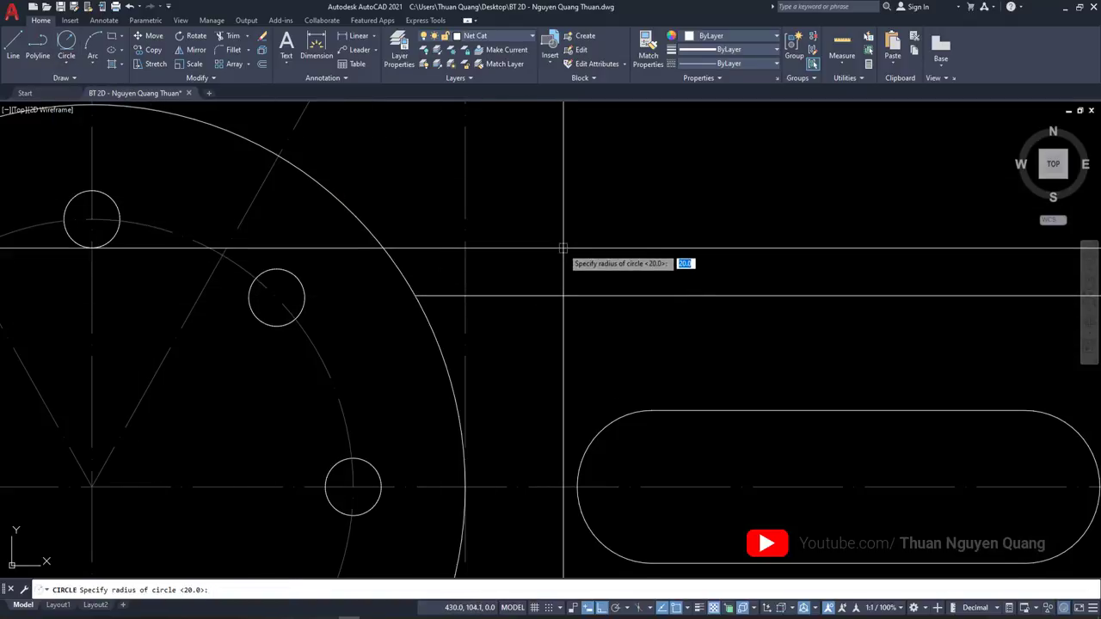
key("Return")
Trim the R70 circle down to the fillet arc and delete the stray top arc
scroll(563, 247, "down", 3)
type("TR")
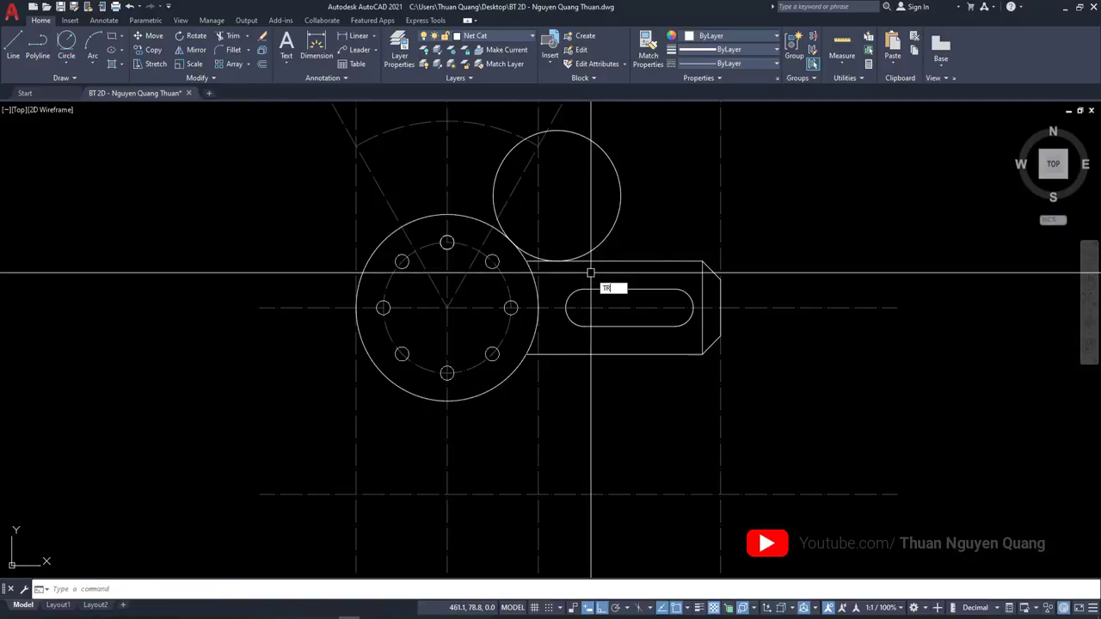
key("Return")
scroll(597, 252, "up", 4)
left_click(590, 250)
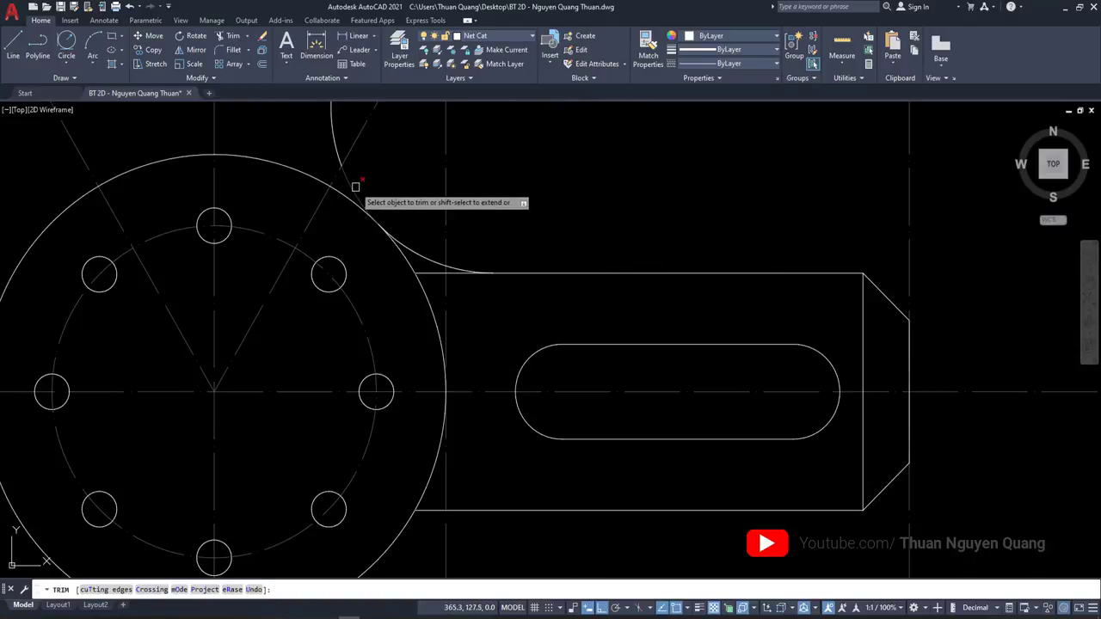
scroll(475, 270, "up", 4)
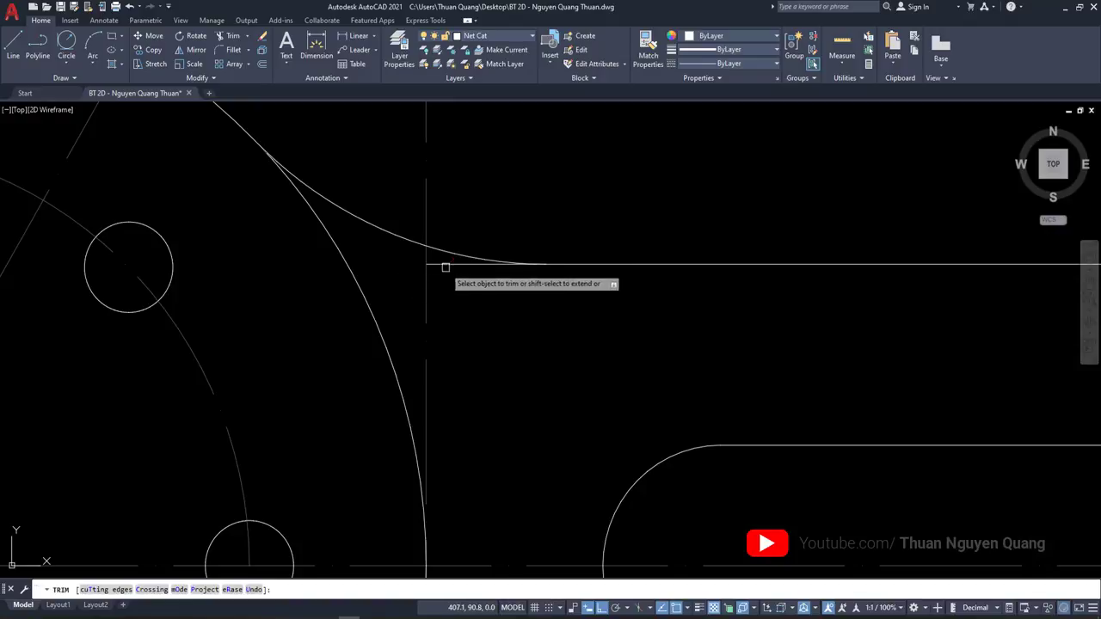
scroll(492, 292, "down", 4)
key("Escape")
left_click(492, 167)
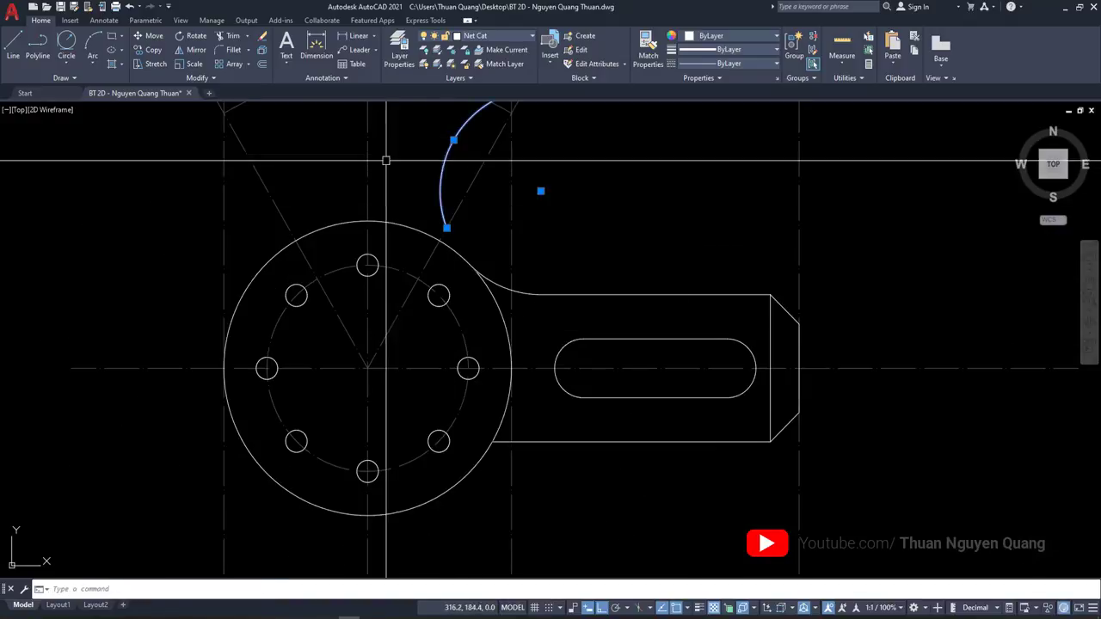
key("Delete")
Mirror the R70 fillet arc about the arm's centre line onto the bottom edge
scroll(538, 267, "up", 2)
left_click(527, 276)
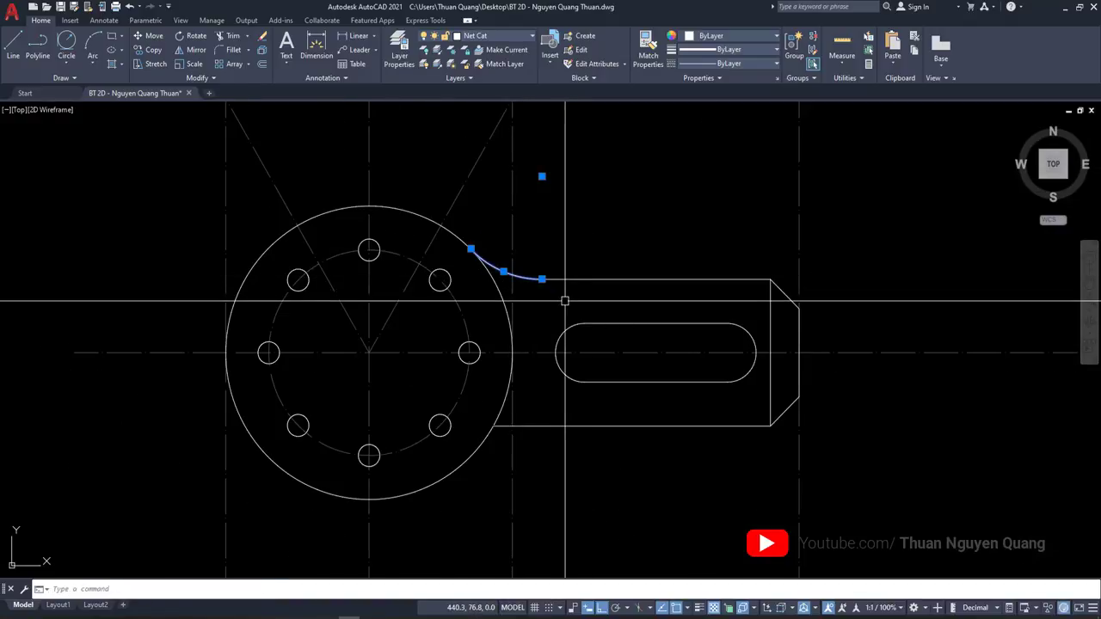
type("MI")
key("Return")
scroll(557, 312, "up", 4)
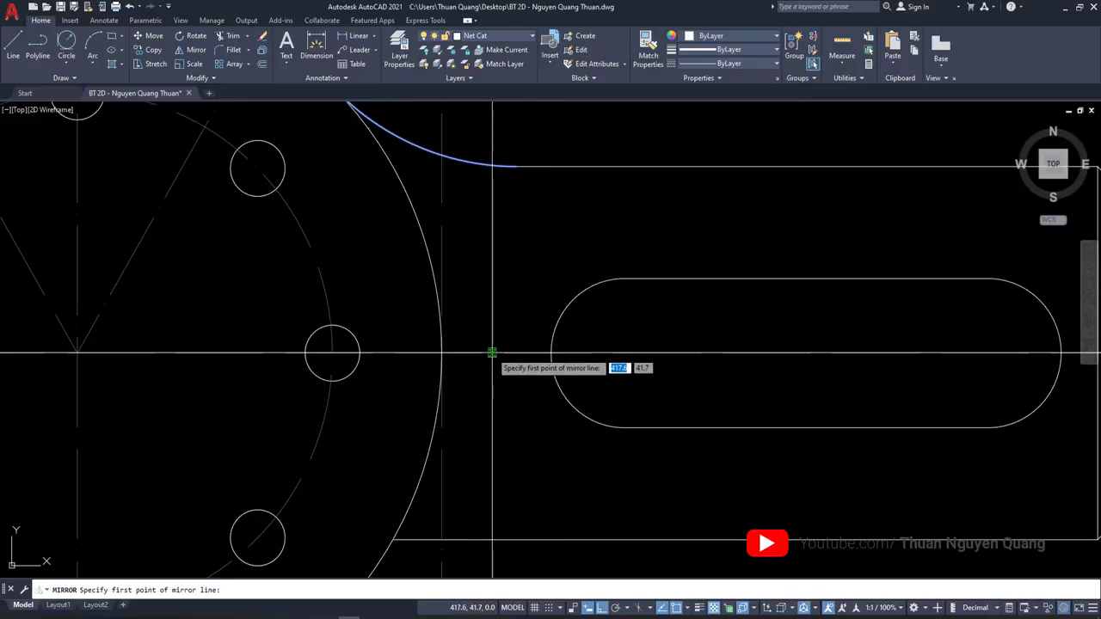
left_click(504, 354)
left_click(527, 354)
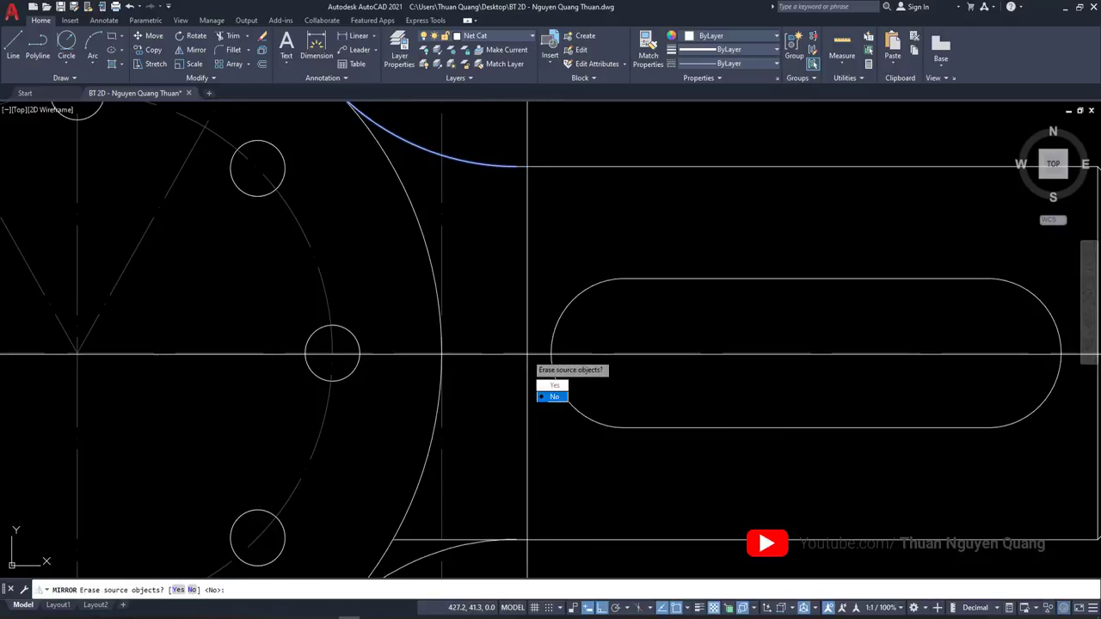
key("Return")
Trim the short leftover line at the lower fillet junction, then switch back to the reference image
scroll(528, 354, "down", 4)
scroll(517, 370, "up", 4)
type("tr")
key("Return")
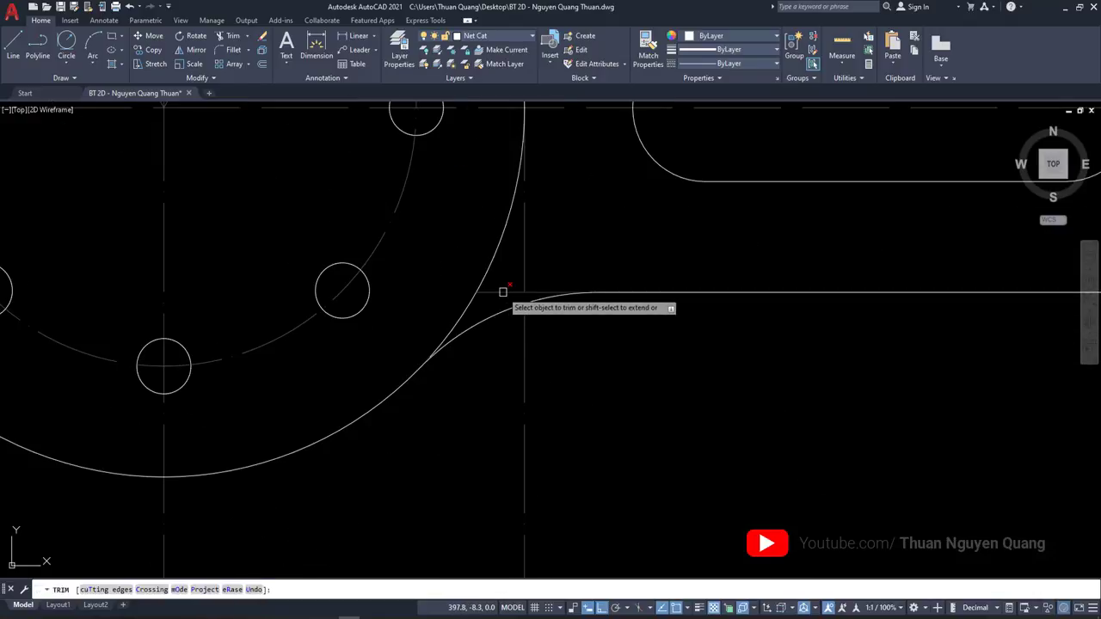
left_click(503, 292)
scroll(474, 317, "up", 4)
scroll(750, 241, "down", 8)
key("Return")
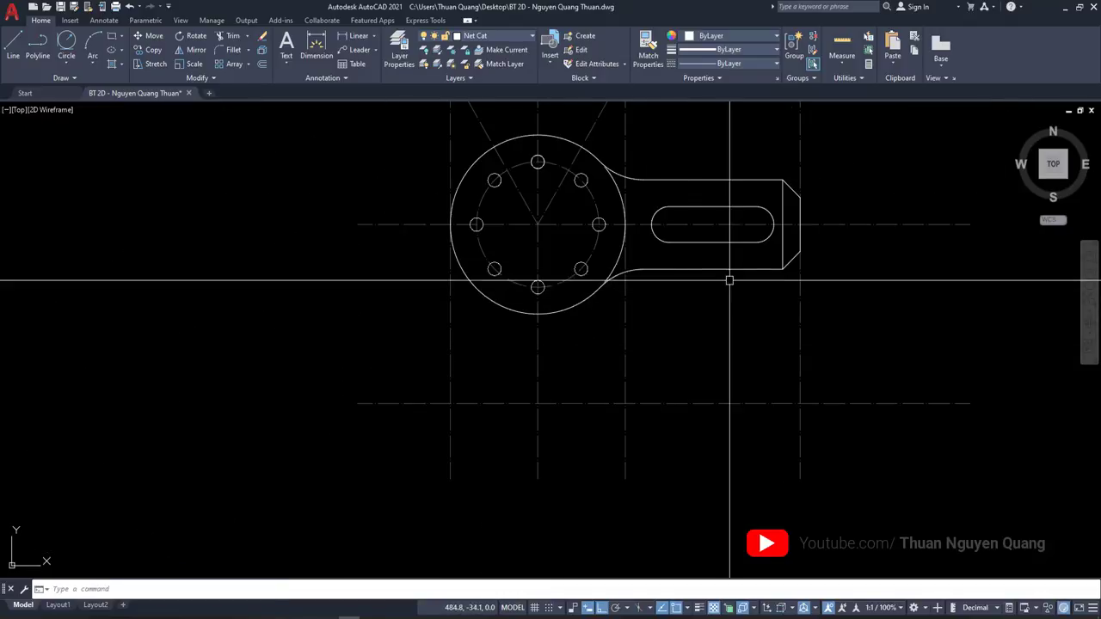
scroll(728, 258, "down", 2)
key("alt+Tab")
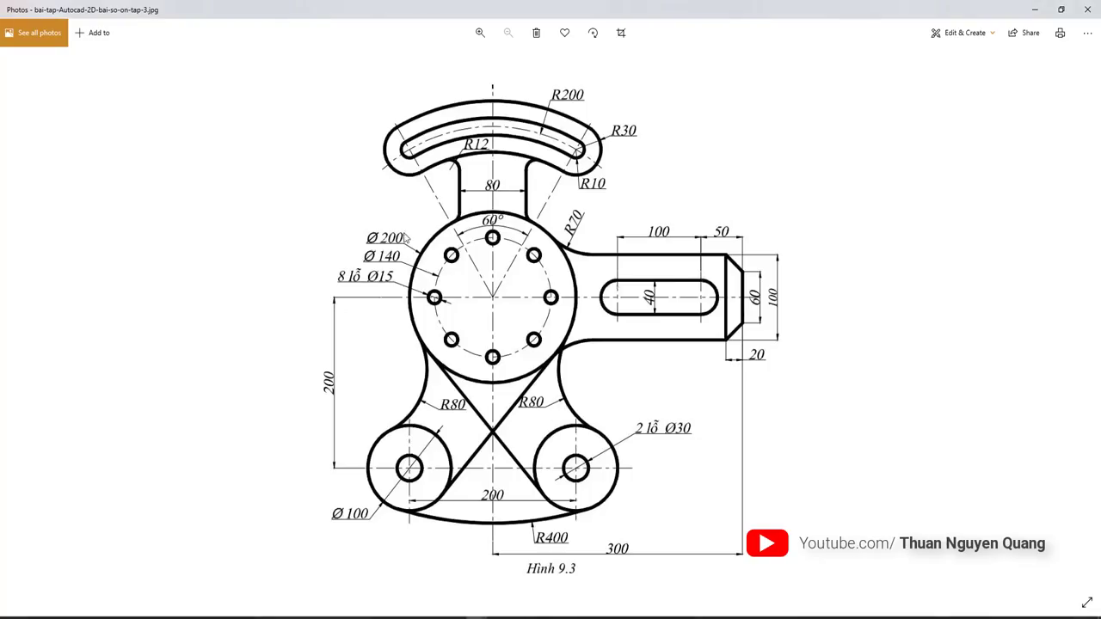
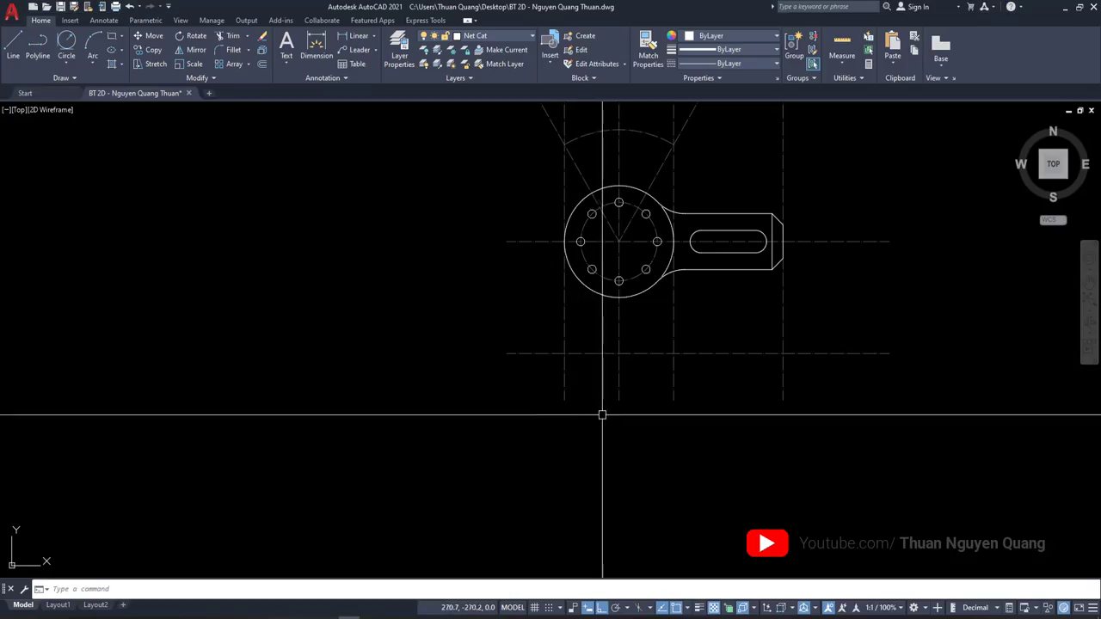
Draw concentric circles of radius 15 and 50 at the lower-left centreline intersection
scroll(656, 332, "up", 5)
middle_click_drag(656, 332, 583, 337)
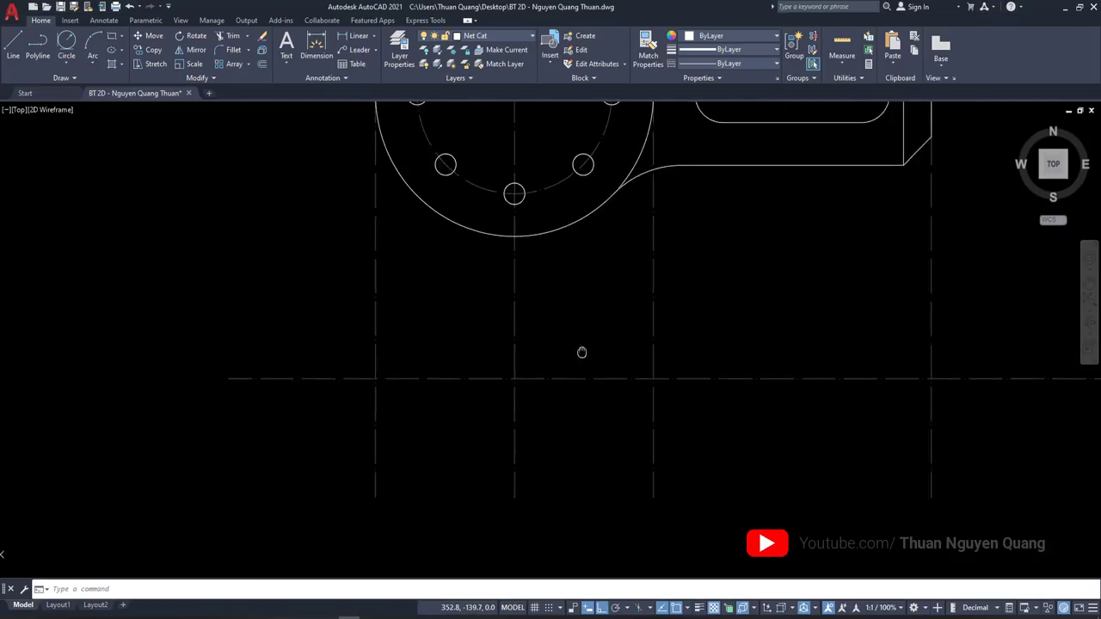
type("cc")
key("Return")
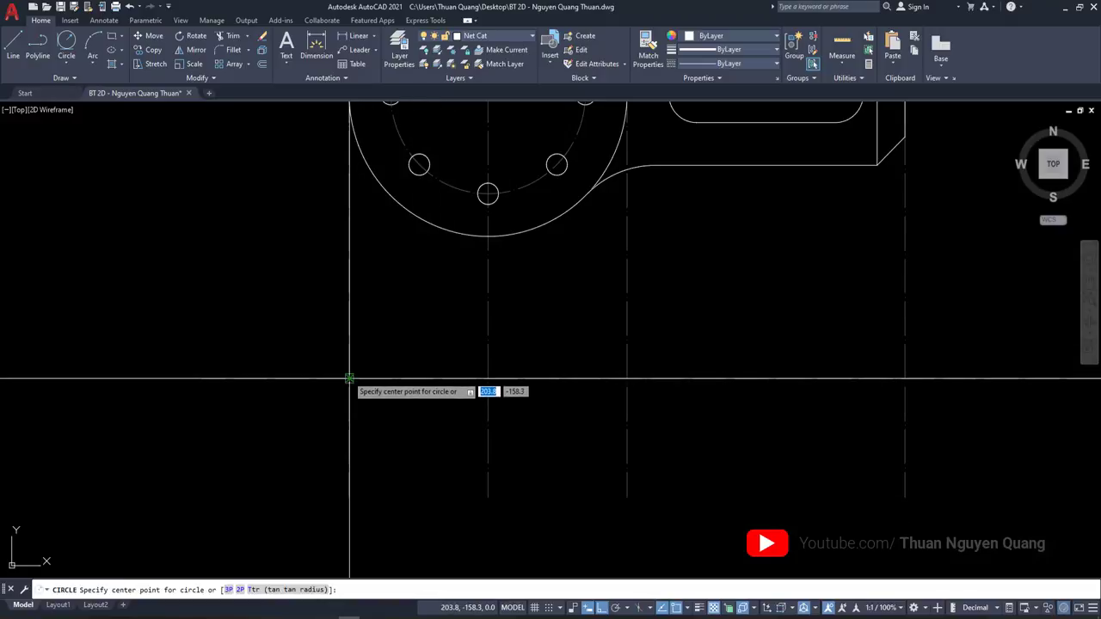
left_click(349, 379)
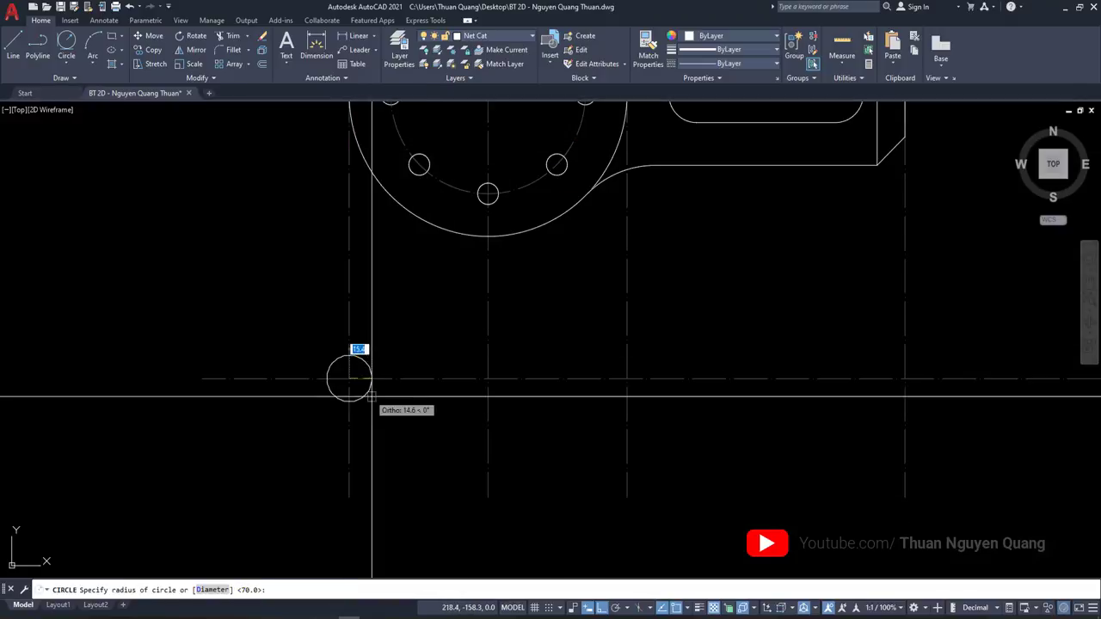
type("15")
key("Return")
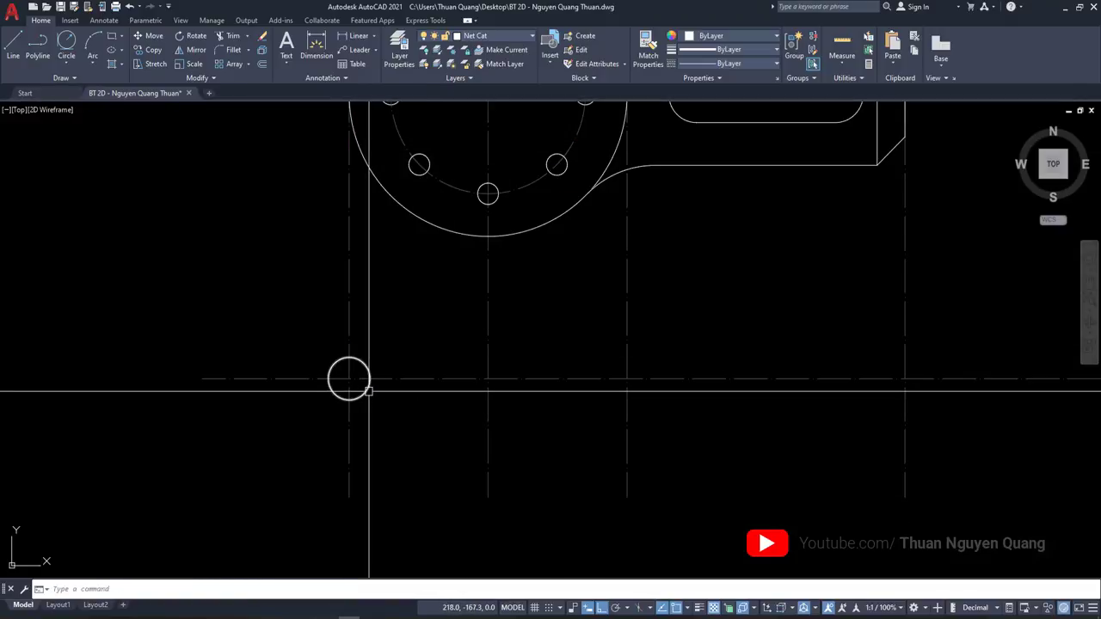
key("Return")
left_click(349, 379)
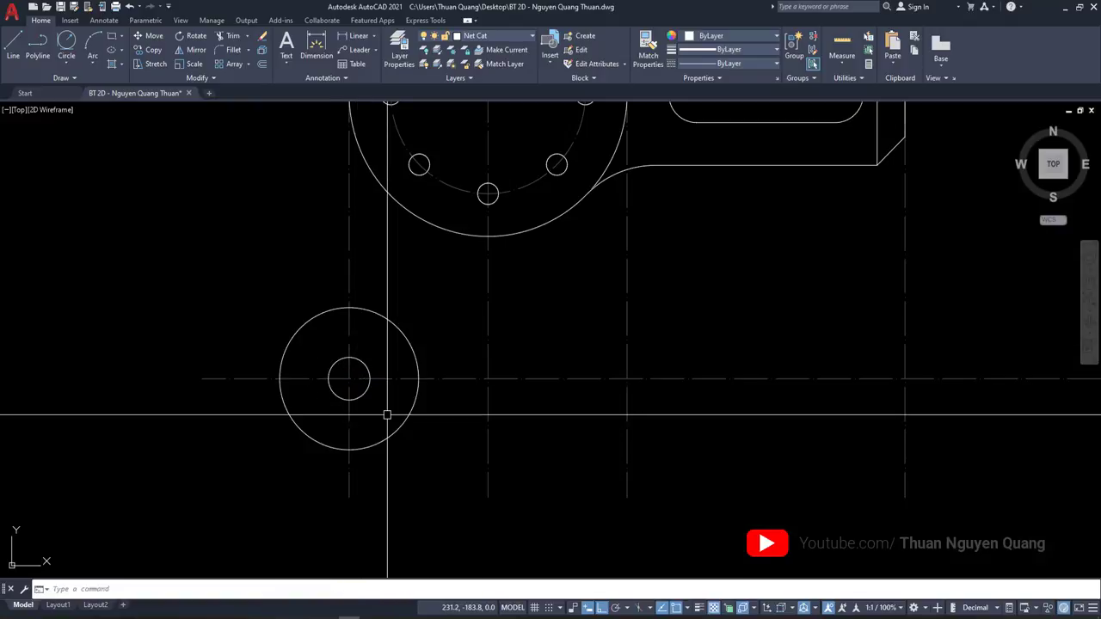
scroll(388, 415, "down", 3)
Mirror both lower-left circles about the vertical centreline, keeping the originals
key("alt+Tab")
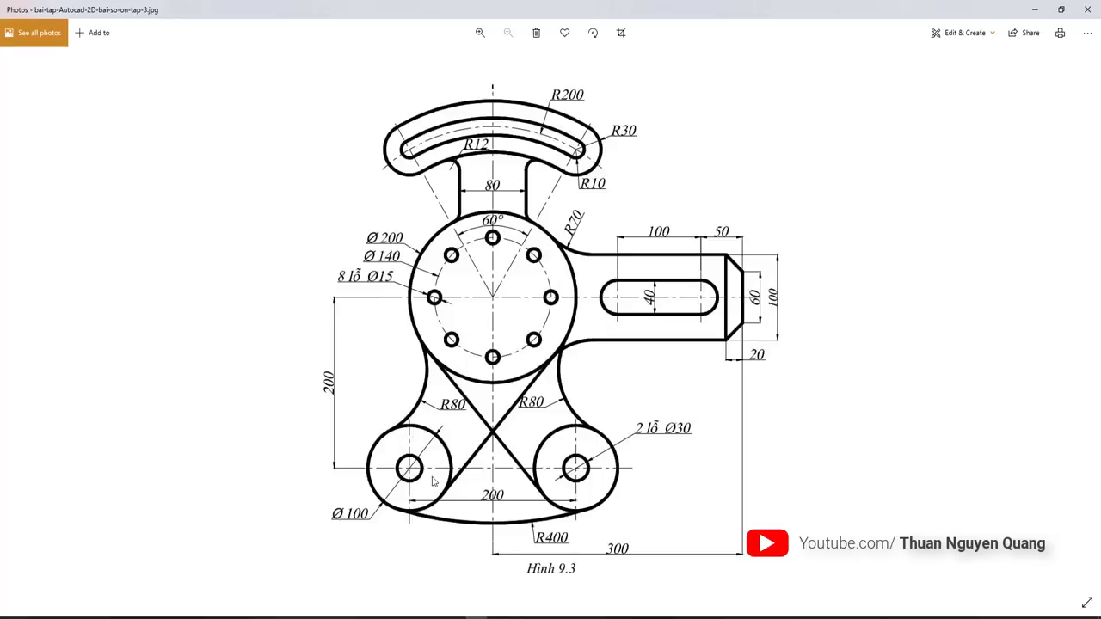
key("alt+Tab")
scroll(395, 379, "up", 3)
left_click(452, 283)
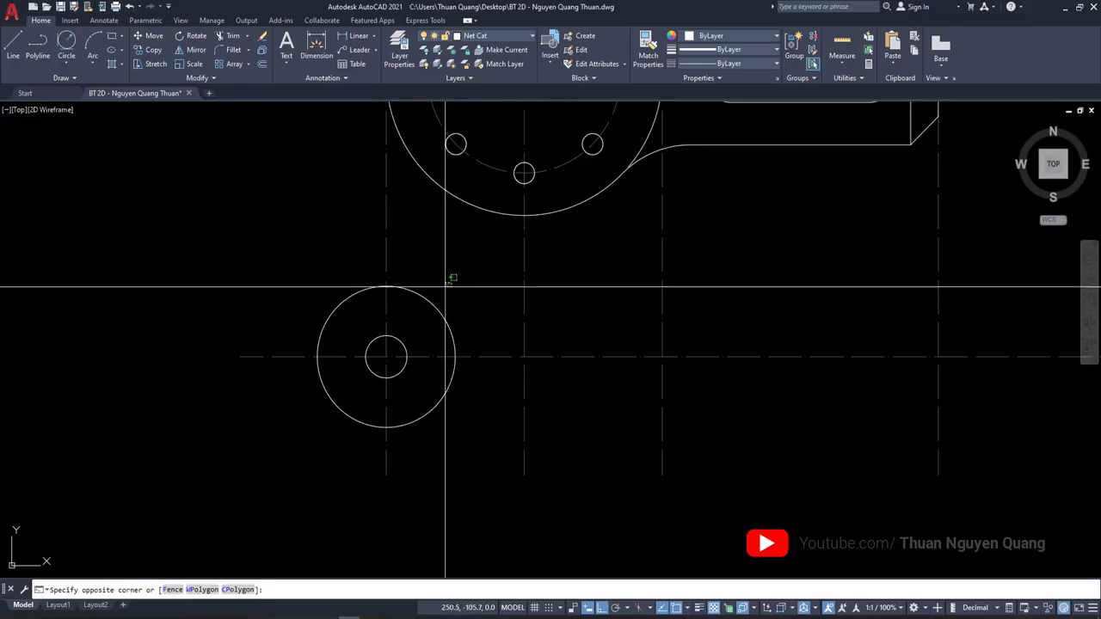
left_click(398, 342)
type("M")
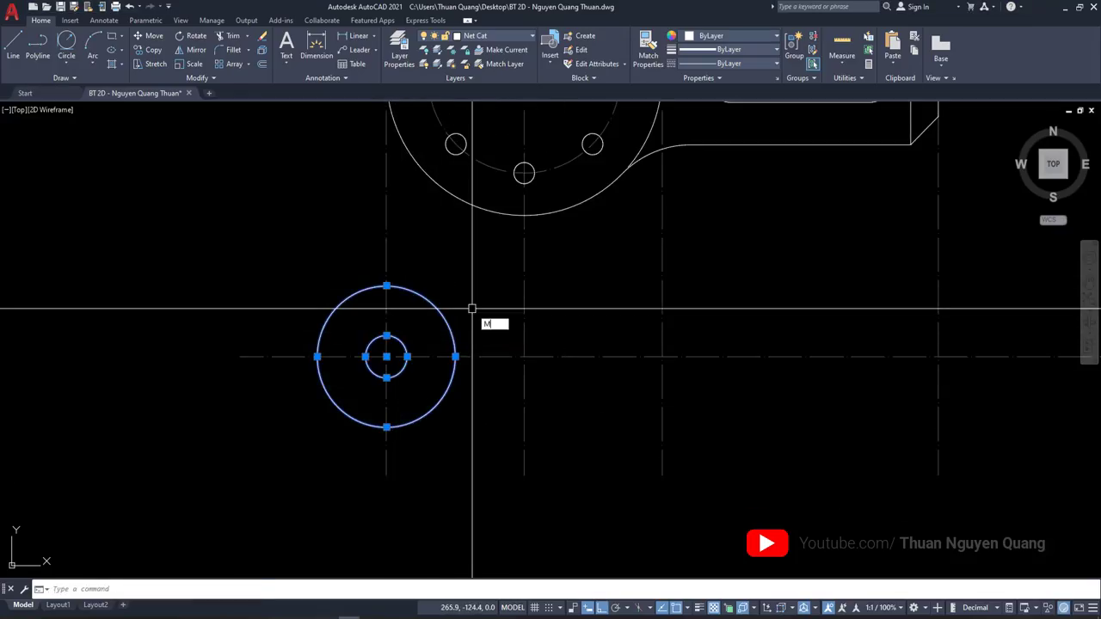
type("i")
key("Return")
left_click(524, 290)
left_click(524, 319)
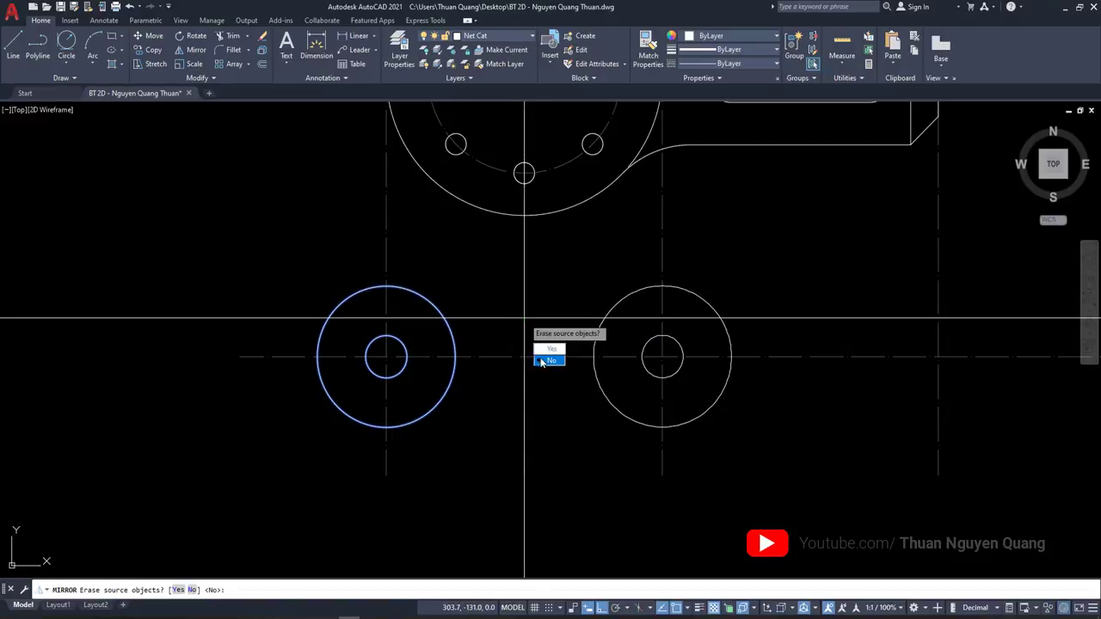
left_click(542, 361)
scroll(542, 344, "down", 2)
scroll(542, 327, "down", 3)
scroll(525, 323, "up", 3)
key("alt+Tab")
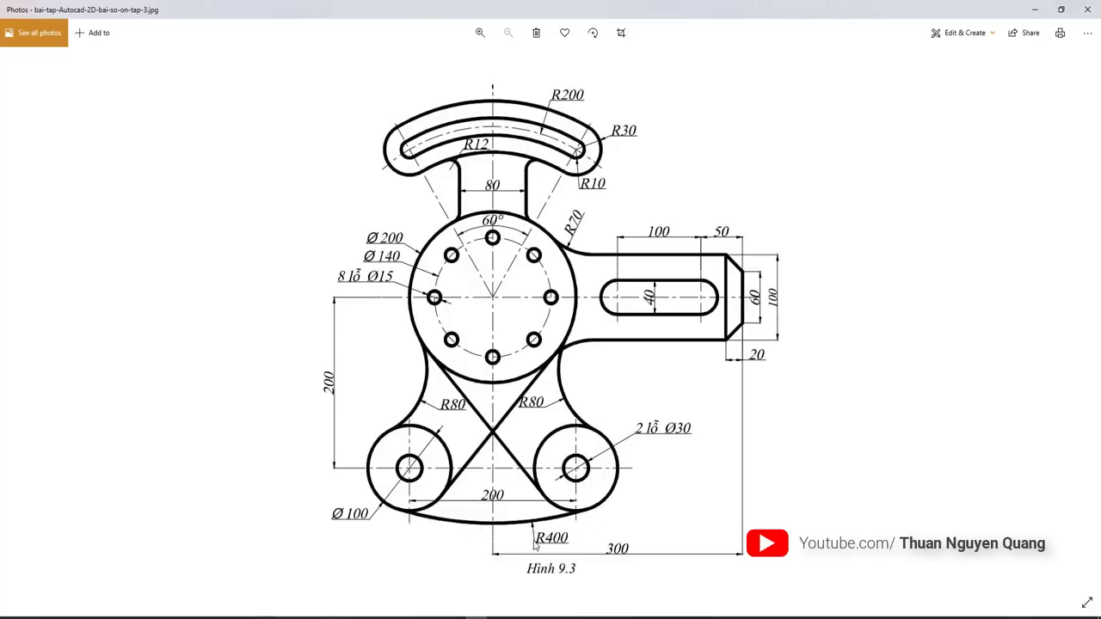
Draw a radius-400 circle tangent to both lower outer boss circles
key("alt+Tab")
left_click(66, 64)
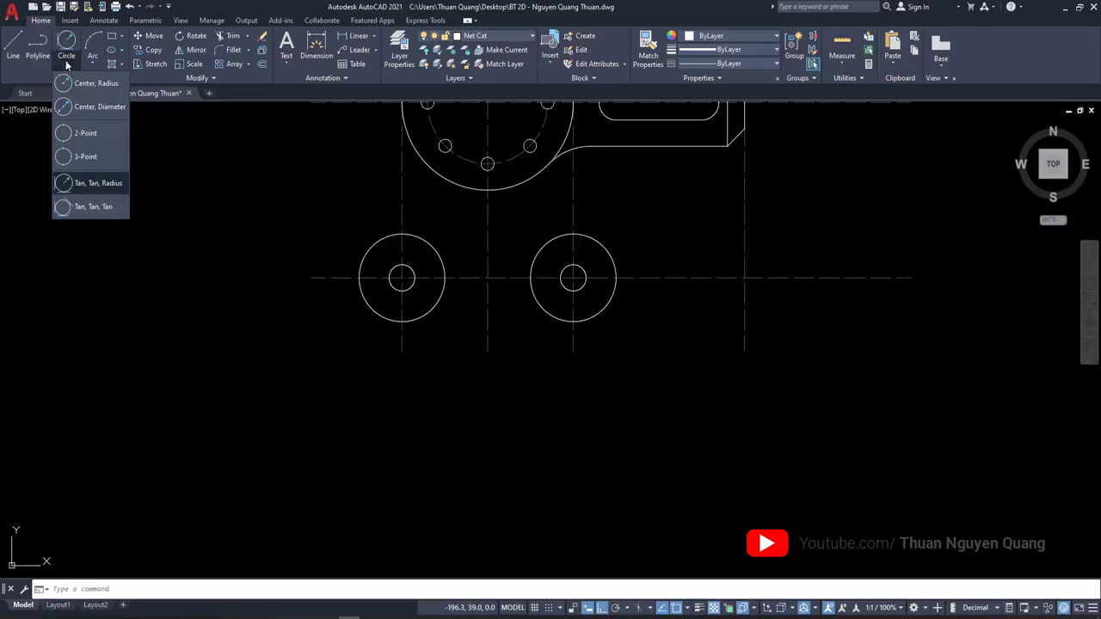
left_click(93, 183)
scroll(386, 362, "up", 5)
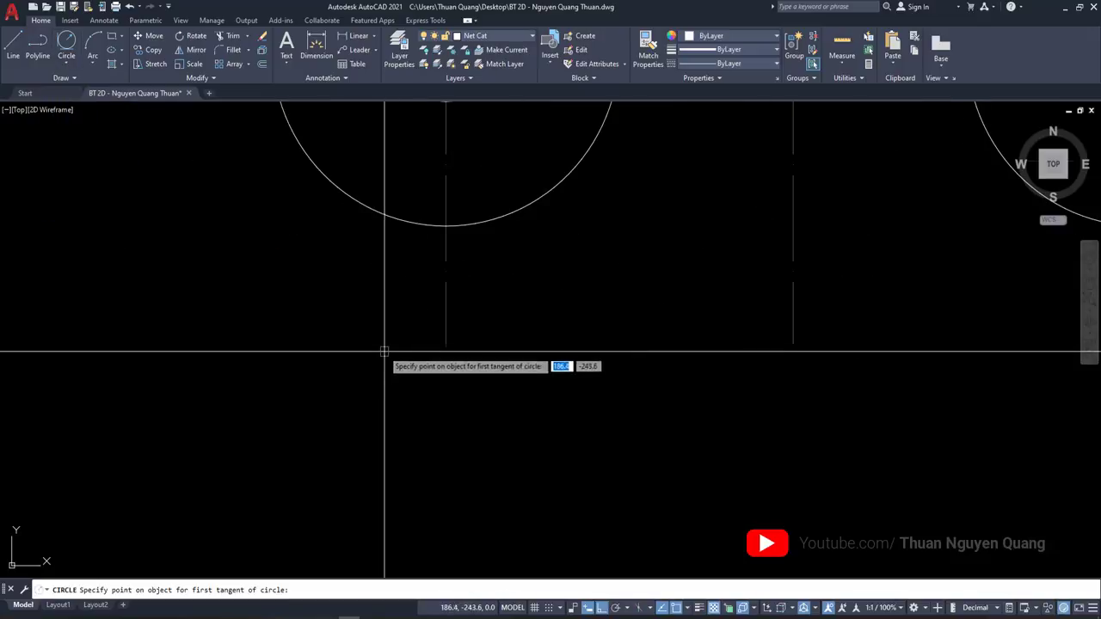
left_click(303, 180)
scroll(270, 275, "down", 2)
middle_click_drag(270, 276, 253, 315)
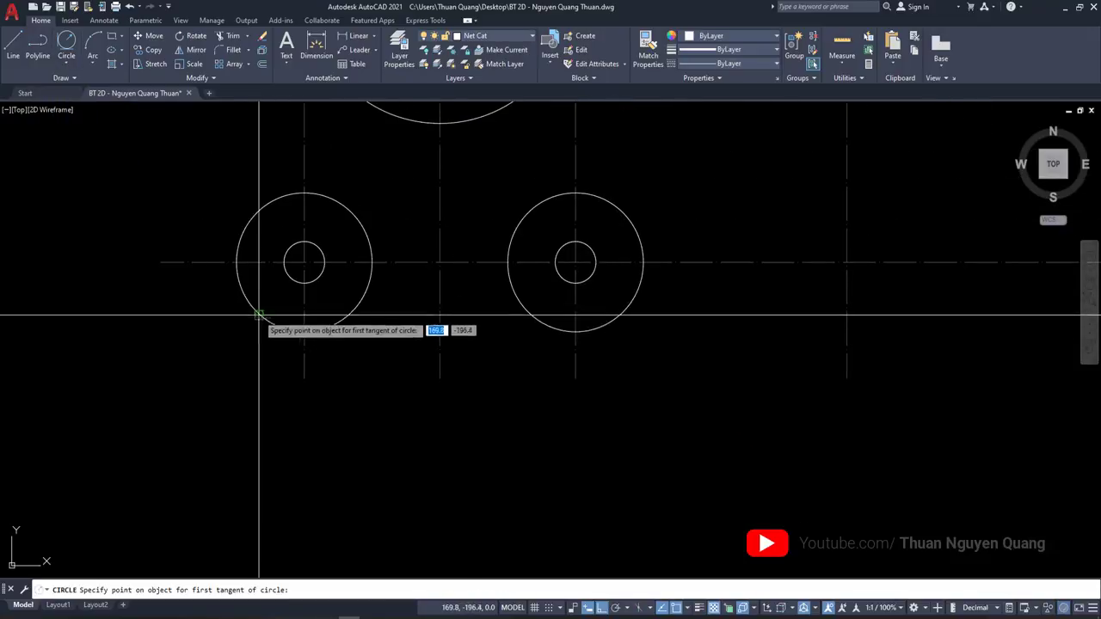
left_click(615, 322)
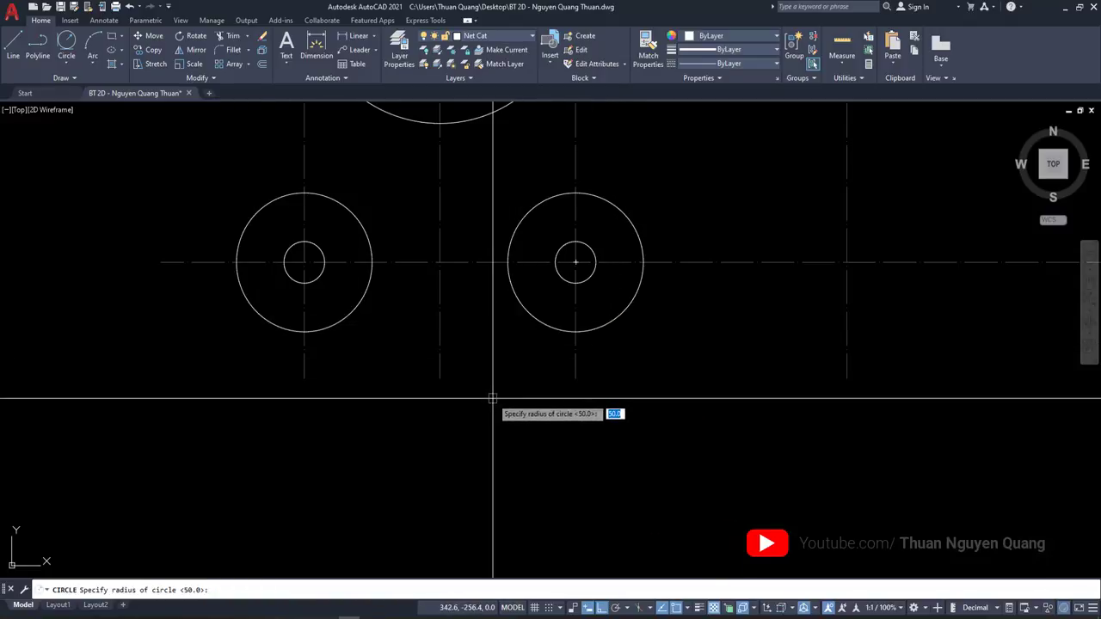
key("Return")
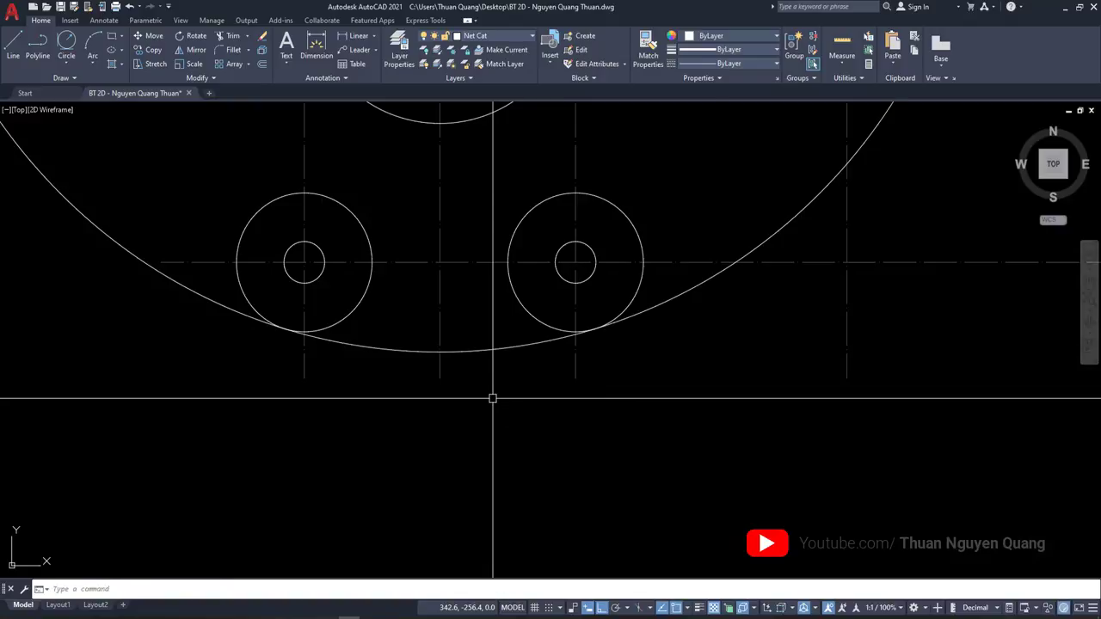
scroll(493, 399, "down", 5)
scroll(501, 405, "up", 5)
type("TR")
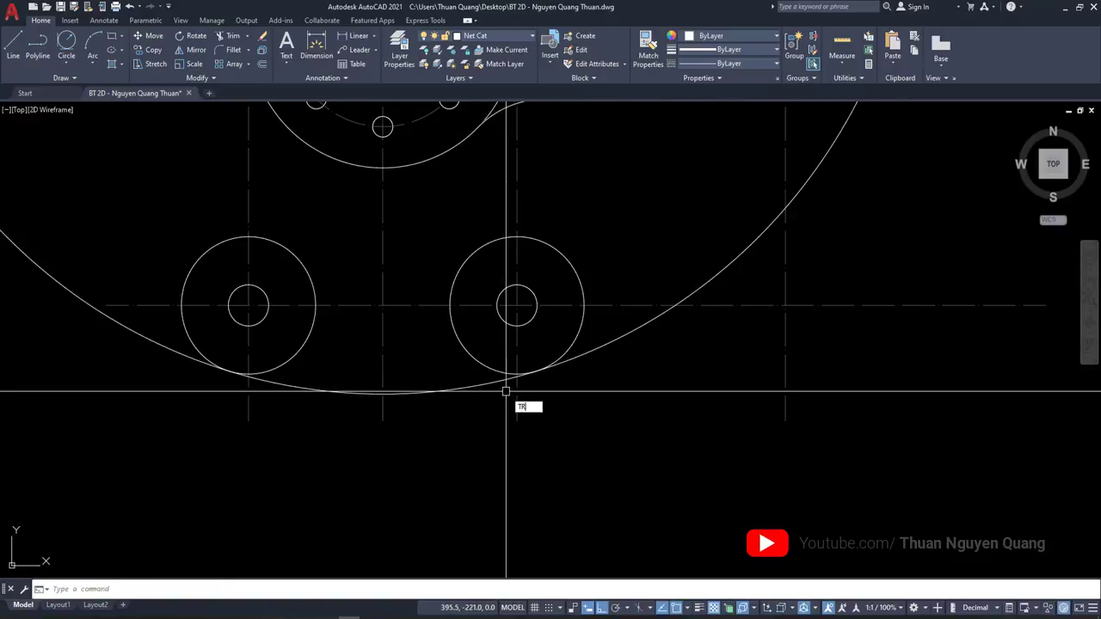
Trim the R400 circle to leave only the bottom arc between the bosses
key("Return")
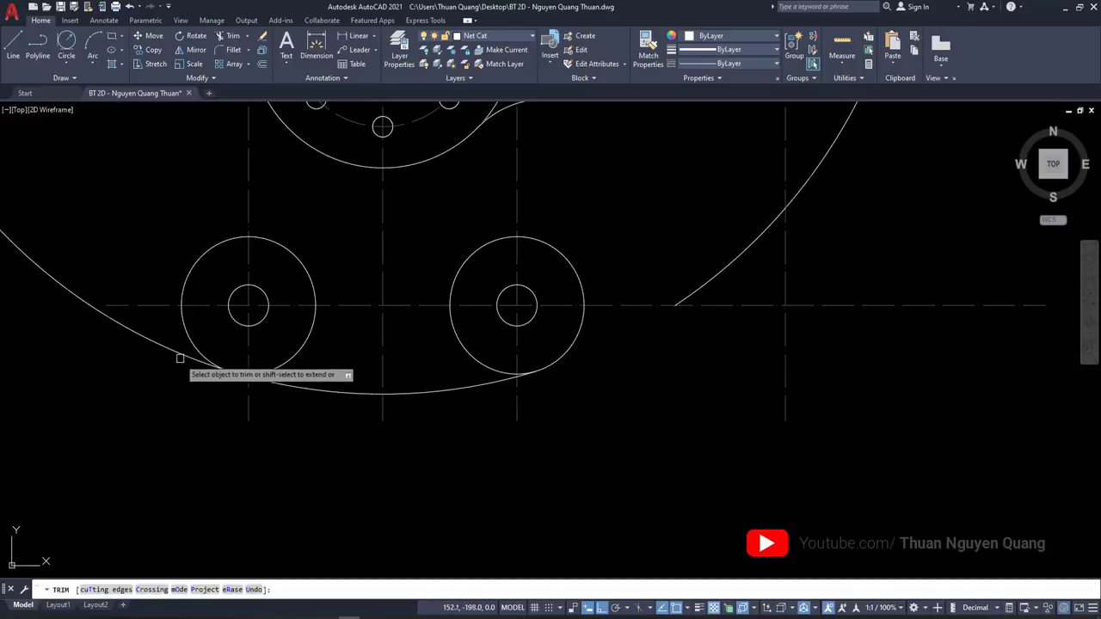
key("Escape")
scroll(344, 423, "down", 5)
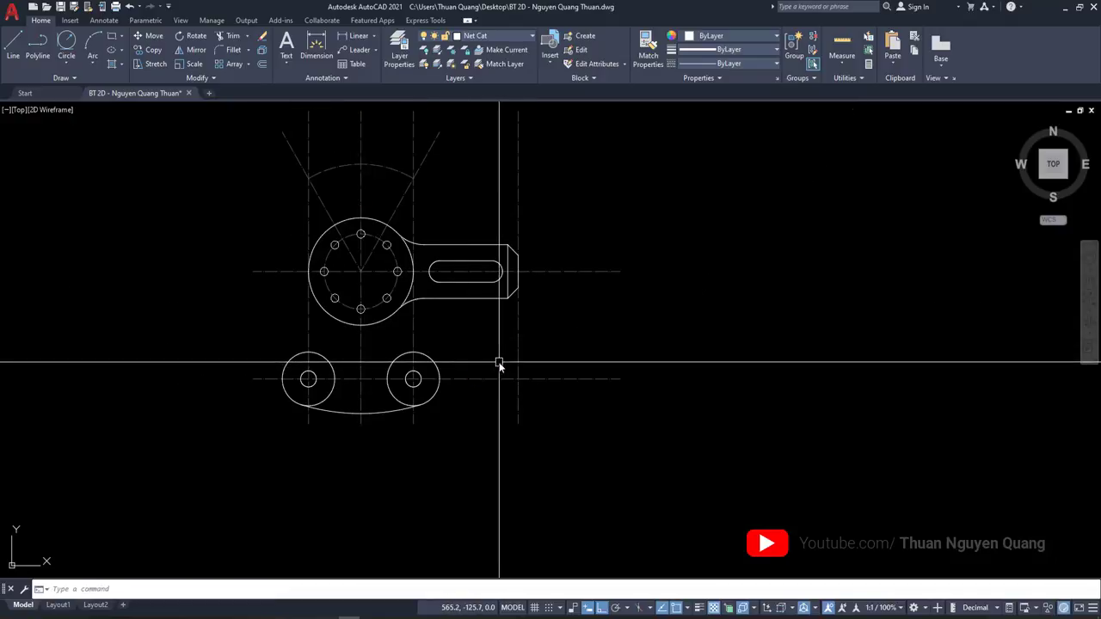
scroll(499, 364, "down", 3)
middle_click_drag(499, 364, 527, 374)
scroll(527, 373, "up", 5)
key("alt+Tab")
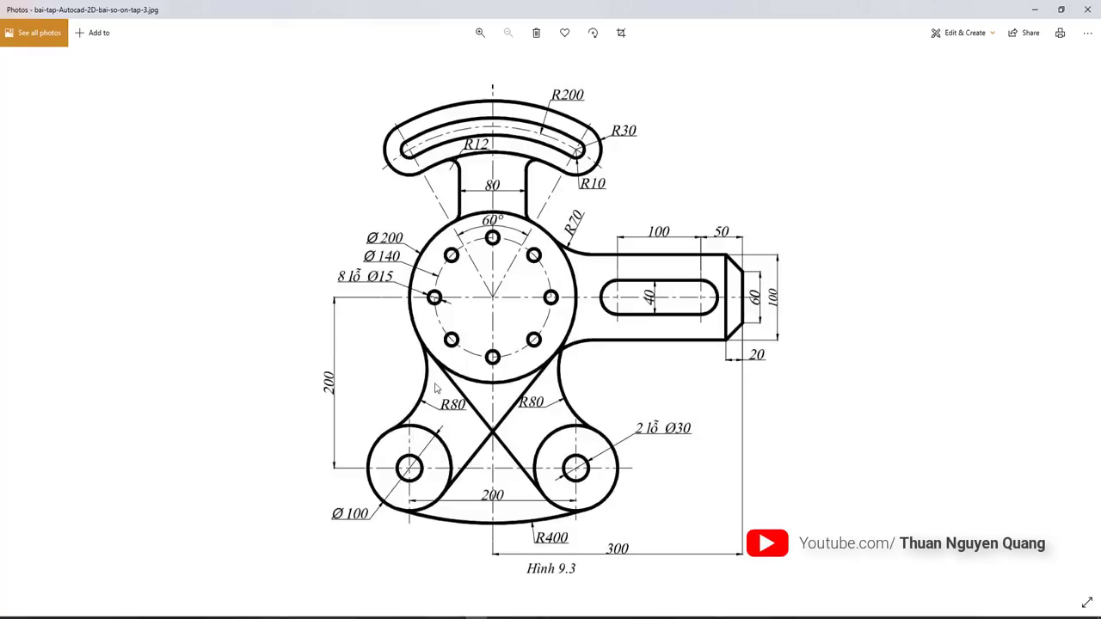
Draw a radius-80 circle tangent to the hub and the lower-left boss
key("alt+Tab")
left_click(66, 63)
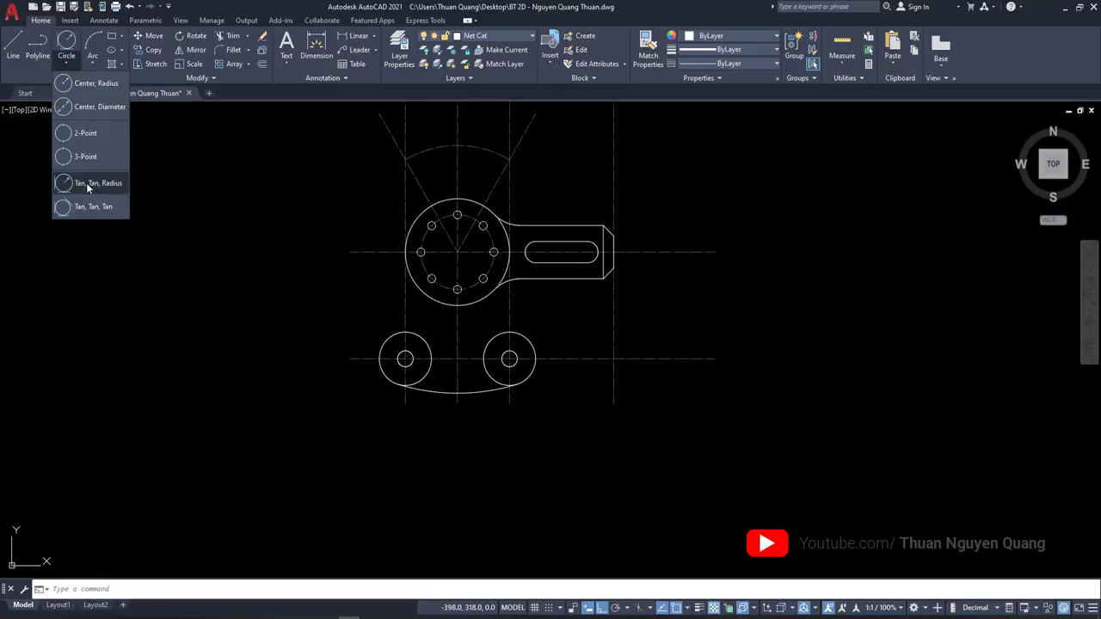
left_click(86, 182)
scroll(381, 313, "up", 4)
scroll(464, 258, "up", 2)
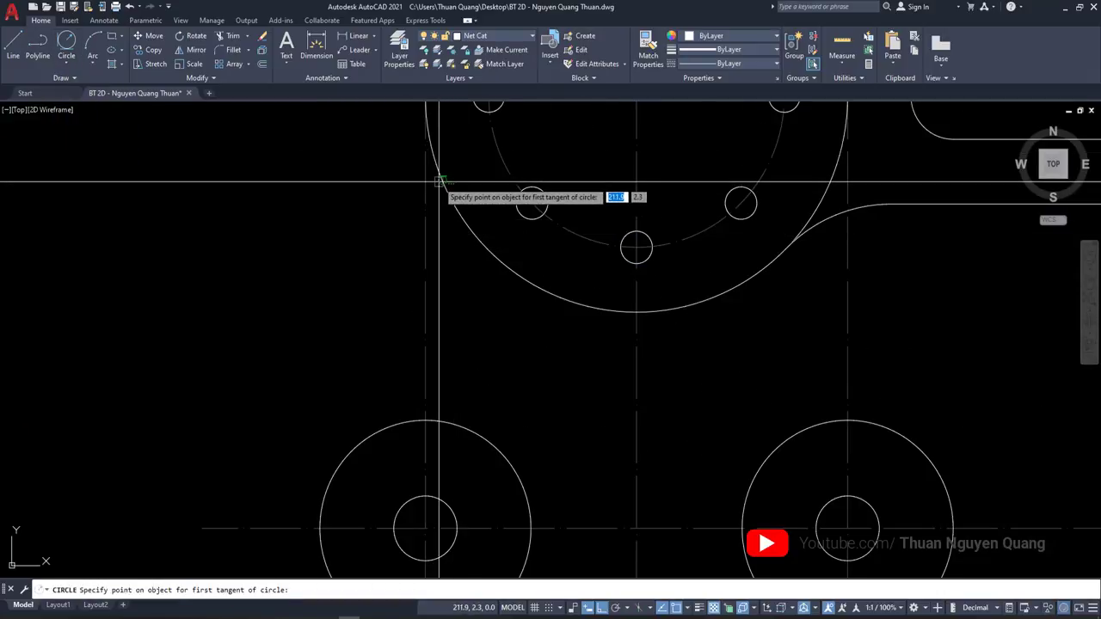
left_click(439, 181)
left_click(363, 442)
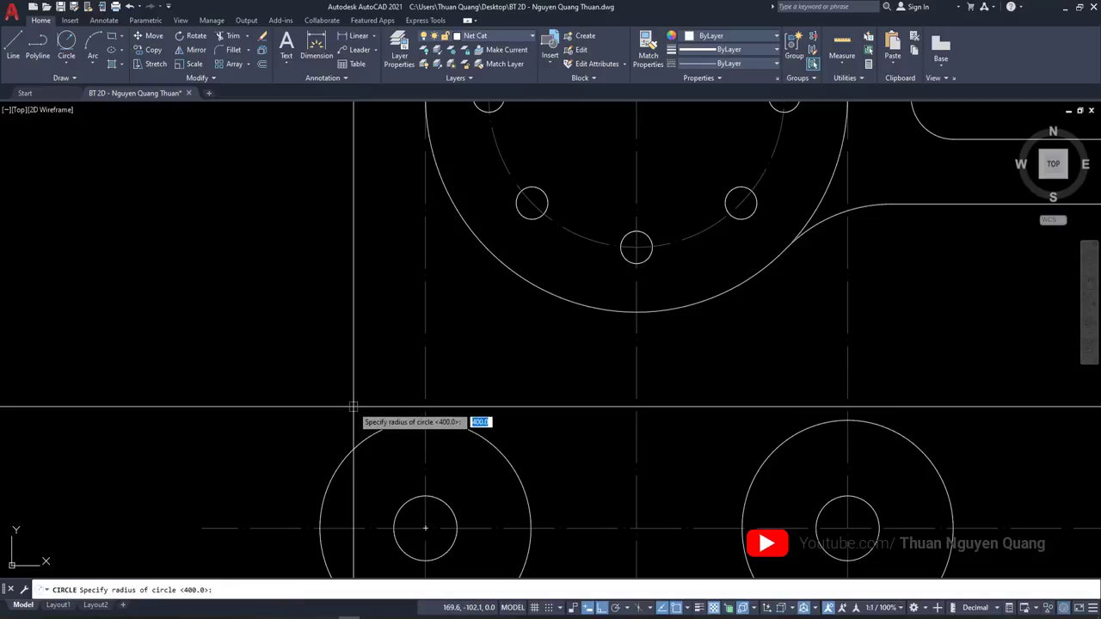
key("Return")
type("TR")
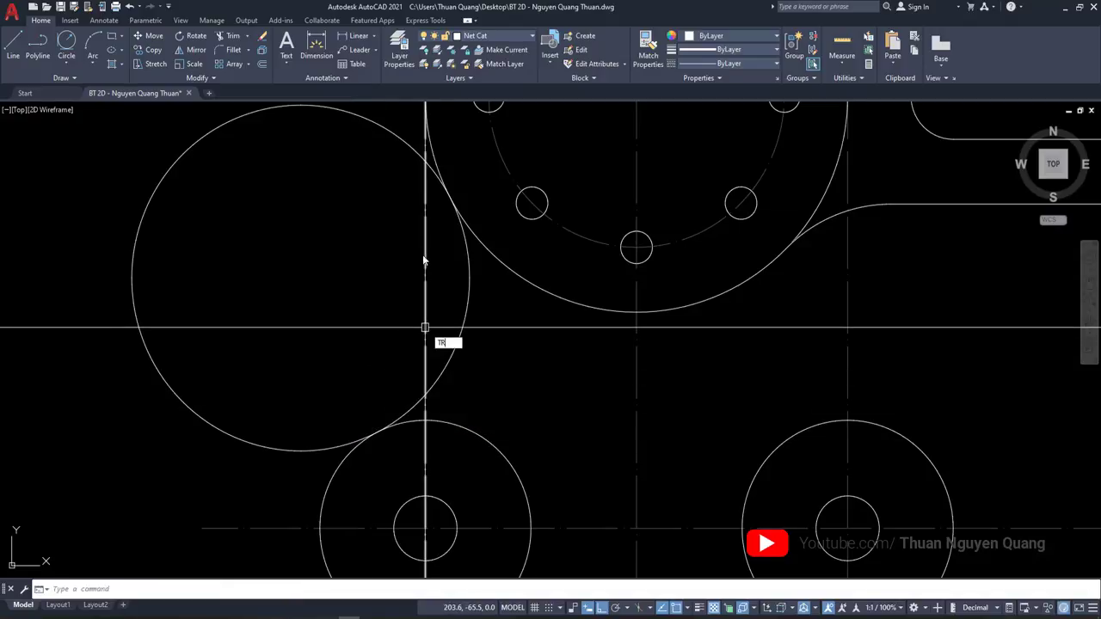
Trim the R80 circle down to its connecting arc
key("Return")
left_click(399, 144)
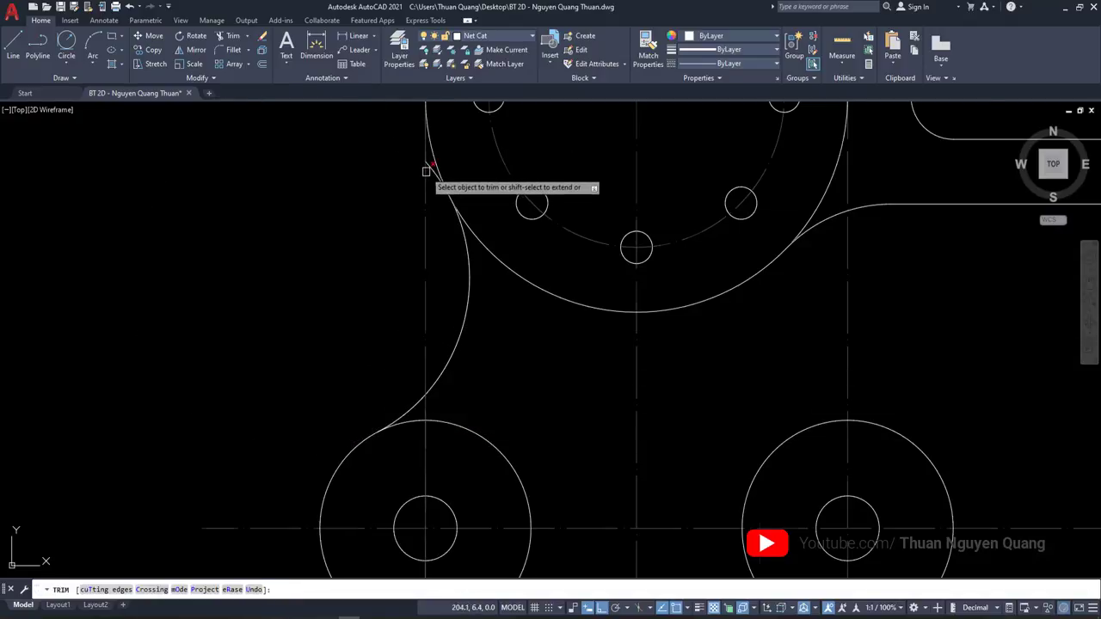
scroll(431, 167, "up", 1)
scroll(432, 167, "down", 3)
key("Escape")
Mirror the connecting arc about the vertical centreline, keeping the original
left_click(430, 308)
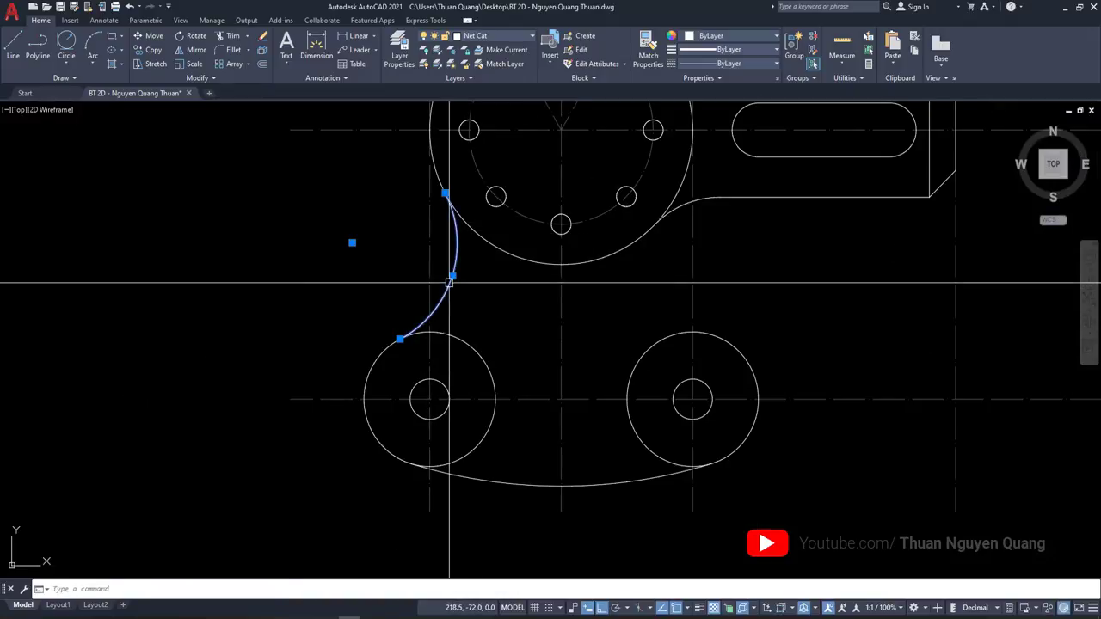
type("MI")
key("Return")
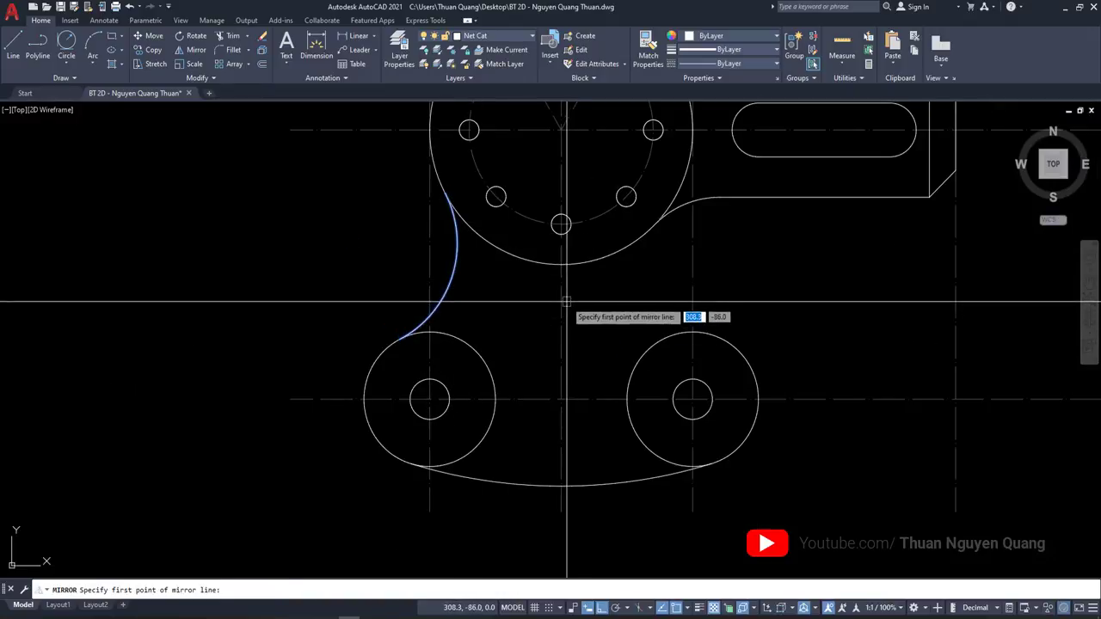
left_click(561, 312)
left_click(561, 326)
left_click(584, 369)
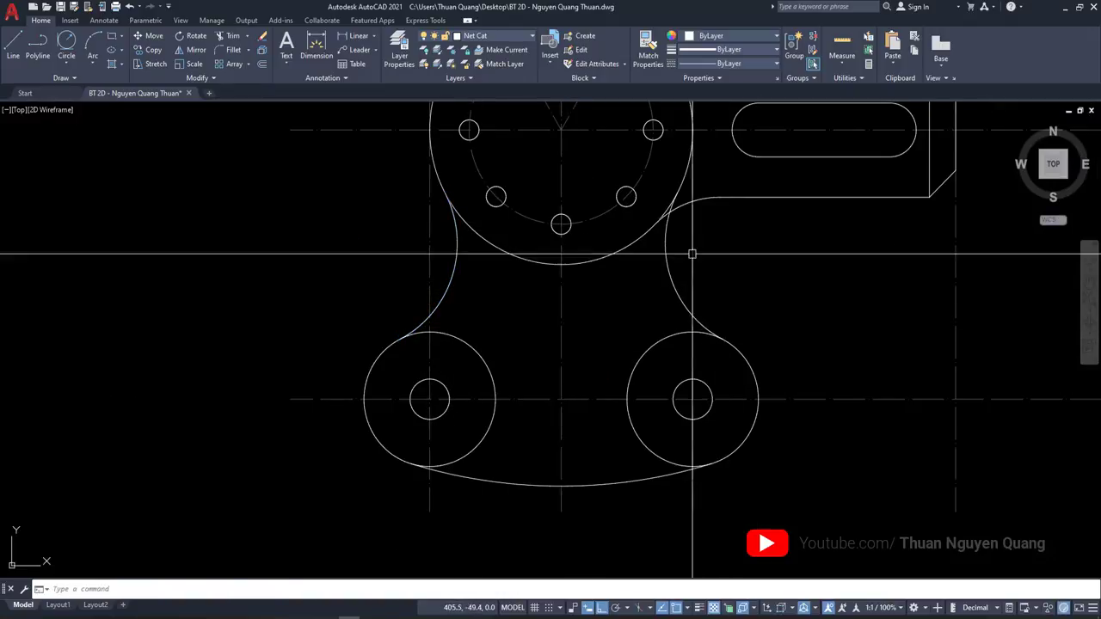
scroll(626, 258, "down", 3)
key("alt+Tab")
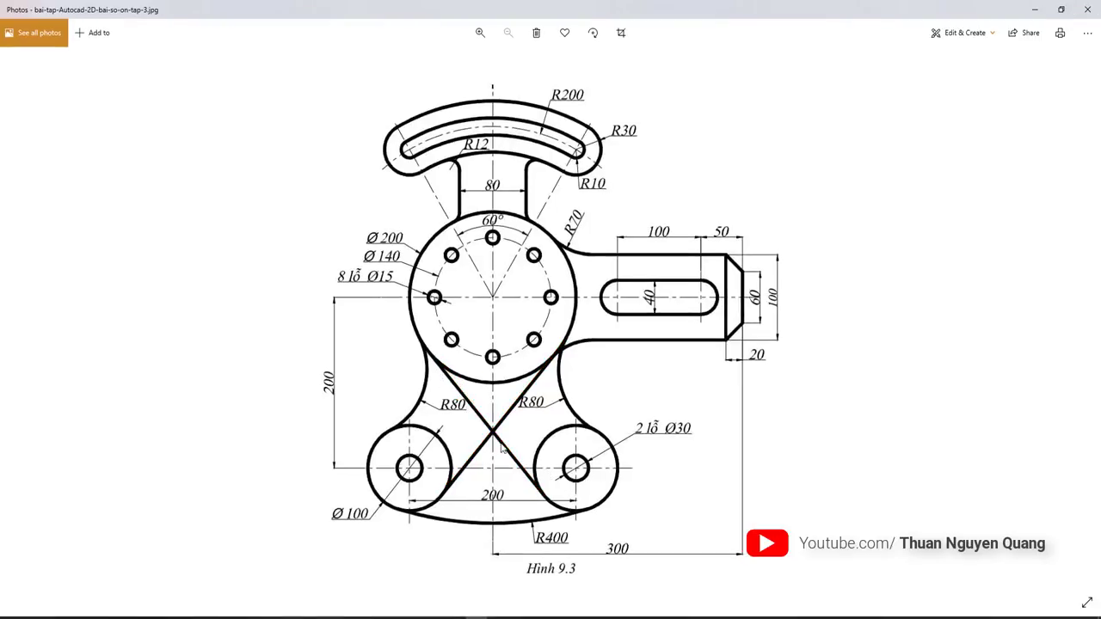
Draw a trial line from the hub to the lower-left boss, then delete it
scroll(467, 364, "up", 3)
scroll(639, 327, "up", 3)
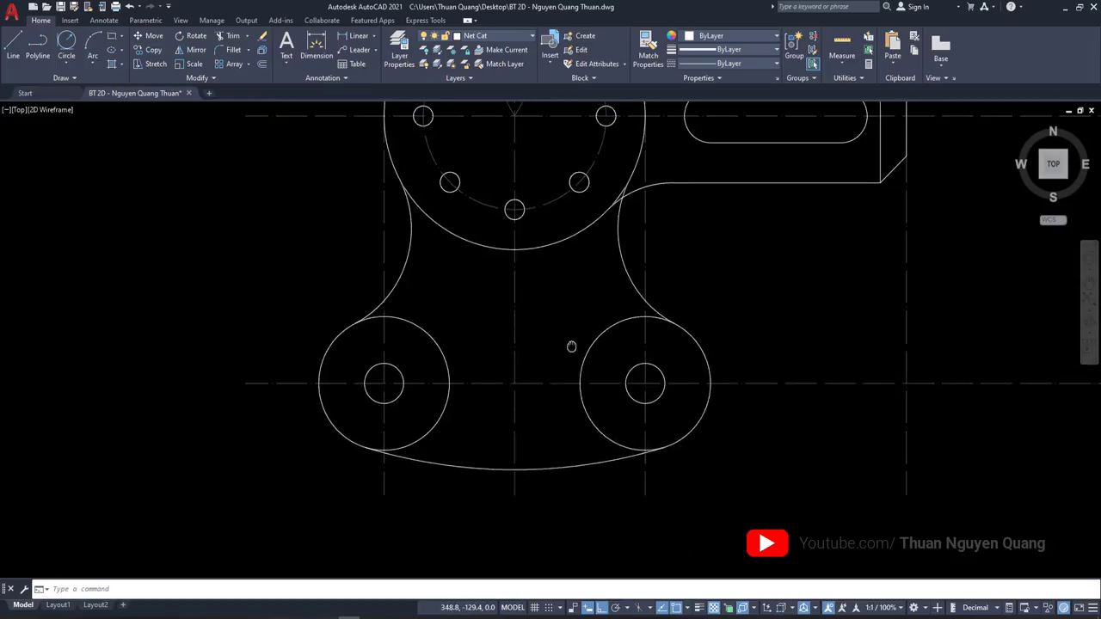
type("L")
key("Return")
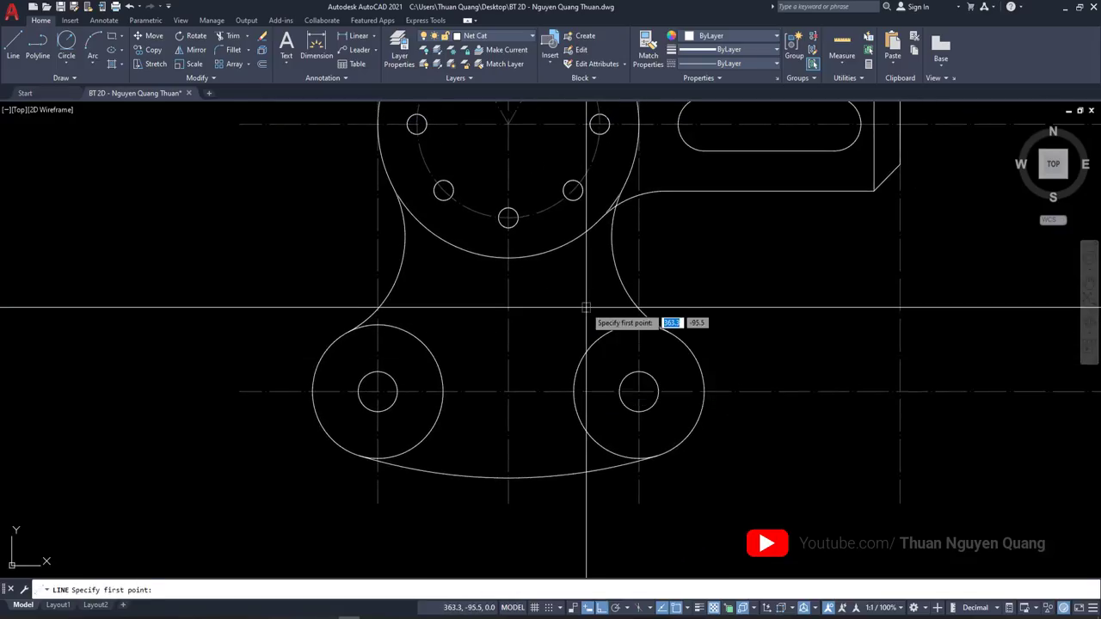
left_click(635, 171)
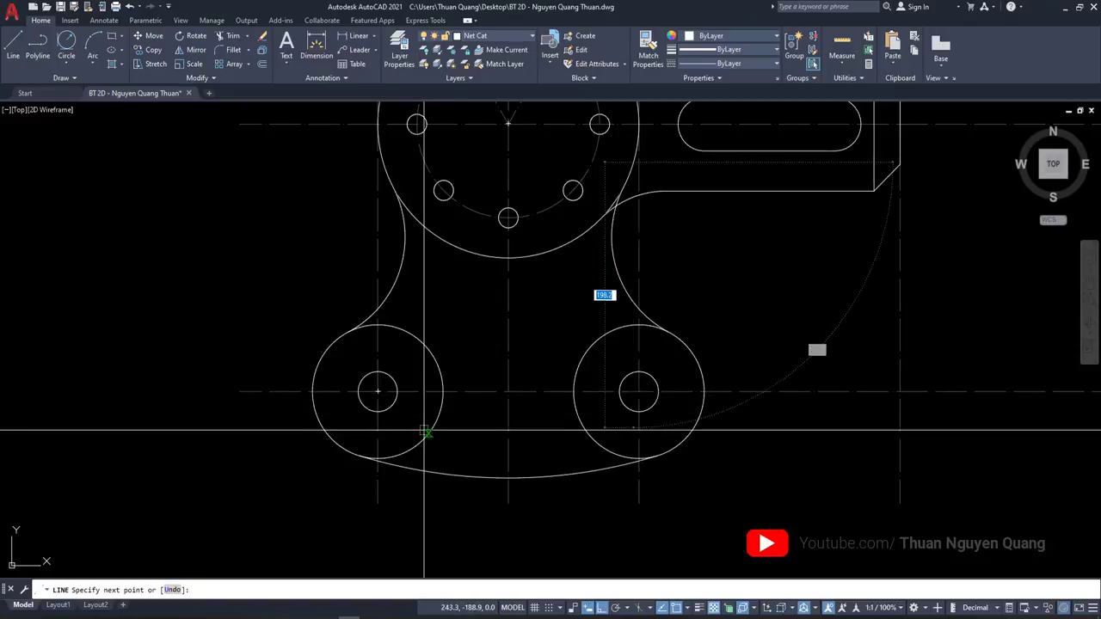
left_click(445, 393)
key("Return")
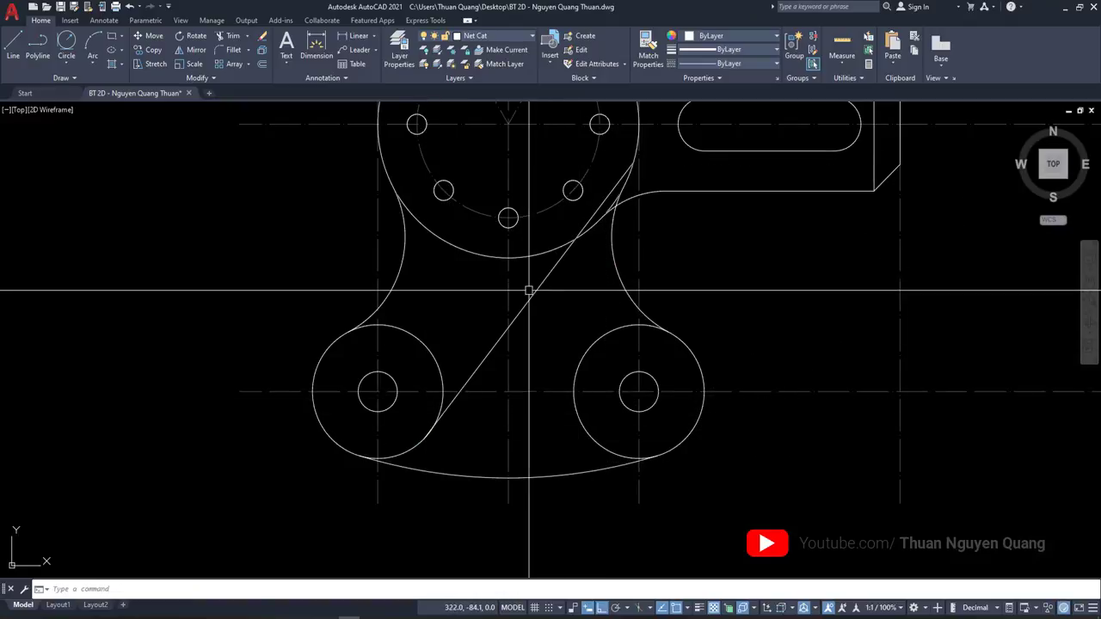
left_click(528, 290)
left_click(541, 306)
key("Delete")
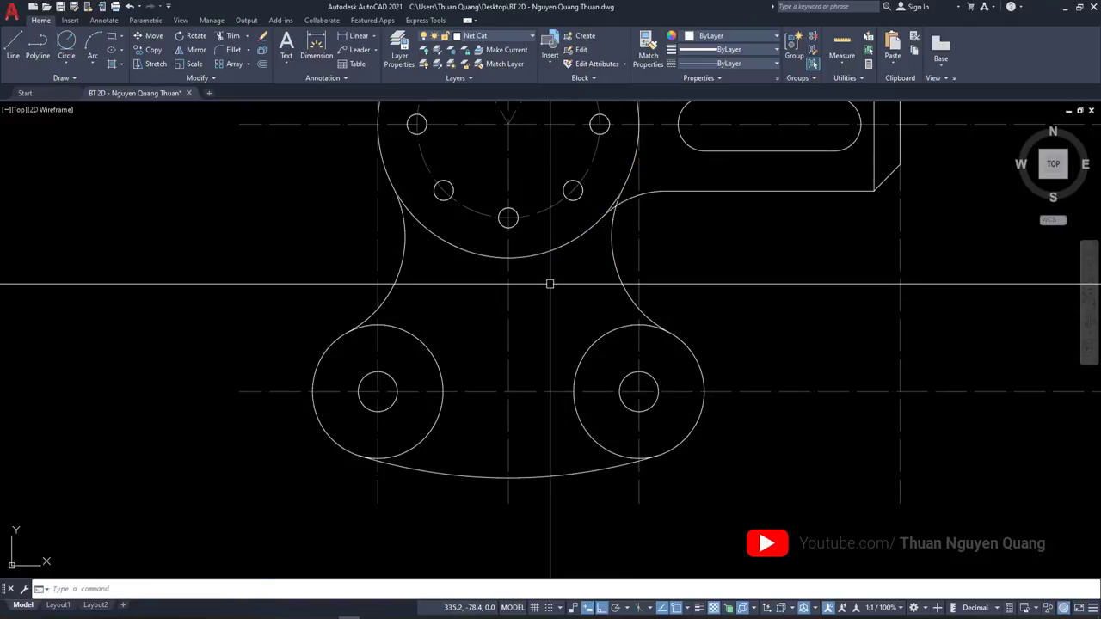
scroll(550, 284, "down", 2)
type("L")
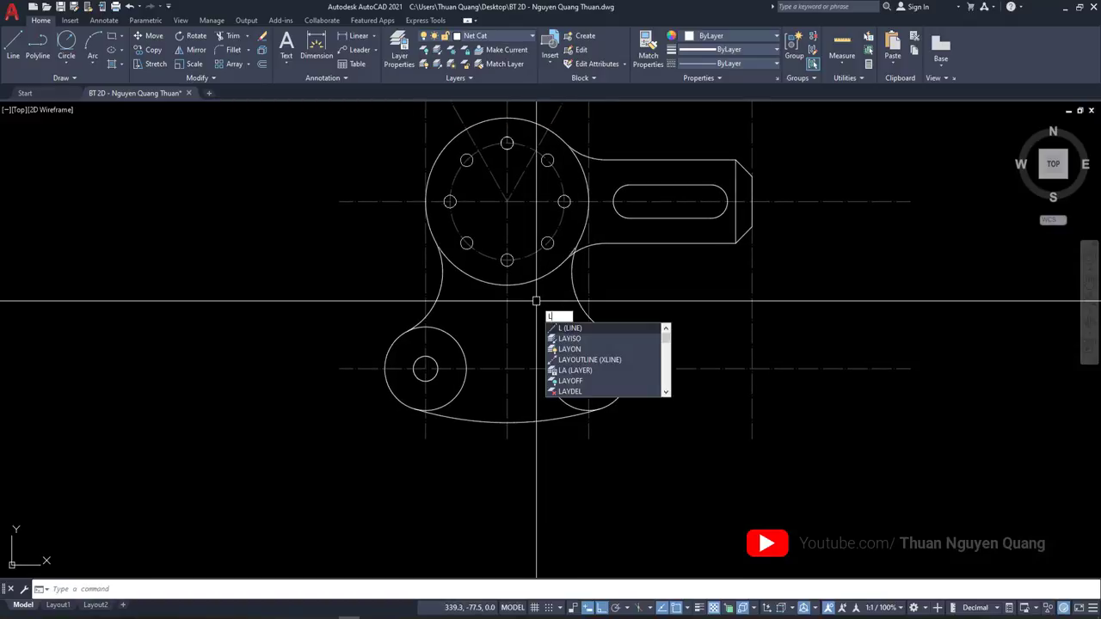
Draw a line tangent to both the hub circle and the lower-left boss
key("Return")
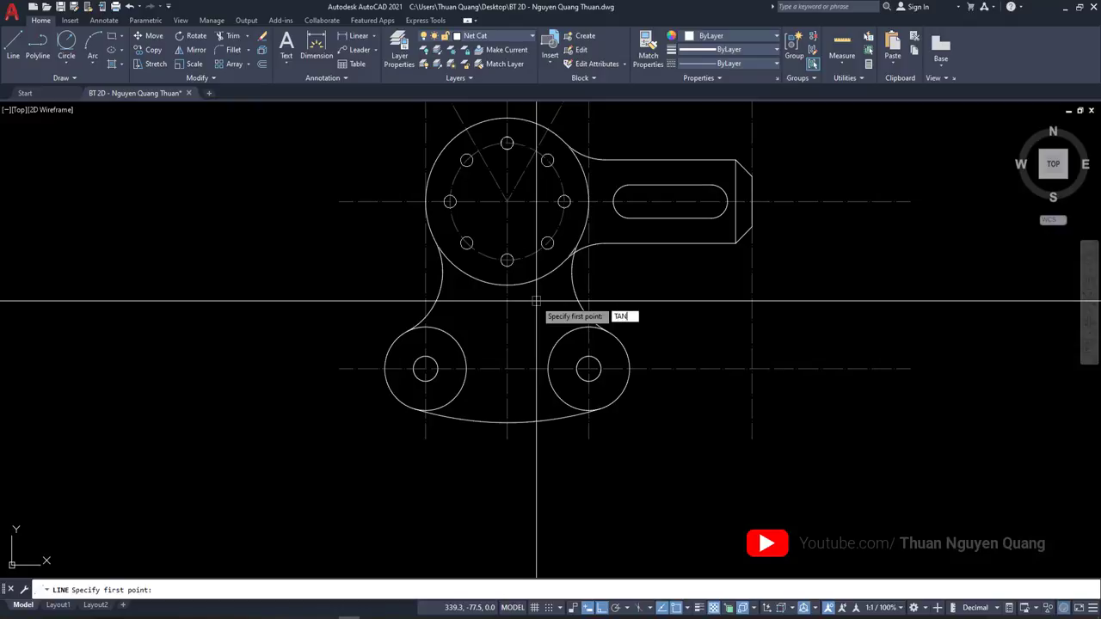
key("Return")
scroll(556, 305, "up", 2)
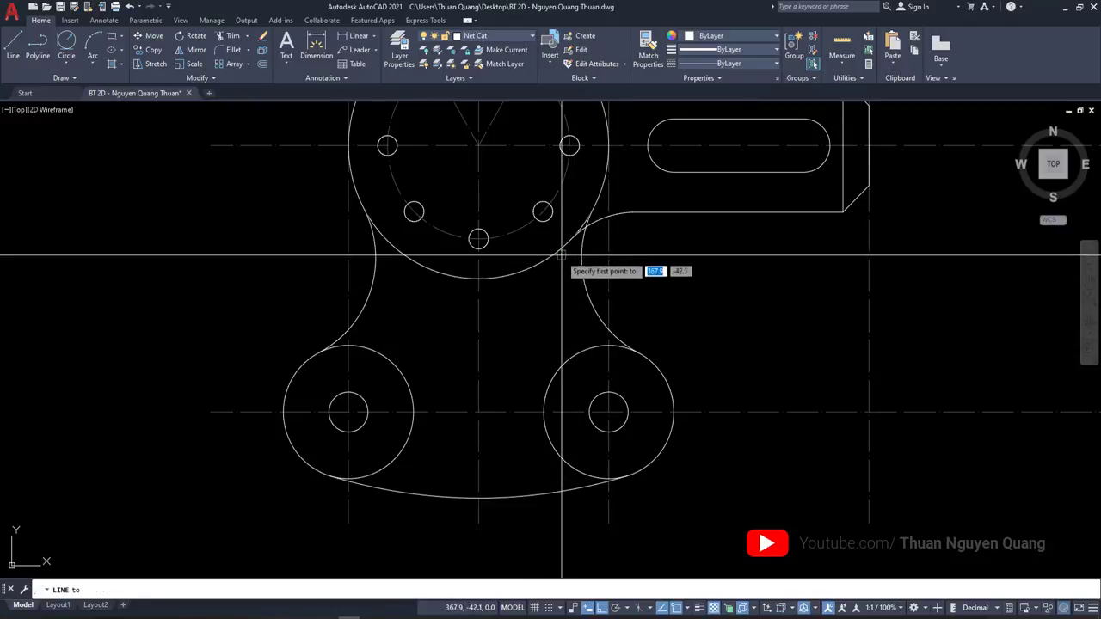
scroll(559, 252, "up", 3)
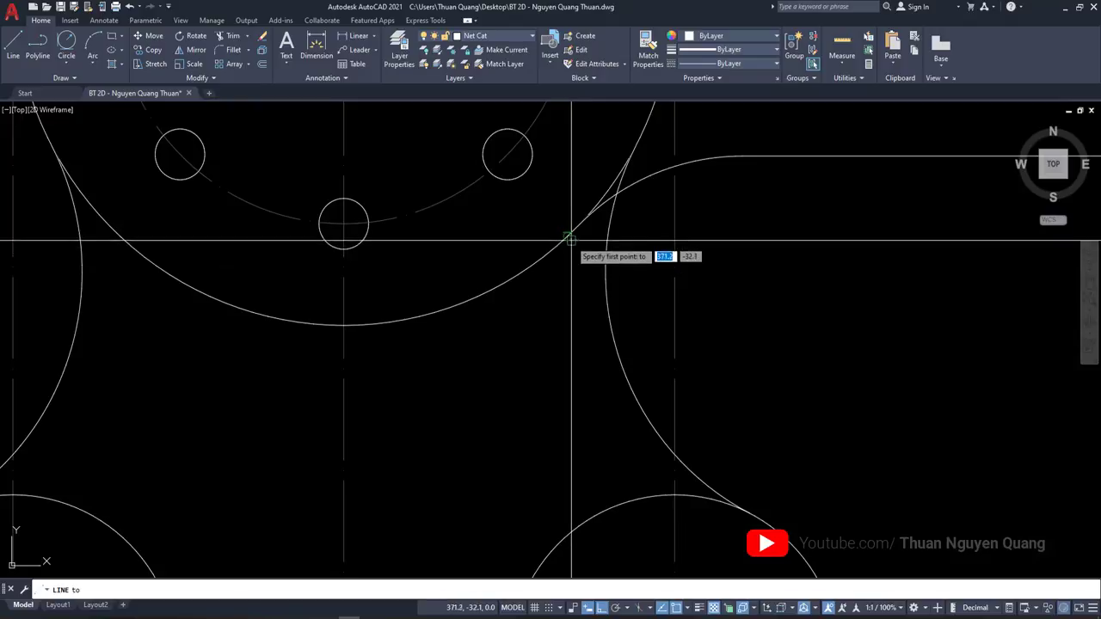
left_click(557, 252)
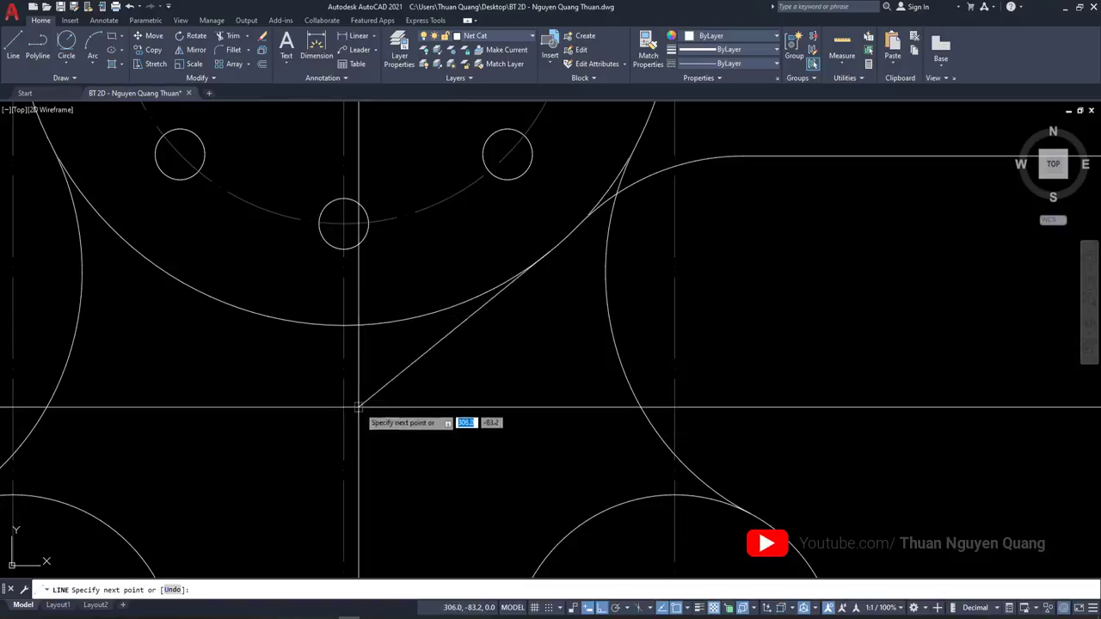
scroll(451, 390, "down", 5)
middle_click_drag(451, 390, 498, 341)
scroll(504, 340, "up", 2)
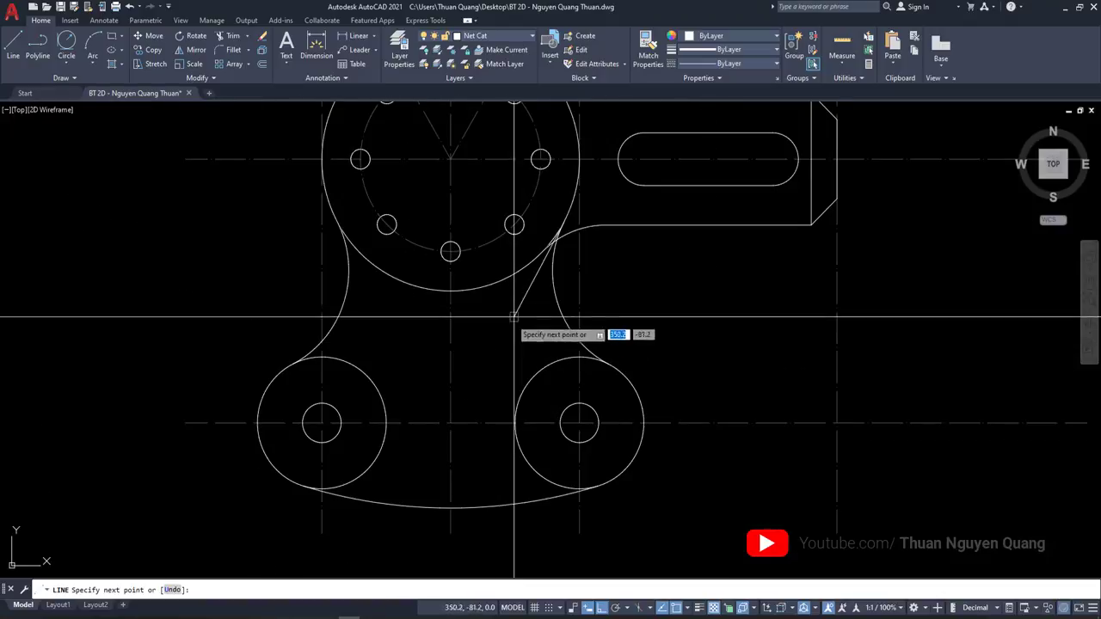
scroll(508, 315, "up", 1)
type("TAN")
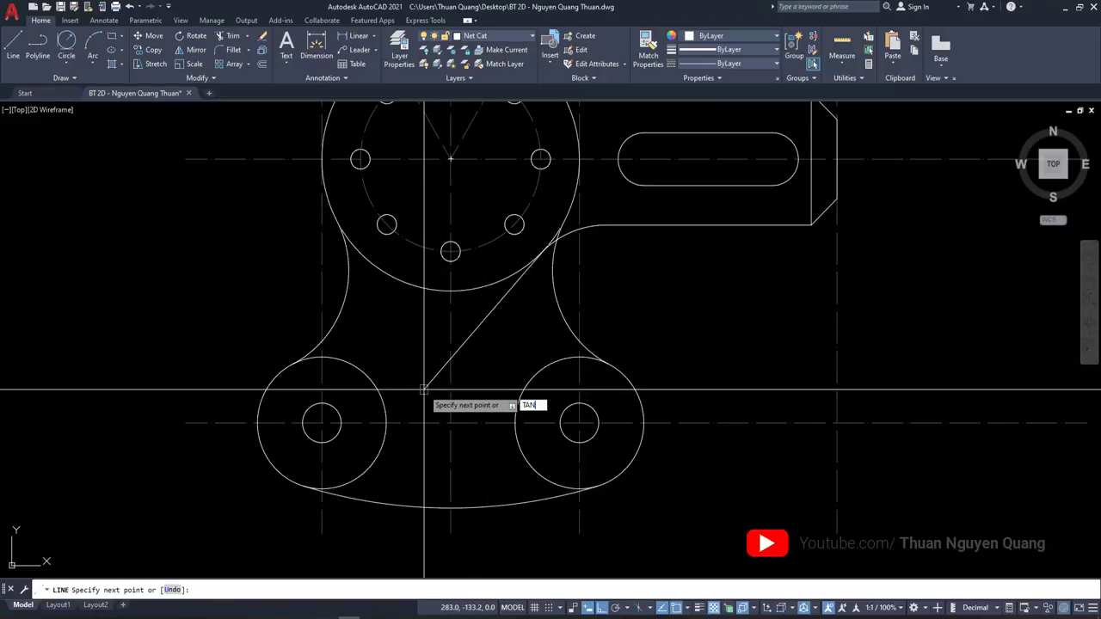
key("Return")
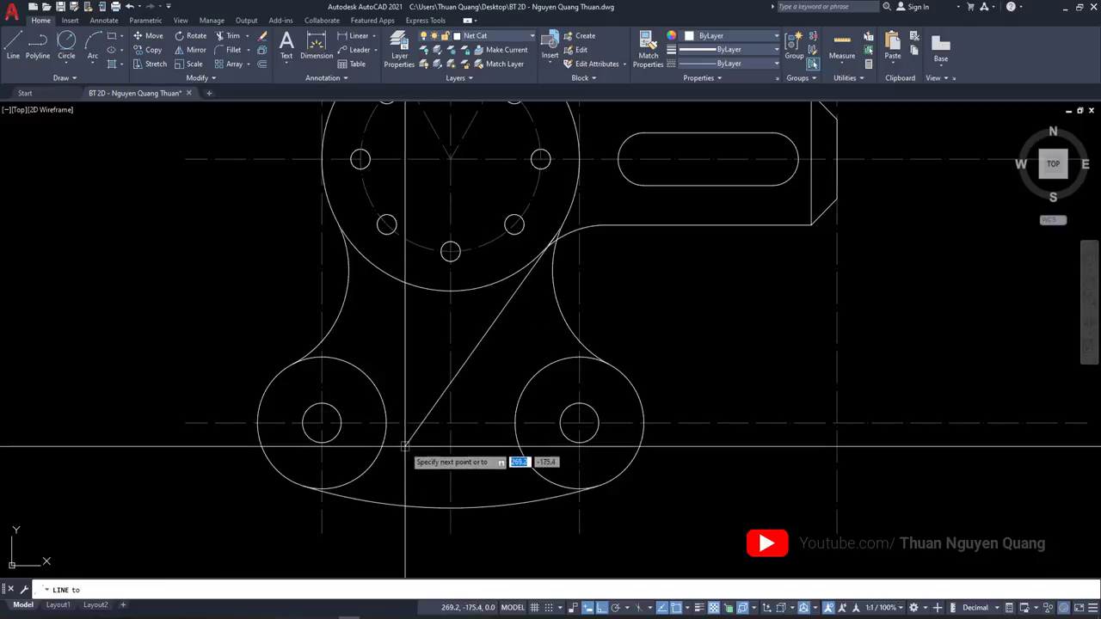
left_click(366, 472)
scroll(387, 447, "down", 1)
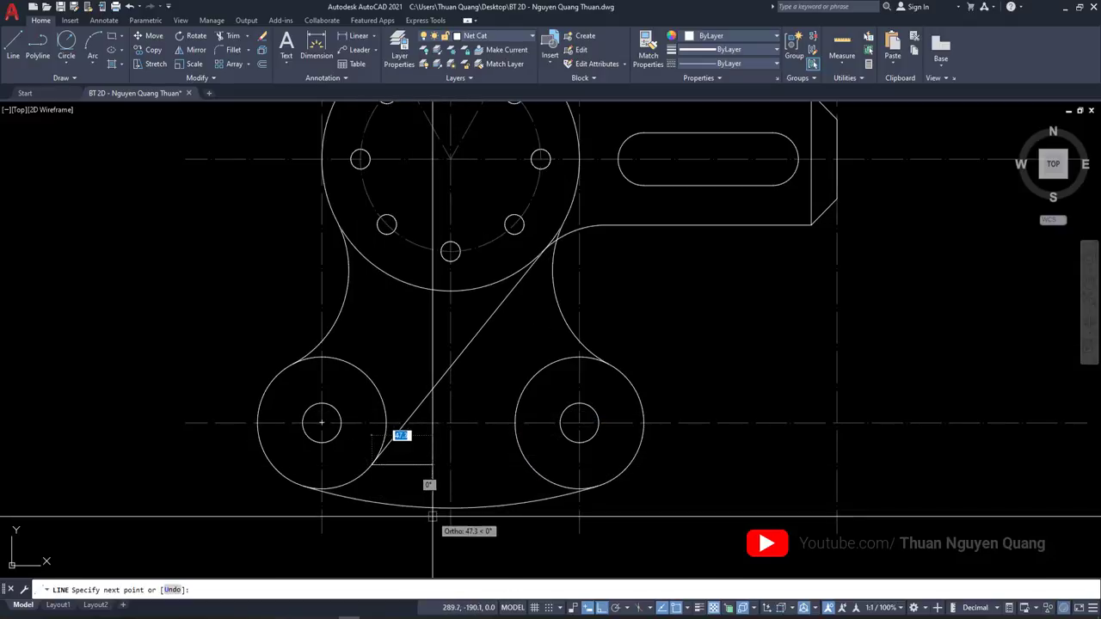
scroll(437, 408, "down", 3)
key("Escape")
scroll(437, 408, "up", 3)
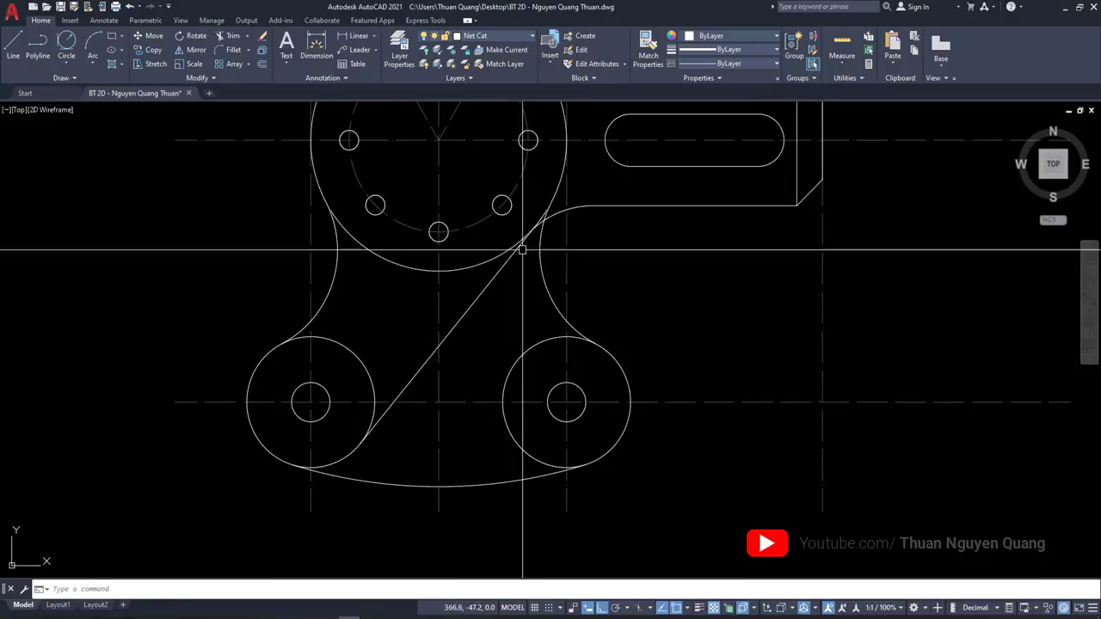
scroll(362, 441, "up", 1)
Mirror the tangent line about the vertical centreline, keeping the original
left_click(465, 315)
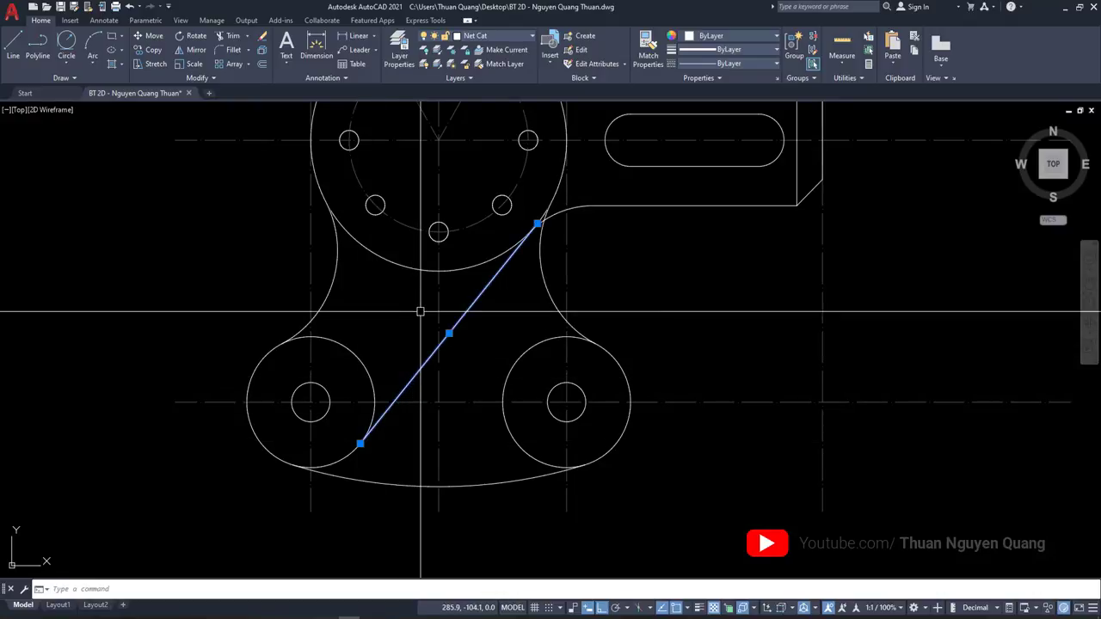
scroll(468, 297, "down", 2)
key("Escape")
scroll(472, 330, "up", 2)
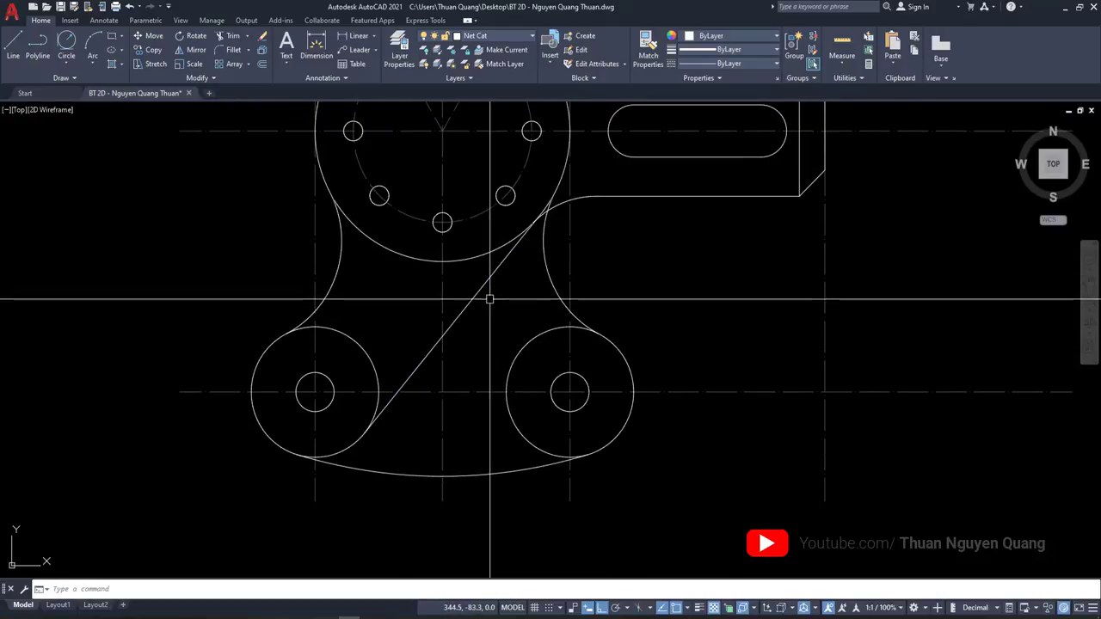
scroll(484, 295, "up", 3)
middle_click_drag(403, 373, 418, 363)
left_click(464, 323)
type("MI")
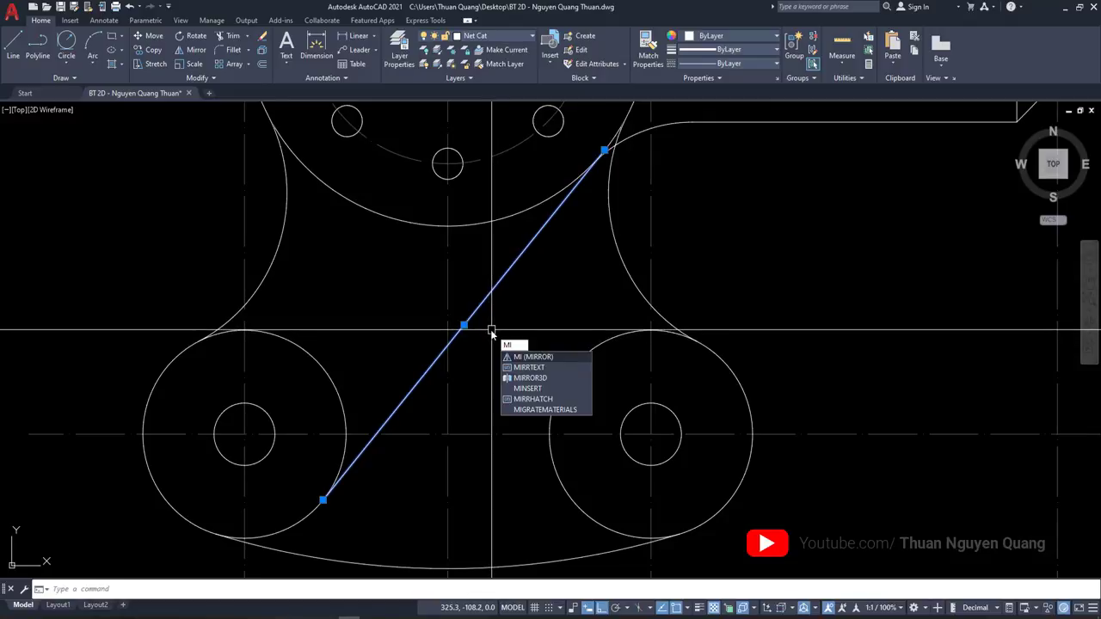
key("Return")
left_click(447, 276)
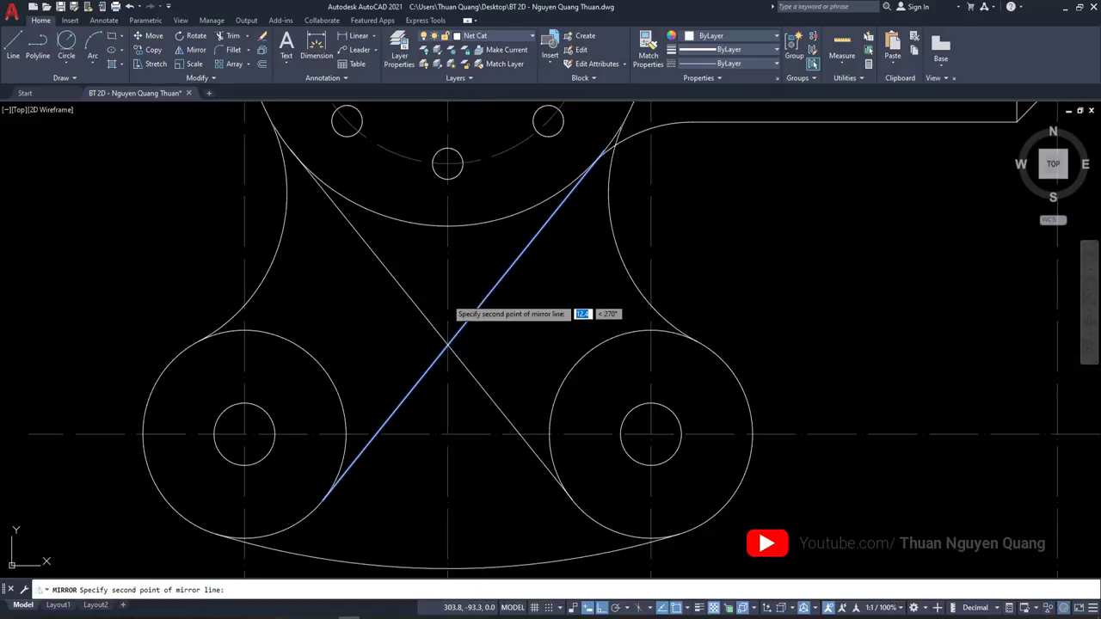
left_click(447, 297)
key("Return")
scroll(527, 314, "down", 3)
scroll(527, 314, "down", 5)
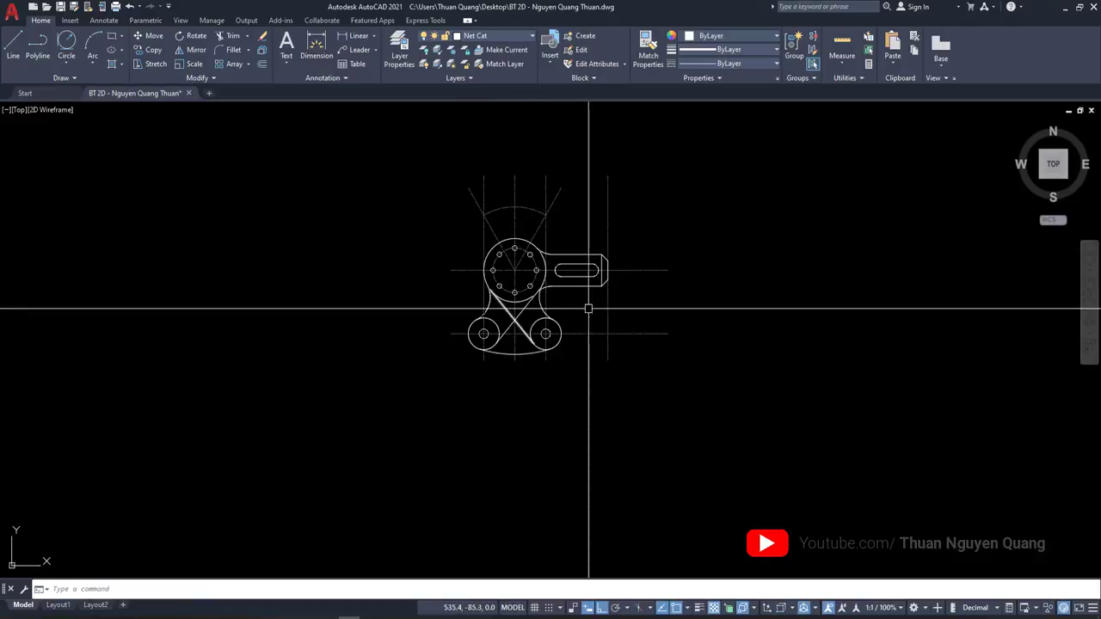
scroll(563, 339, "up", 2)
scroll(563, 339, "up", 3)
scroll(562, 339, "down", 2)
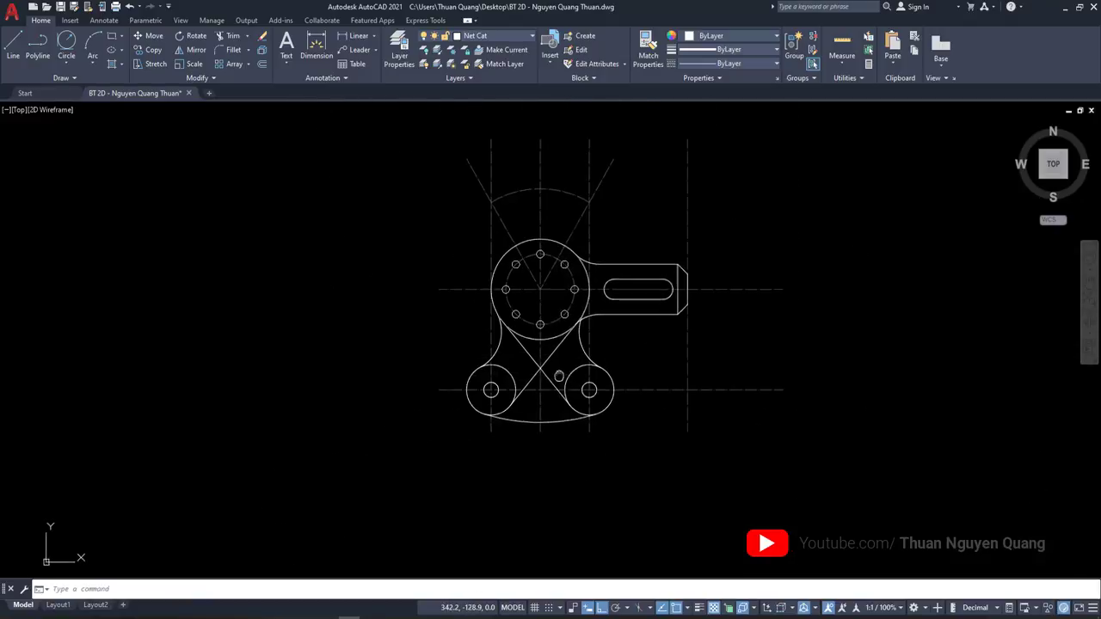
scroll(629, 309, "up", 2)
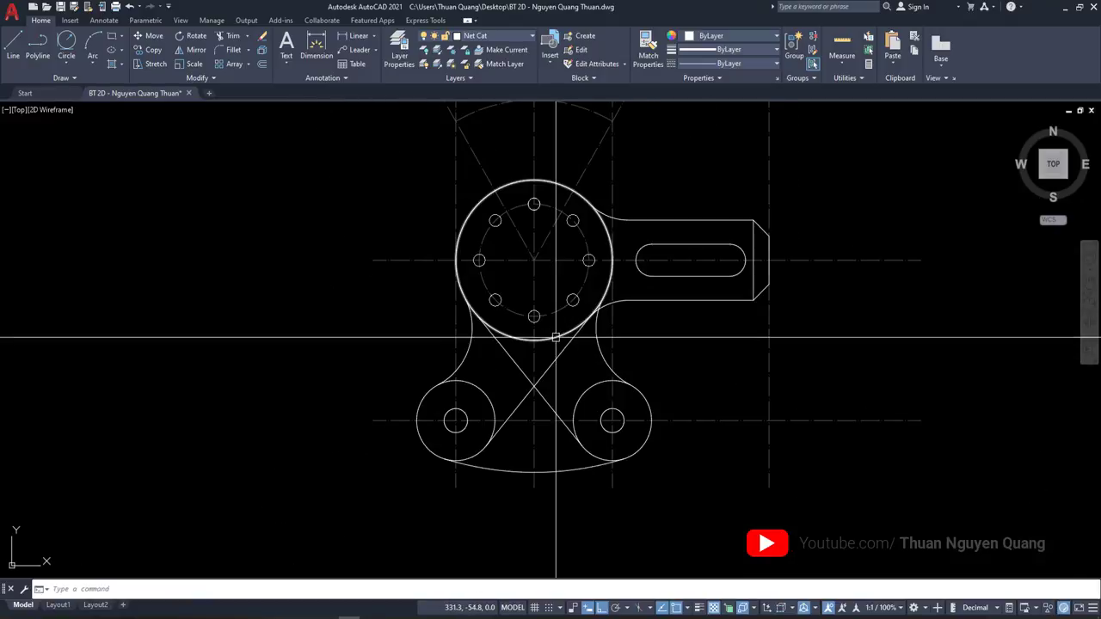
Toggle lineweight display until the part outlines show at their thick lineweights
left_click(701, 609)
left_click(702, 610)
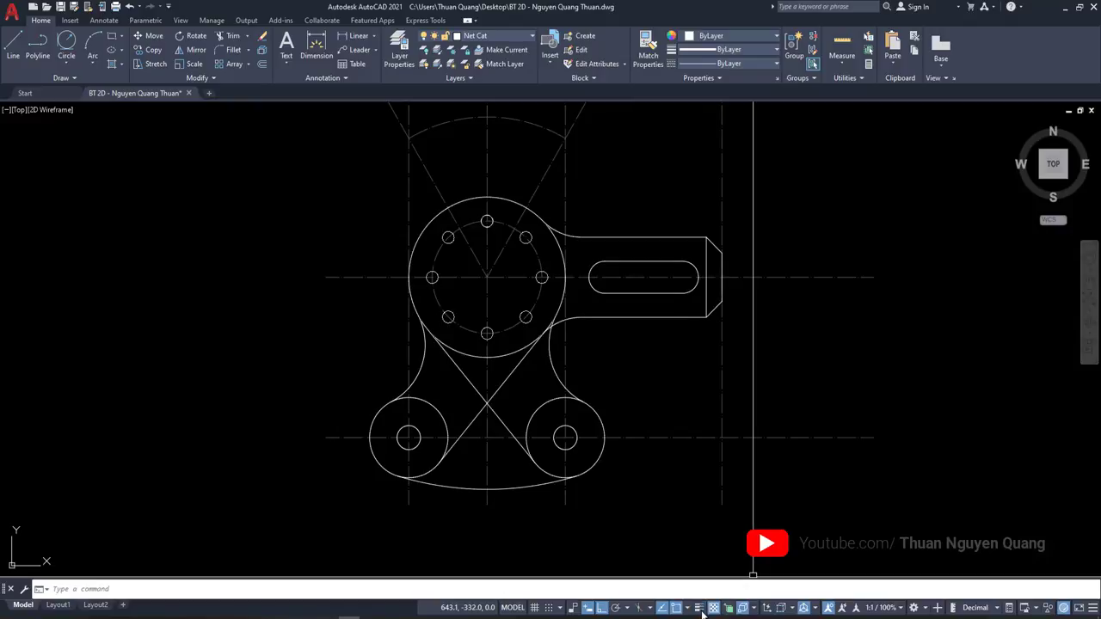
left_click(702, 610)
left_click(701, 610)
left_click(702, 610)
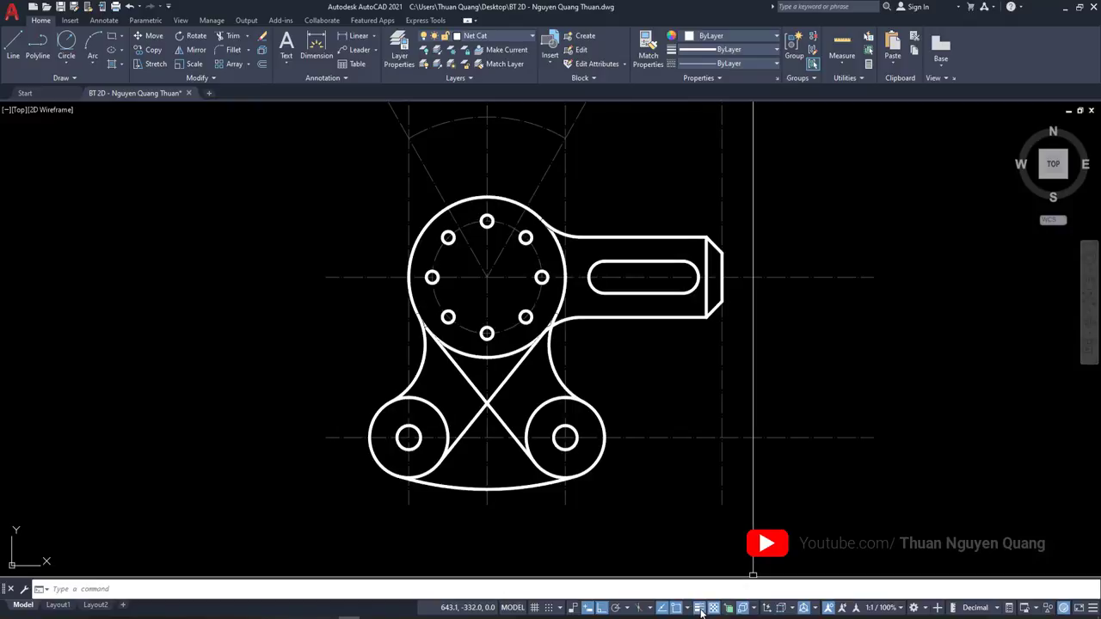
left_click(701, 610)
left_click(701, 610)
Switch between the Photos reference and the AutoCAD drawing from the taskbar
left_click(476, 616)
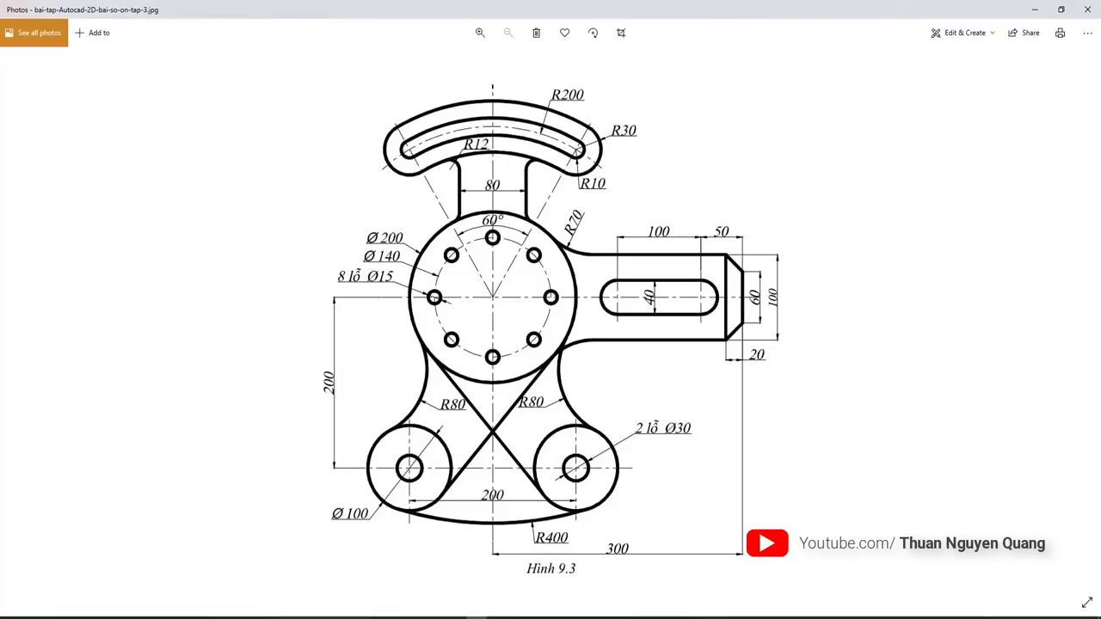
left_click(476, 616)
left_click(476, 616)
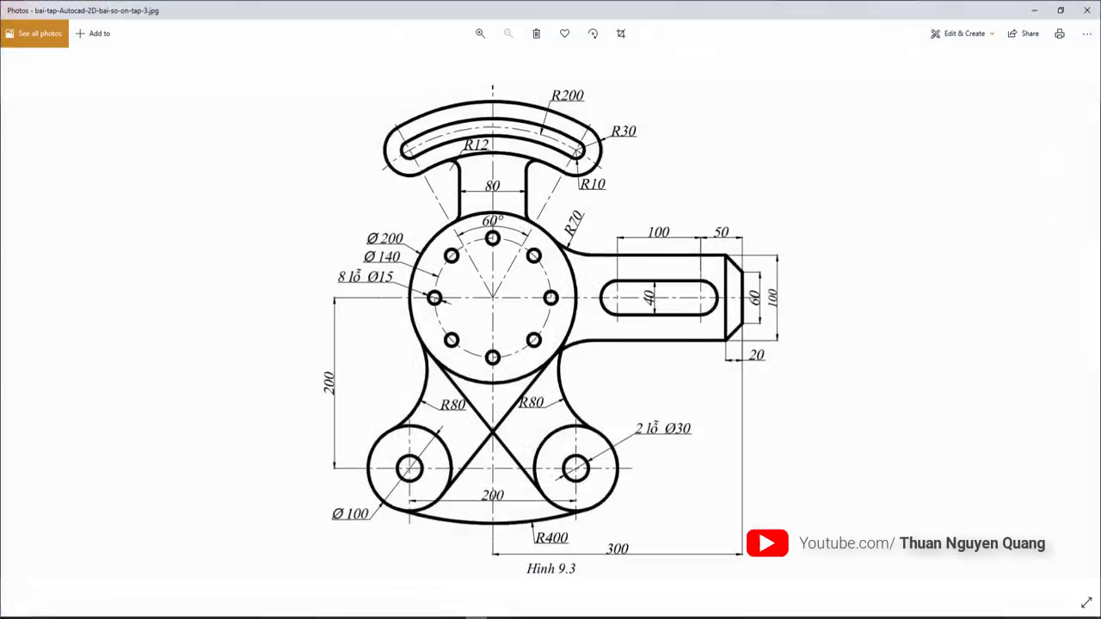
left_click(476, 616)
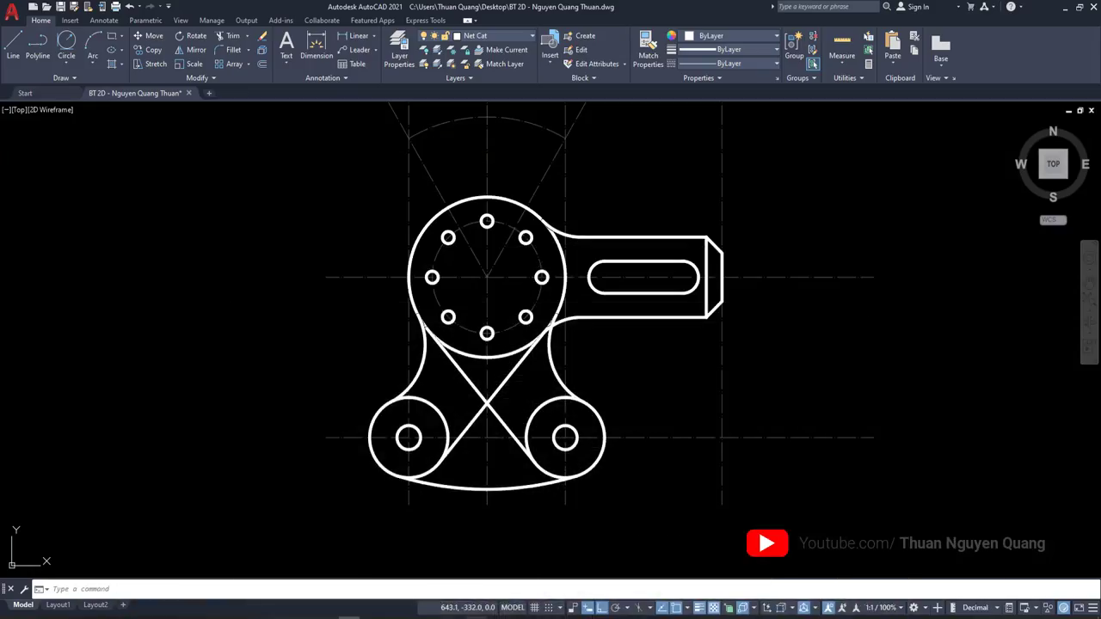
Turn lineweight display off, then review the reference's R200 curved handle
left_click(699, 610)
scroll(536, 226, "down", 4)
scroll(562, 211, "up", 6)
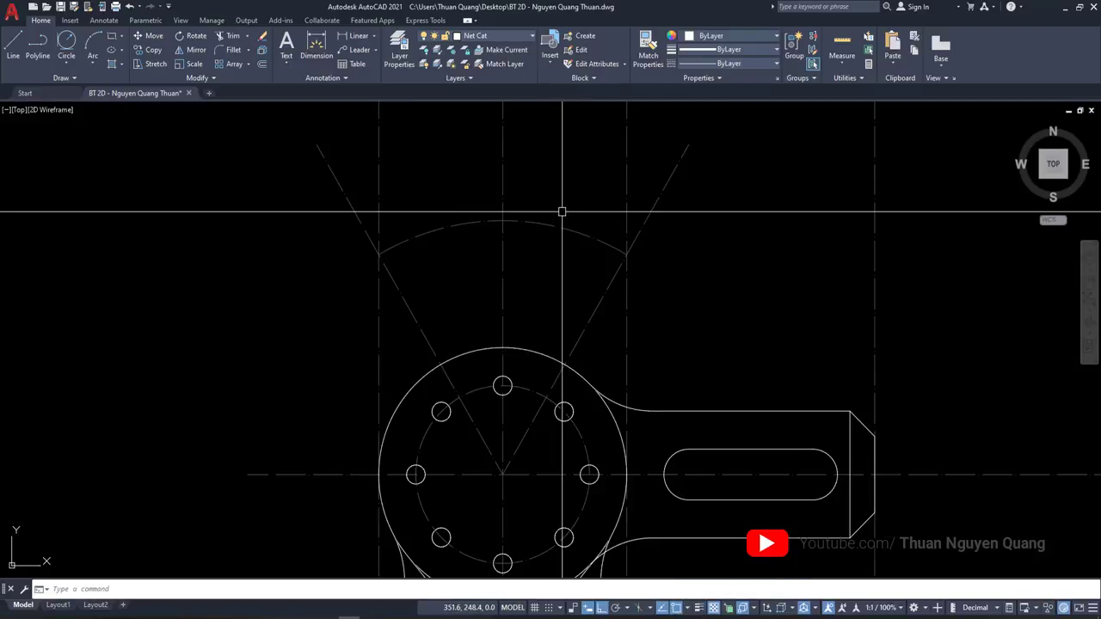
scroll(561, 211, "down", 3)
key("alt+Tab")
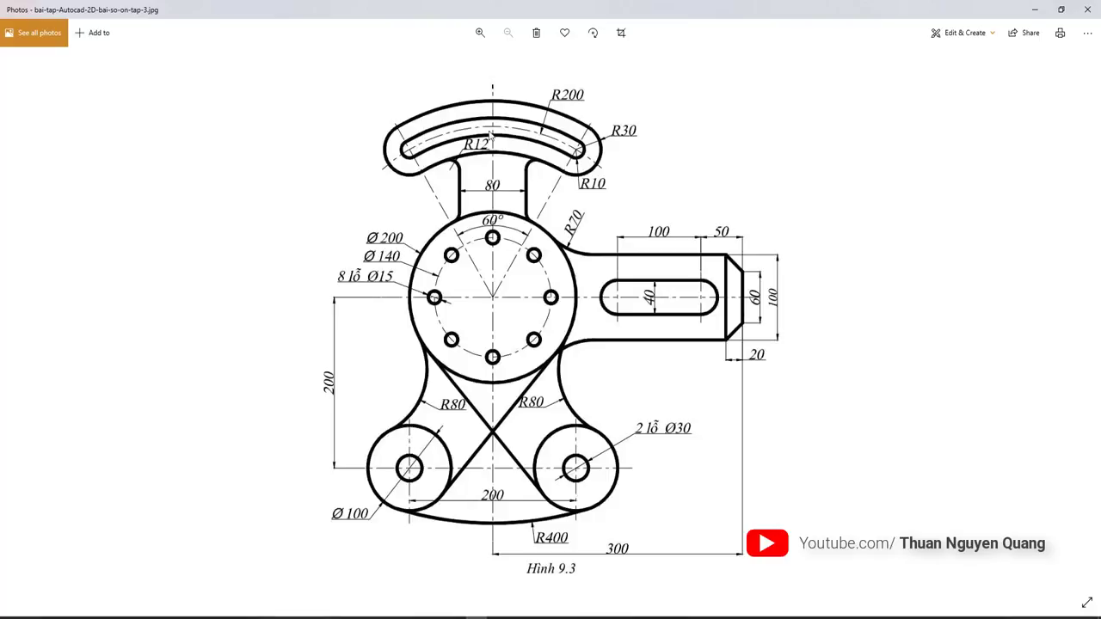
key("alt+Tab")
left_click(215, 69)
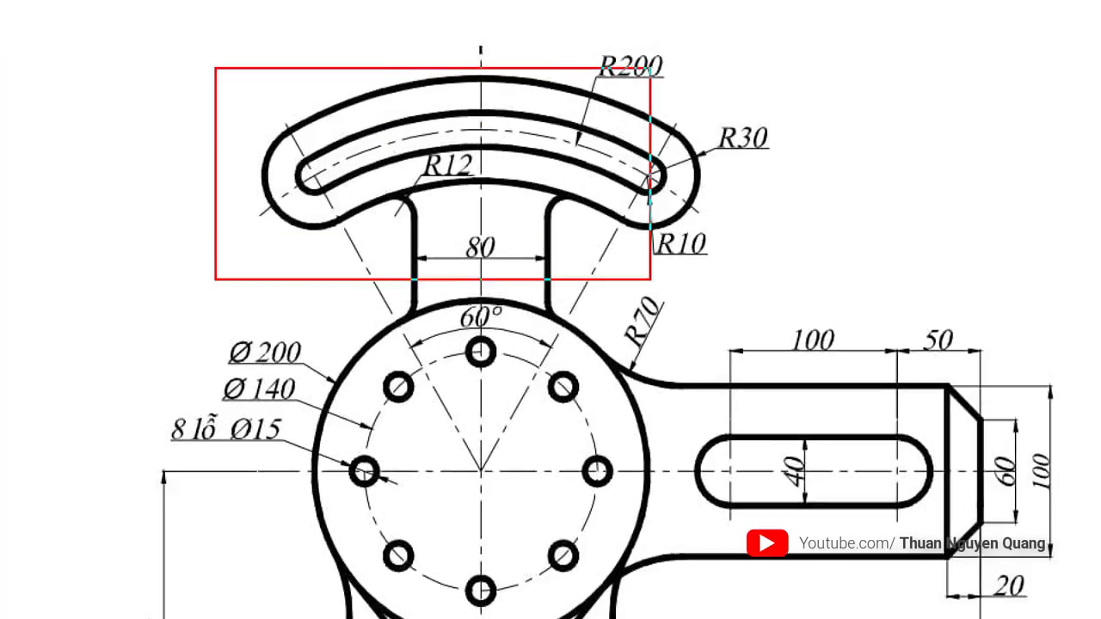
Select the guide arc, both 60° fan lines and the vertical centreline above the hub
key("alt+Tab")
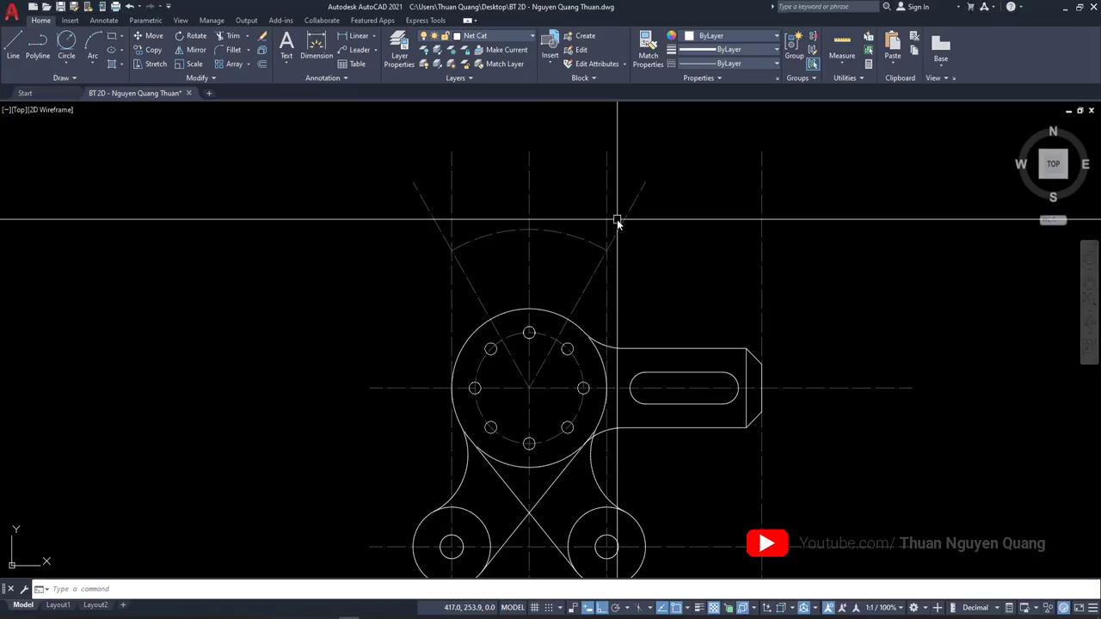
scroll(614, 216, "up", 2)
left_click(624, 314)
scroll(626, 320, "up", 2)
left_click(539, 203)
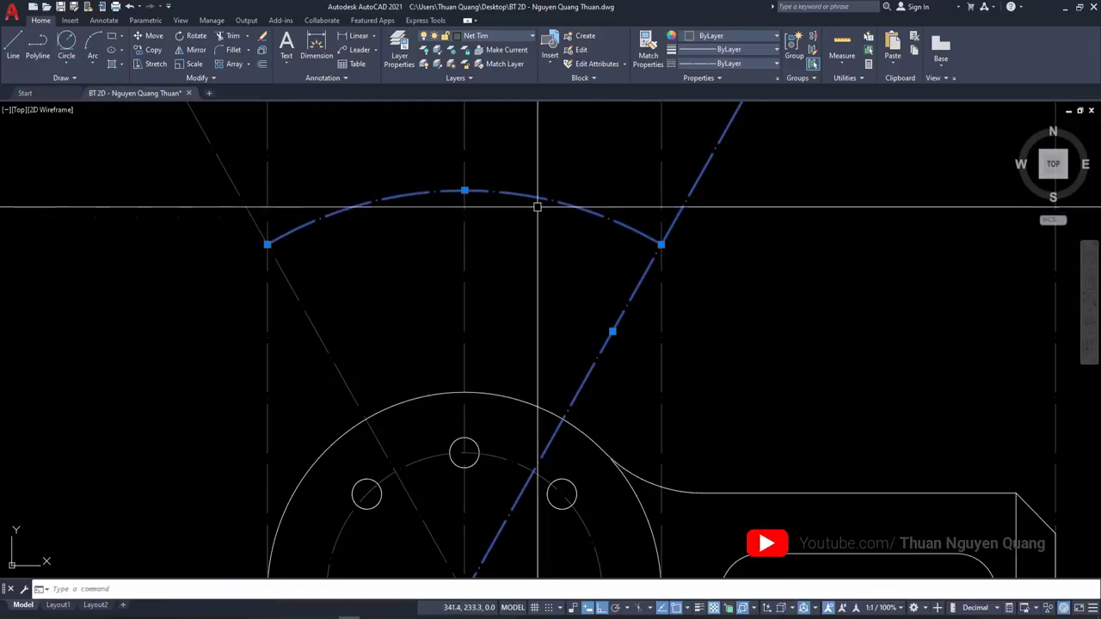
scroll(539, 206, "down", 2)
left_click(444, 256)
left_click(404, 307)
scroll(403, 307, "down", 1)
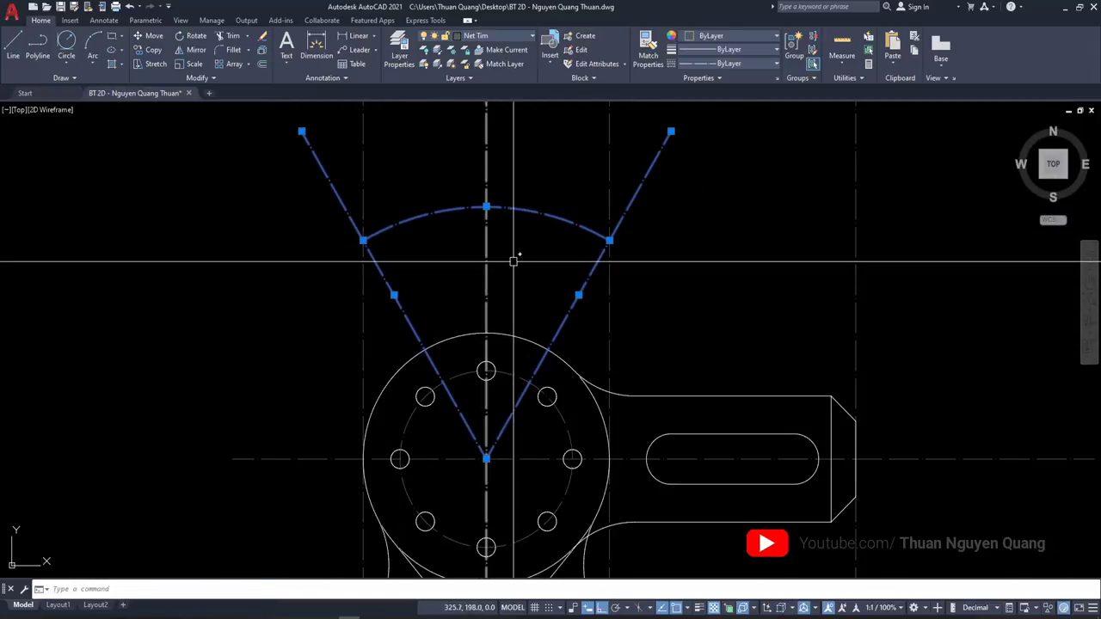
left_click(484, 250)
scroll(551, 257, "down", 1)
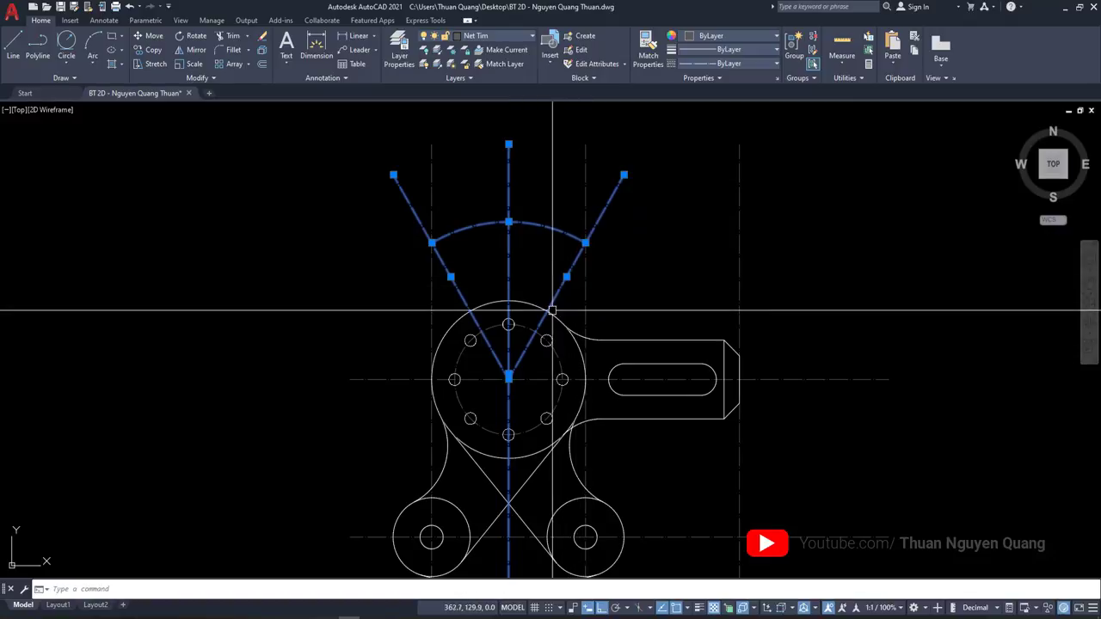
Copy the selected fan lines and arc to a spot left of the bracket
type("co")
key("Return")
left_click(509, 225)
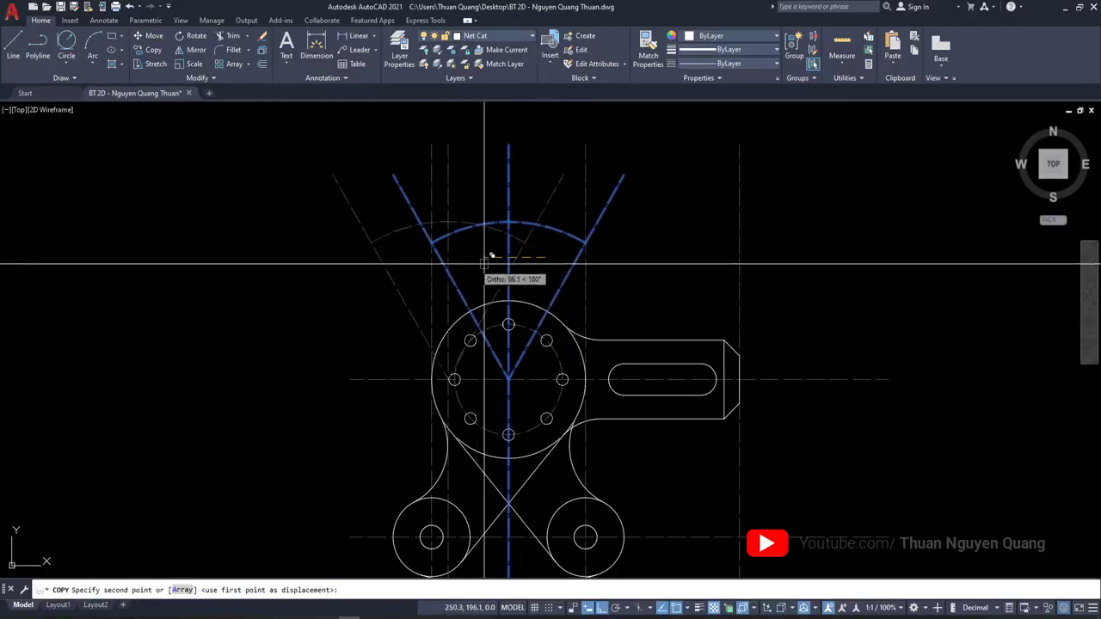
middle_click_drag(311, 268, 516, 259)
scroll(516, 259, "down", 5)
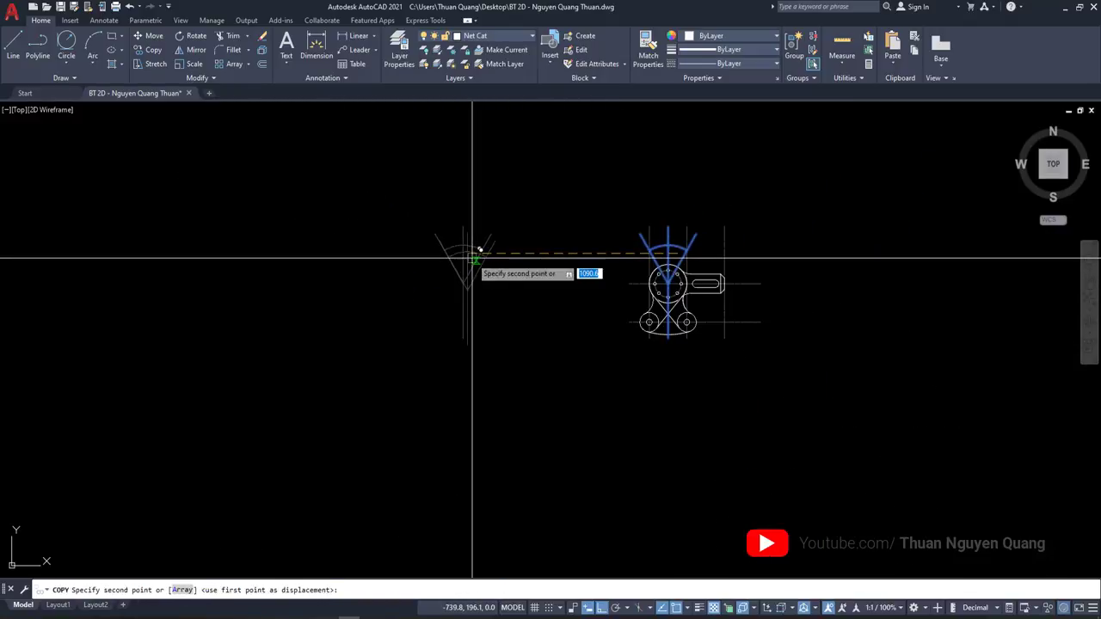
left_click(502, 260)
key("Return")
scroll(502, 260, "up", 3)
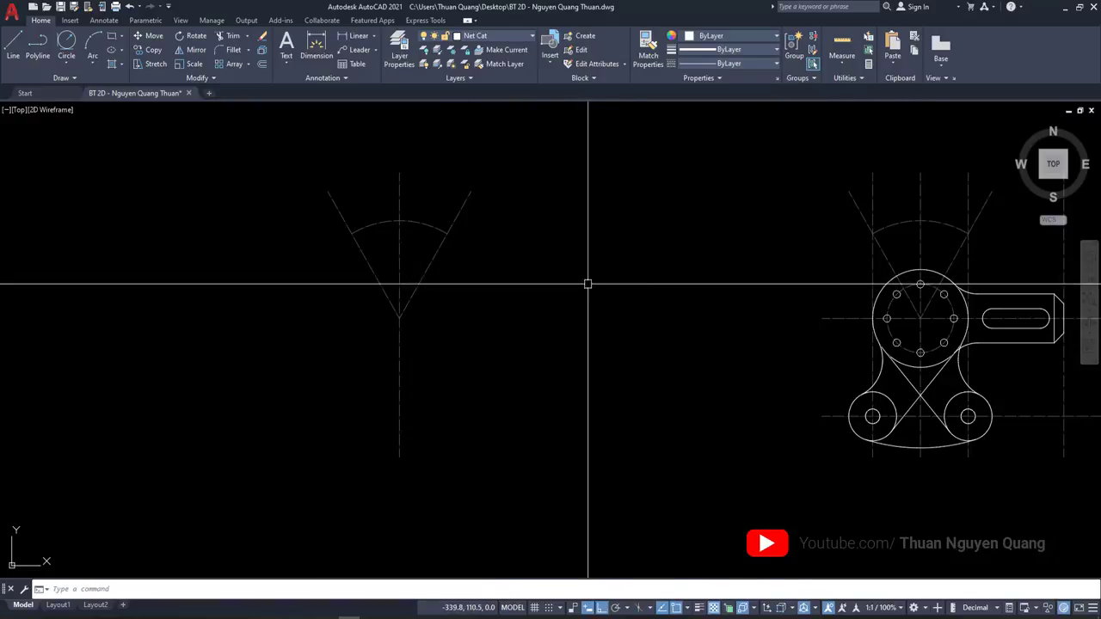
key("alt+Tab")
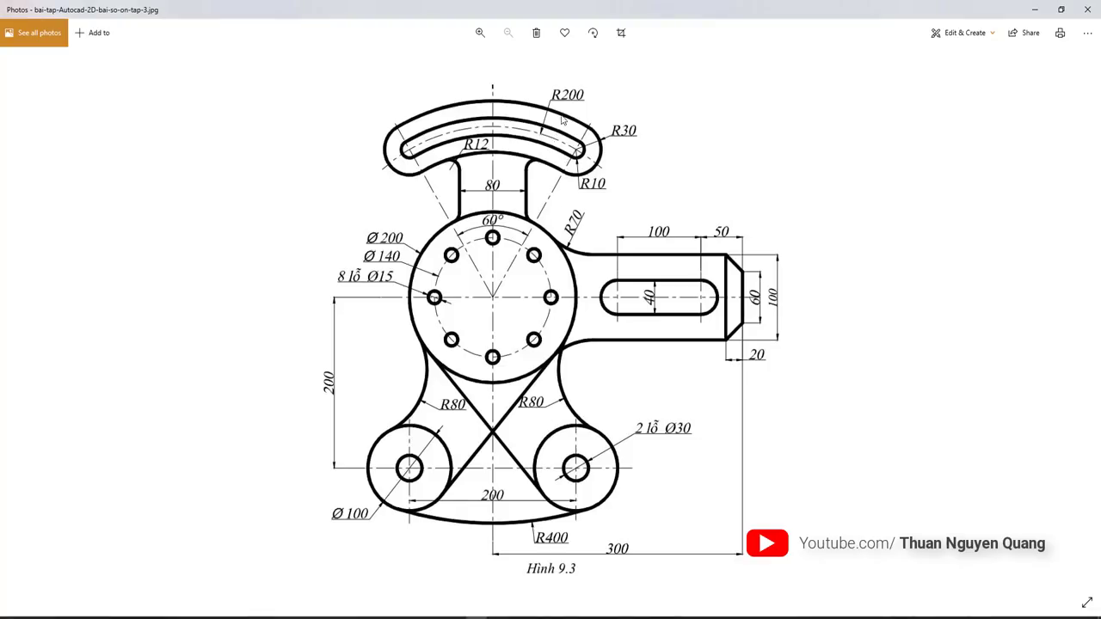
Zoom in on the R200 handle arc in the reference image, then return to AutoCAD
scroll(542, 126, "up", 2)
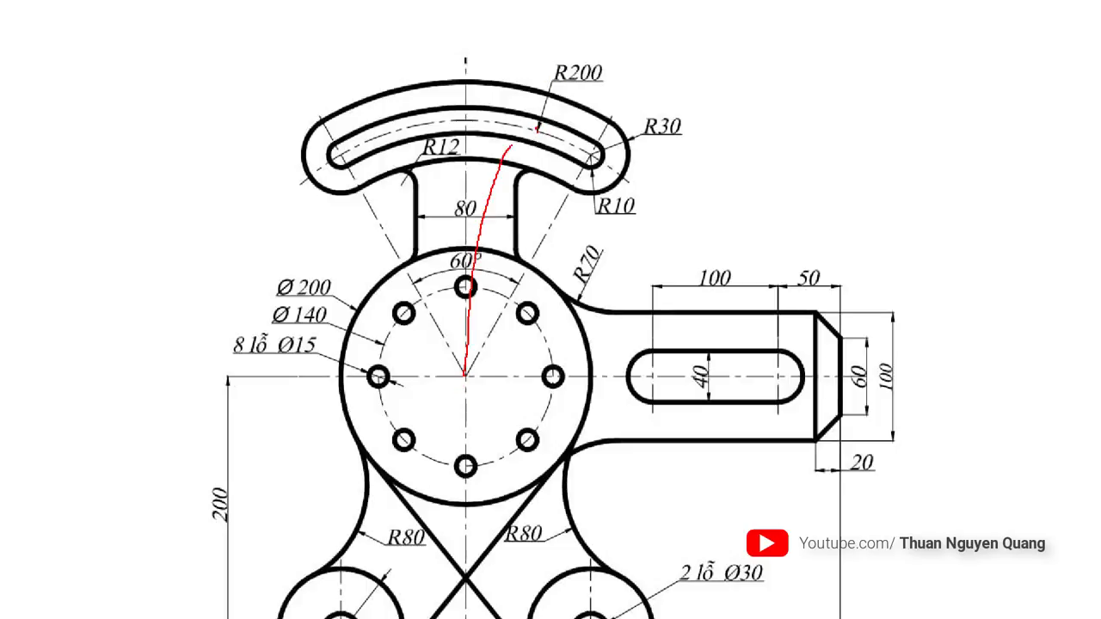
scroll(525, 216, "down", 2)
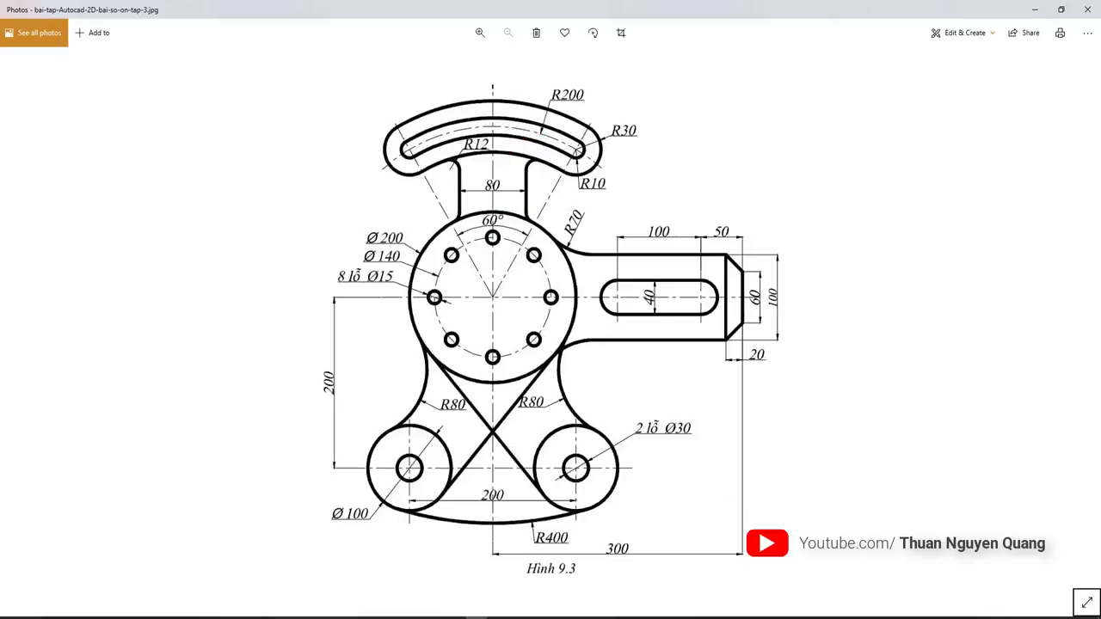
key("alt+Tab")
Draw a circle centred on the fan apex passing through the top of the dashed arc
scroll(386, 292, "up", 2)
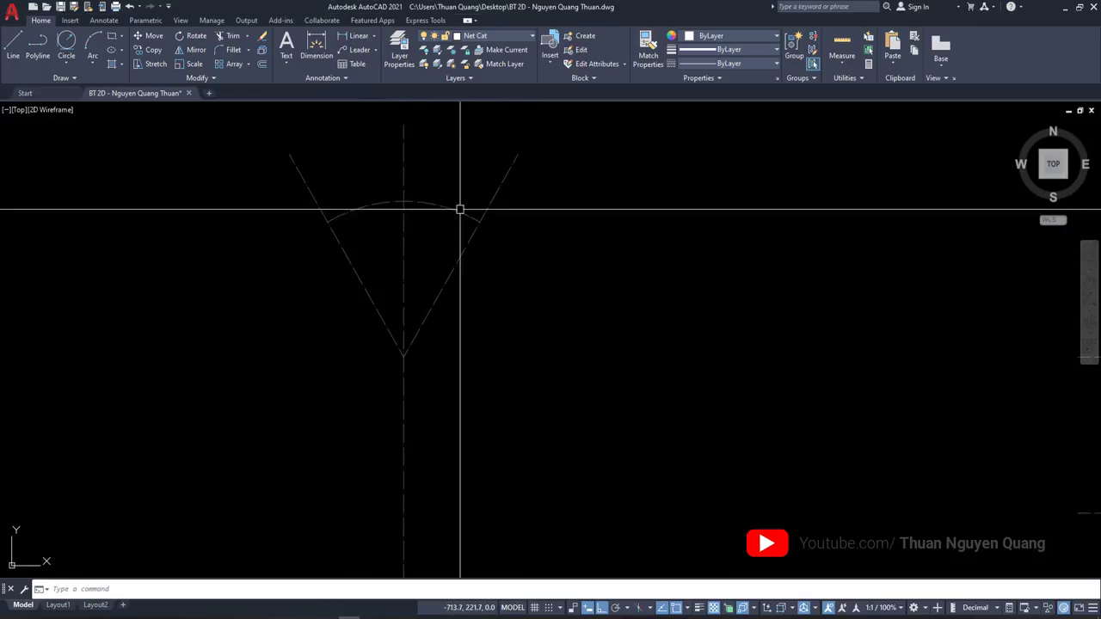
scroll(460, 209, "up", 2)
key("Return")
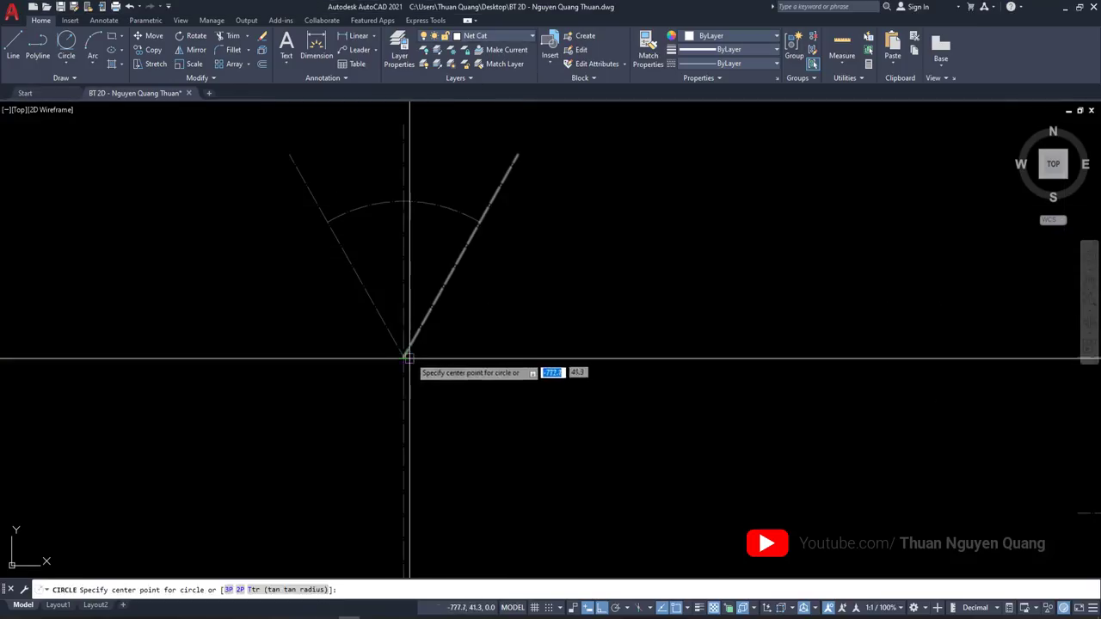
left_click(404, 355)
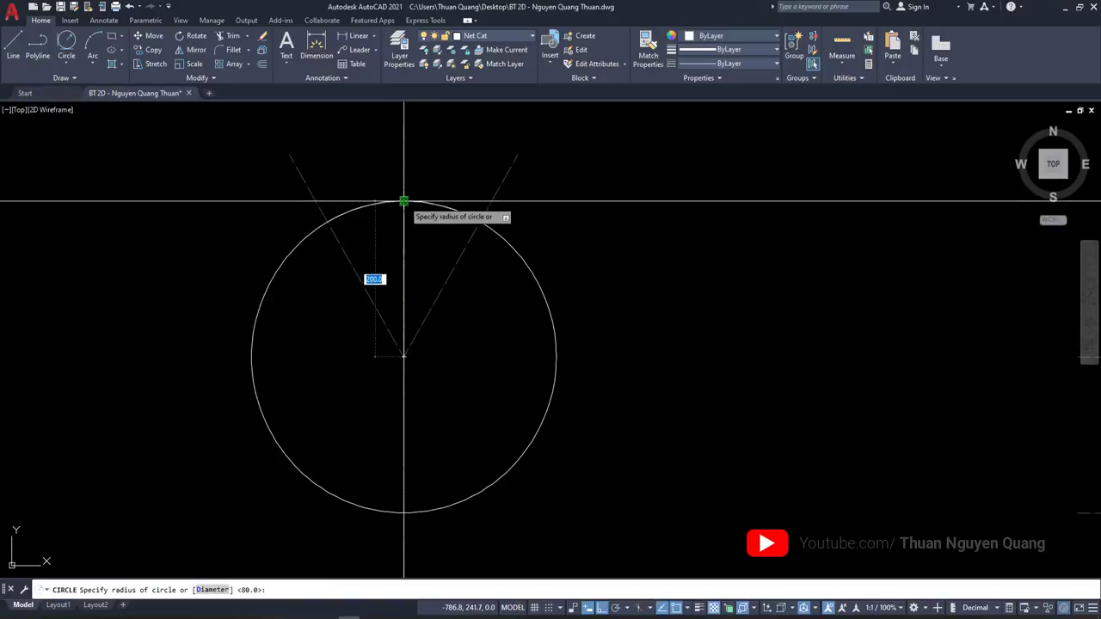
left_click(403, 201)
key("alt+Tab")
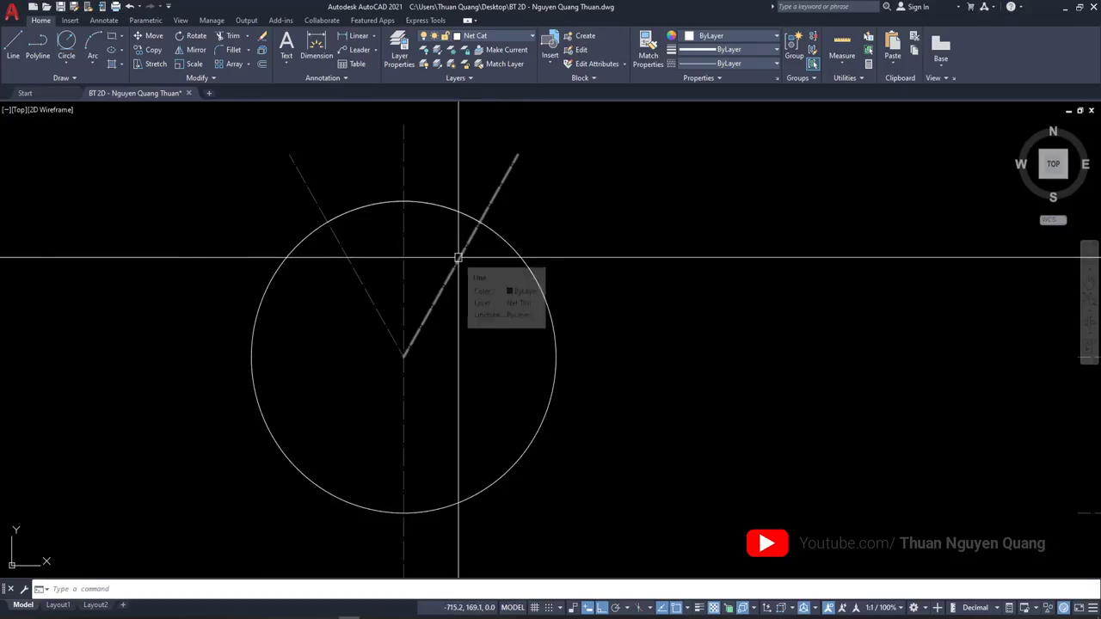
Offset that circle 10 to the outside and 10 to the inside
type("o")
key("space")
key("Return")
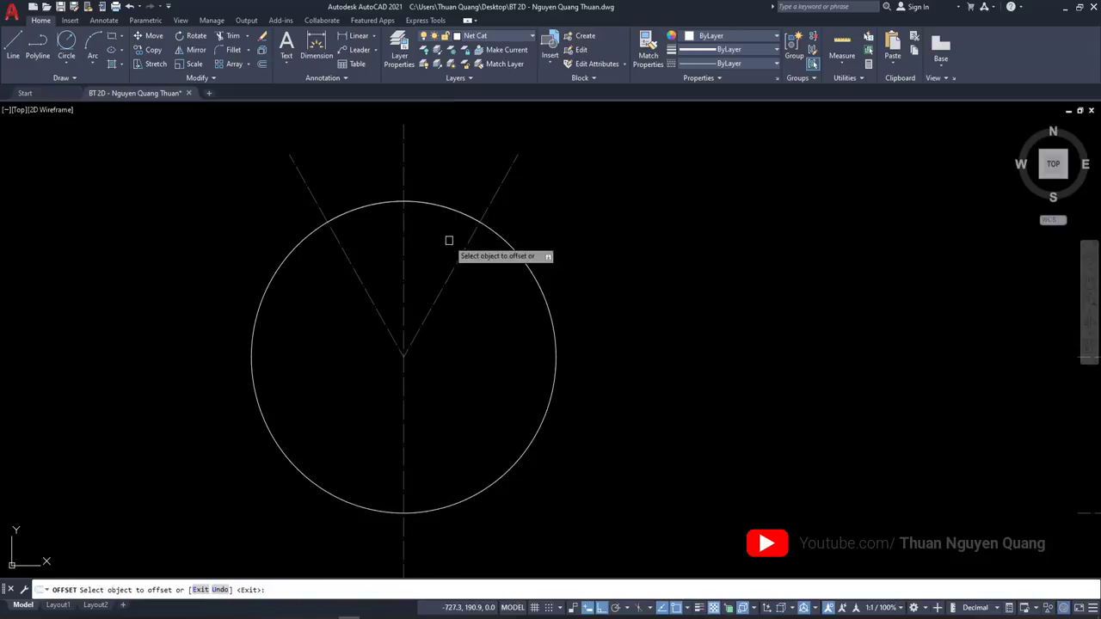
left_click(467, 213)
left_click(472, 210)
left_click(465, 219)
left_click(436, 245)
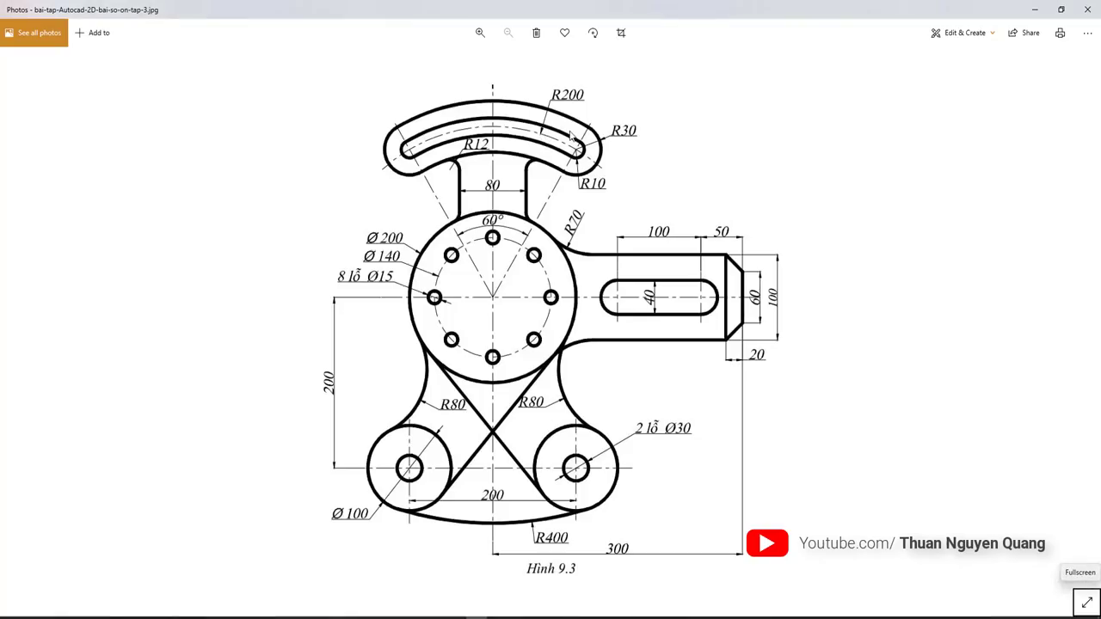
Zoom in on the handle's R30 and R10 end in the reference image
scroll(571, 134, "up", 2)
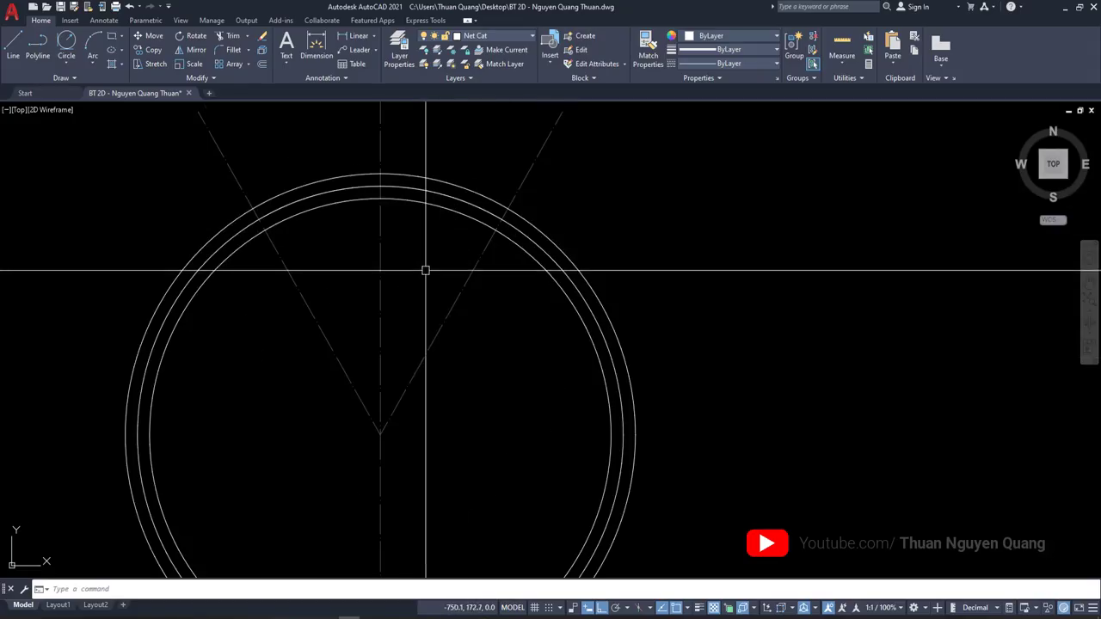
Offset the middle circle 30 outward and 30 inward, making five concentric circles
middle_click_drag(425, 270, 440, 254)
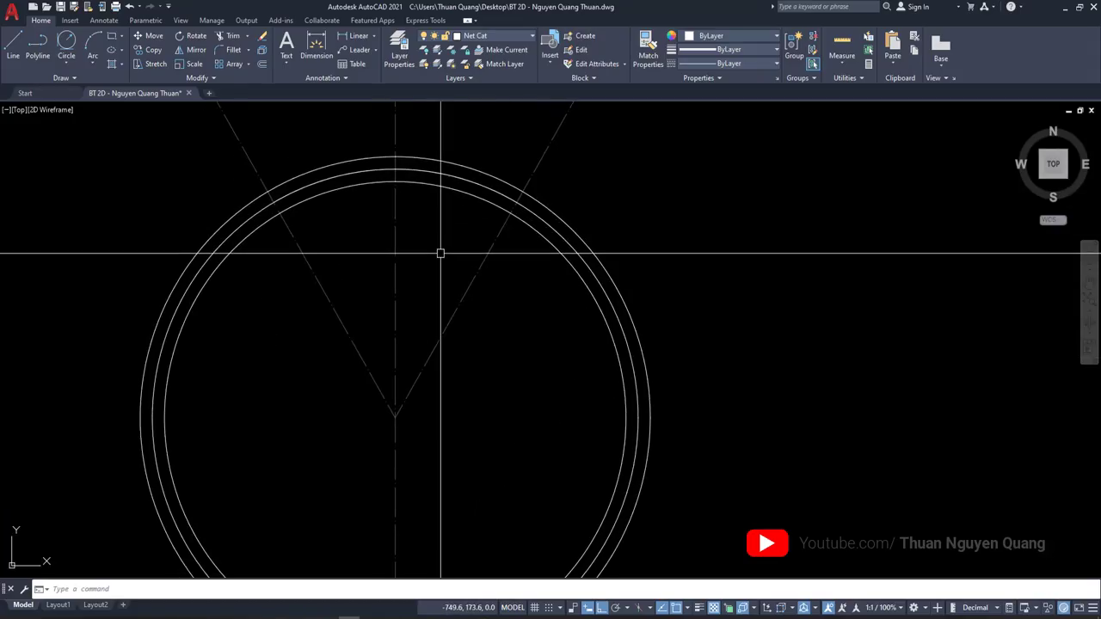
type("O")
key("Return")
type("30")
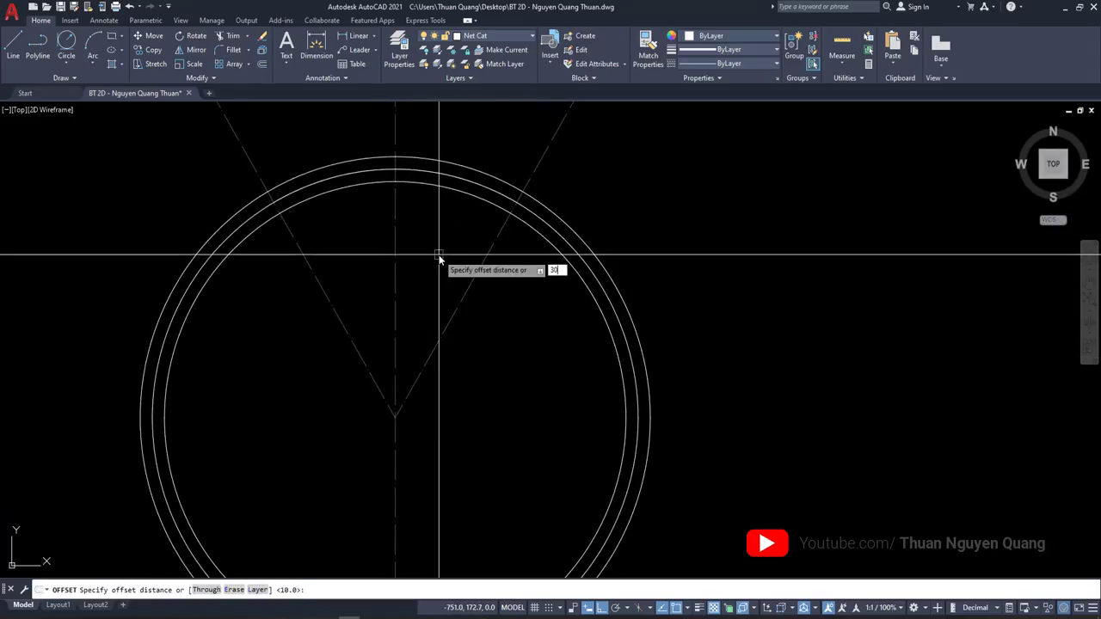
key("Return")
scroll(456, 241, "up", 2)
left_click(510, 187)
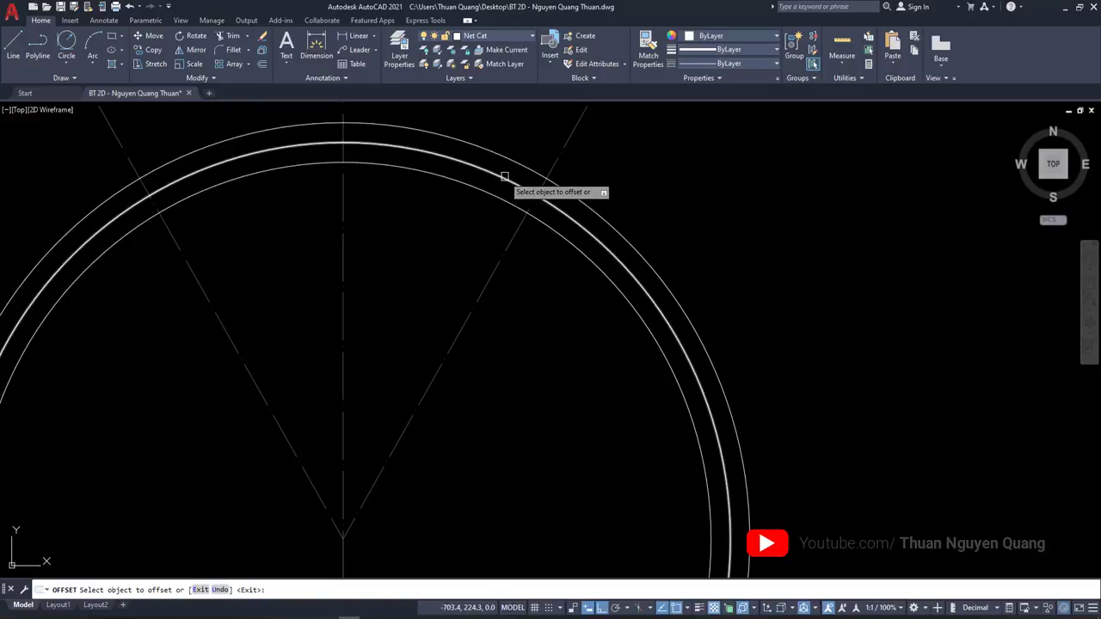
left_click(532, 140)
left_click(508, 177)
left_click(443, 233)
scroll(444, 254, "down", 3)
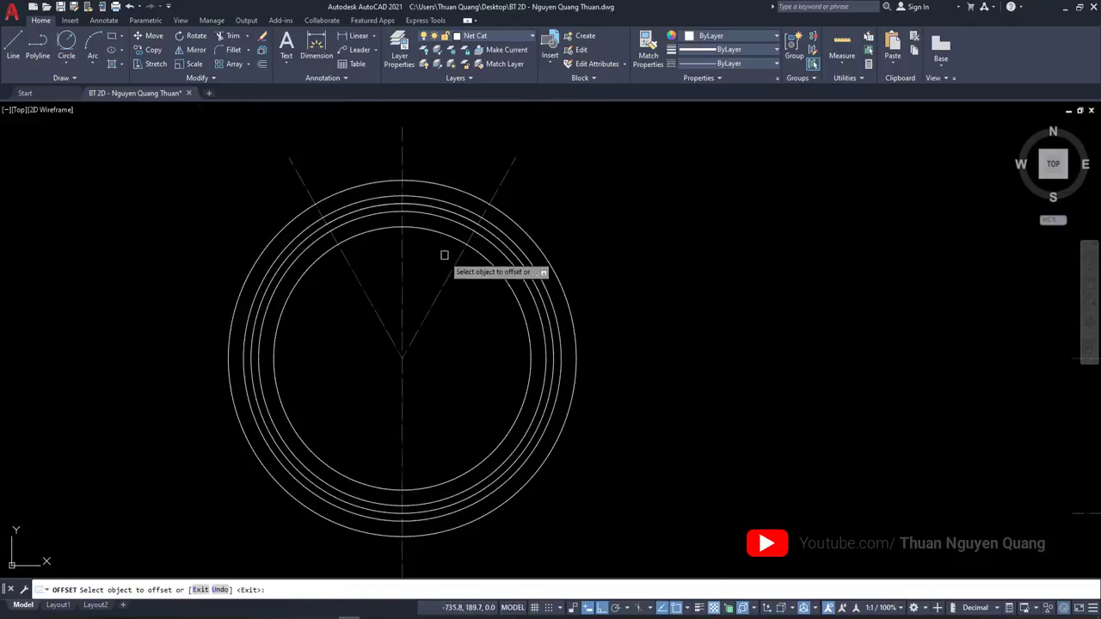
key("Escape")
key("alt+Tab")
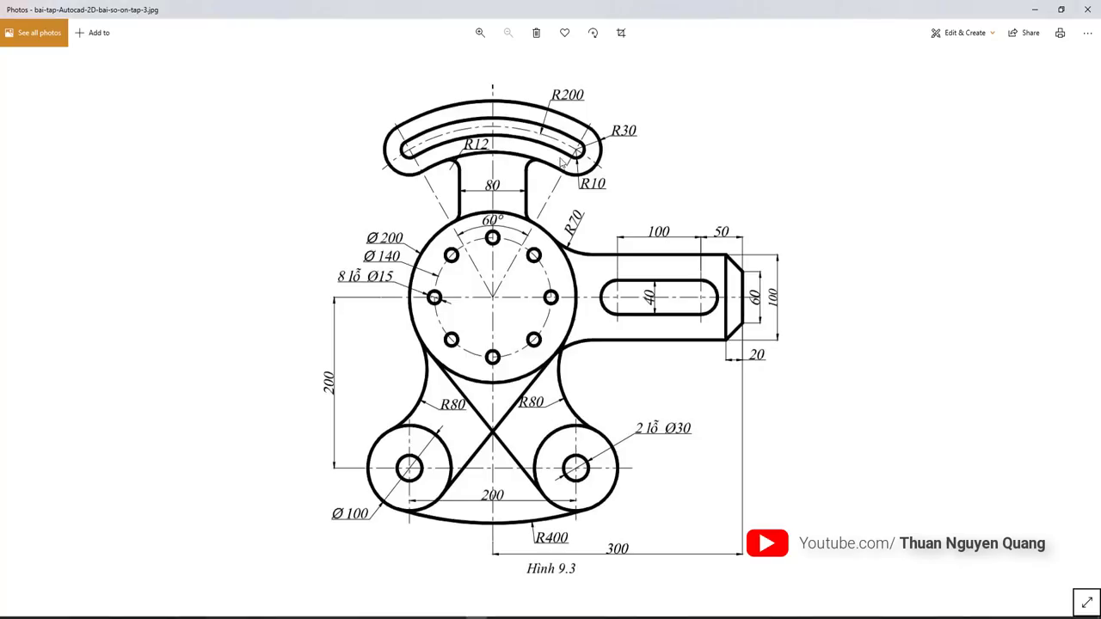
Zoom in on the rounded R30/R10 handle end in the reference, then return to AutoCAD
scroll(592, 149, "up", 2)
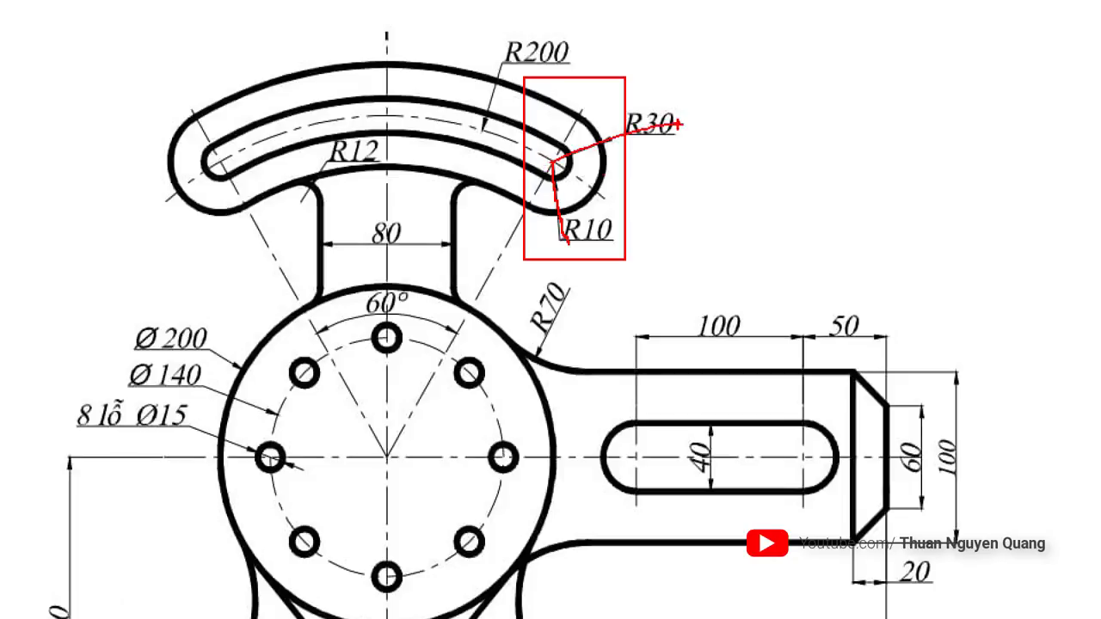
scroll(554, 158, "down", 2)
key("alt+Tab")
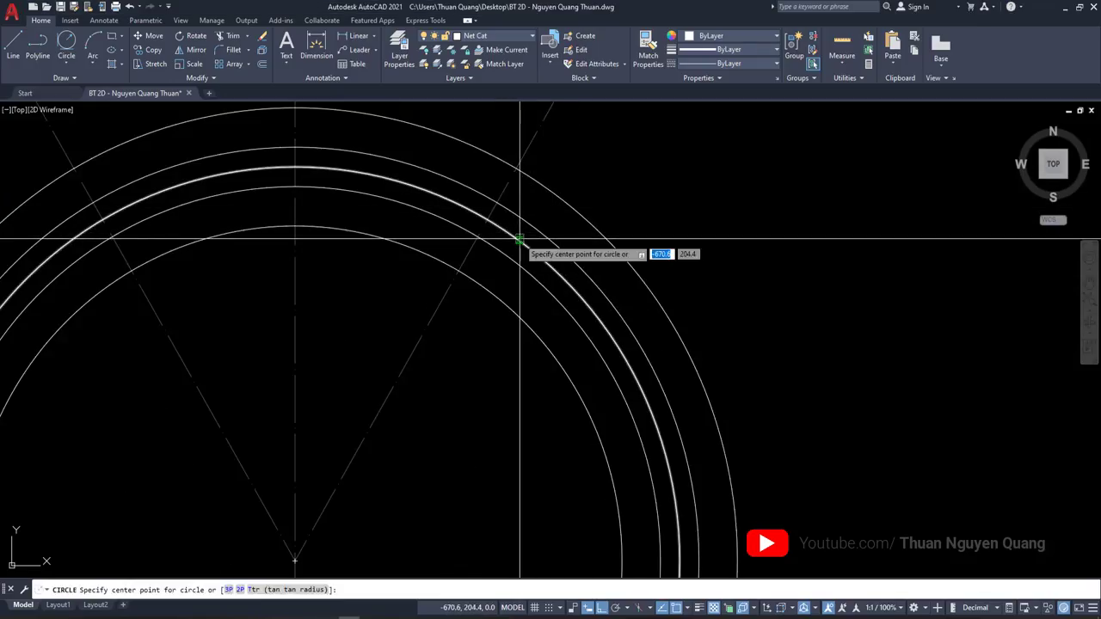
Draw a small circle and an R30 circle centred where the right fan line meets the middle circle
scroll(516, 238, "up", 1)
scroll(482, 258, "down", 3)
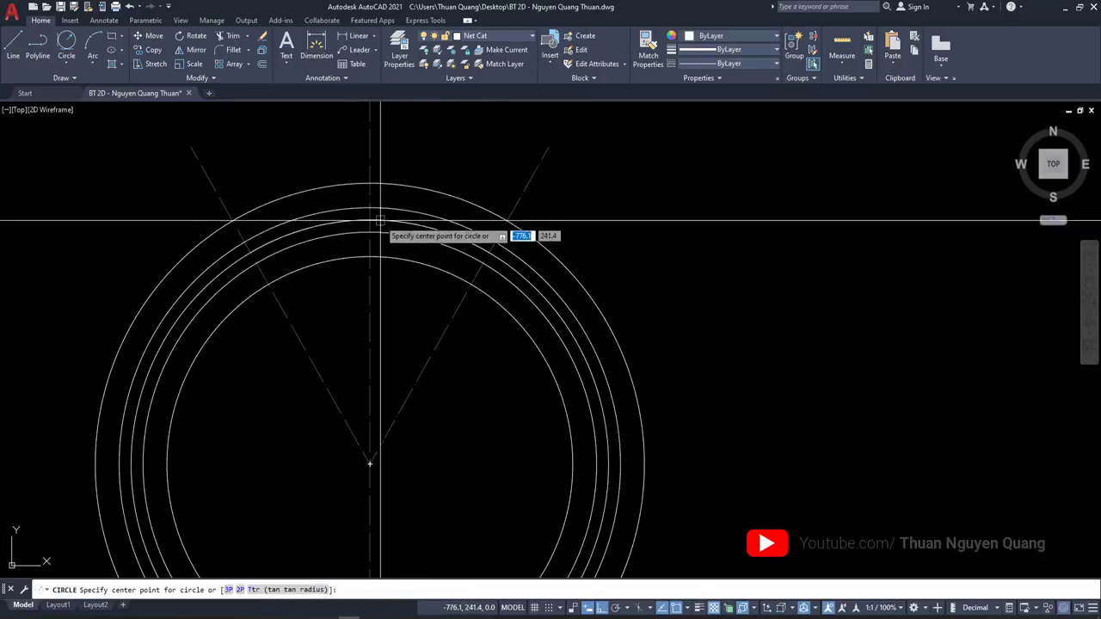
left_click(488, 252)
scroll(499, 247, "up", 2)
scroll(507, 258, "up", 2)
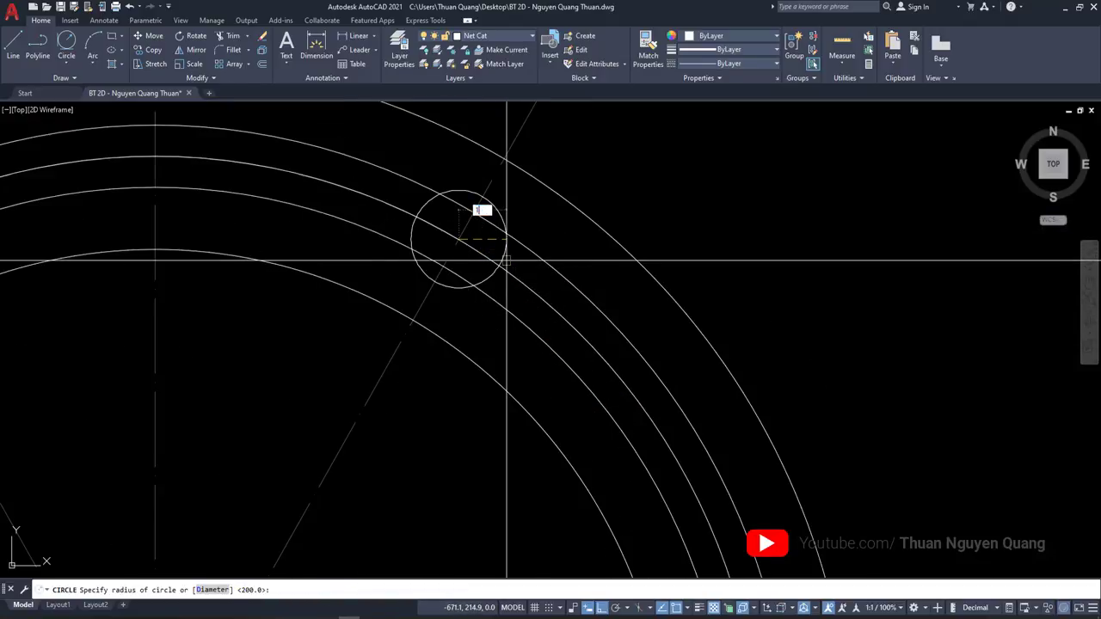
key("Return")
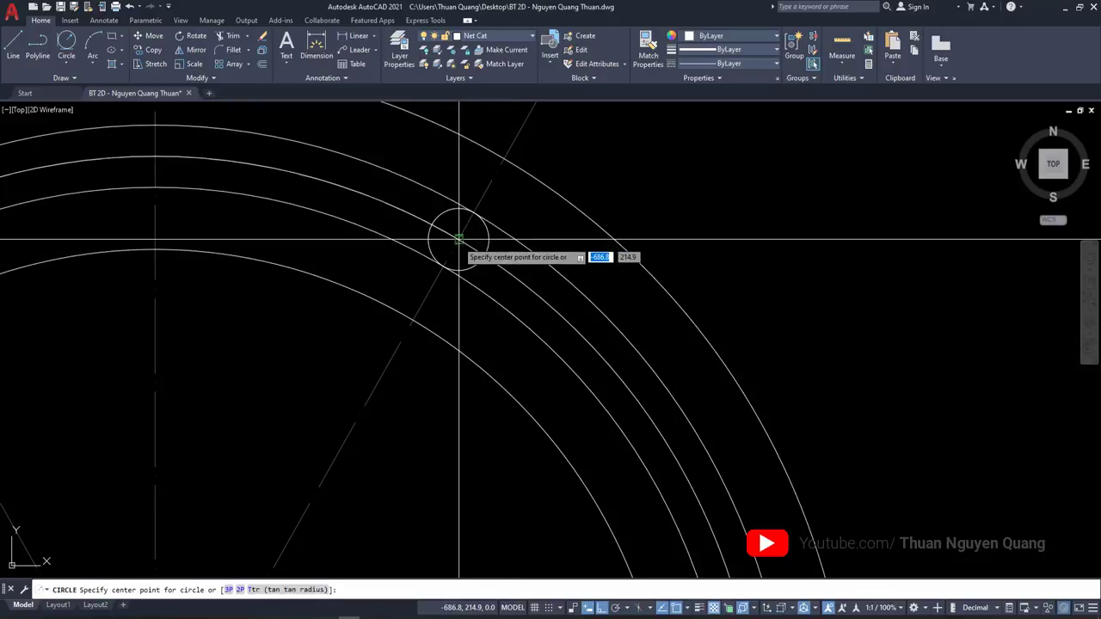
left_click(459, 240)
key("Return")
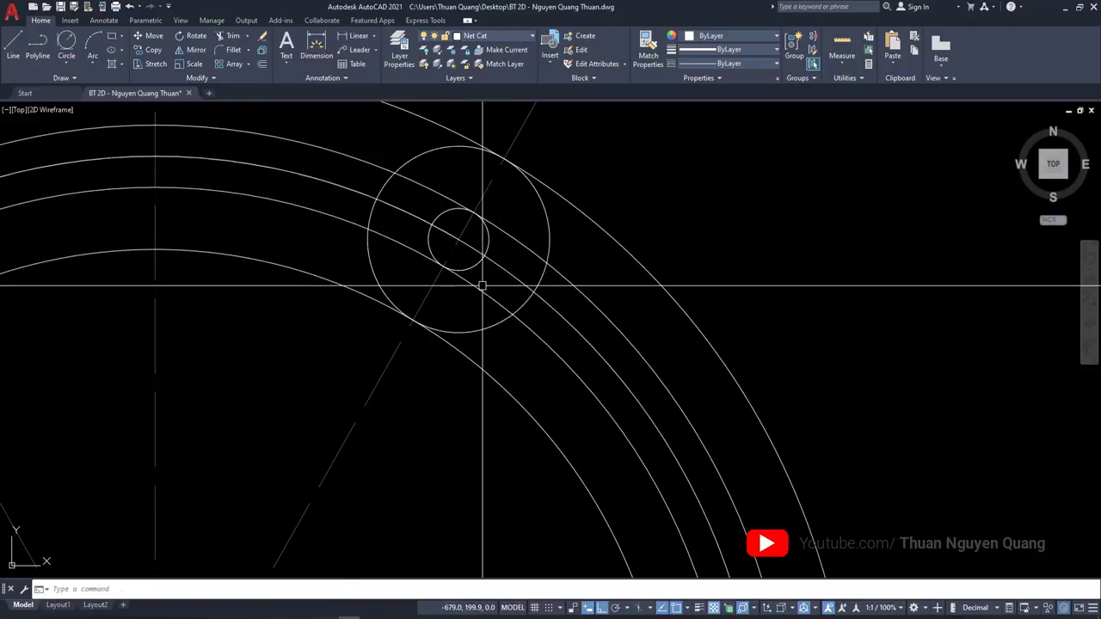
scroll(482, 284, "down", 5)
scroll(563, 258, "up", 3)
Trim the band arcs beyond the large circle and the lower arc between the two circles
key("alt+Tab")
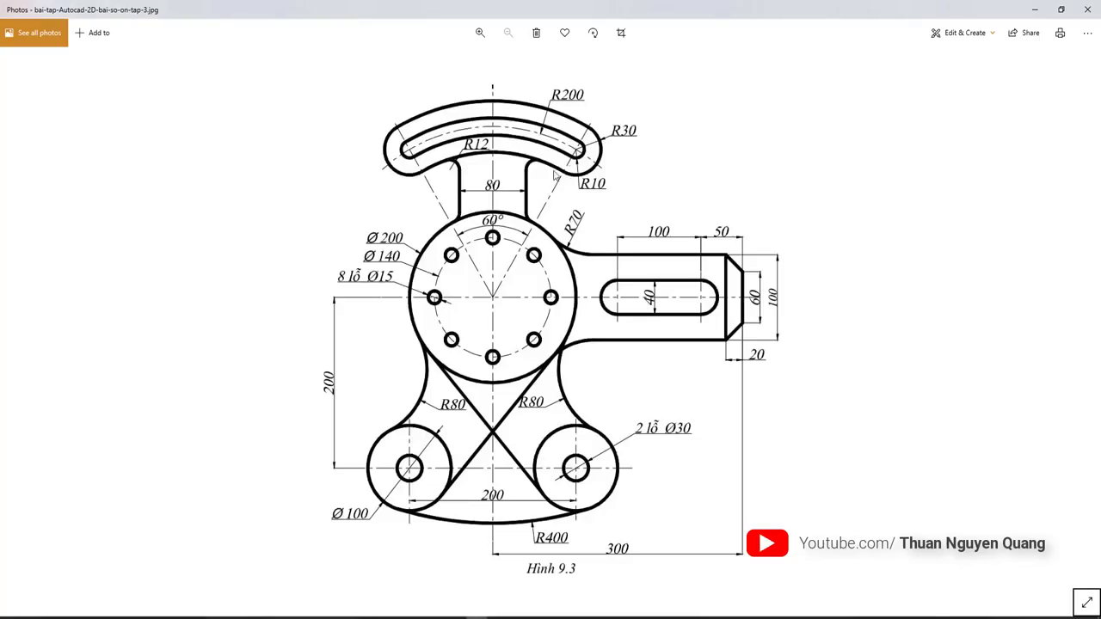
key("alt+Tab")
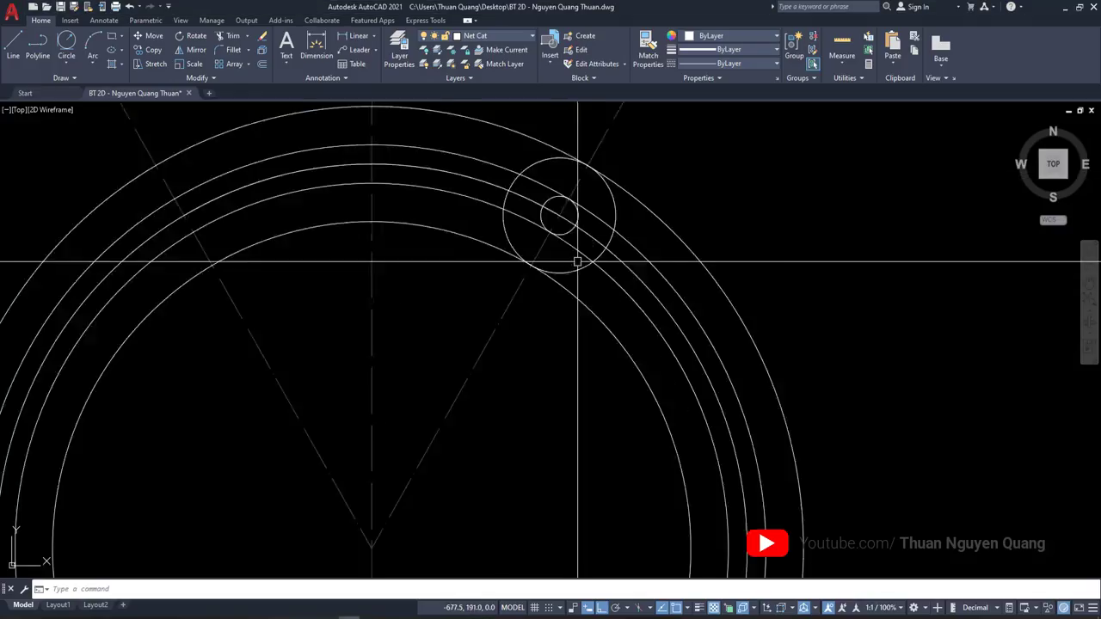
scroll(511, 307, "up", 2)
key("Return")
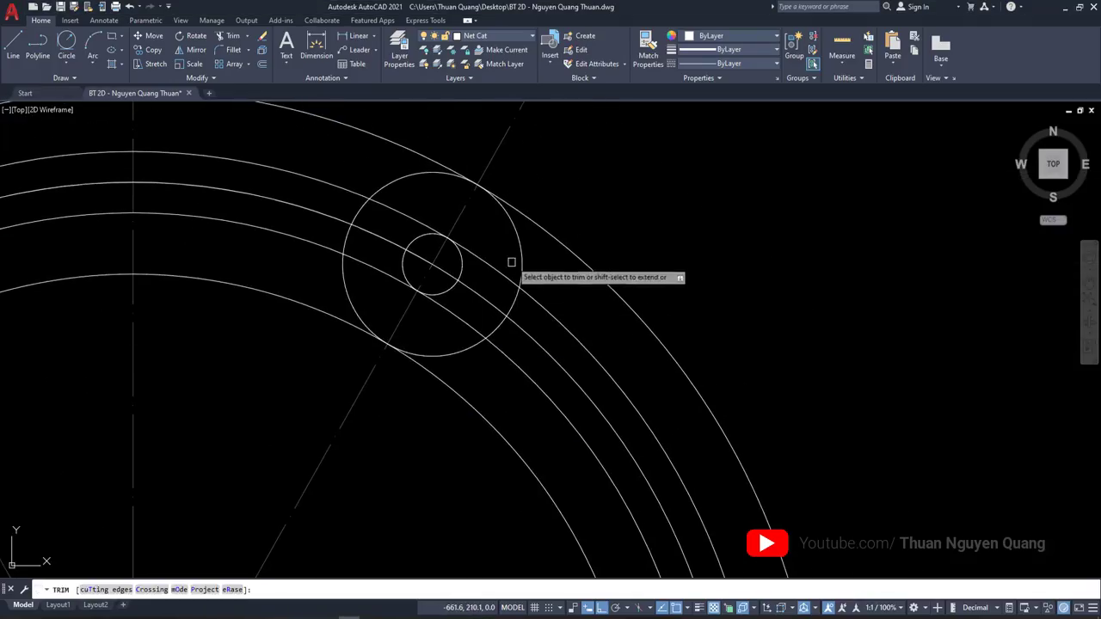
mouse_move(567, 414)
left_mouse_down()
mouse_move(565, 438)
mouse_move(474, 474)
left_mouse_up()
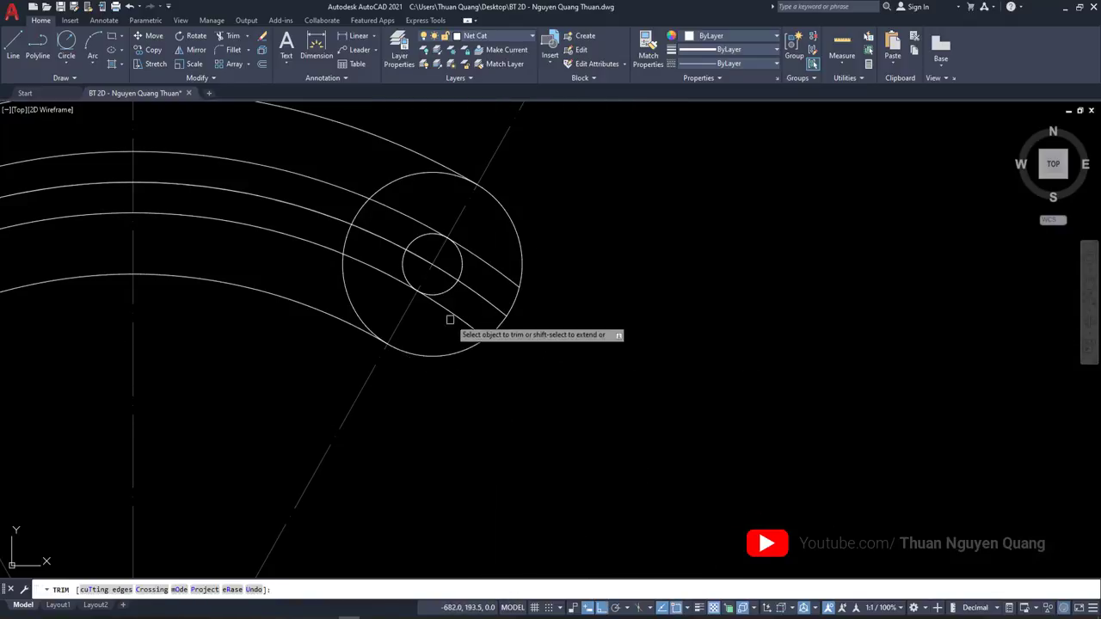
mouse_move(450, 317)
left_mouse_down()
mouse_move(479, 308)
mouse_move(459, 318)
left_mouse_up()
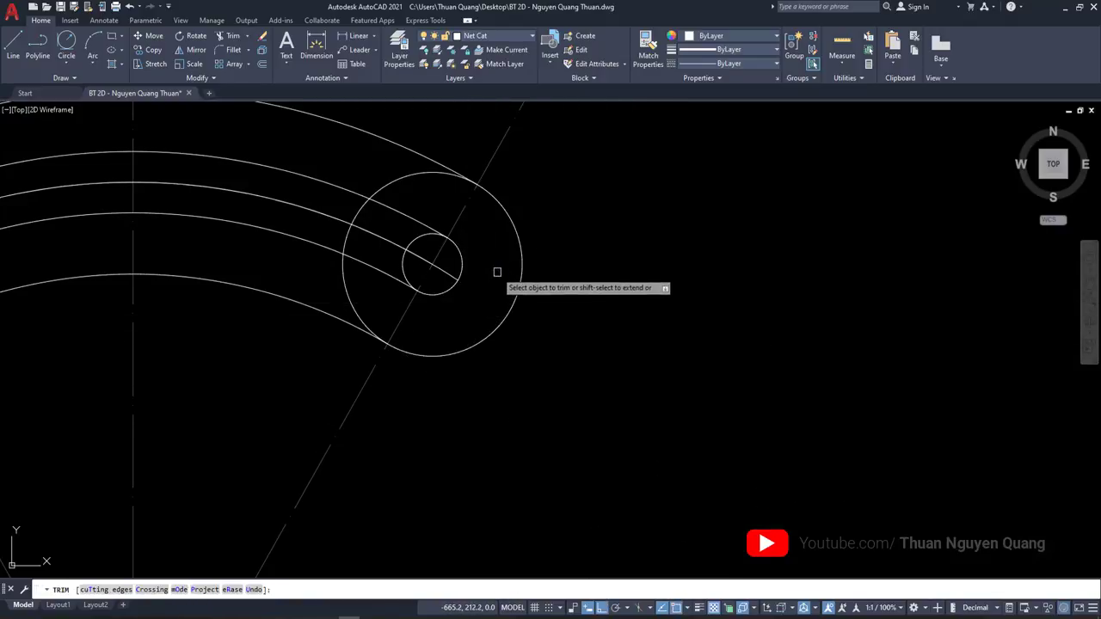
Trim away the large R30 circle's unwanted arcs around the band end
scroll(446, 266, "up", 2)
scroll(387, 267, "up", 1)
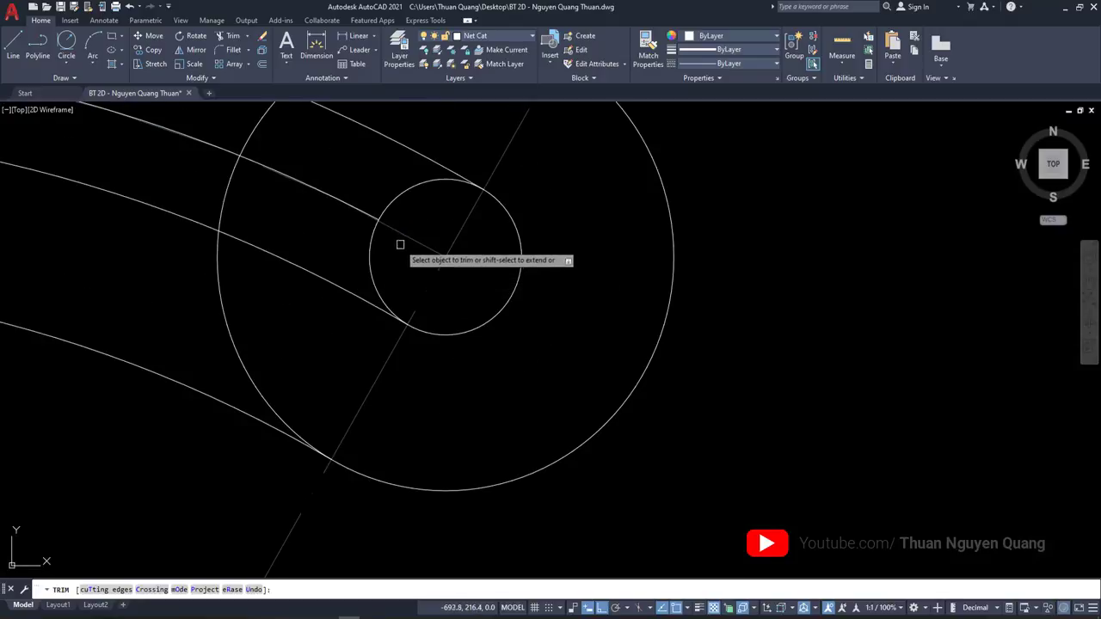
middle_click_drag(455, 177, 536, 285)
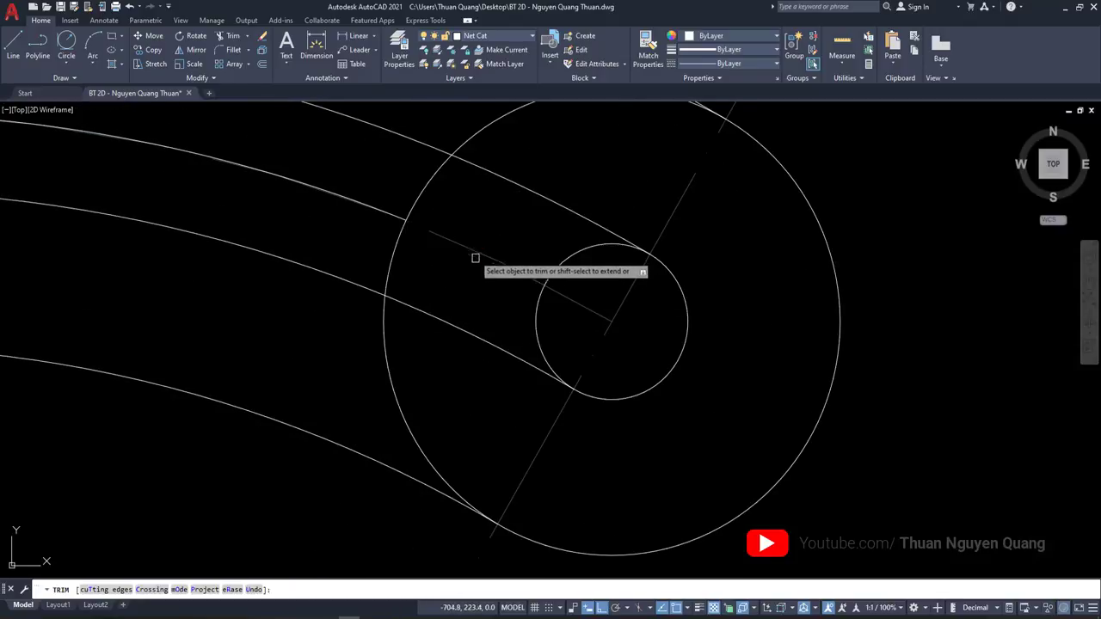
scroll(562, 215, "down", 4)
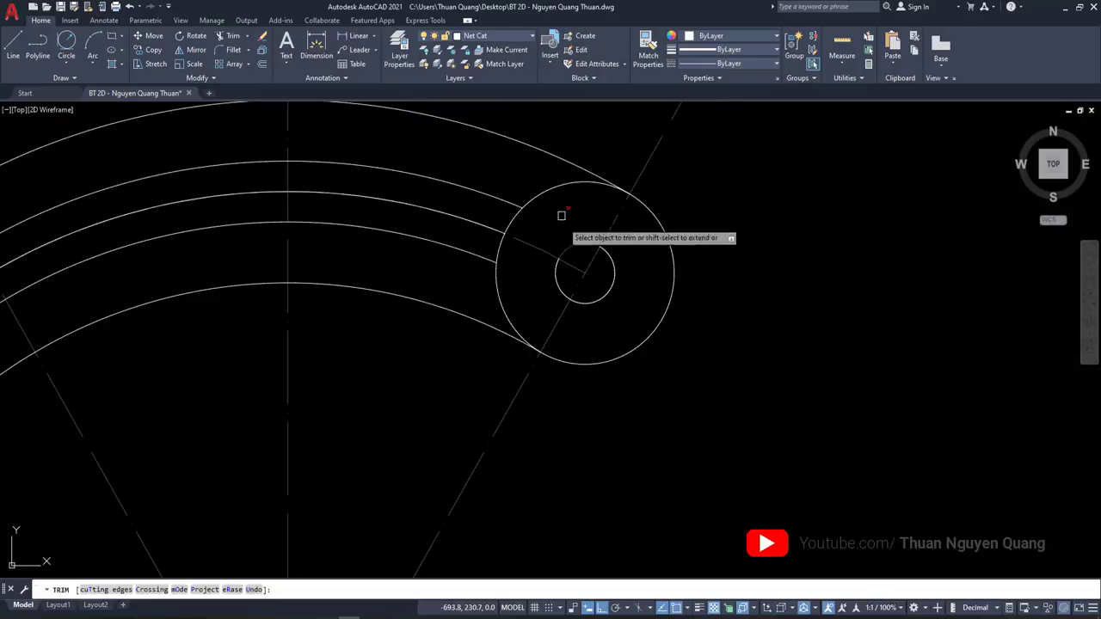
left_click(556, 182)
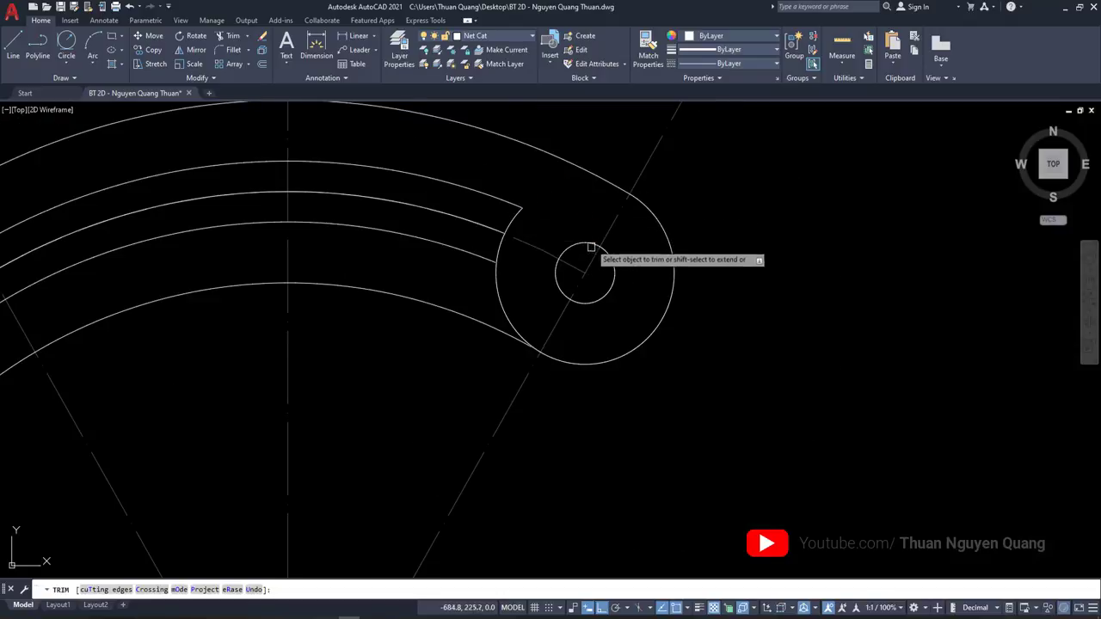
scroll(565, 299, "up", 4)
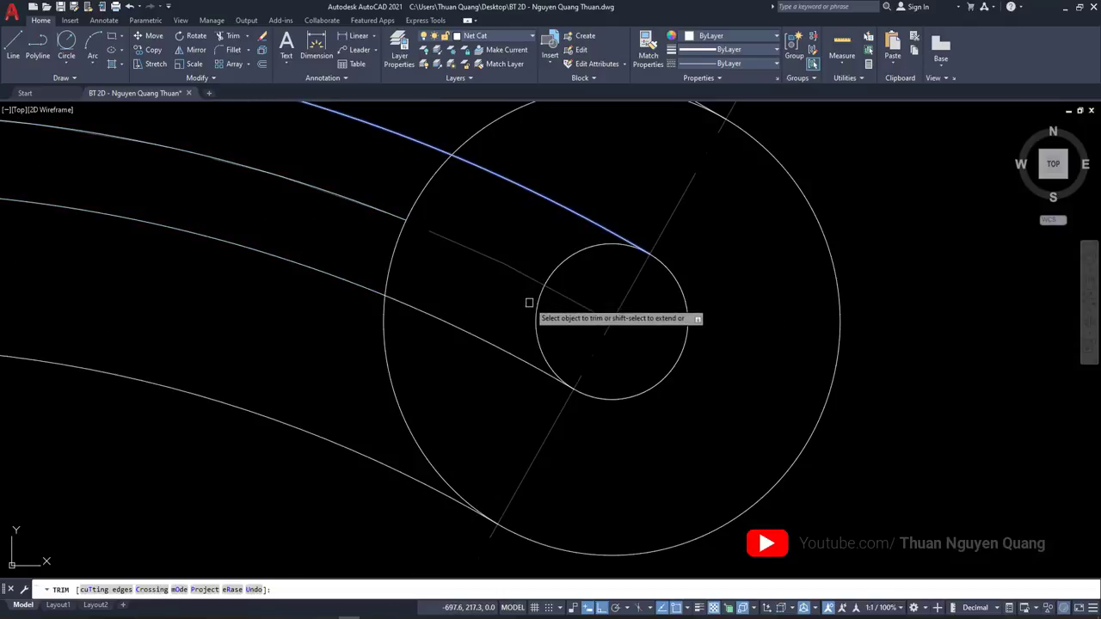
scroll(477, 245, "down", 4)
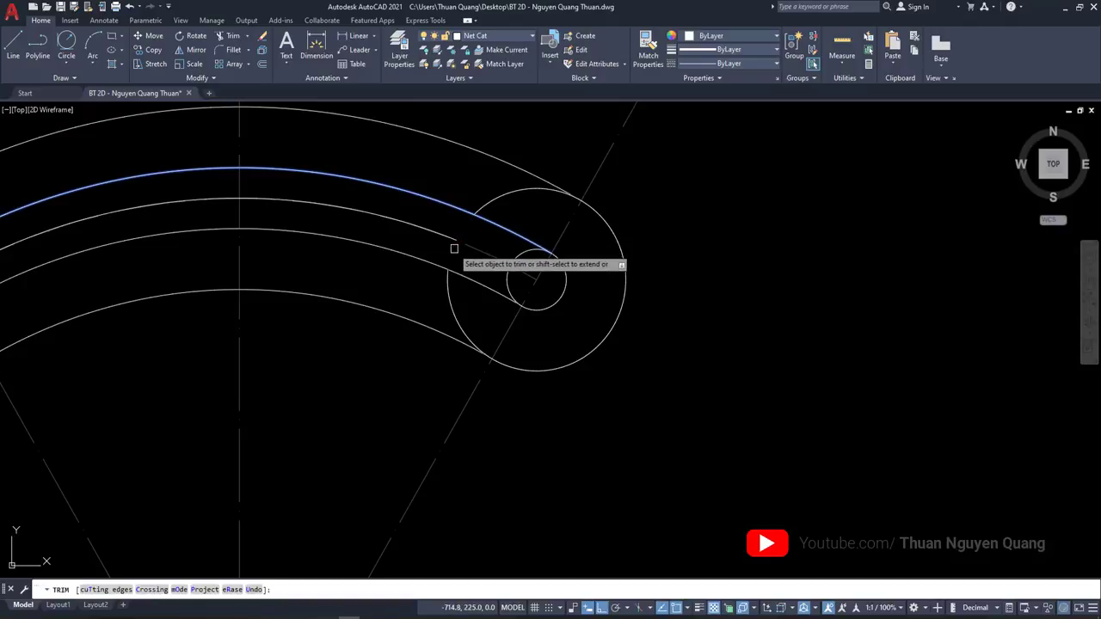
left_click(533, 192)
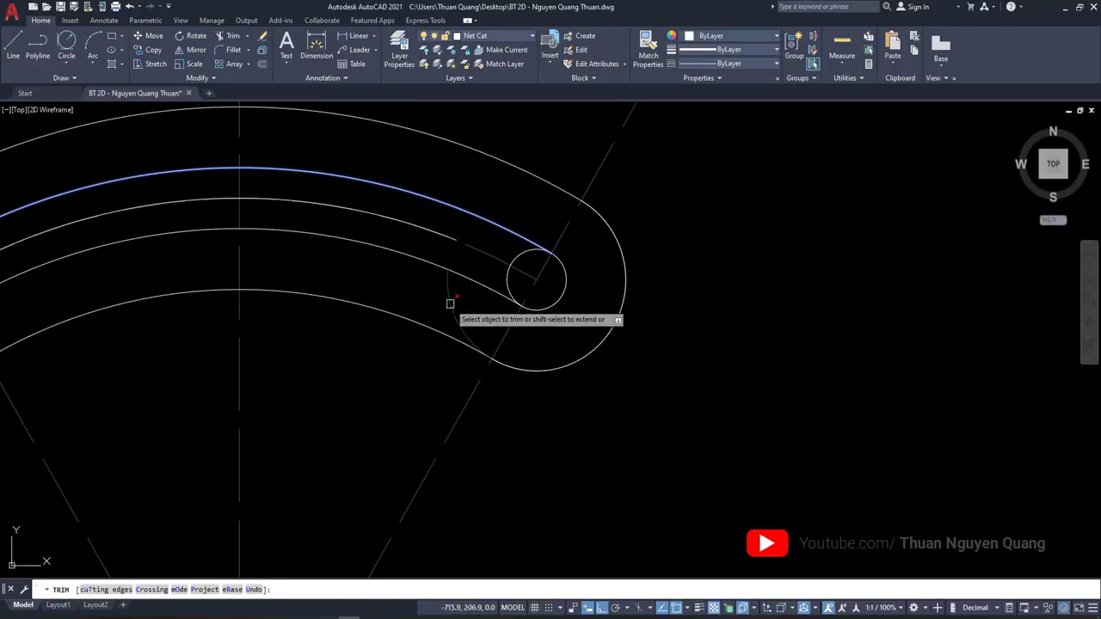
scroll(492, 250, "up", 4)
scroll(579, 301, "down", 4)
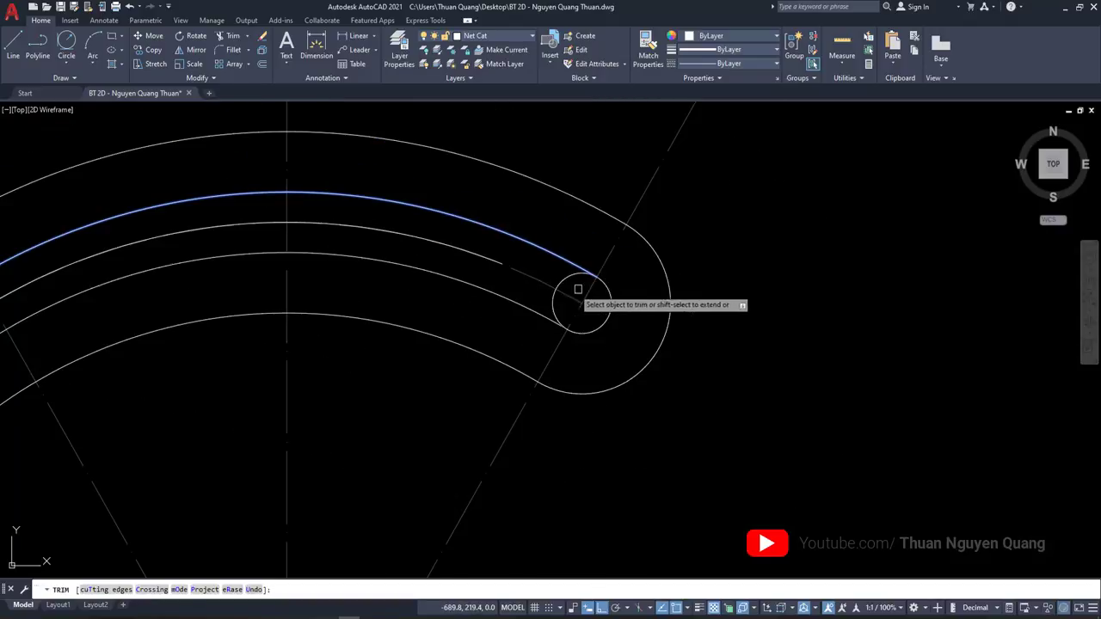
left_click(662, 284)
key("Escape")
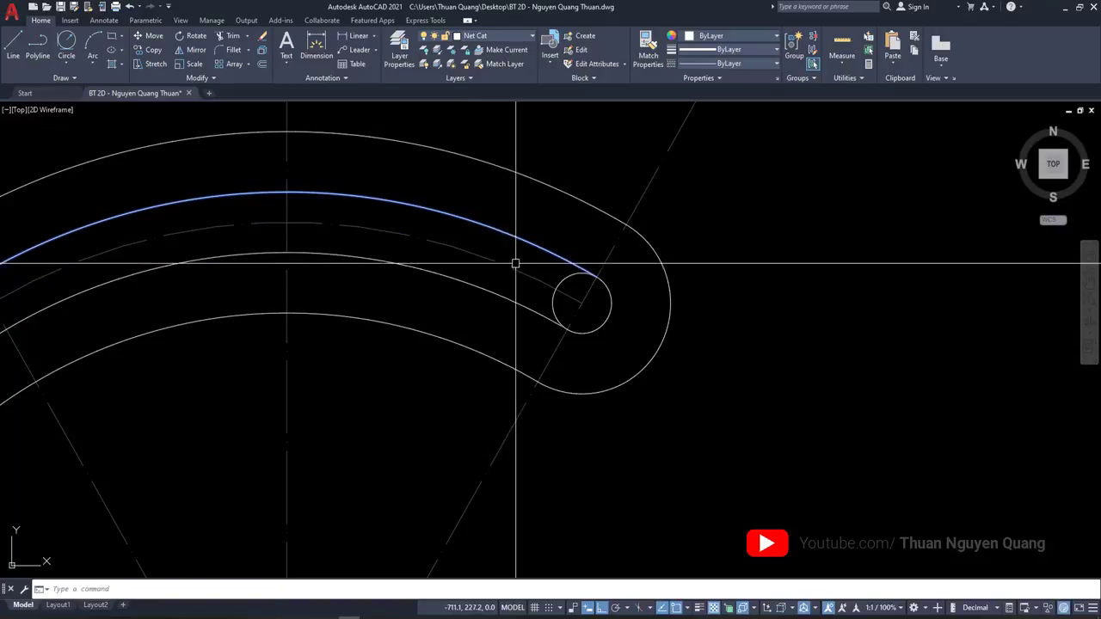
Trim away the small R10 circle, leaving the rounded end cap
scroll(555, 300, "down", 3)
scroll(564, 252, "up", 5)
type("tr")
key("Return")
scroll(537, 246, "up", 2)
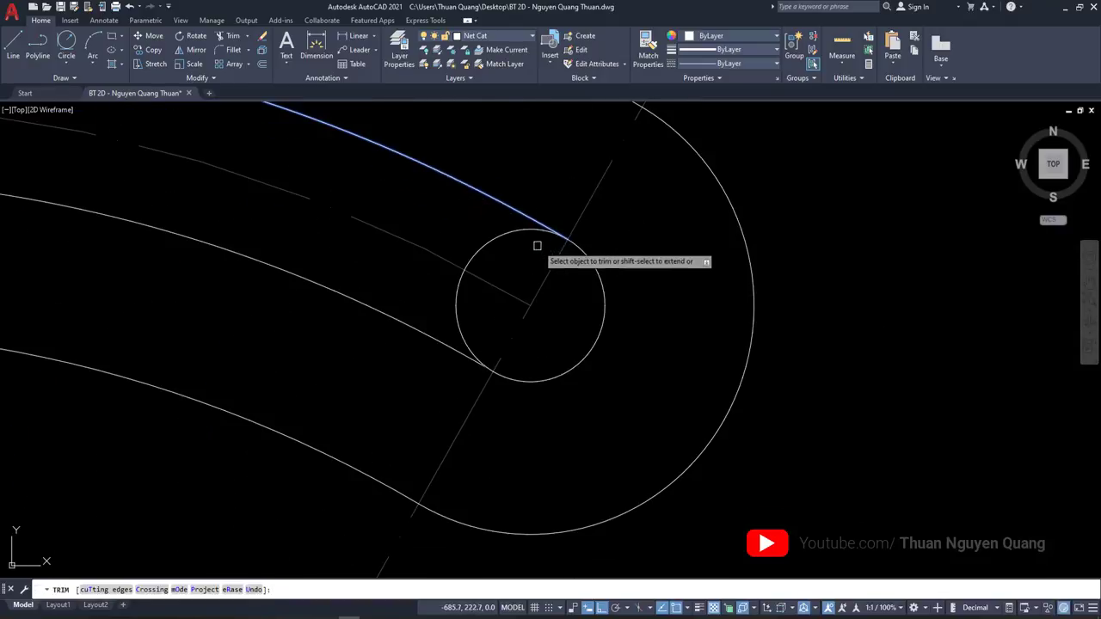
left_click_drag(462, 301, 454, 312)
scroll(536, 275, "down", 2)
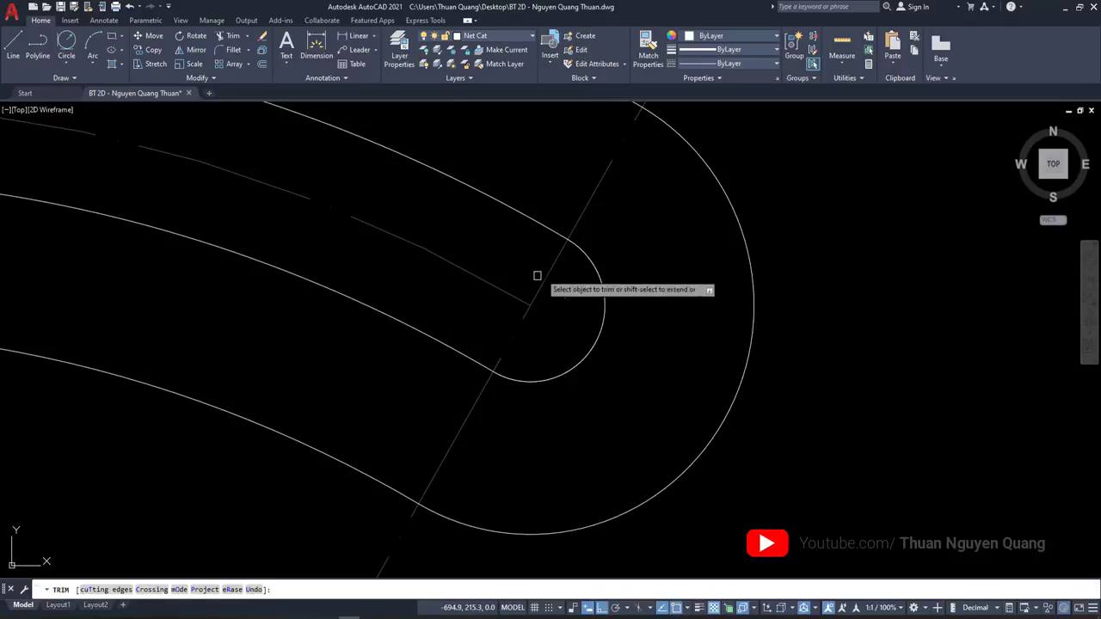
scroll(628, 310, "down", 2)
scroll(628, 310, "down", 4)
scroll(634, 265, "up", 4)
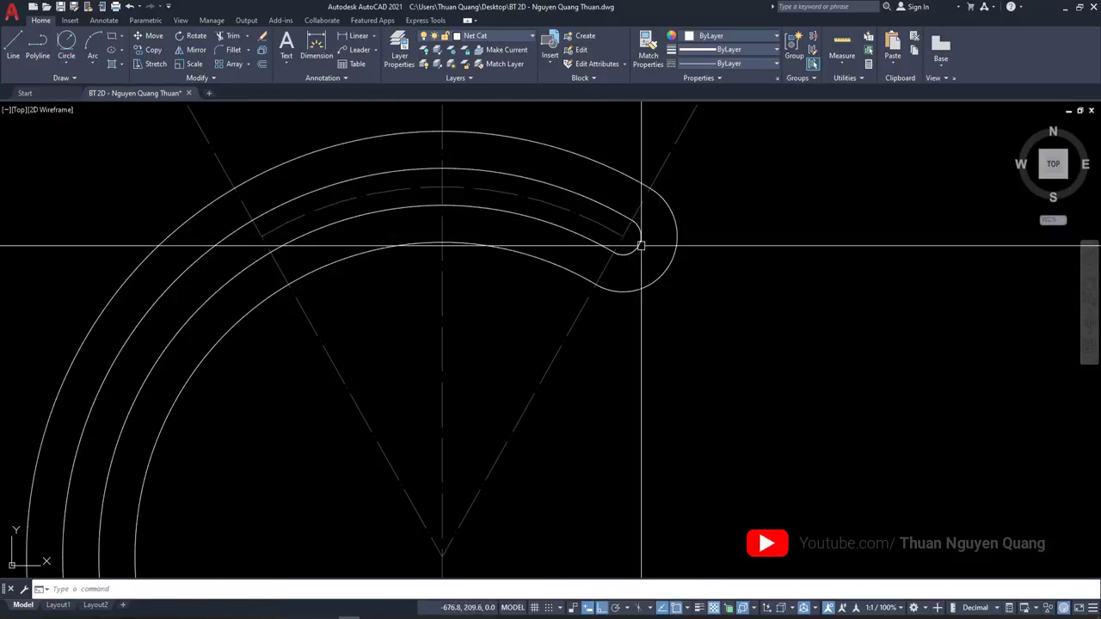
key("alt+Tab")
key("alt+Tab")
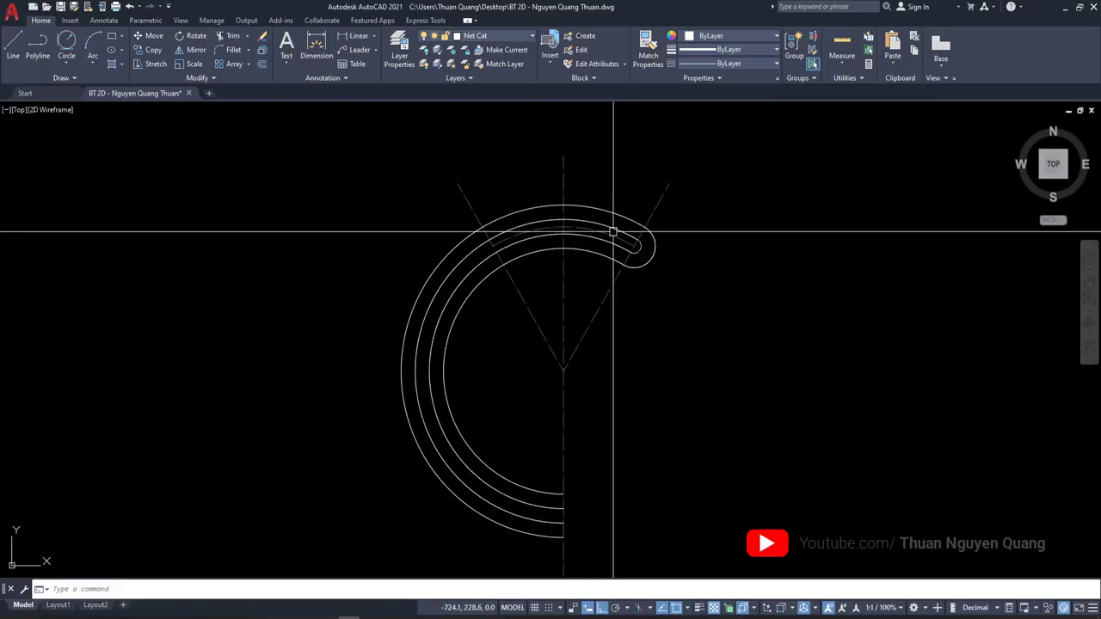
Mirror the right end-cap arcs about the vertical centreline, keeping the originals
scroll(612, 229, "up", 2)
left_click(593, 165)
left_click(716, 342)
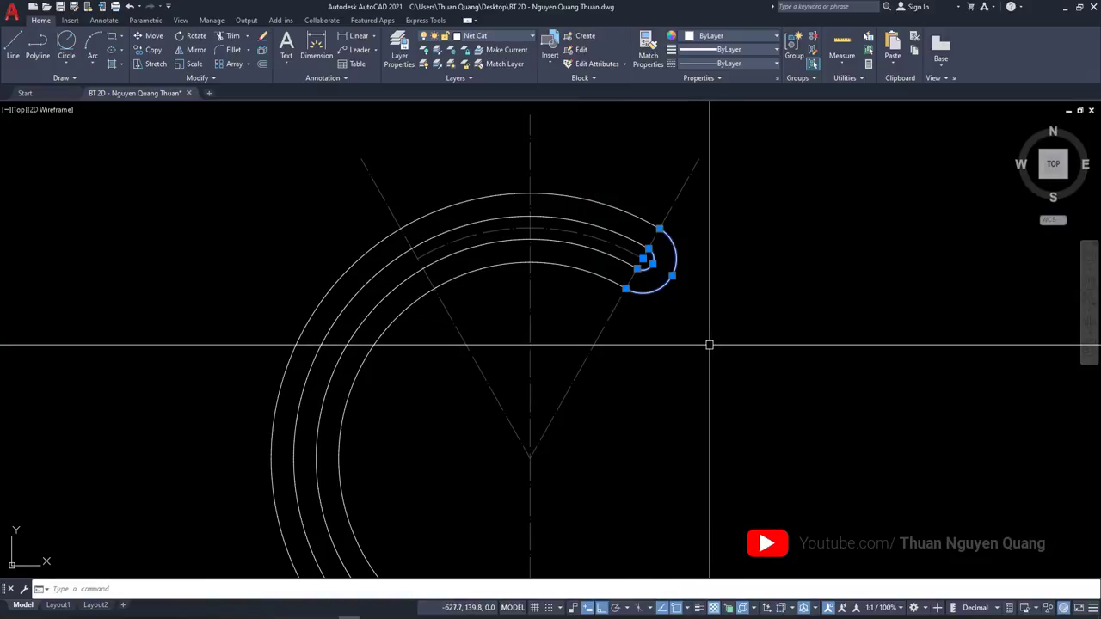
type("MI")
key("Return")
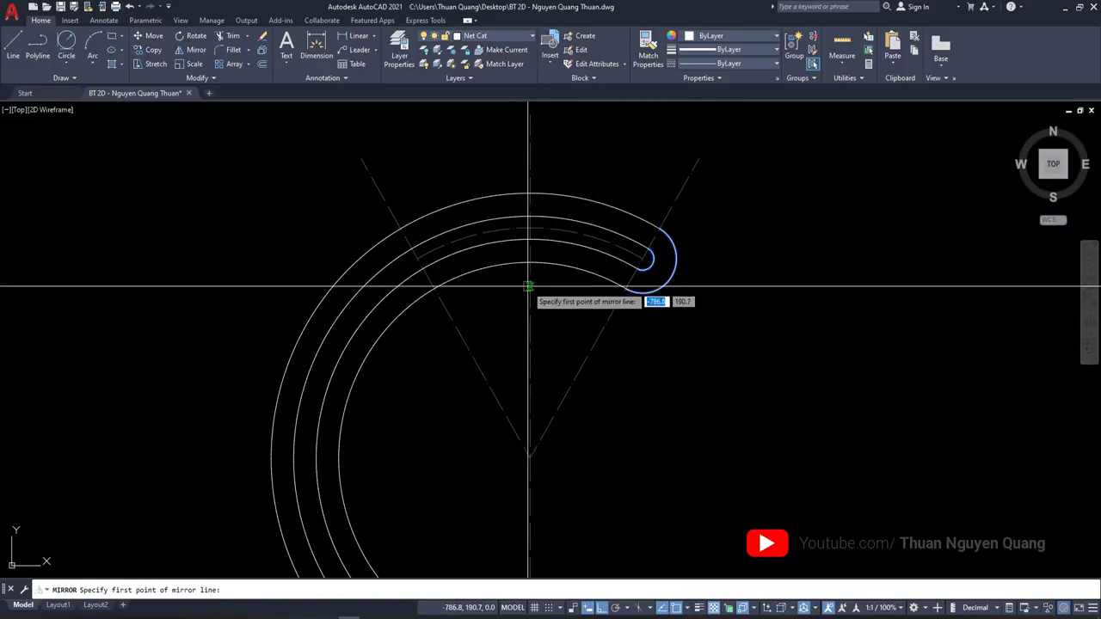
left_click(530, 291)
left_click(549, 362)
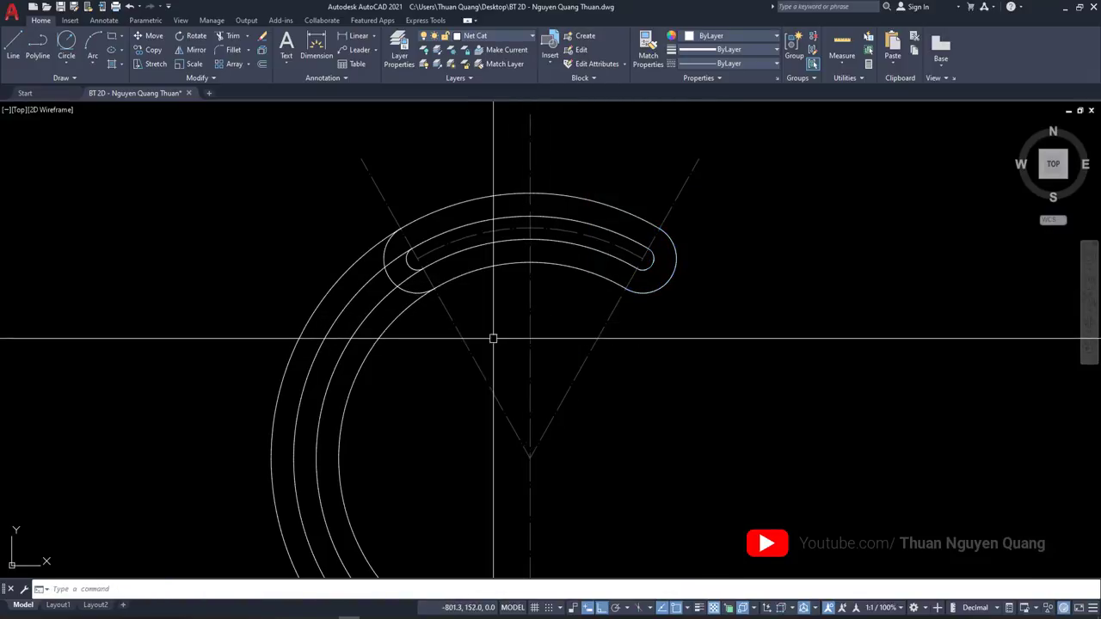
type("TR")
Trim the band's left end around the mirrored cap, then view the reference image
key("Return")
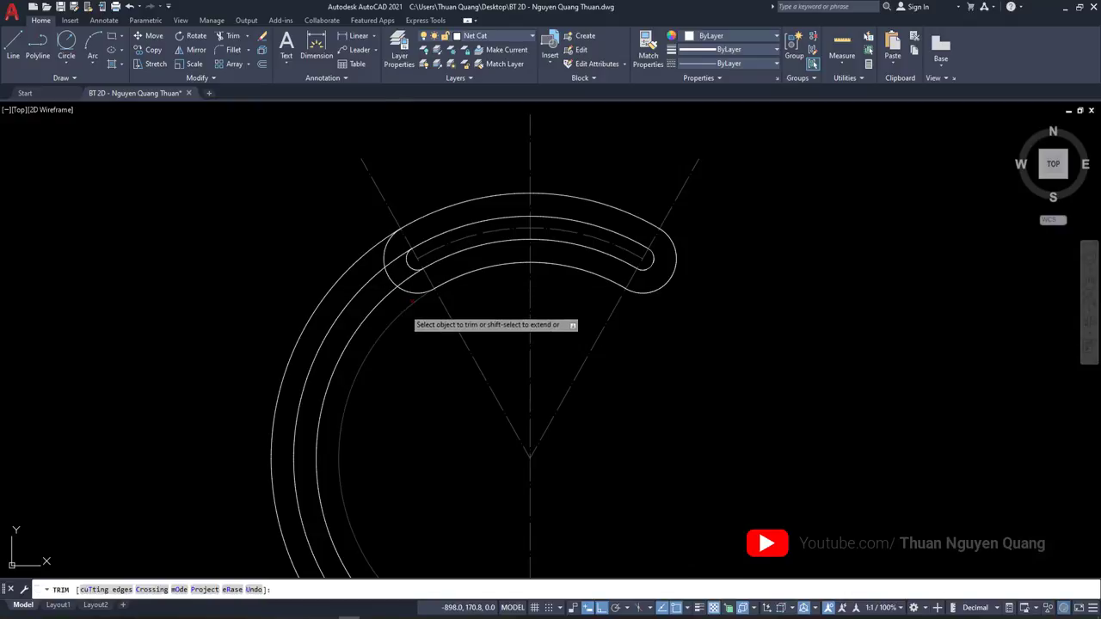
scroll(398, 254, "up", 4)
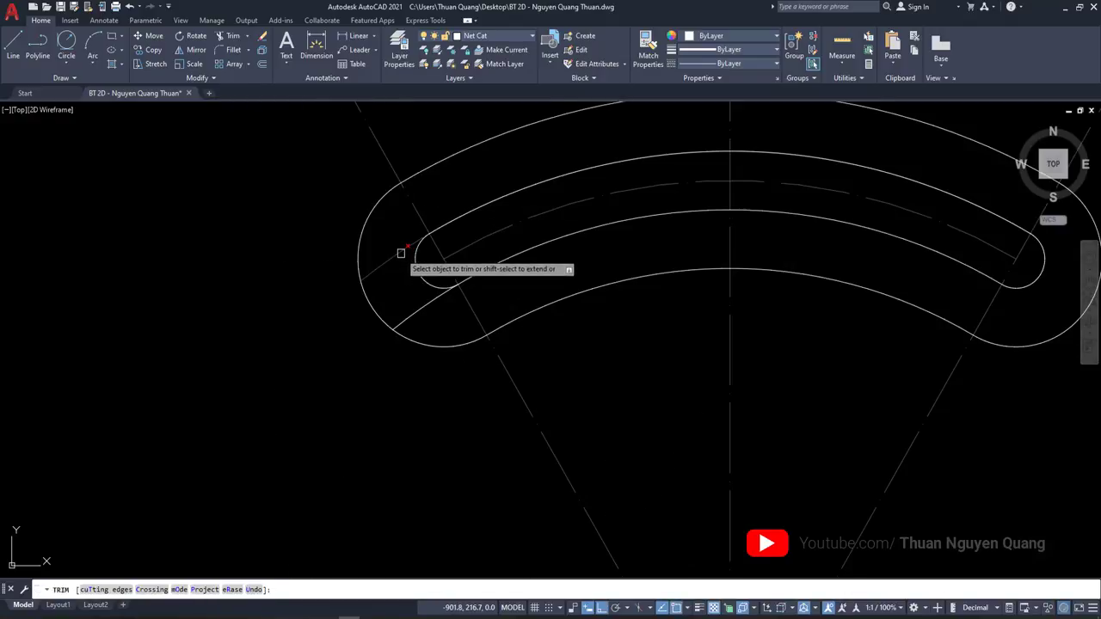
scroll(435, 299, "down", 5)
key("Escape")
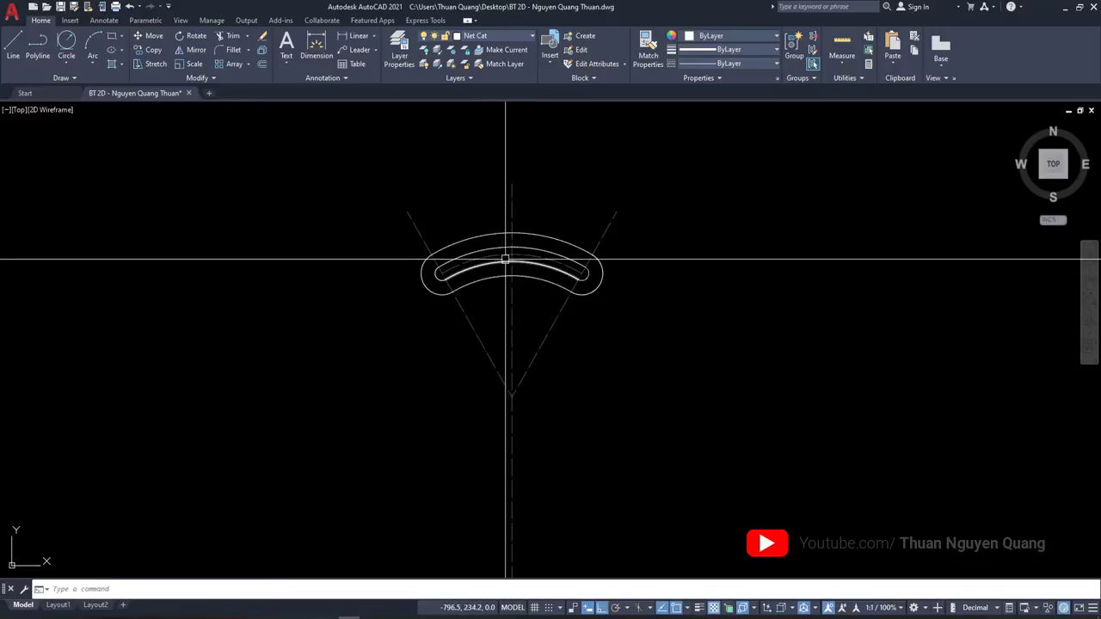
scroll(503, 254, "down", 2)
key("alt+Tab")
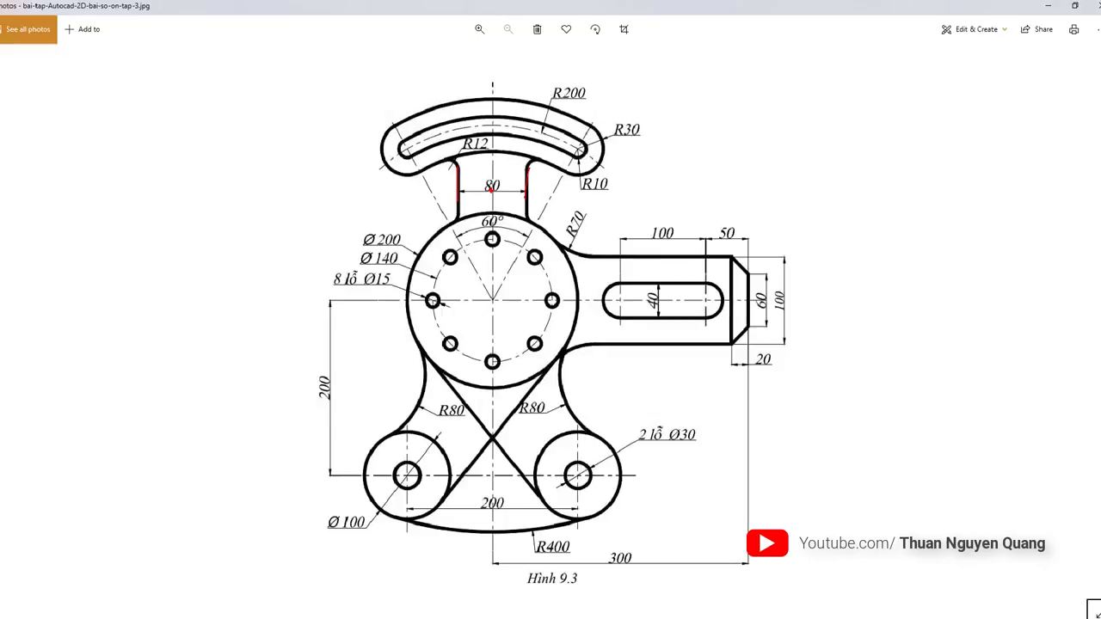
Offset the vertical centreline by the suggested distance to create the neck lines
key("alt+Tab")
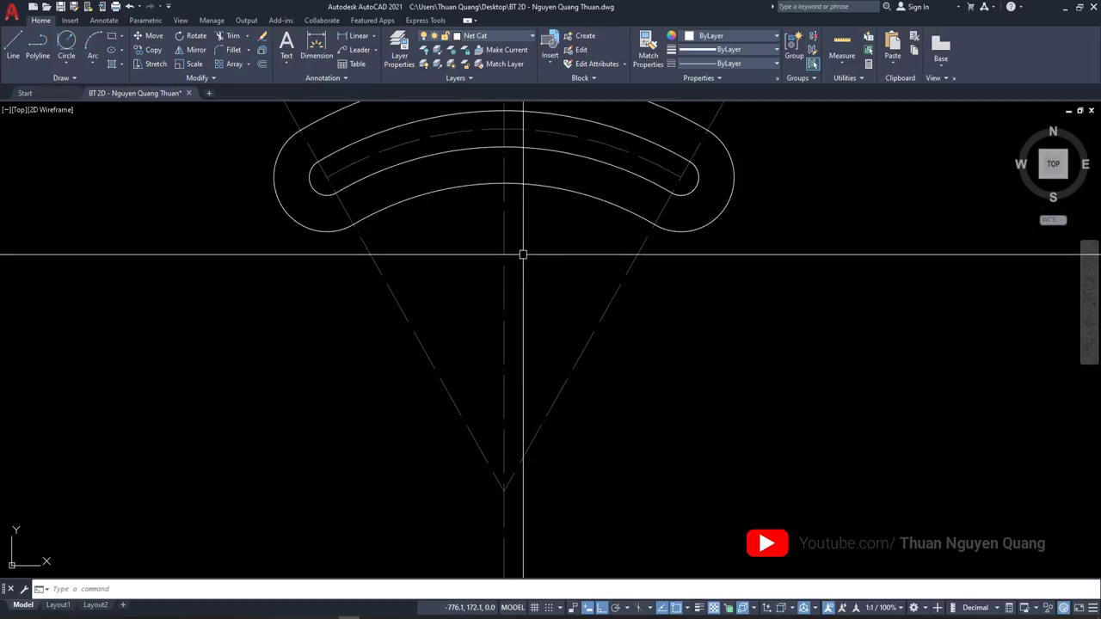
key("Return")
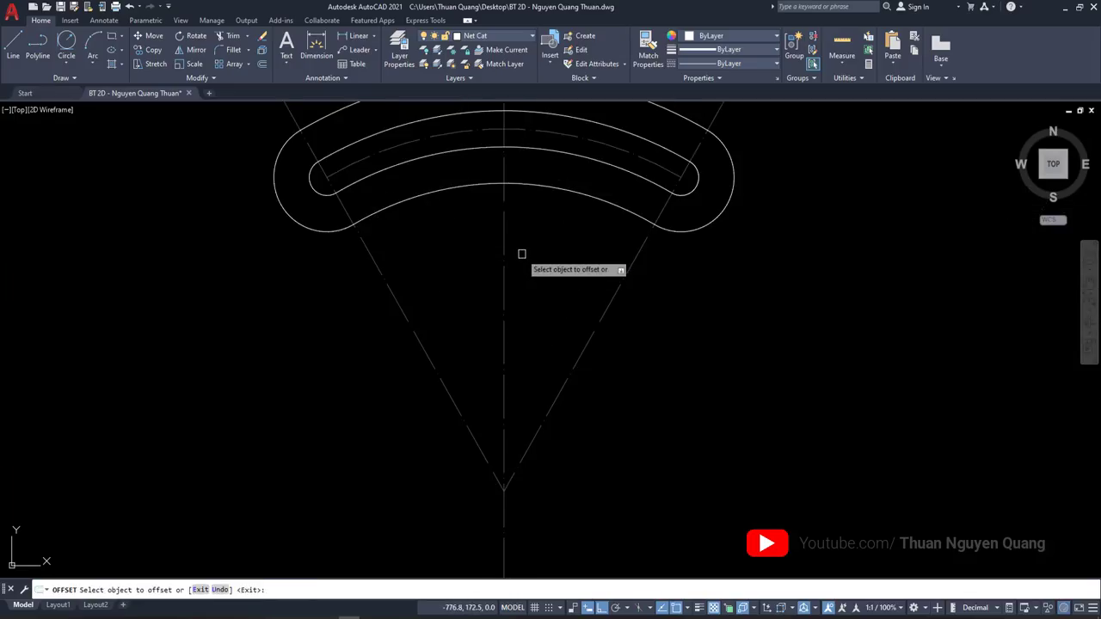
left_click(504, 250)
left_click(437, 253)
key("Return")
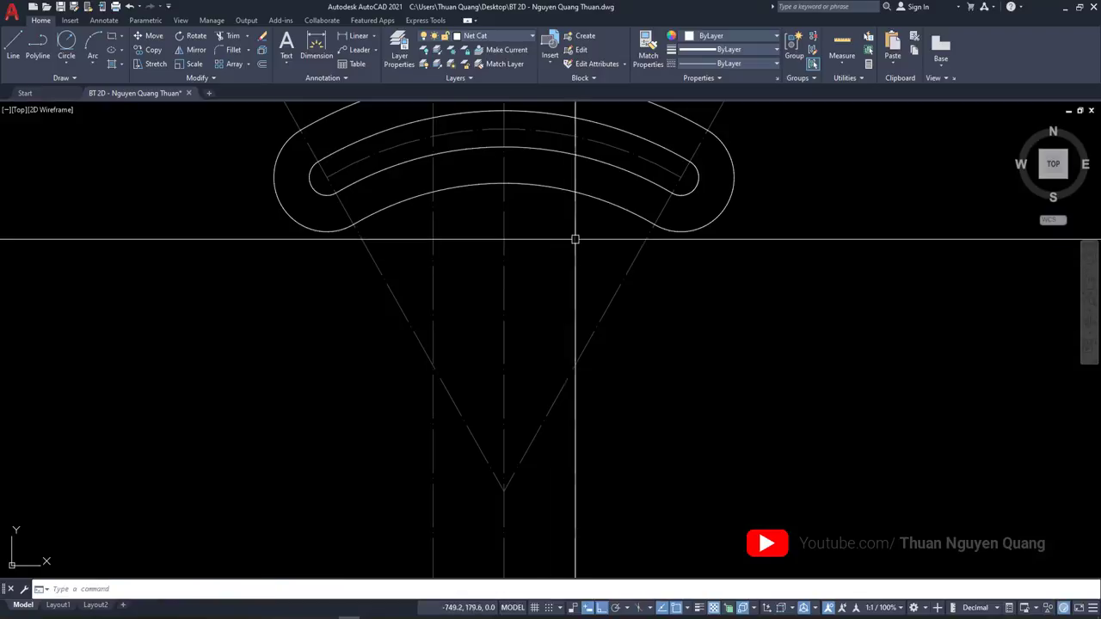
Put the two new neck lines on the Net Cat layer and compare with the reference
left_click(573, 239)
left_click(569, 241)
left_click(443, 258)
left_click(420, 251)
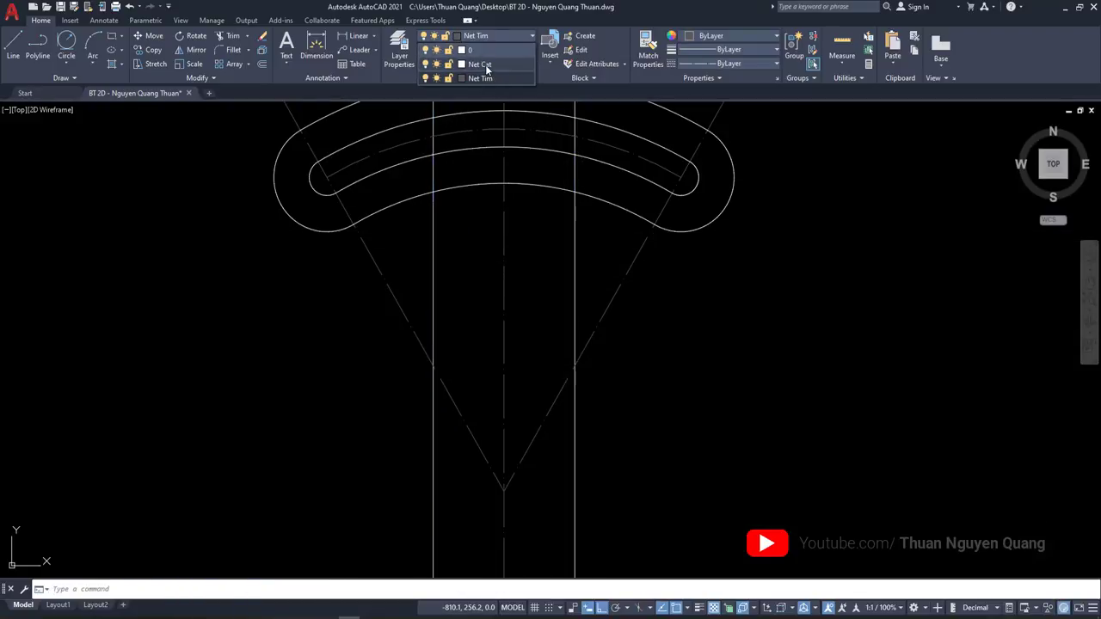
left_click(486, 69)
key("Escape")
scroll(610, 255, "down", 3)
scroll(553, 244, "up", 2)
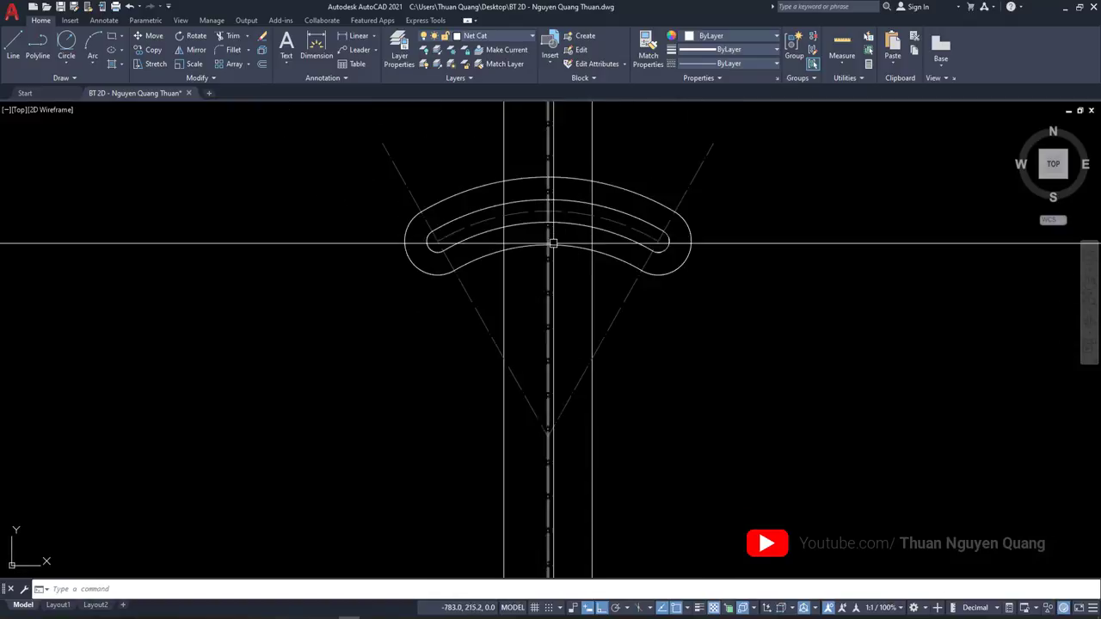
scroll(553, 244, "up", 1)
key("alt+Tab")
scroll(472, 173, "up", 3)
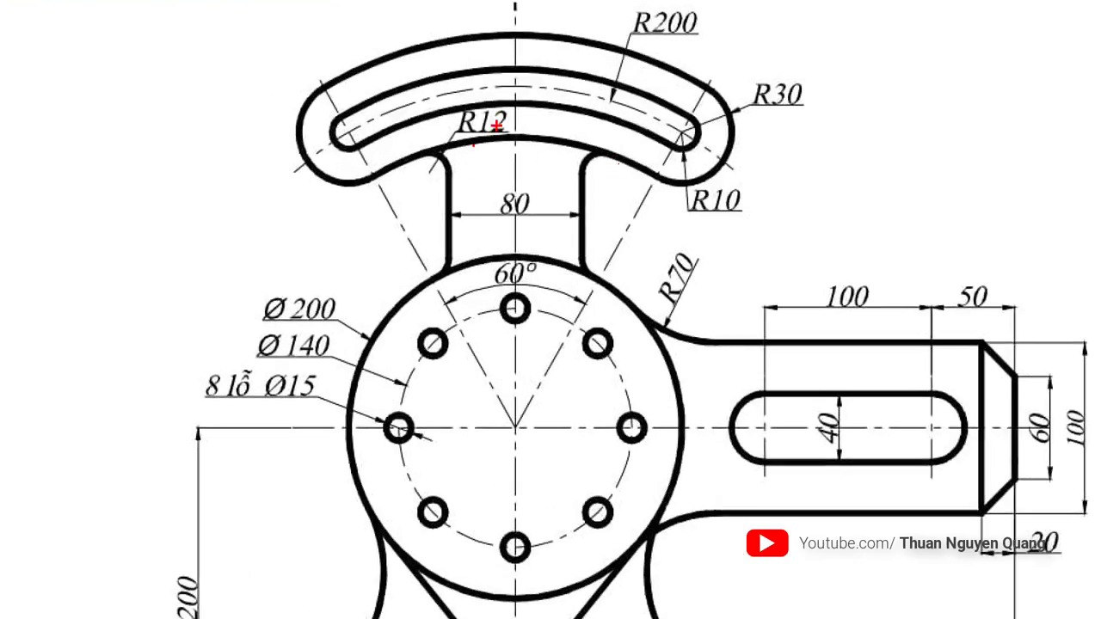
scroll(491, 215, "down", 3)
scroll(490, 215, "down", 2)
key("alt+Tab")
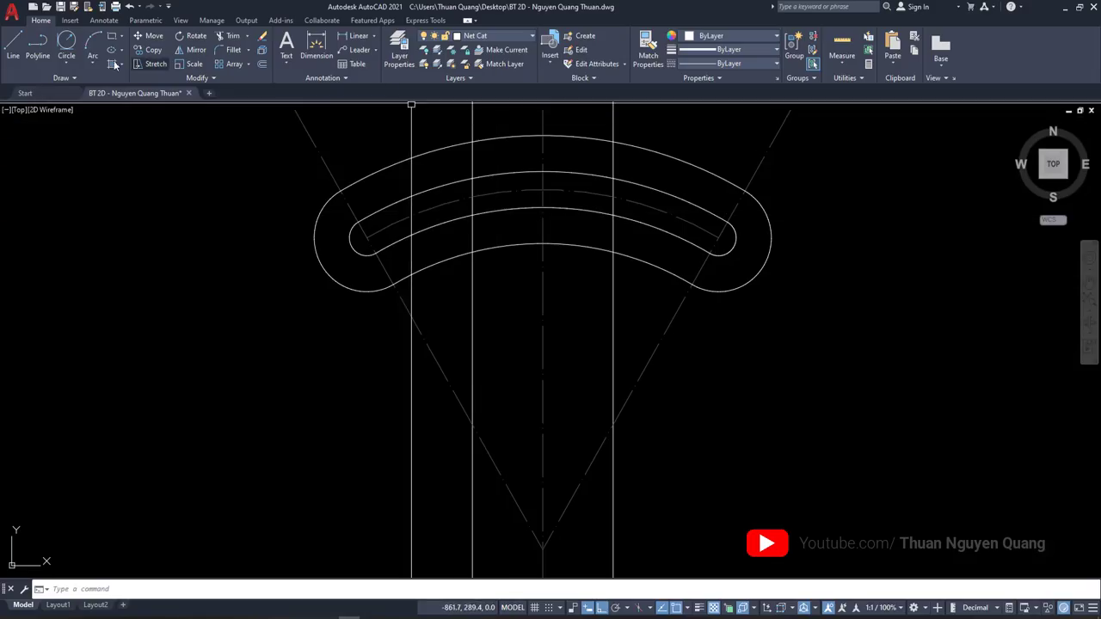
Draw a tangent-tangent-radius circle between the left stem line and the handle's lower edge
left_click(68, 63)
left_click(80, 183)
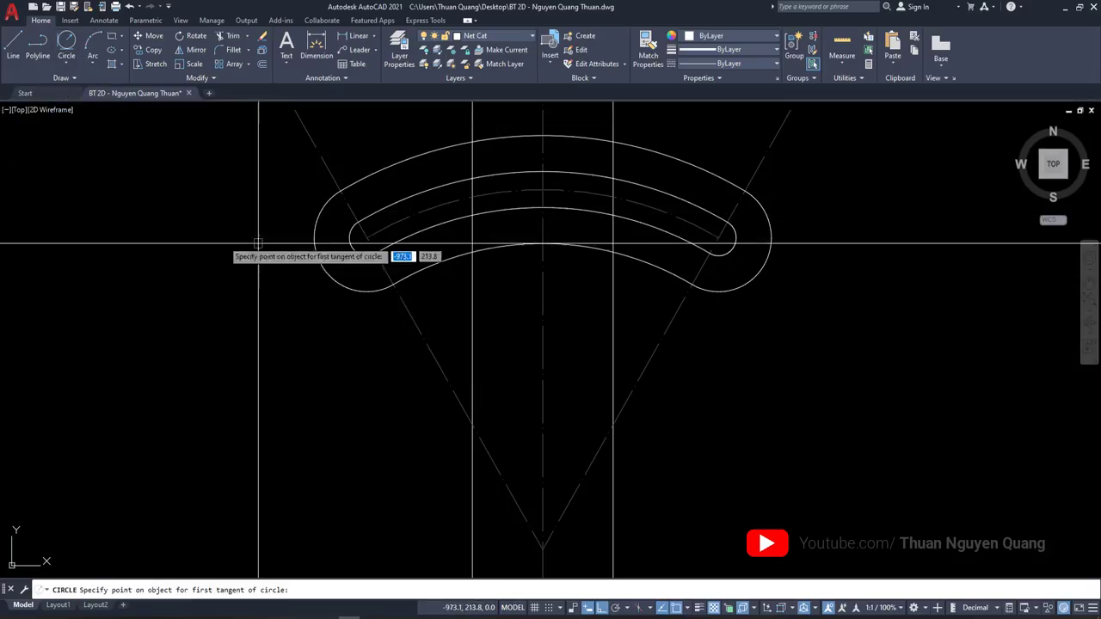
scroll(465, 258, "up", 2)
left_click(413, 271)
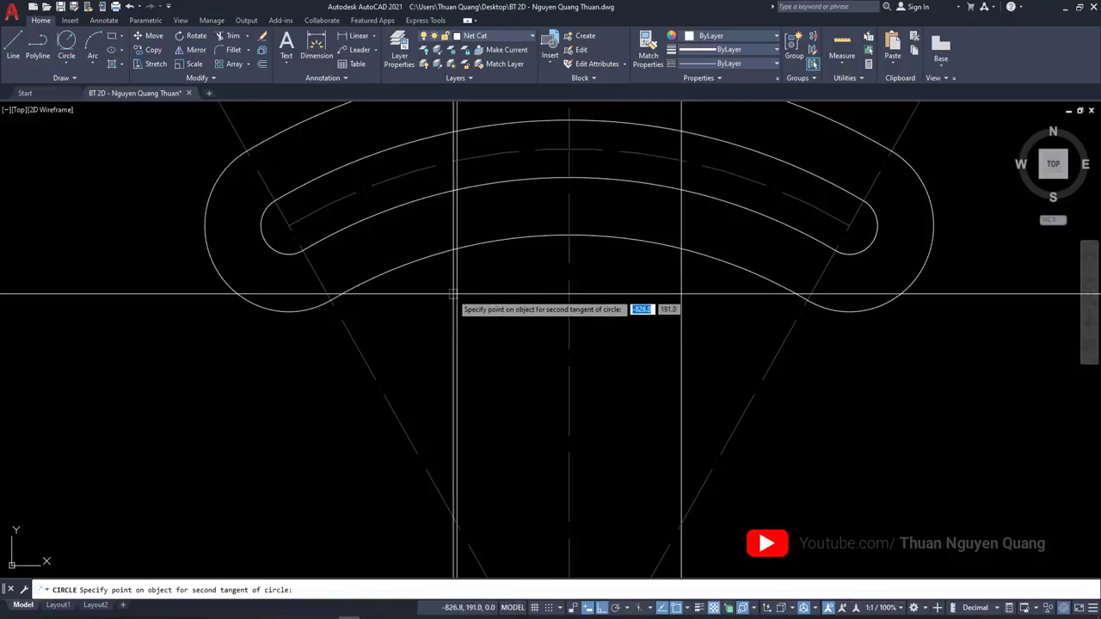
left_click(437, 309)
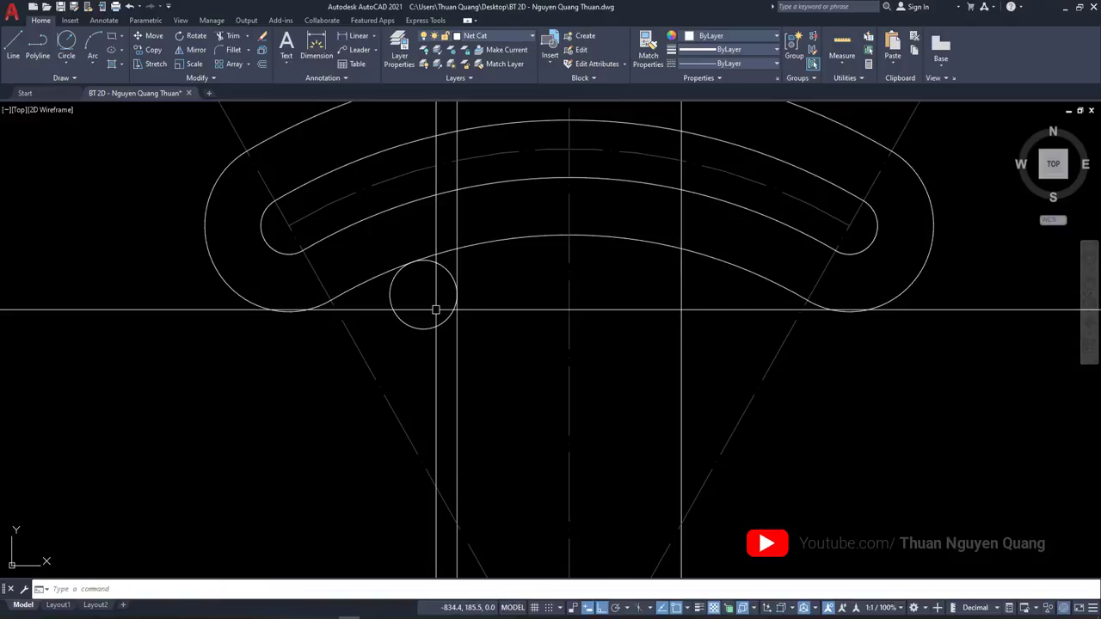
middle_click_drag(437, 310, 347, 288)
Trim the circle down to the left fillet arc
type("tr")
key("space")
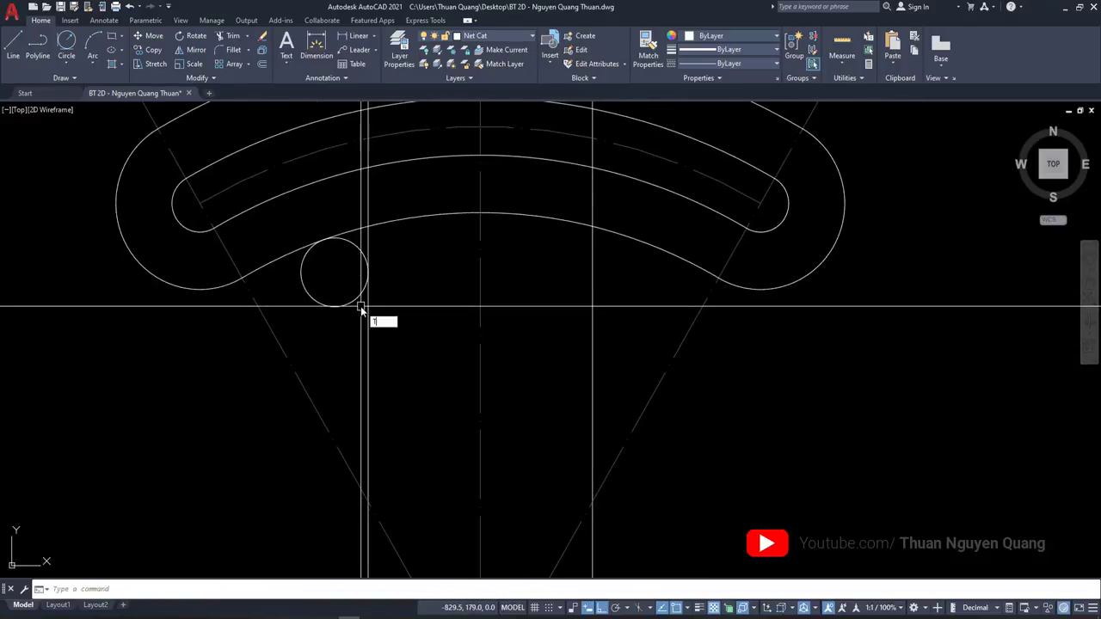
left_click(344, 300)
key("space")
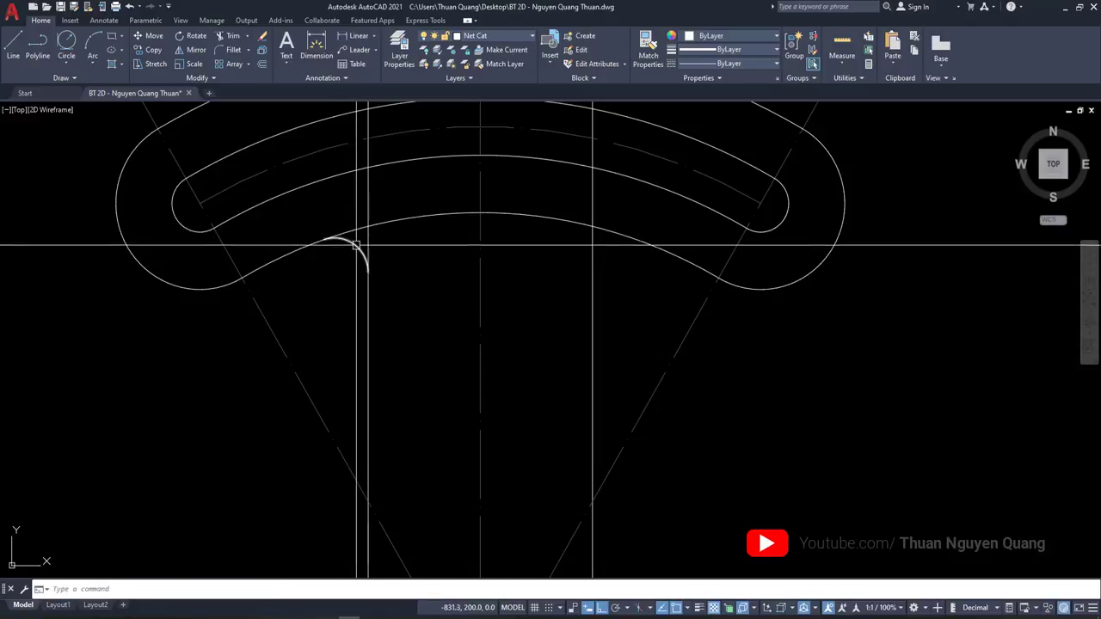
Mirror the left fillet arc about the vertical centreline, keeping the original
left_click(363, 252)
type("Mi")
key("space")
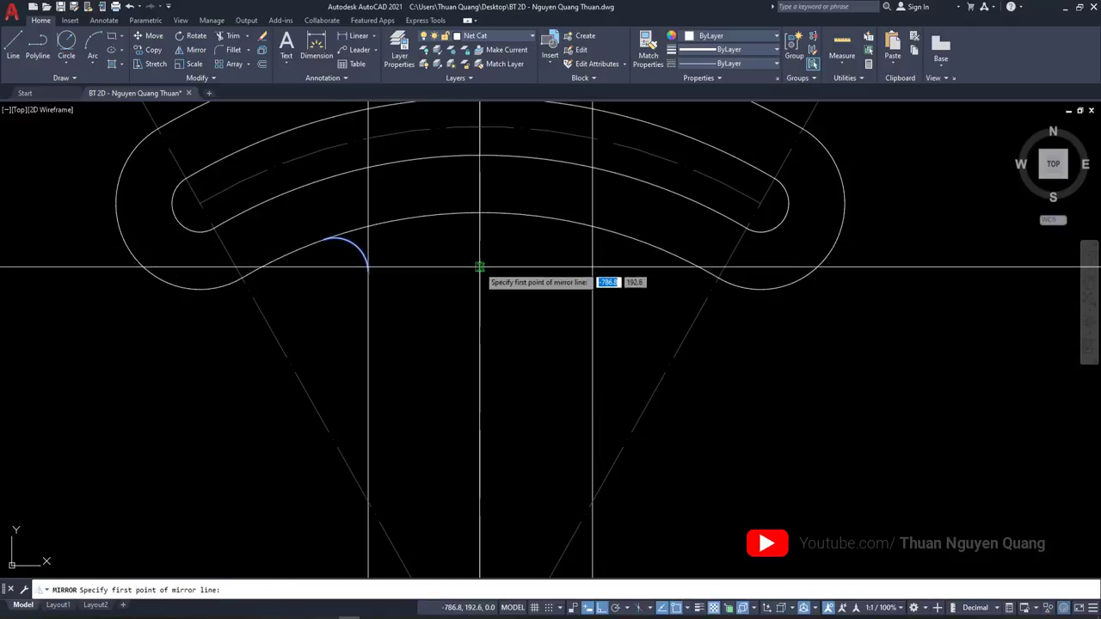
left_click(479, 197)
left_click(480, 294)
left_click(505, 338)
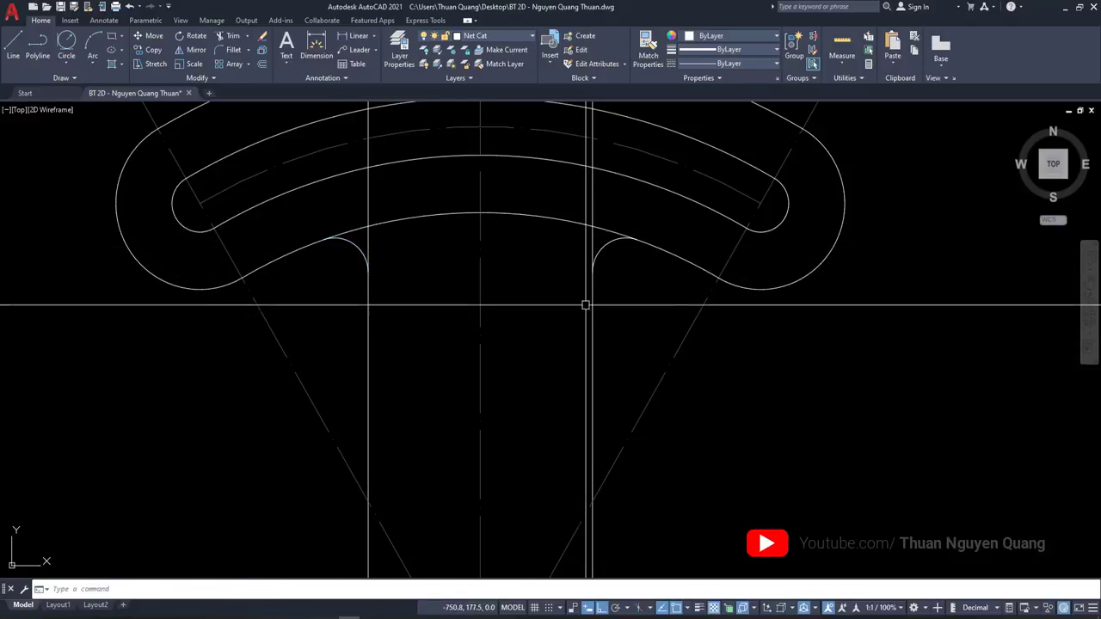
Trim the stem line segment out of the left fillet
type("tr")
key("space")
scroll(611, 266, "up", 2)
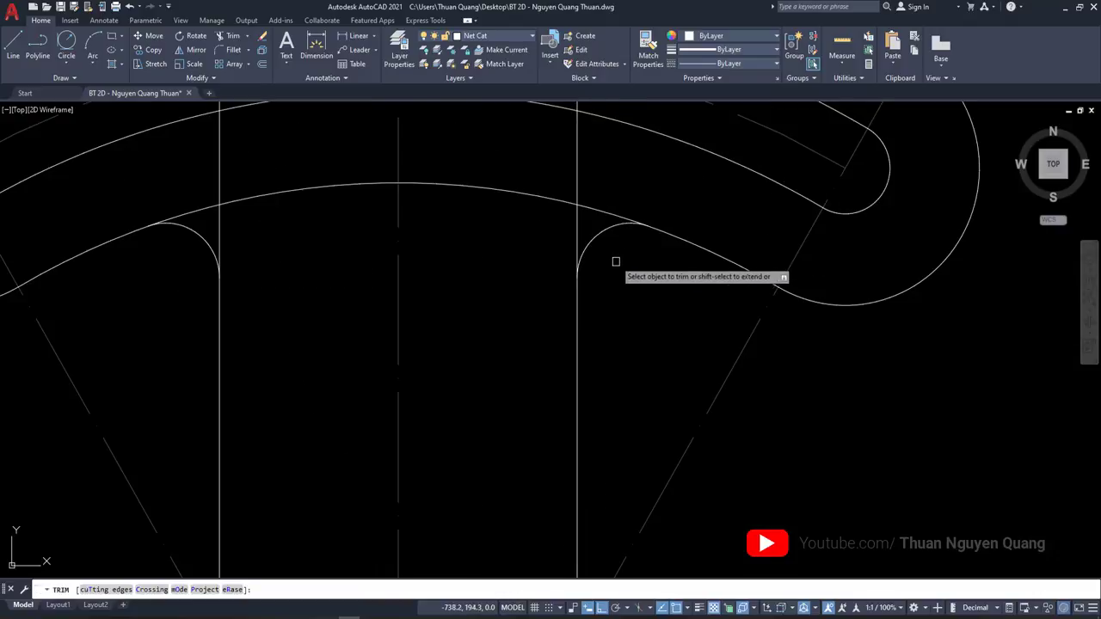
scroll(614, 258, "down", 5)
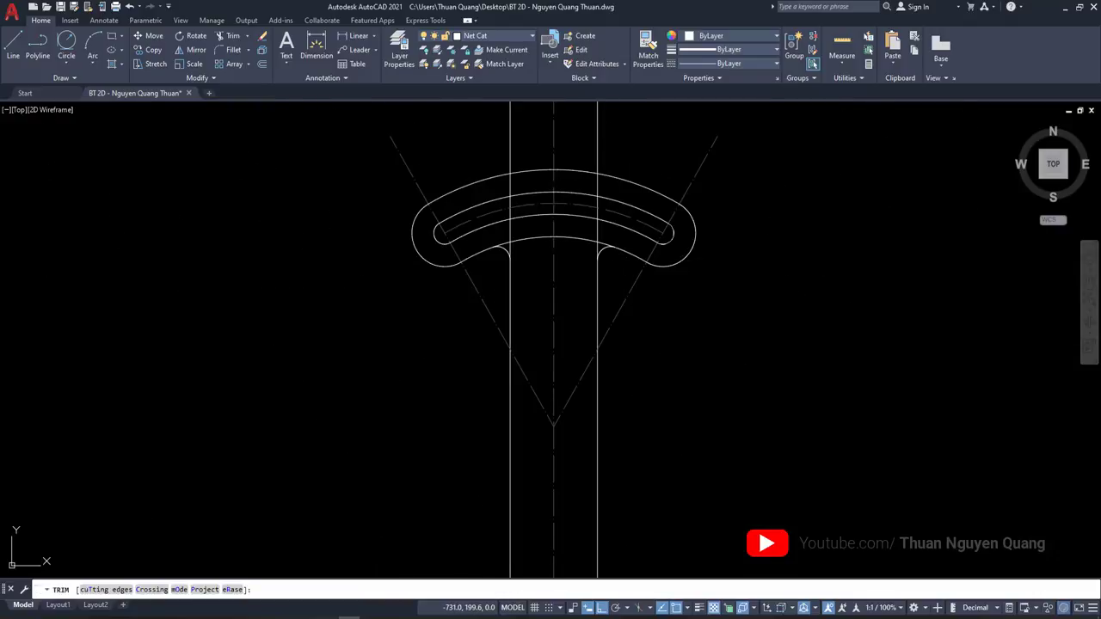
key("Escape")
scroll(551, 322, "down", 3)
middle_click_drag(550, 321, 523, 327)
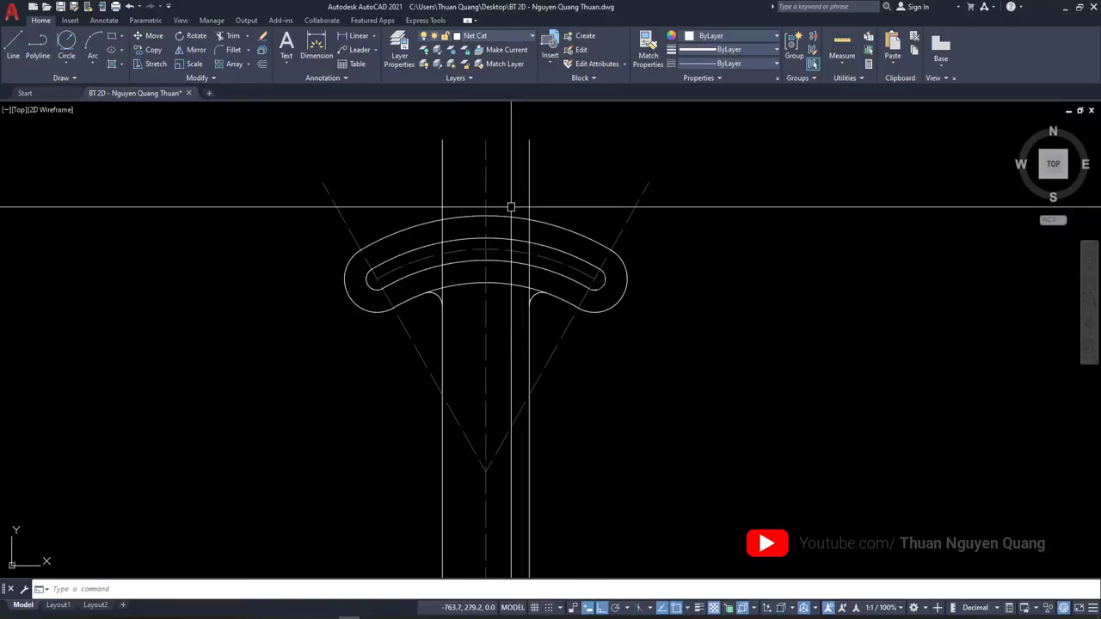
scroll(516, 224, "up", 3)
scroll(523, 249, "up", 4)
type("tr")
key("space")
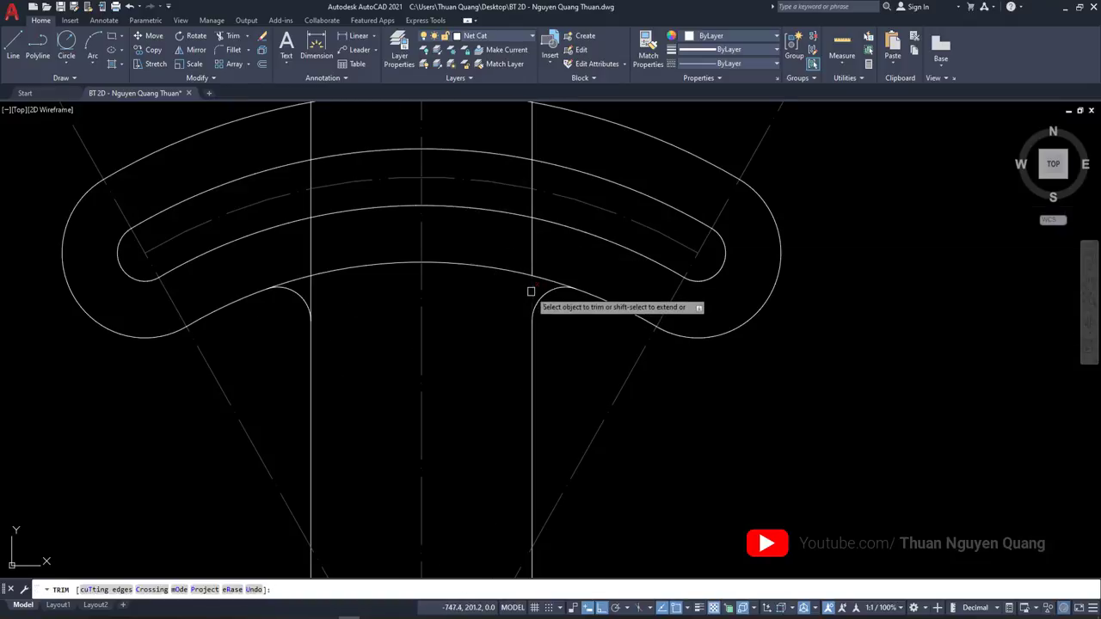
left_click(310, 248)
scroll(530, 249, "down", 3)
key("Escape")
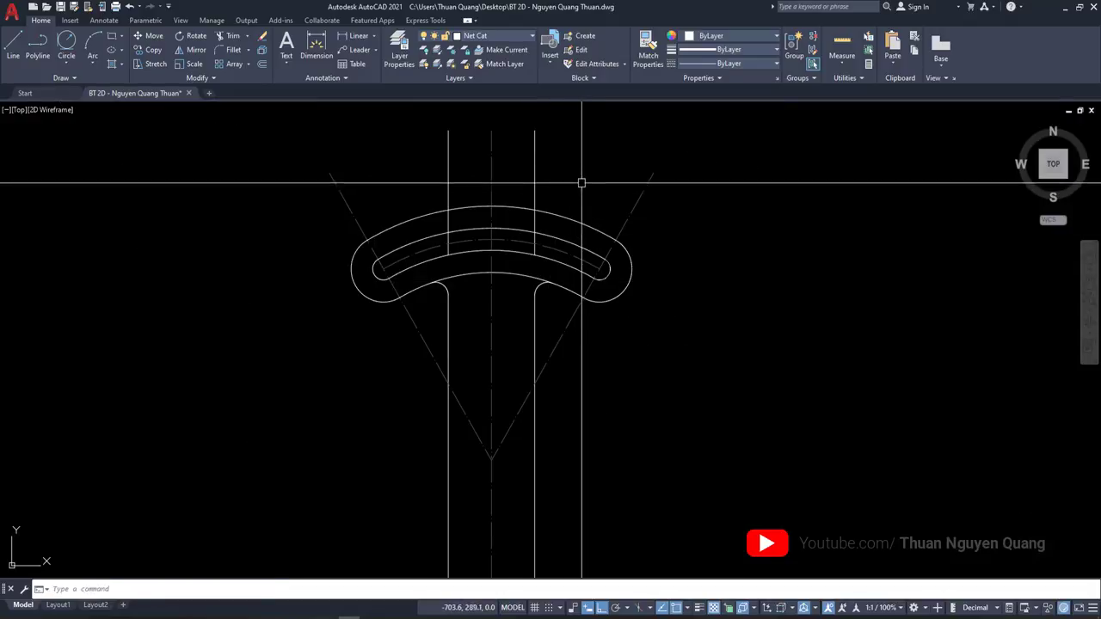
Compare the drawing with the reference image in Photos
left_click(534, 168)
left_click(448, 171)
scroll(448, 215, "down", 3)
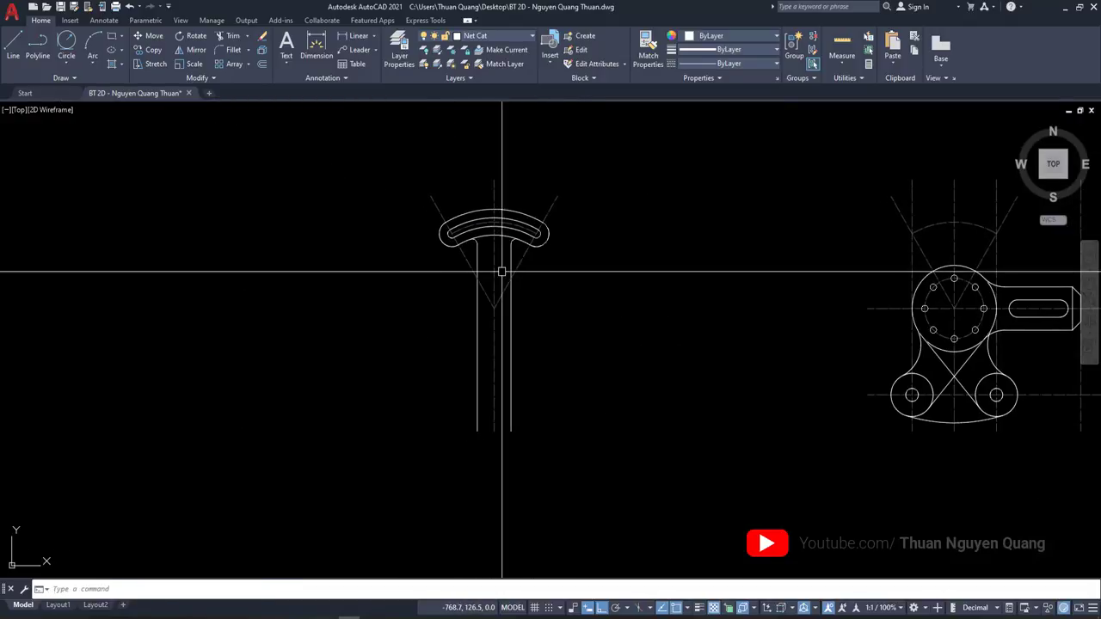
key("alt+Tab")
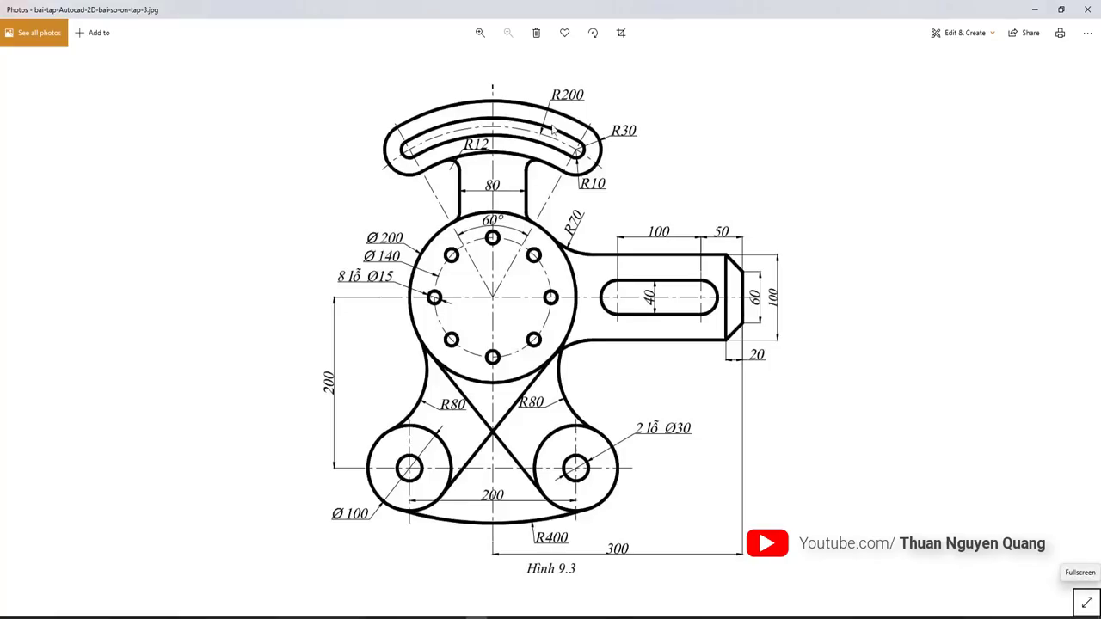
key("alt+Tab")
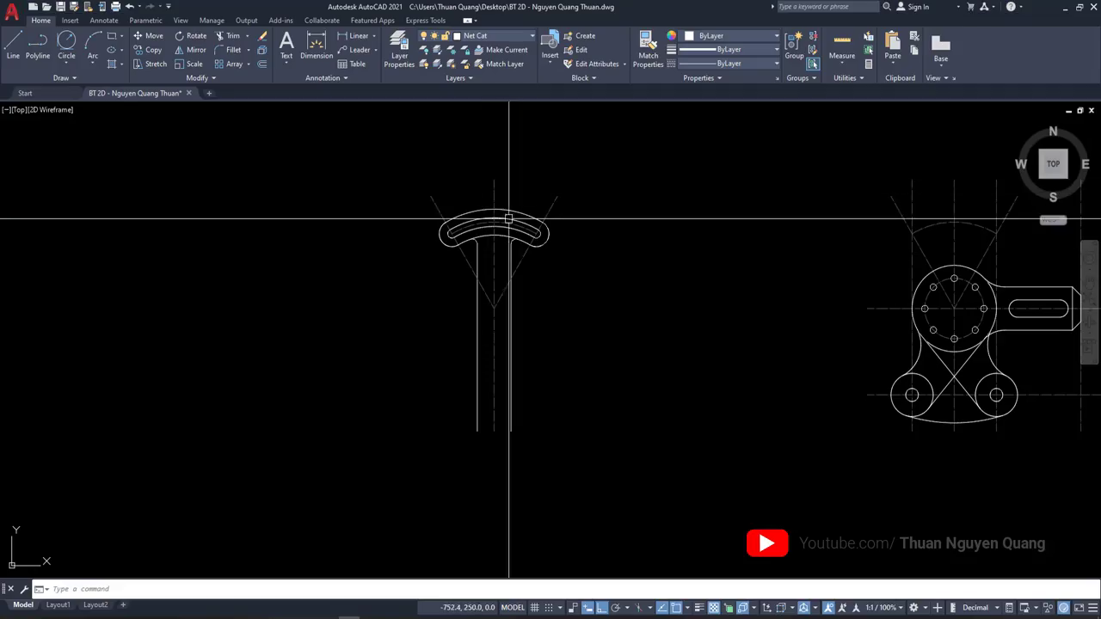
scroll(442, 246, "up", 3)
Window-select the T-shaped handle and add its stem lines to the selection
left_click(267, 181)
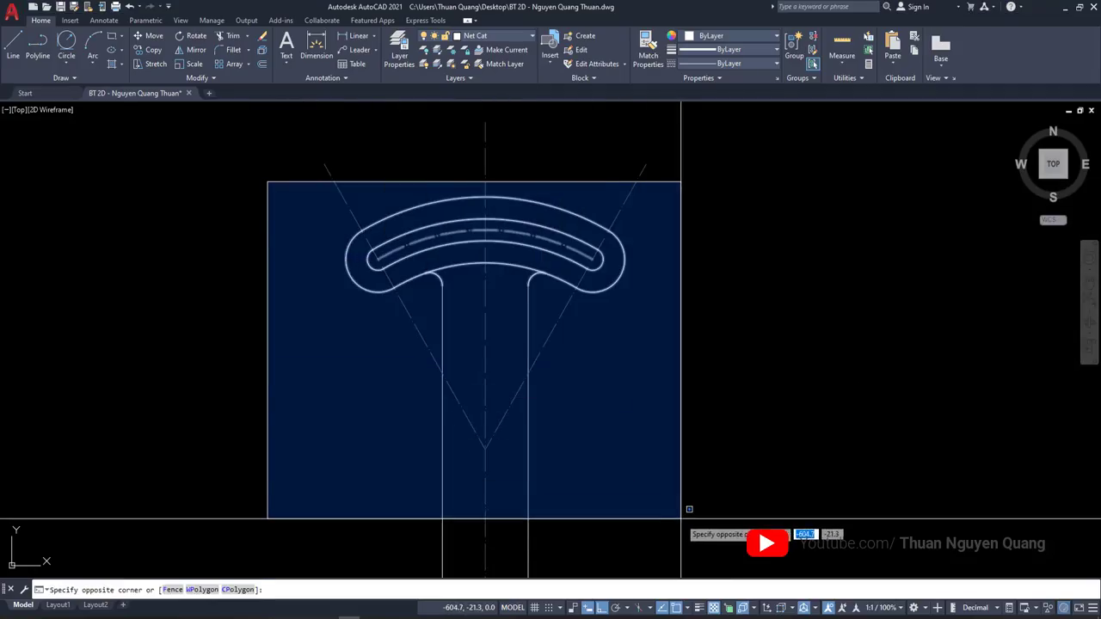
left_click(683, 516)
middle_click_drag(610, 351, 582, 256)
scroll(582, 343, "down", 3)
left_click(583, 342)
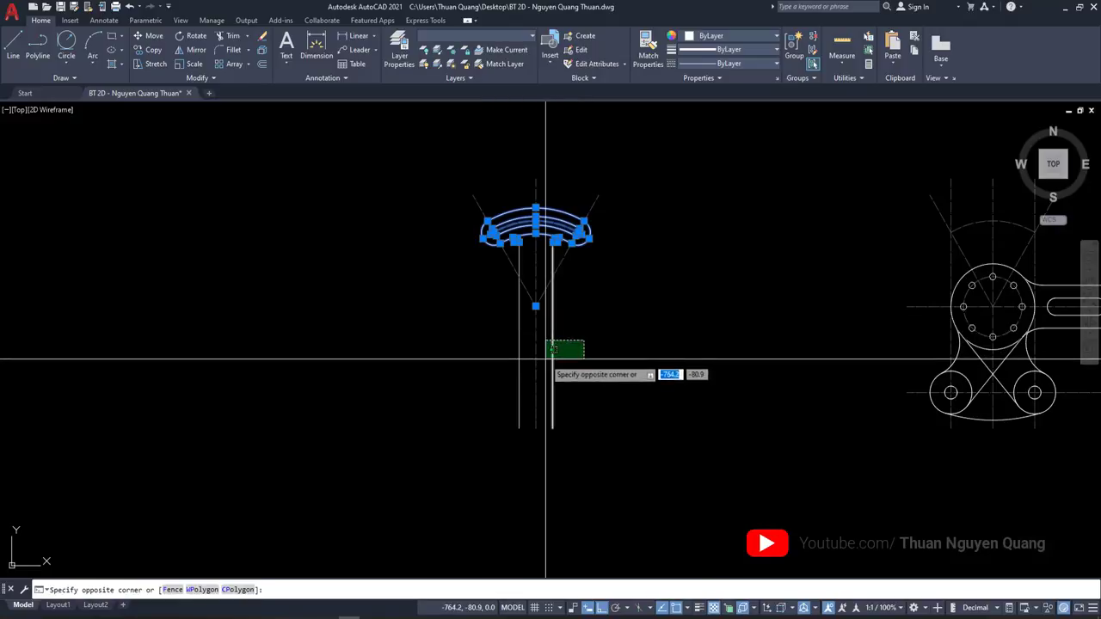
left_click(528, 353)
scroll(528, 353, "up", 2)
left_click(516, 347)
left_click(482, 277)
middle_click_drag(482, 278, 480, 251)
scroll(475, 245, "up", 2)
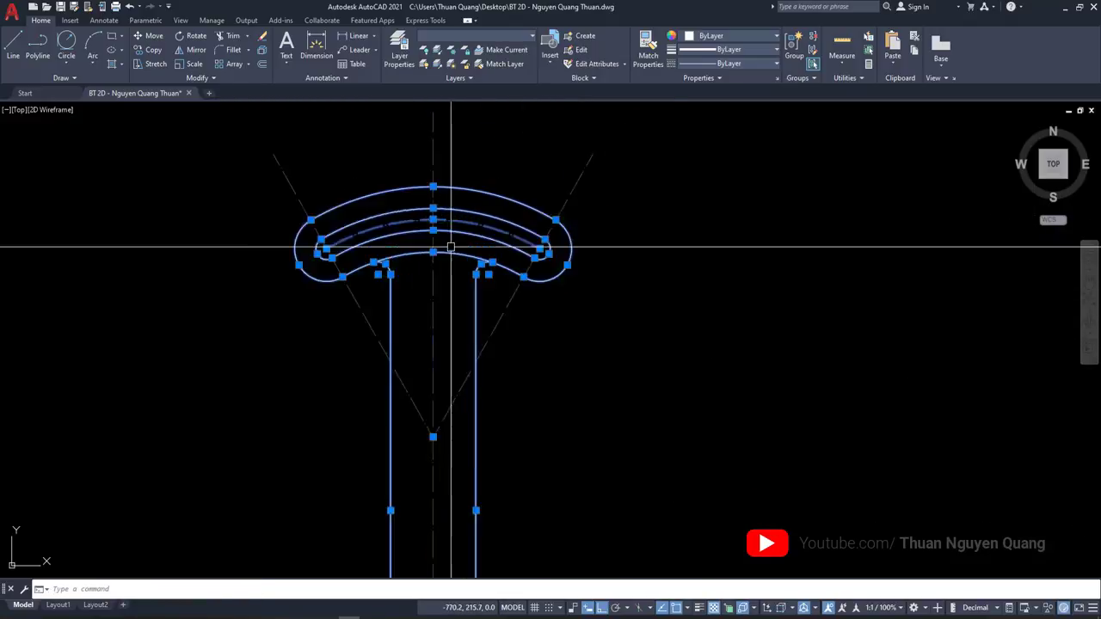
scroll(469, 219, "up", 2)
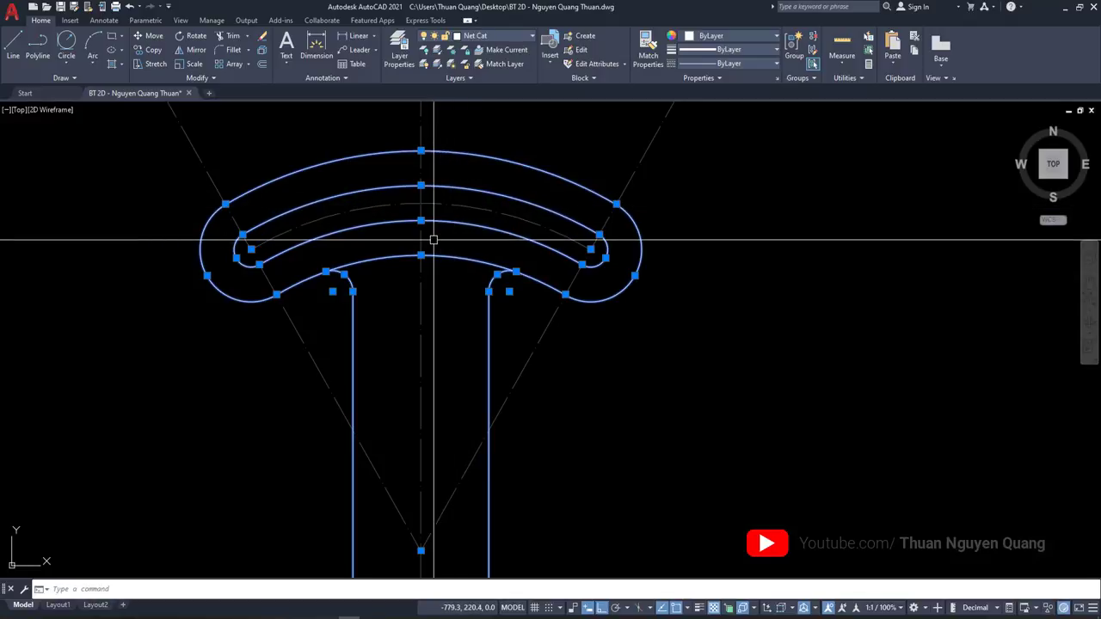
scroll(433, 240, "down", 4)
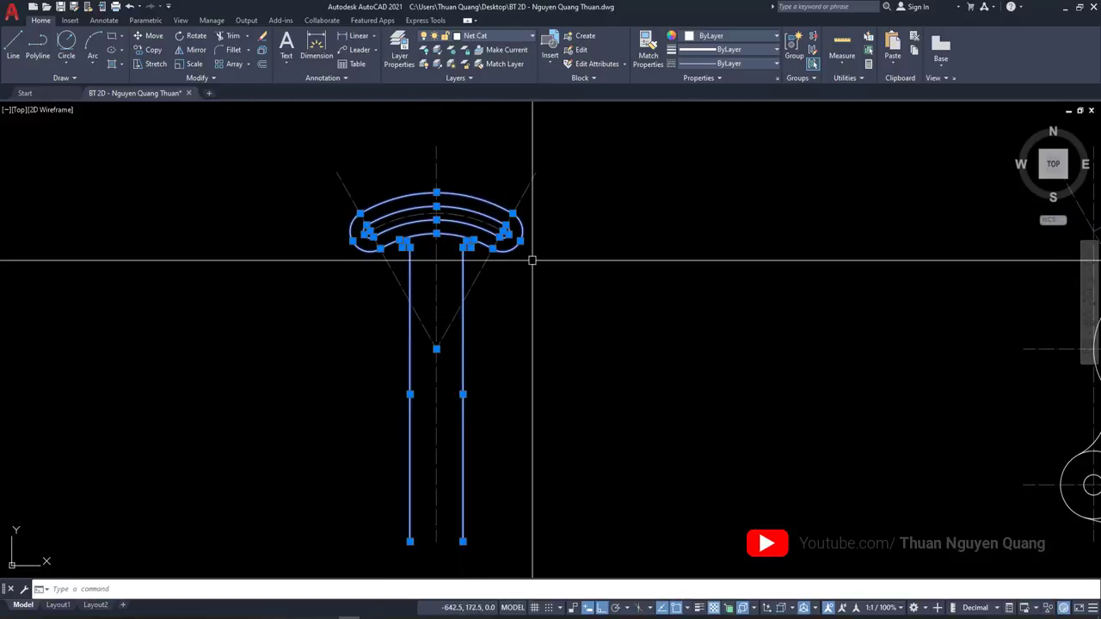
type("M")
Move the selected handle from its reference point onto the top of the hub
key("Return")
scroll(534, 253, "up", 2)
scroll(487, 253, "up", 3)
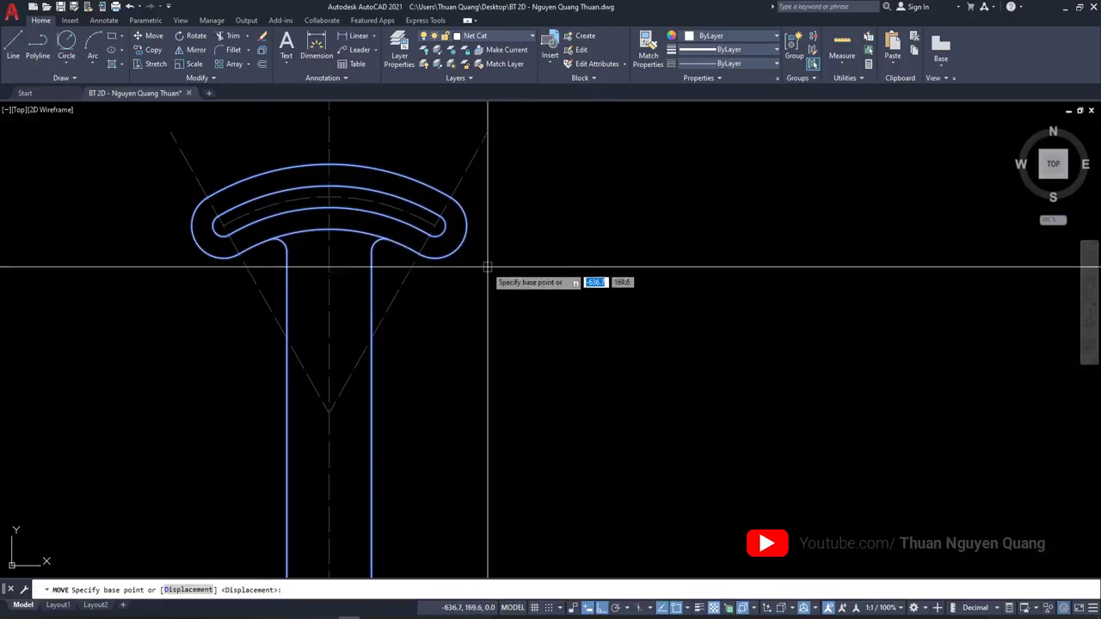
scroll(363, 227, "up", 3)
left_click(370, 224)
scroll(307, 172, "down", 2)
scroll(603, 246, "down", 3)
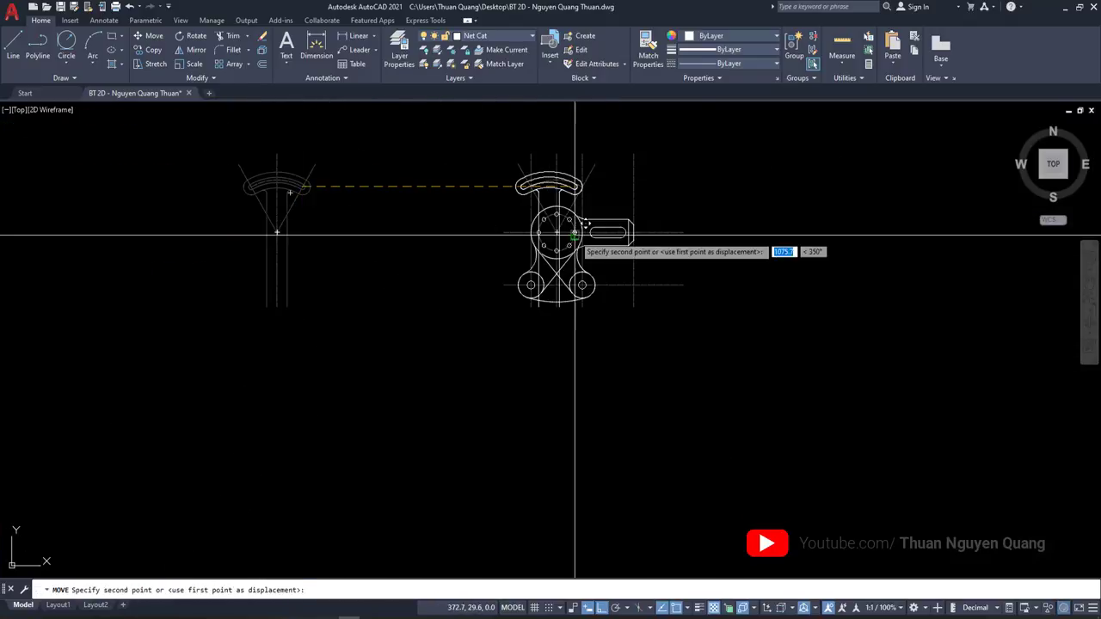
scroll(612, 128, "down", 2)
scroll(542, 207, "up", 4)
scroll(541, 297, "up", 2)
scroll(580, 287, "up", 1)
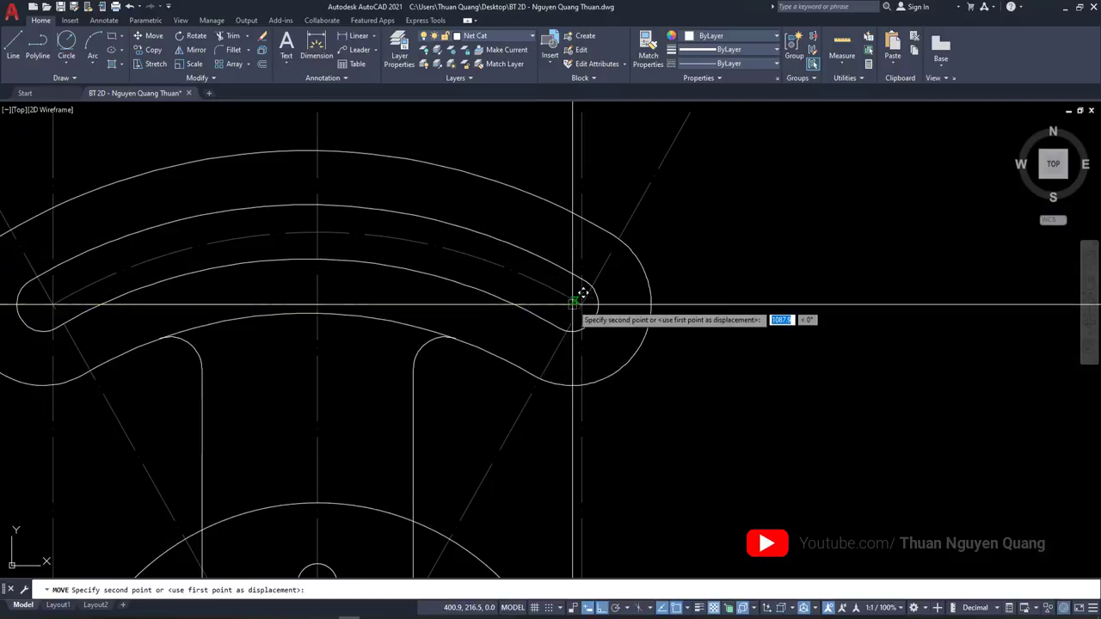
left_click(582, 305)
scroll(619, 344, "down", 5)
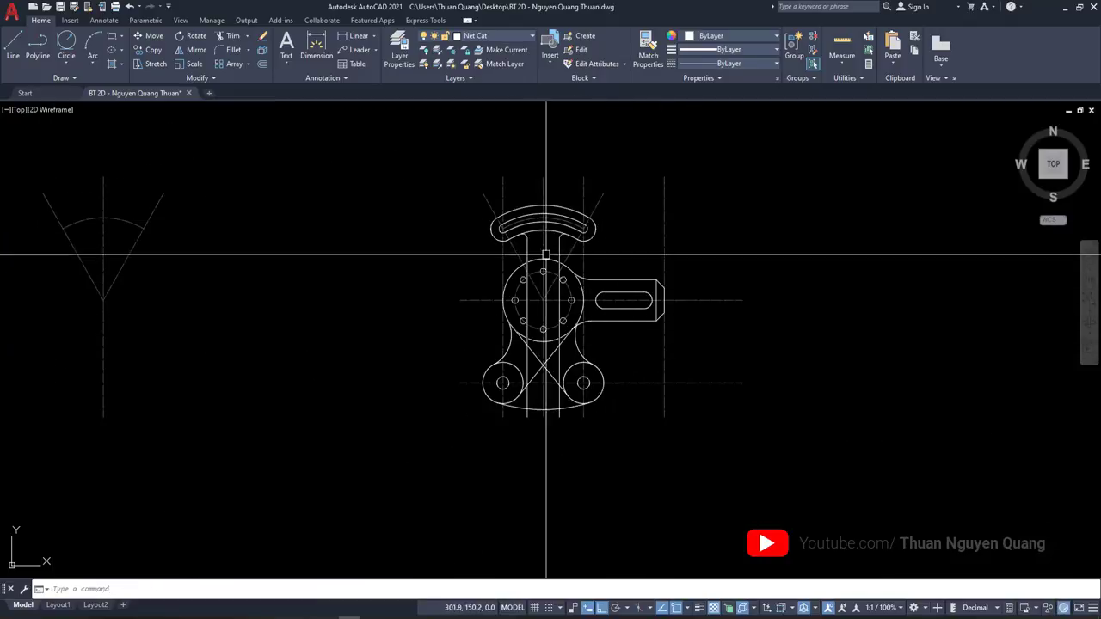
scroll(553, 308, "up", 1)
scroll(566, 237, "up", 4)
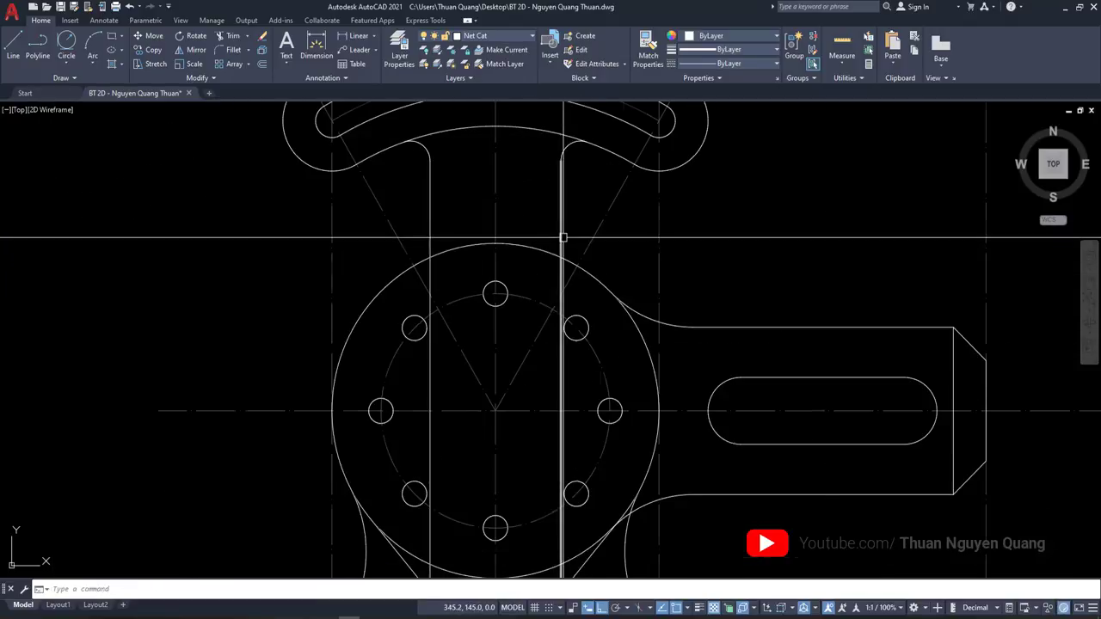
scroll(563, 250, "up", 1)
key("alt+Tab")
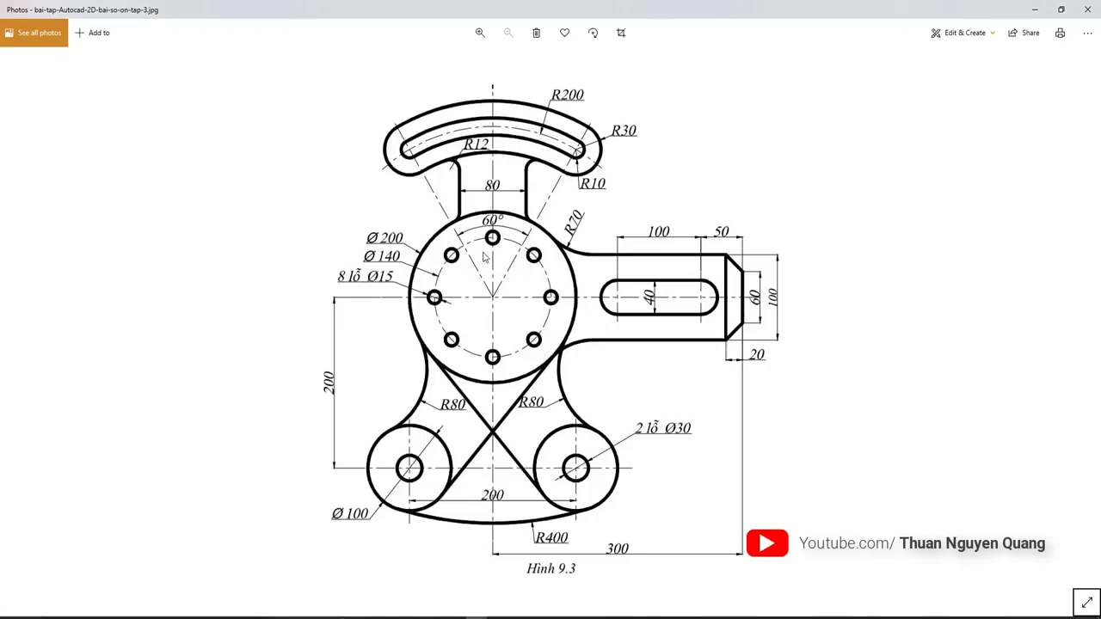
scroll(508, 216, "up", 3)
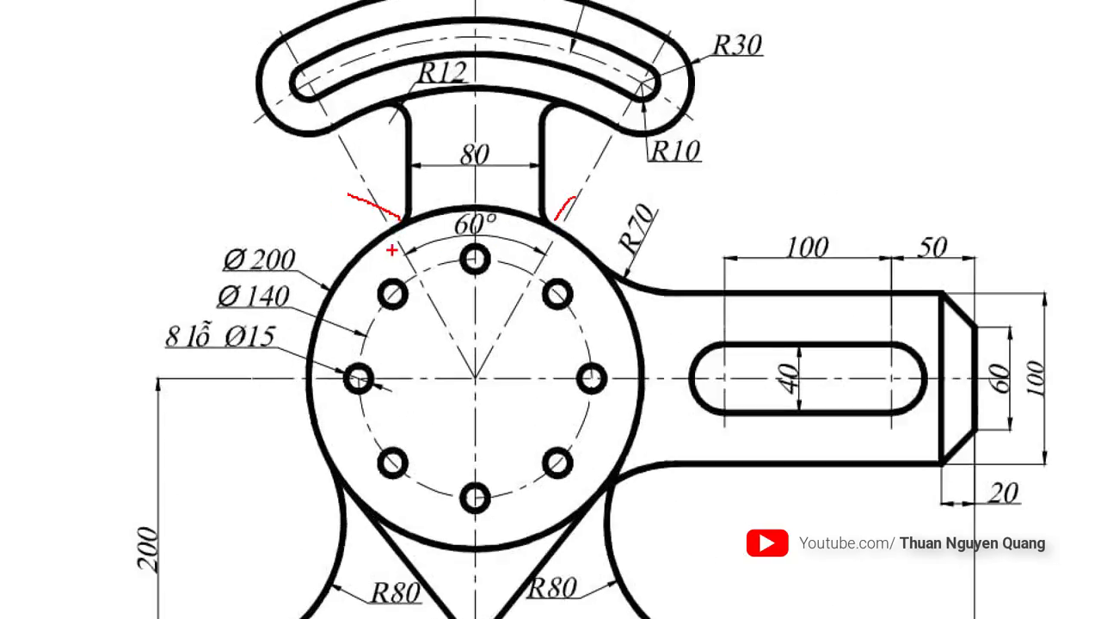
scroll(550, 310, "down", 3)
scroll(447, 185, "up", 3)
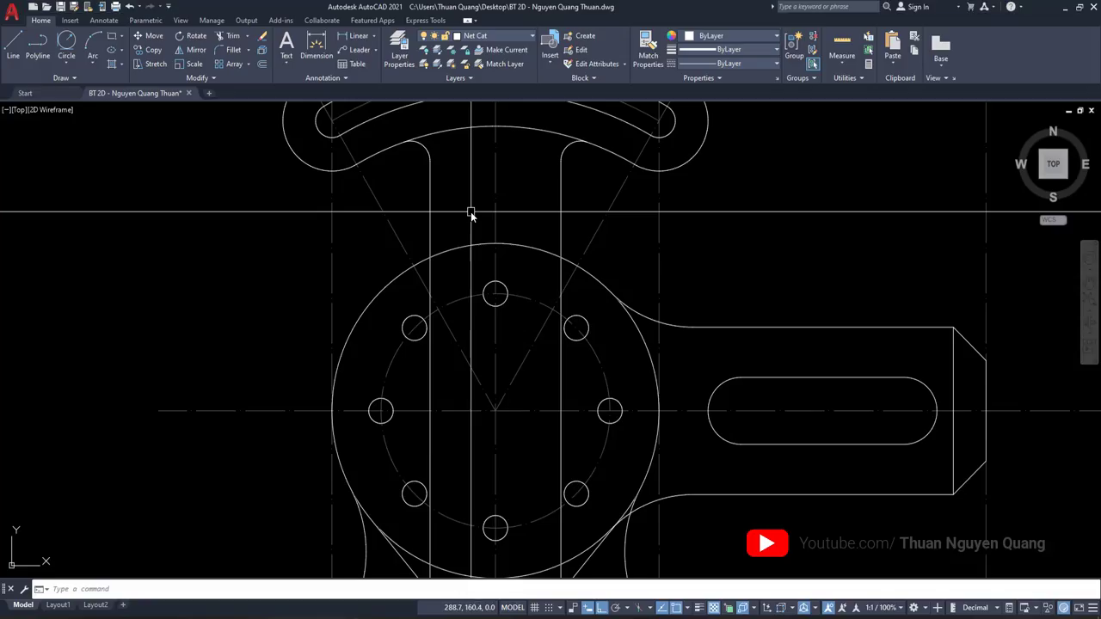
left_click(435, 196)
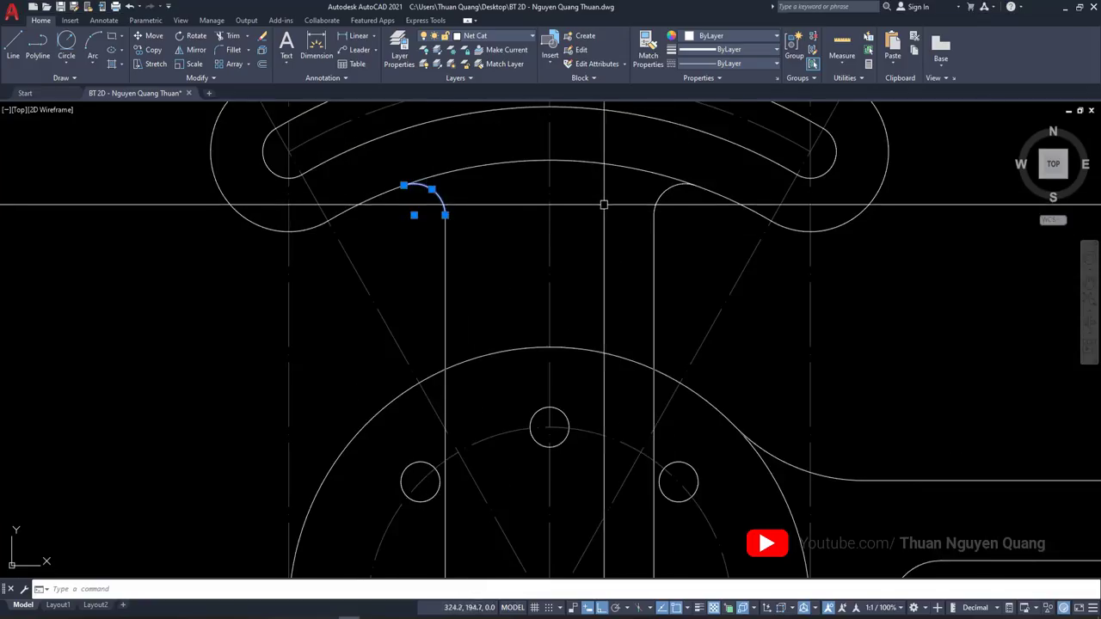
left_click(658, 198)
type("M")
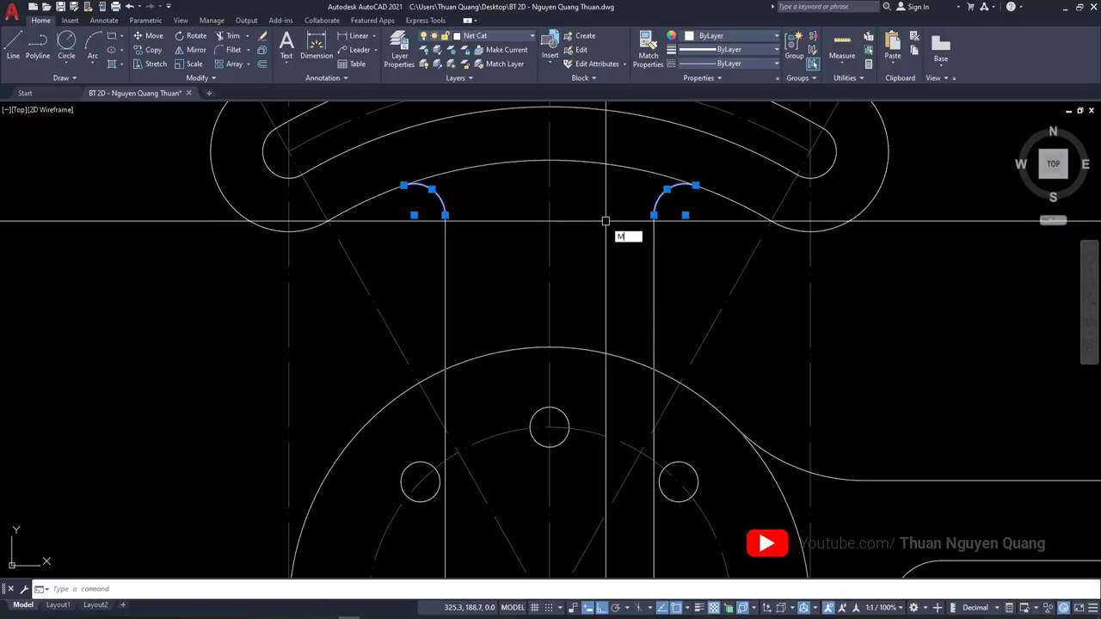
type("i")
key("Return")
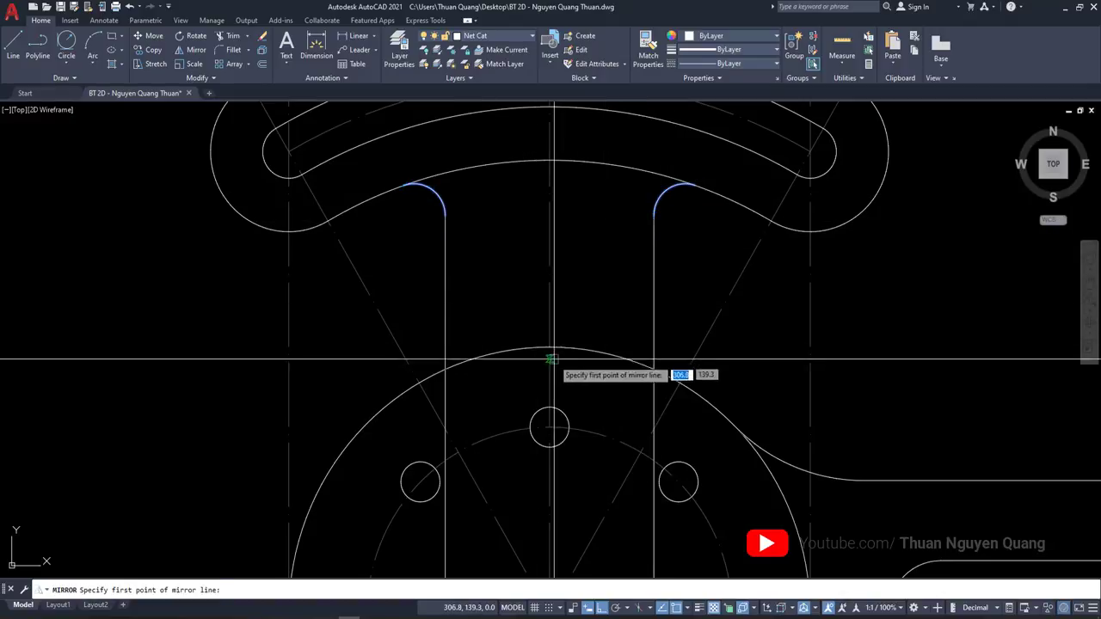
key("Escape")
middle_click_drag(456, 332, 486, 278)
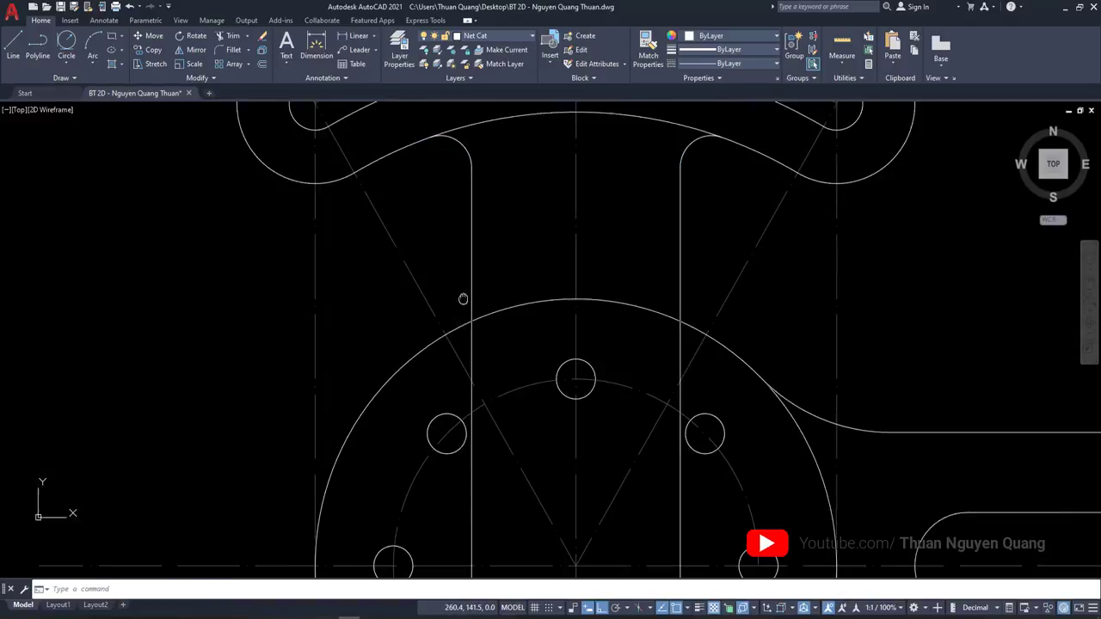
Draw a tangent circle between the left stem line and the hub, checking the radius on the reference
left_click(62, 66)
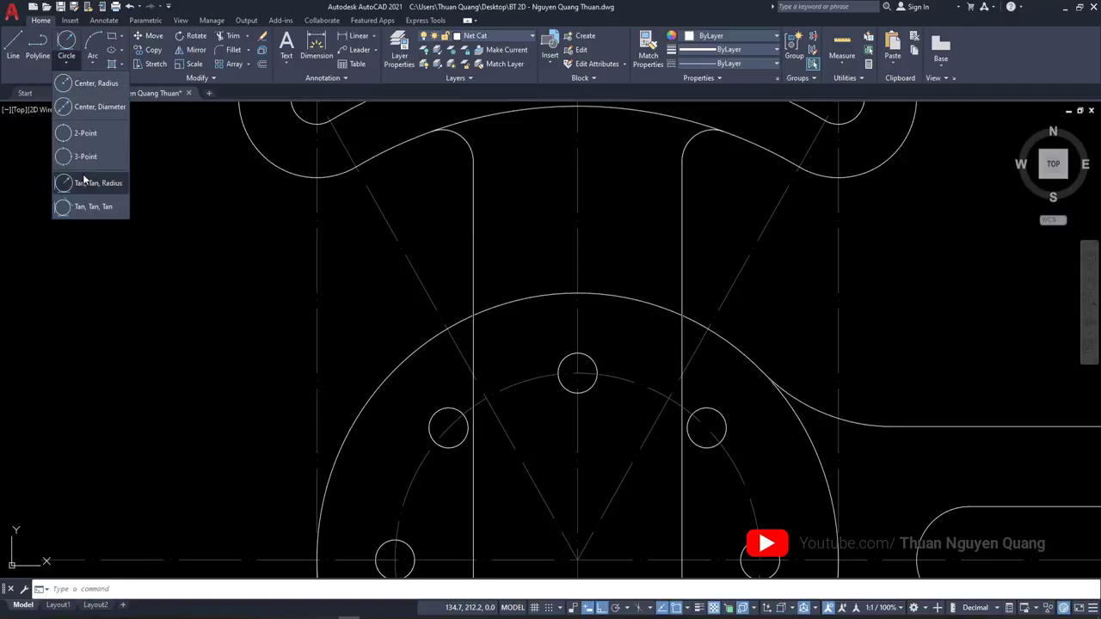
left_click(95, 183)
left_click(428, 341)
left_click(456, 294)
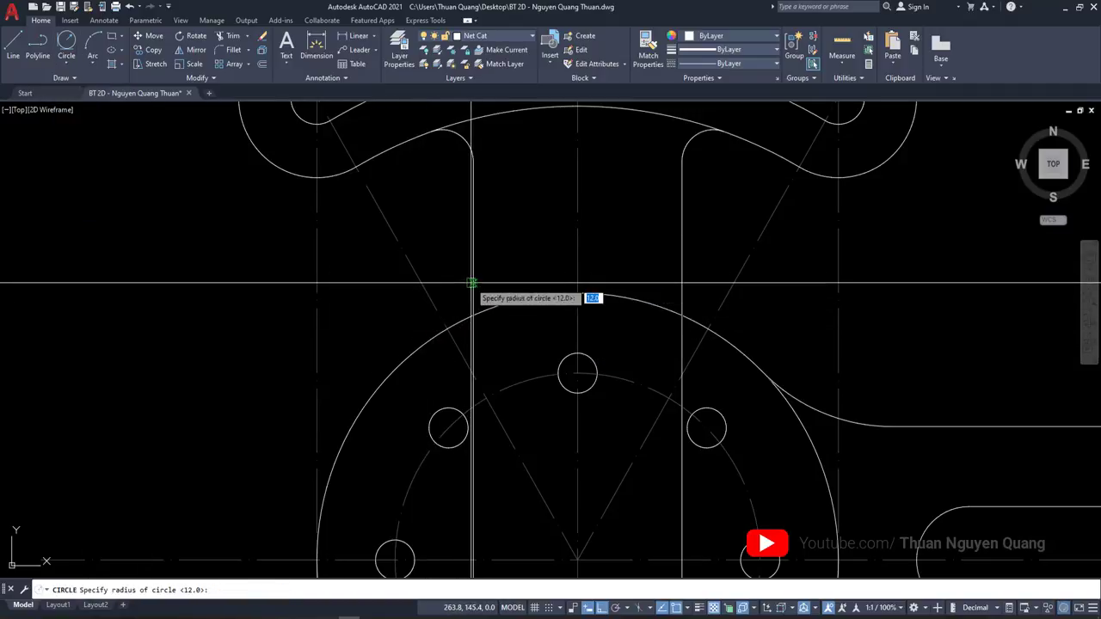
key("alt+Tab")
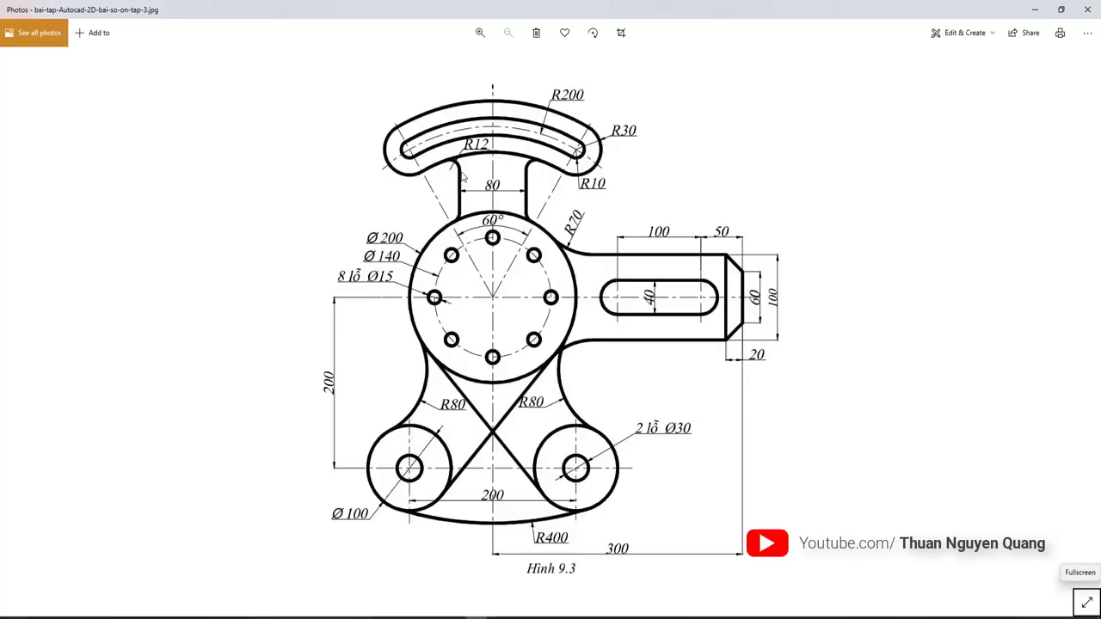
key("alt+Tab")
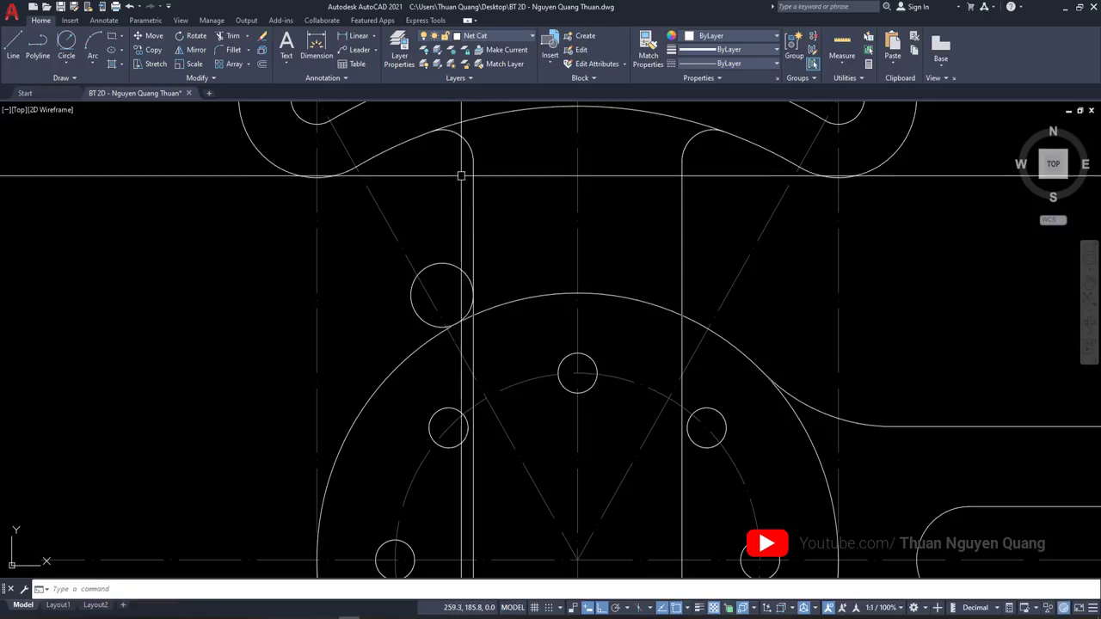
Trim the excess of the new circle at the left stem fillet
type("tr")
key("Return")
scroll(464, 273, "up", 4)
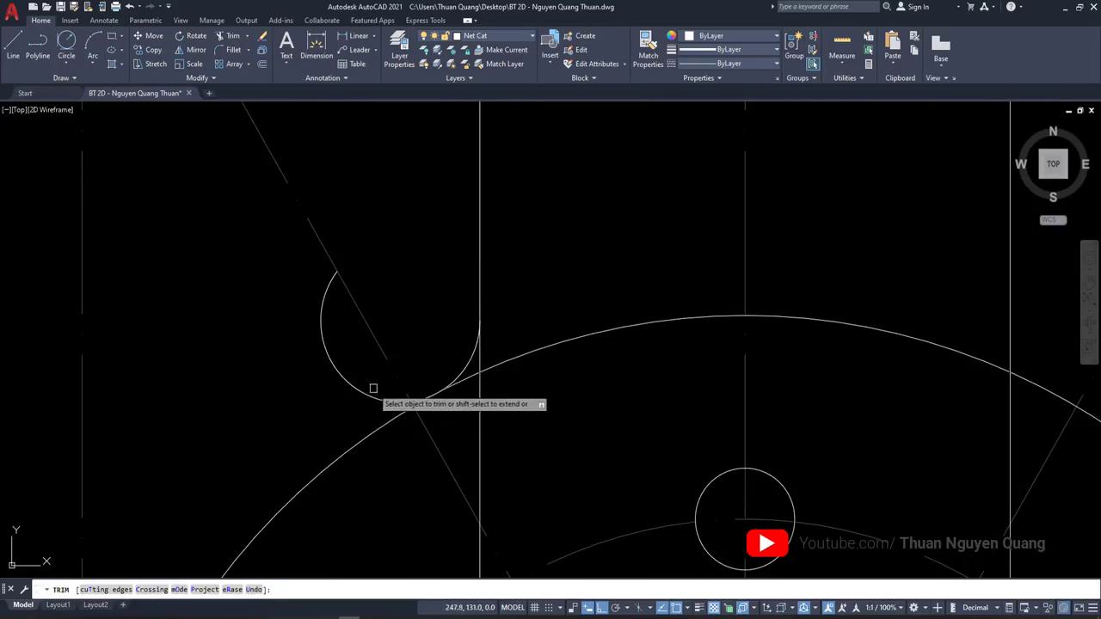
scroll(401, 400, "up", 2)
key("Escape")
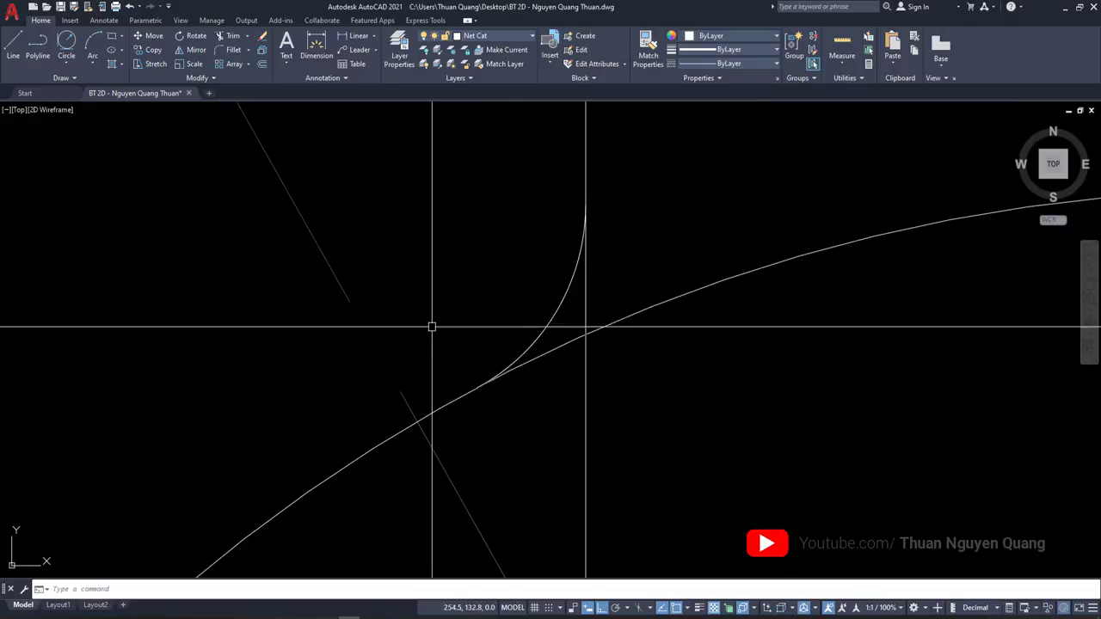
scroll(456, 324, "down", 2)
scroll(503, 318, "down", 3)
scroll(501, 317, "down", 2)
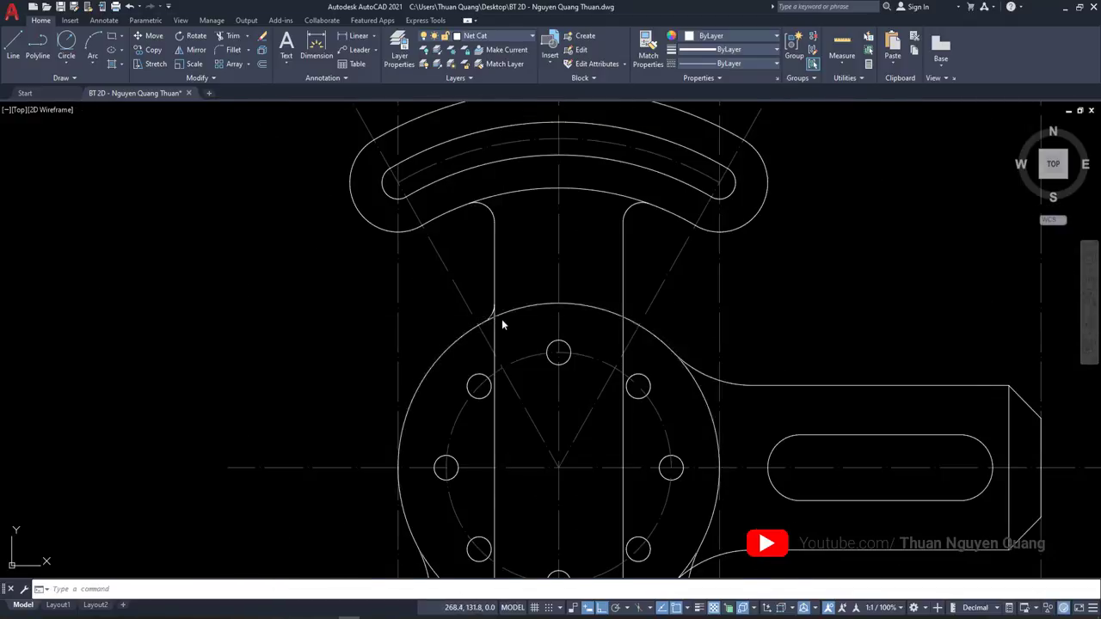
Check the reference image and trim the left fillet corner again
key("alt+Tab")
key("alt+Tab")
scroll(450, 298, "up", 2)
type("tr")
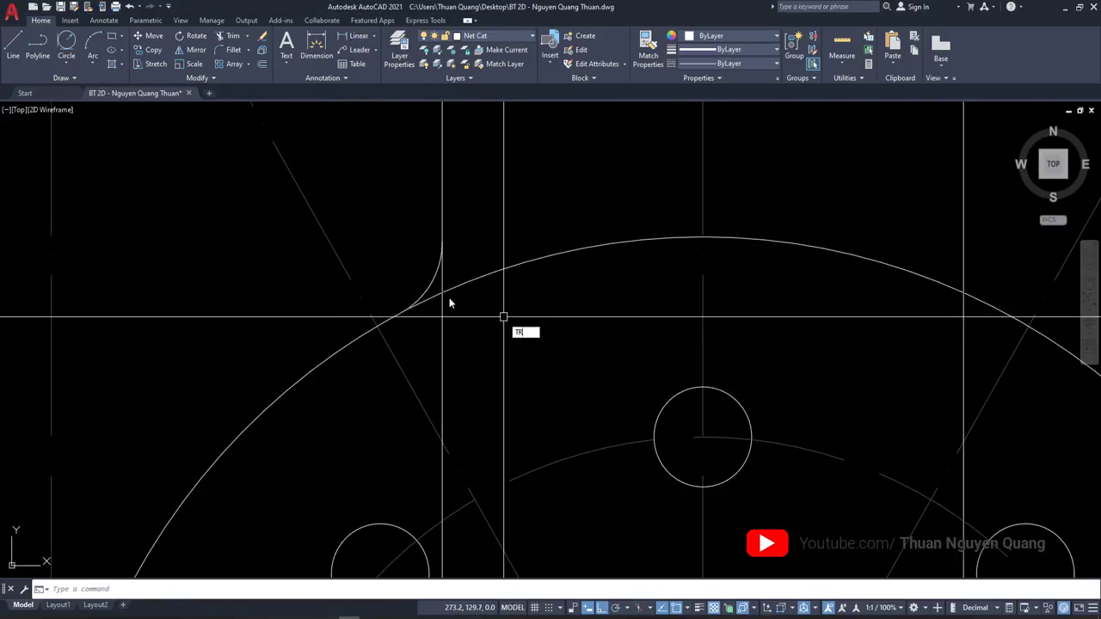
key("Return")
scroll(438, 279, "up", 2)
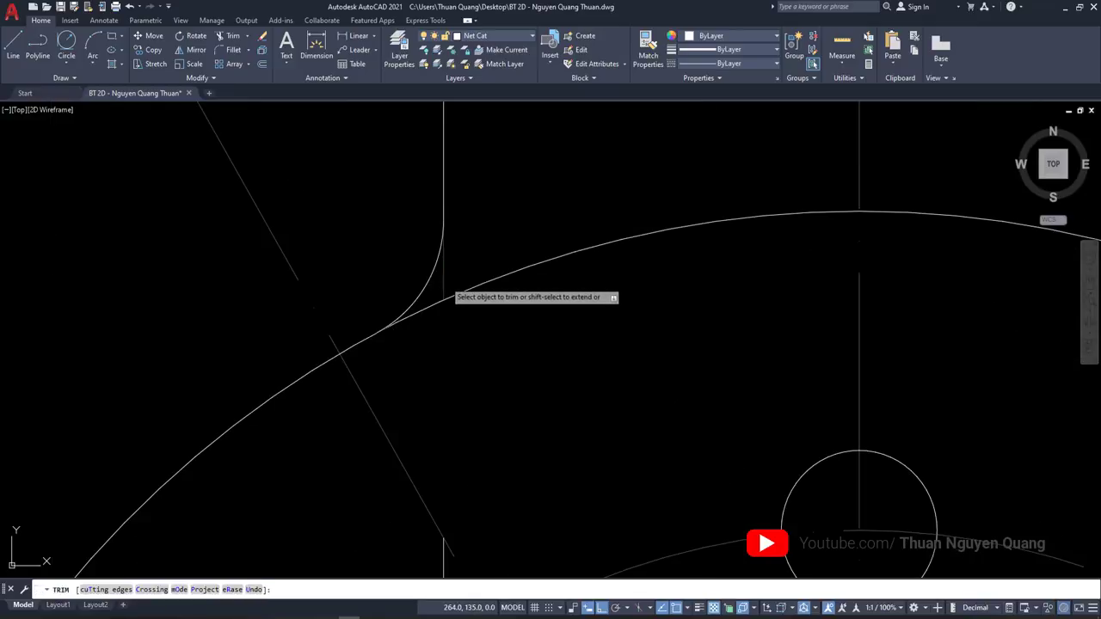
scroll(448, 291, "down", 3)
key("Escape")
scroll(454, 284, "down", 3)
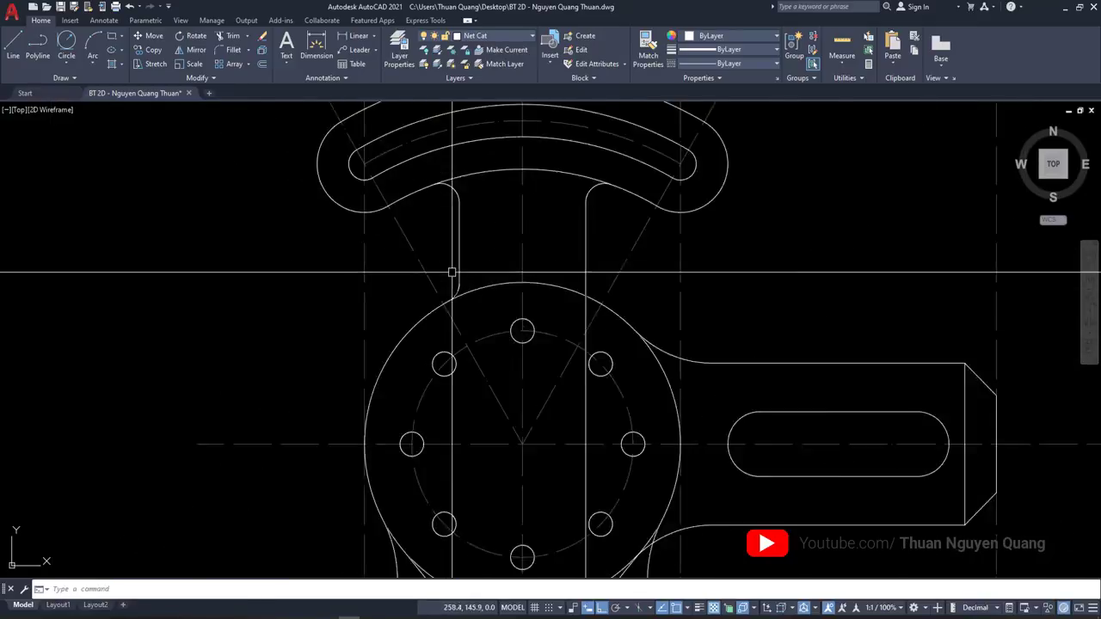
scroll(452, 271, "up", 5)
Mirror the left fillet arc about the vertical centreline, keeping the source
left_click(443, 300)
left_click(482, 289)
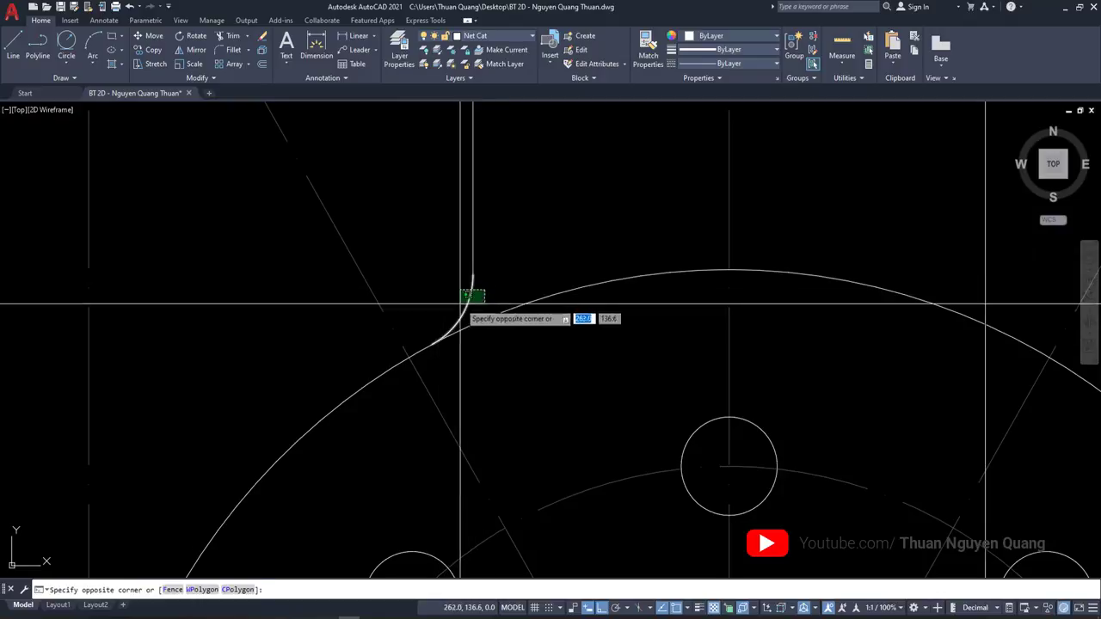
left_click(458, 307)
scroll(452, 297, "down", 2)
type("MI")
key("Return")
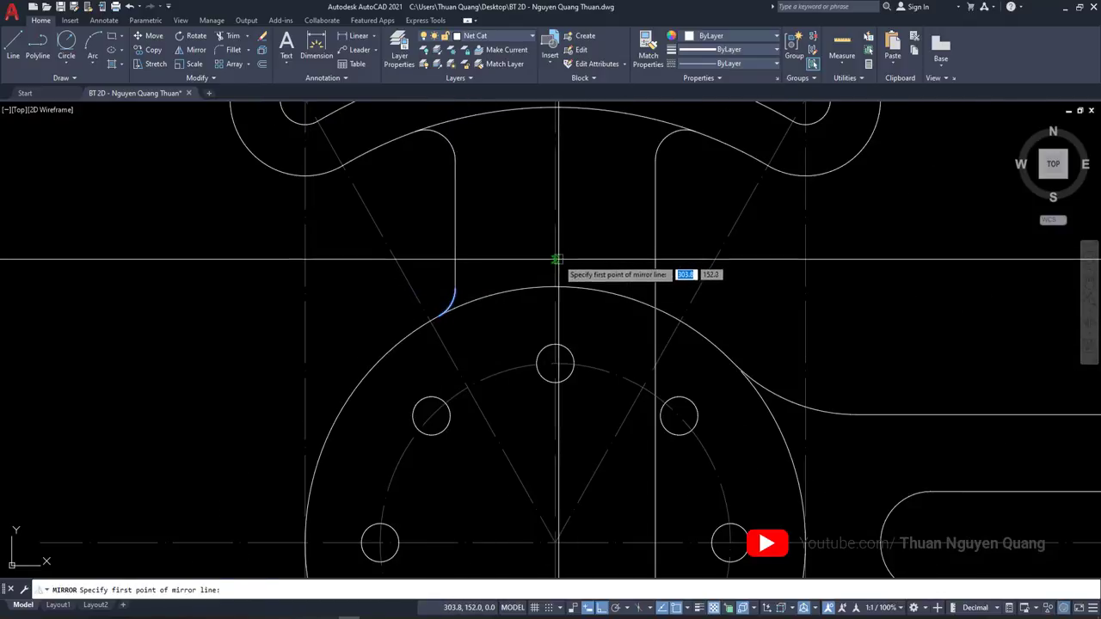
left_click(557, 256)
left_click(581, 278)
Finish the right fillet corner and bring the whole part into view
scroll(657, 308, "up", 6)
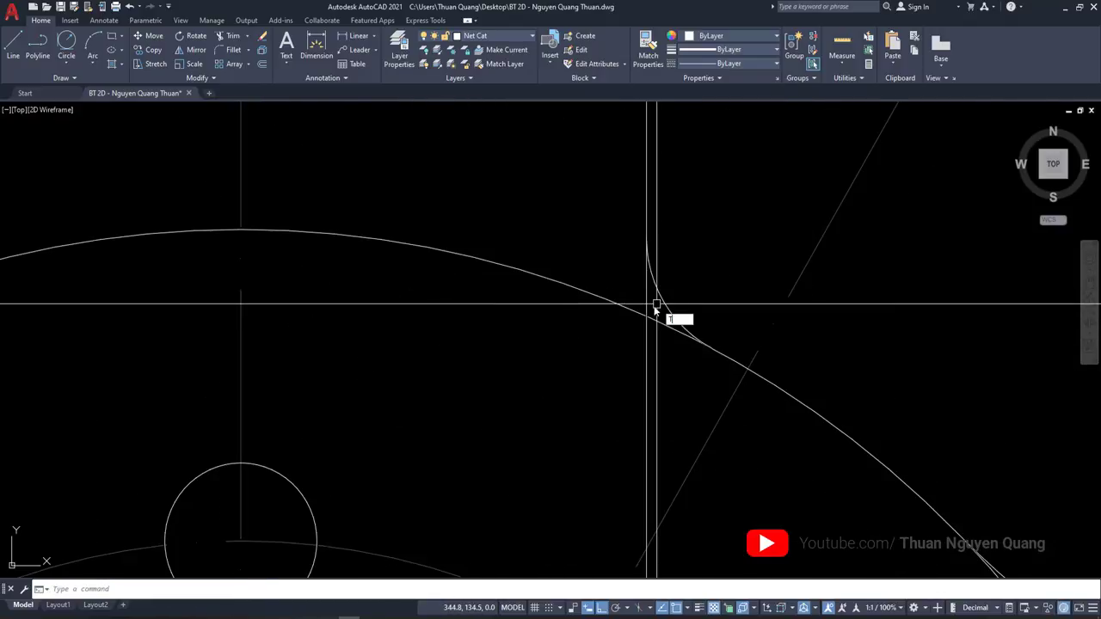
key("Escape")
scroll(646, 333, "down", 3)
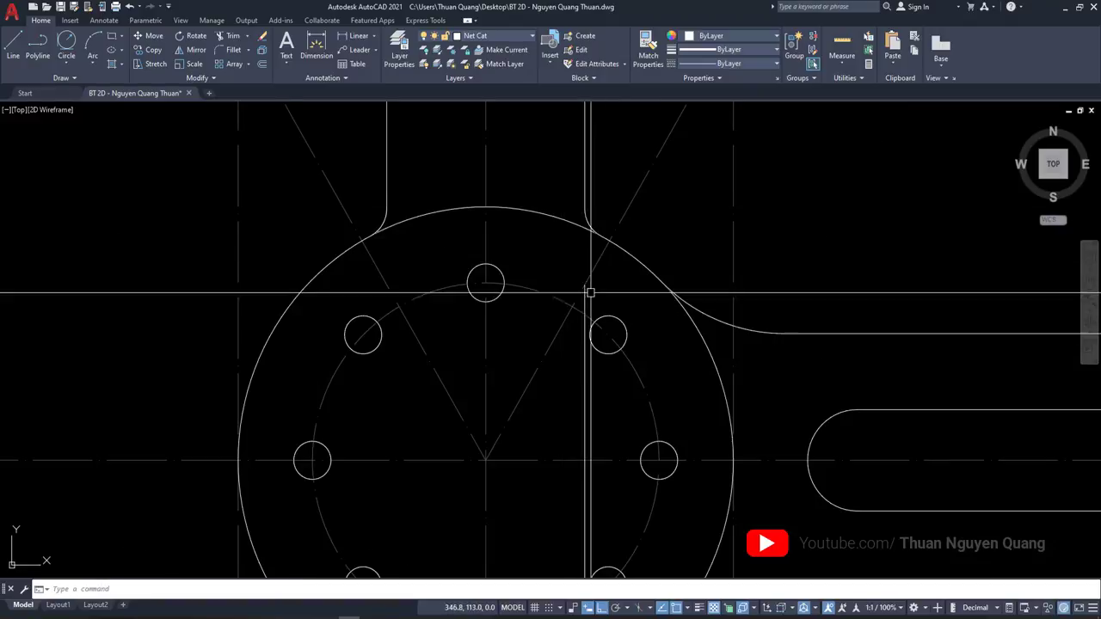
mouse_move(585, 351)
middle_mouse_down()
mouse_move(509, 190)
mouse_move(518, 226)
middle_mouse_up()
scroll(516, 207, "down", 4)
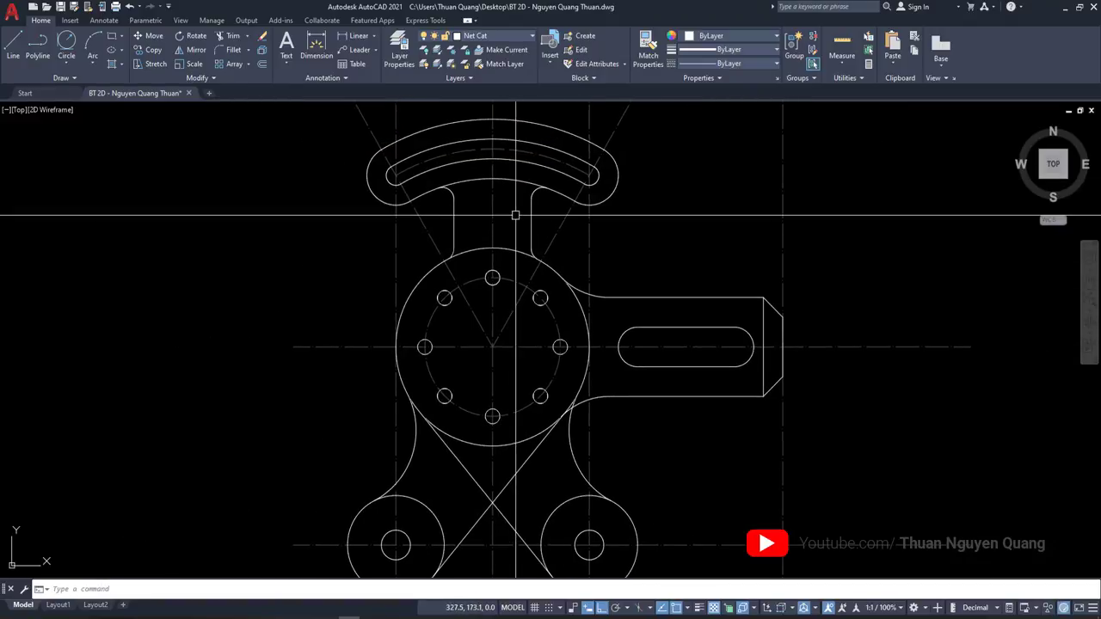
scroll(523, 192, "up", 5)
scroll(519, 298, "down", 5)
Window-select the V-and-arc construction sketch left of the bracket and delete it
scroll(512, 292, "down", 4)
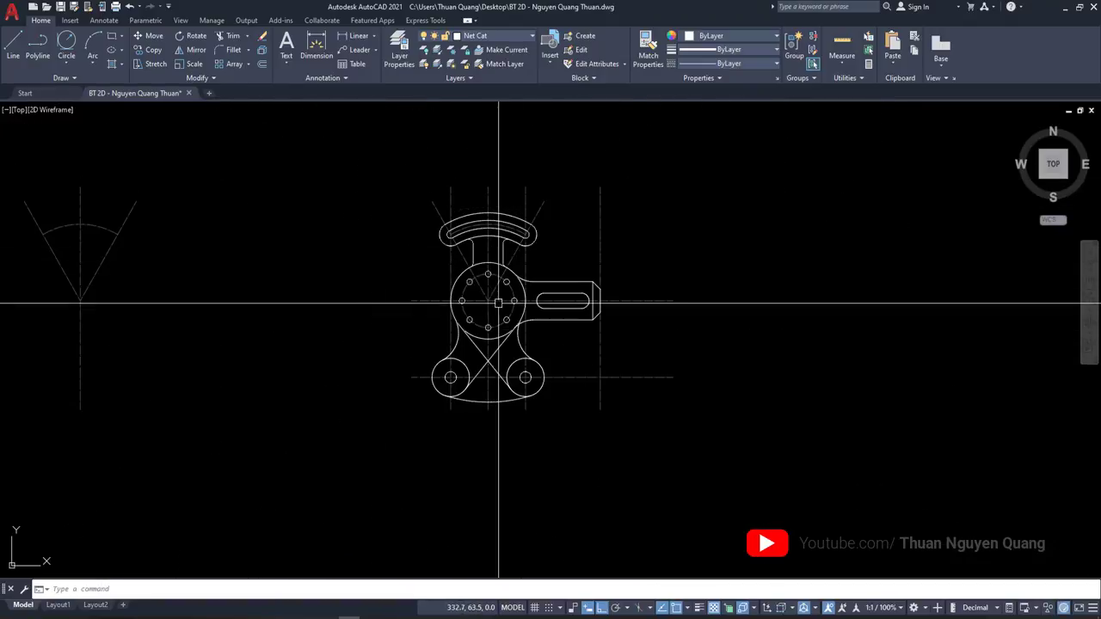
middle_click_drag(516, 301, 594, 263)
left_click(329, 379)
left_click(111, 212)
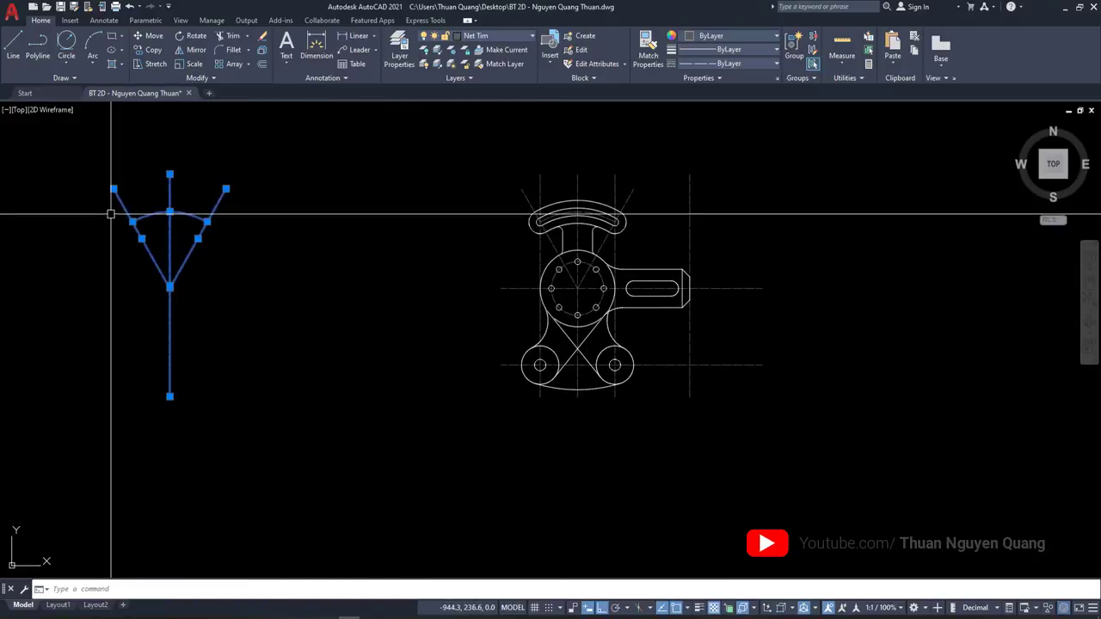
left_click(273, 303)
left_click(123, 216)
key("Delete")
scroll(576, 285, "up", 4)
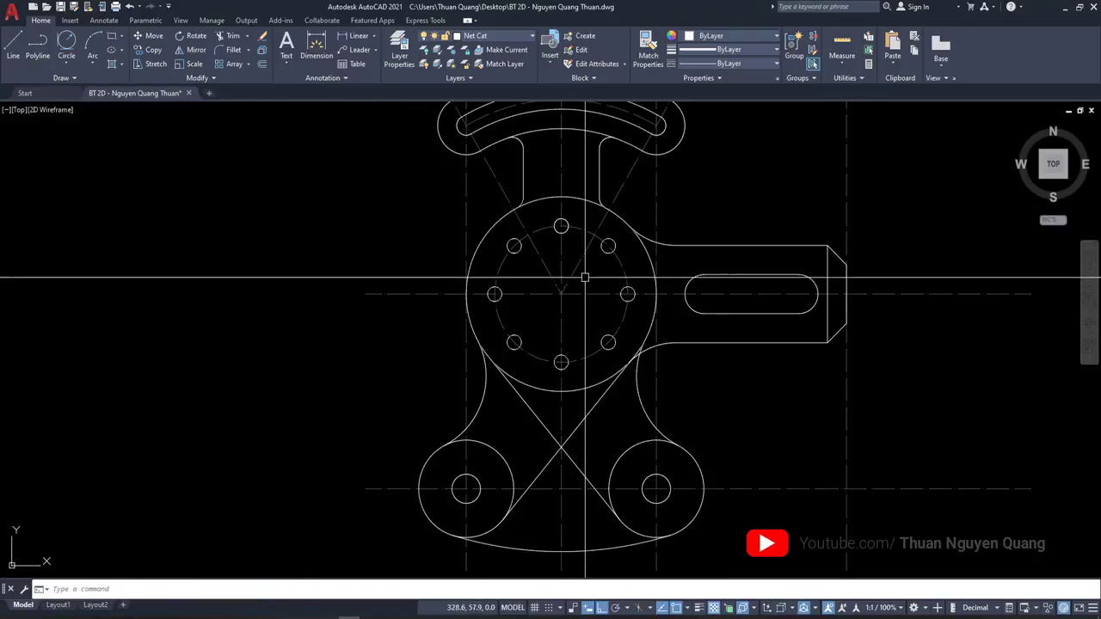
scroll(550, 283, "down", 1)
scroll(537, 282, "down", 1)
Compare with the reference image and select the vertical lines beside the arm end
key("alt+Tab")
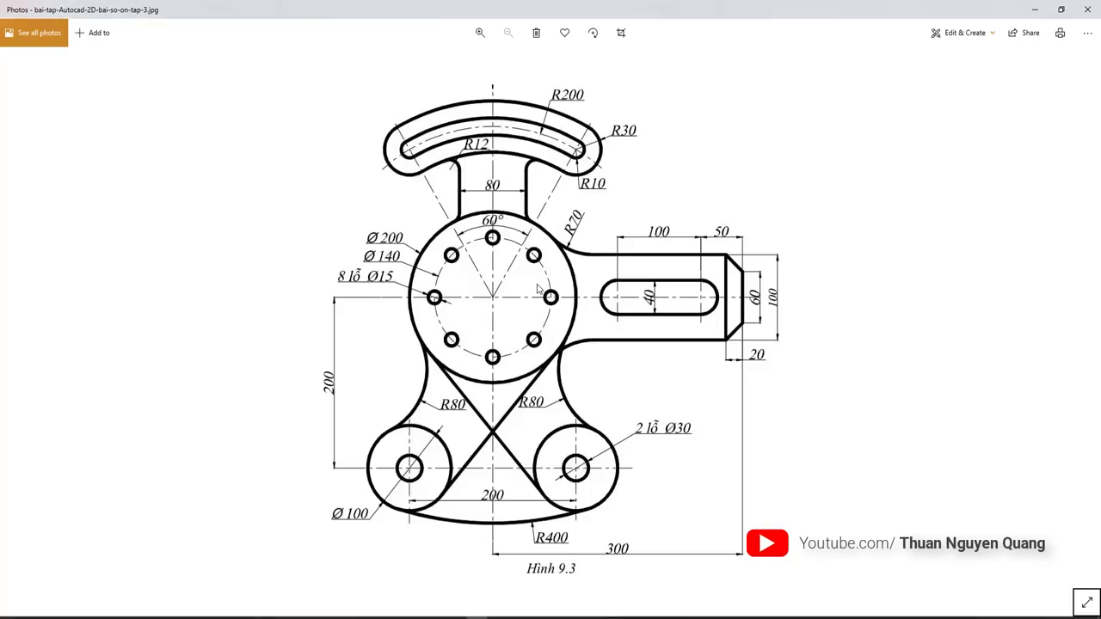
key("alt+Tab")
key("alt+Tab")
key("alt+Tab")
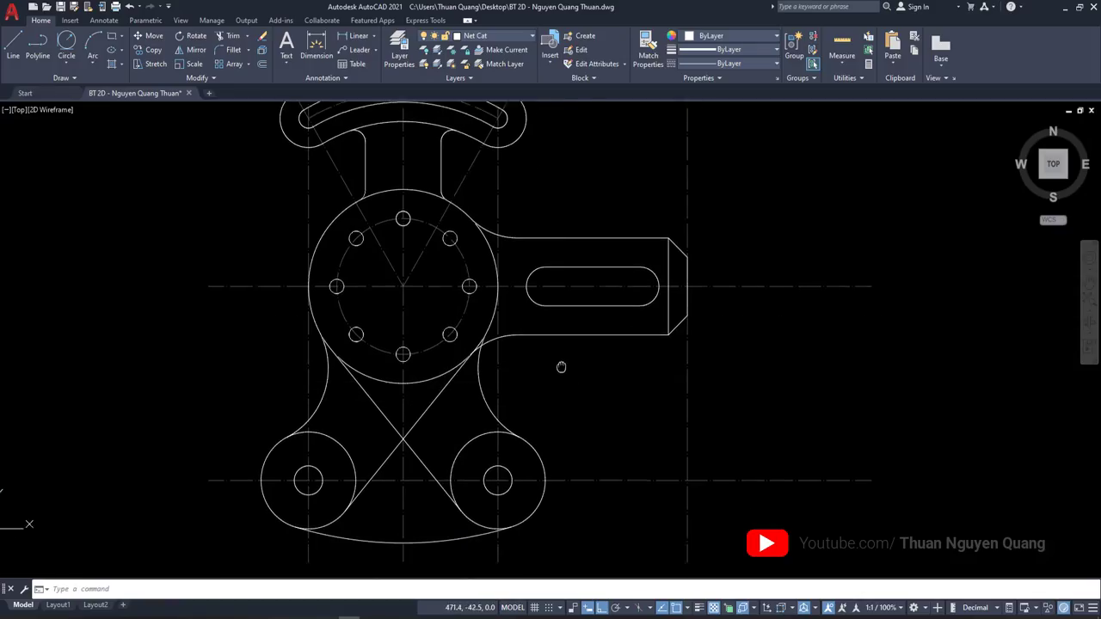
scroll(563, 368, "down", 3)
left_click(641, 257)
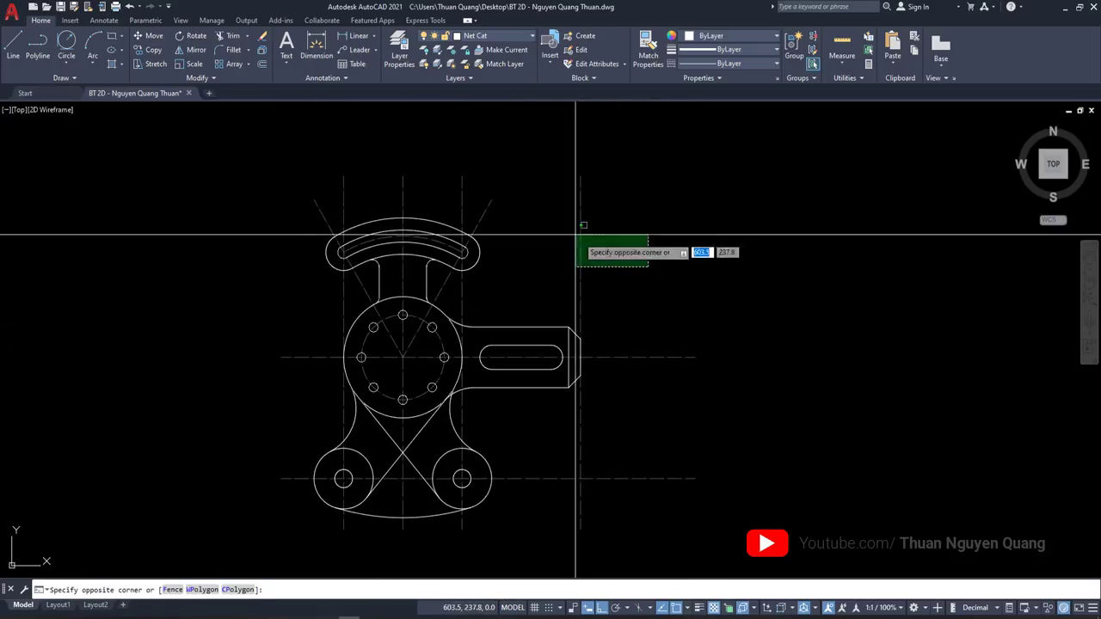
left_click(575, 231)
key("Escape")
key("alt+Tab")
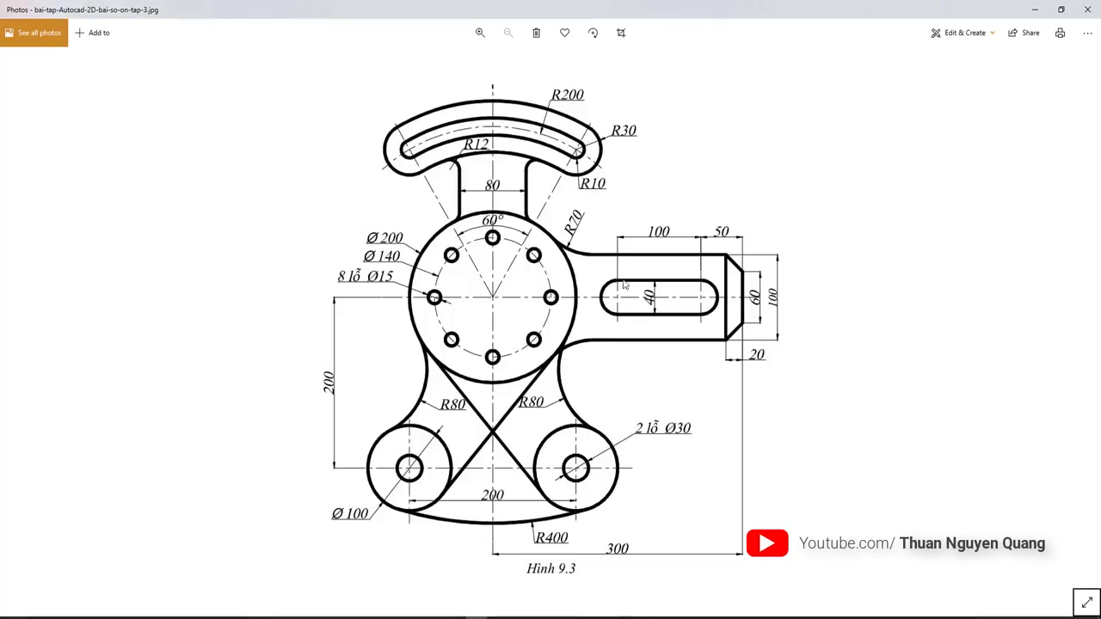
key("alt+Tab")
left_click(662, 279)
Stretch the vertical line beside the arm end shorter at both its top and bottom
left_click(612, 222)
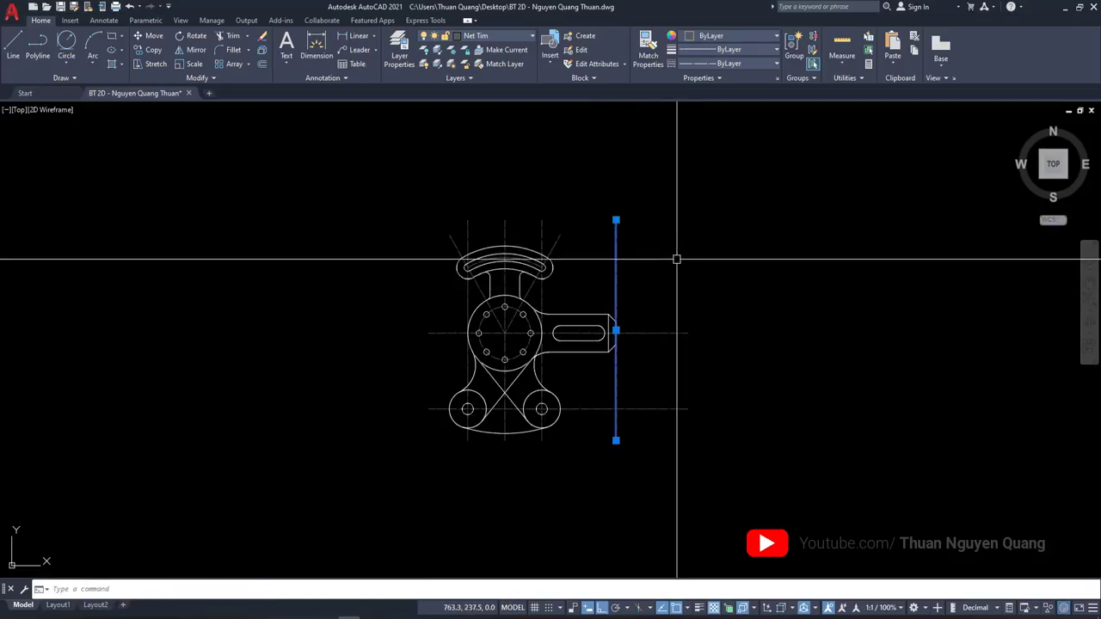
type("s")
key("Return")
left_click(731, 254)
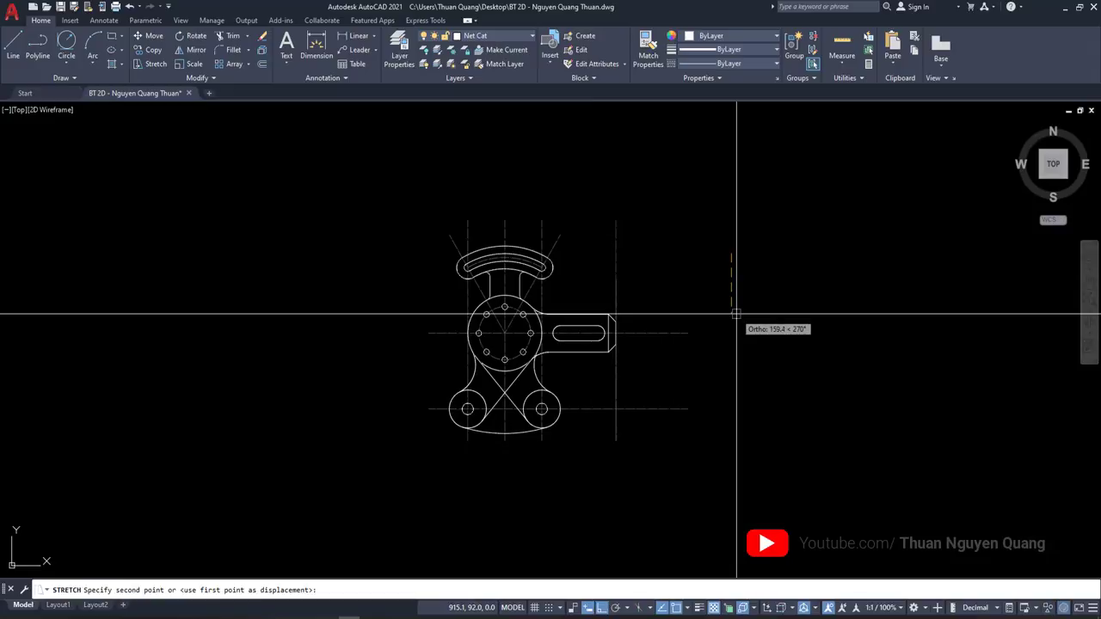
left_click(737, 314)
left_click(671, 467)
left_click(612, 442)
type("s")
key("Return")
left_click(745, 465)
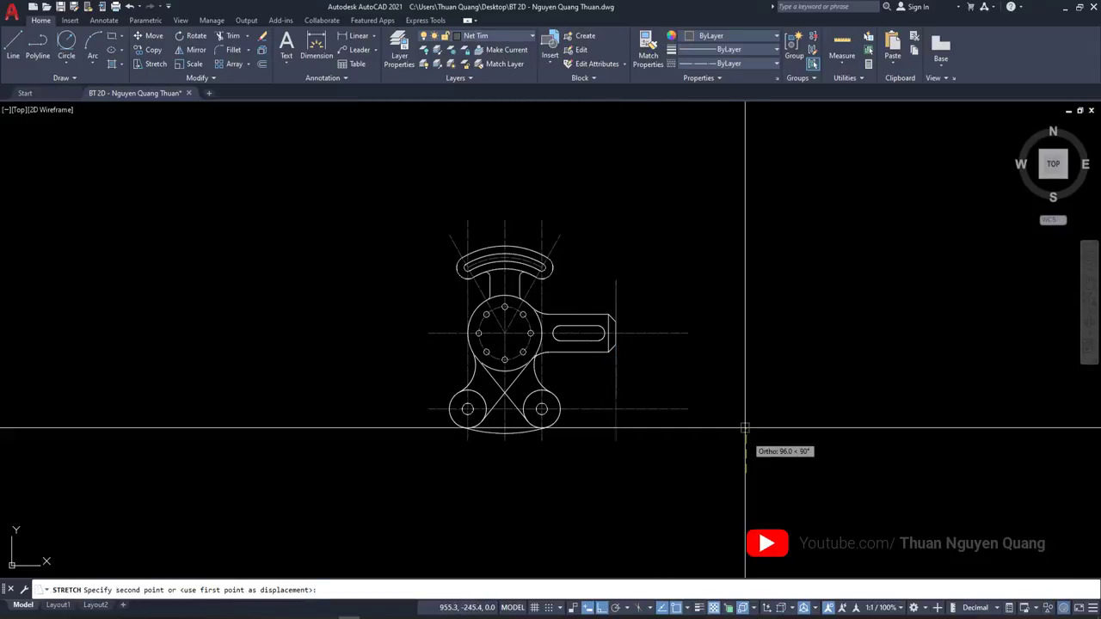
left_click(745, 403)
Pull the right ends of the horizontal centrelines back toward the outline
left_click(680, 334)
type("s")
key("Return")
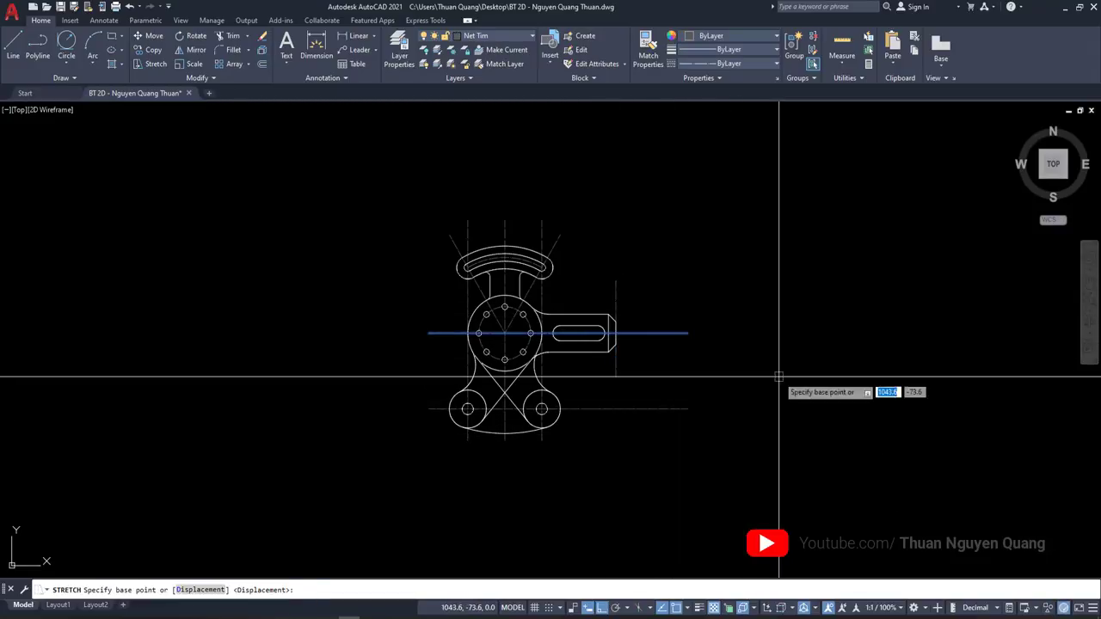
key("Escape")
left_click_drag(714, 421, 659, 293)
type("s")
key("Return")
left_click(873, 375)
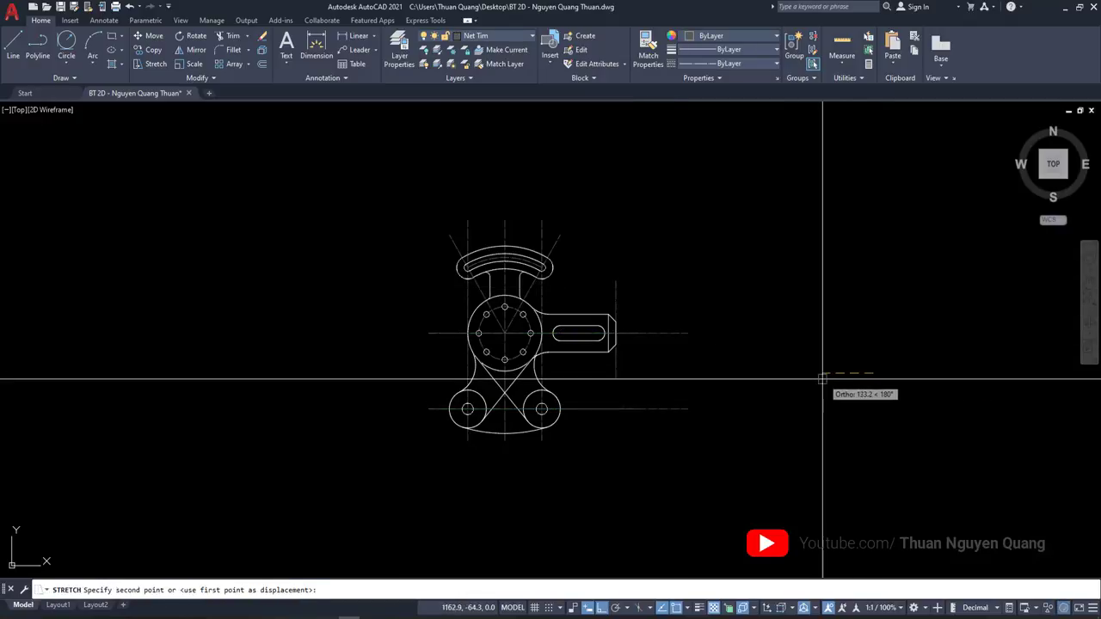
left_click(815, 379)
Shorten the left ends of the horizontal centrelines by 10
scroll(439, 445, "up", 4)
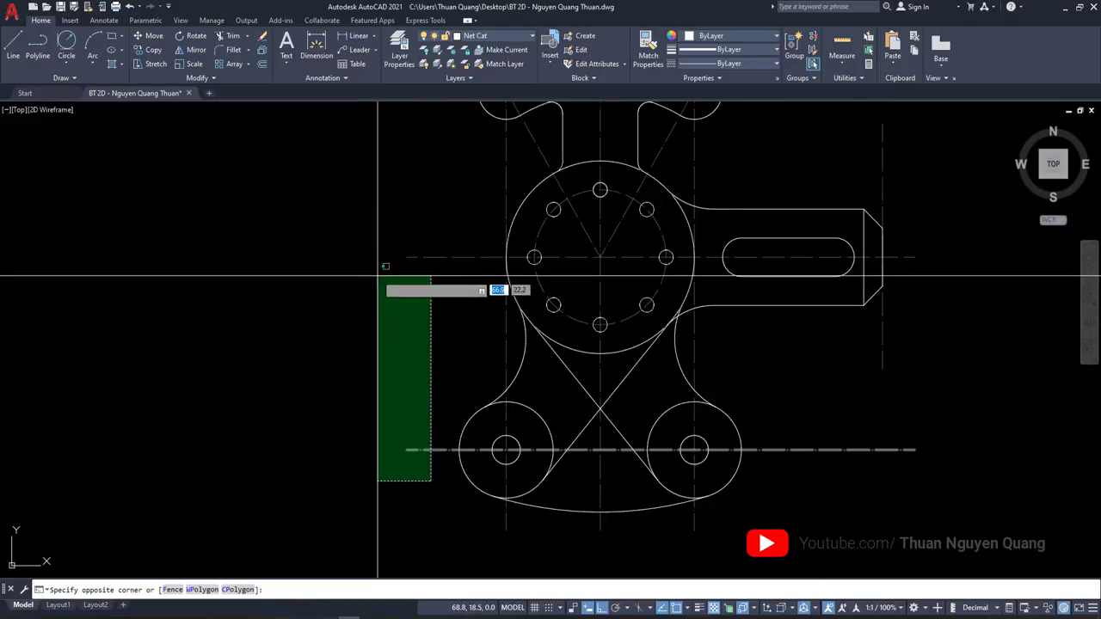
left_click_drag(430, 479, 331, 244)
type("s")
key("Return")
left_click(330, 243)
type("10")
key("Return")
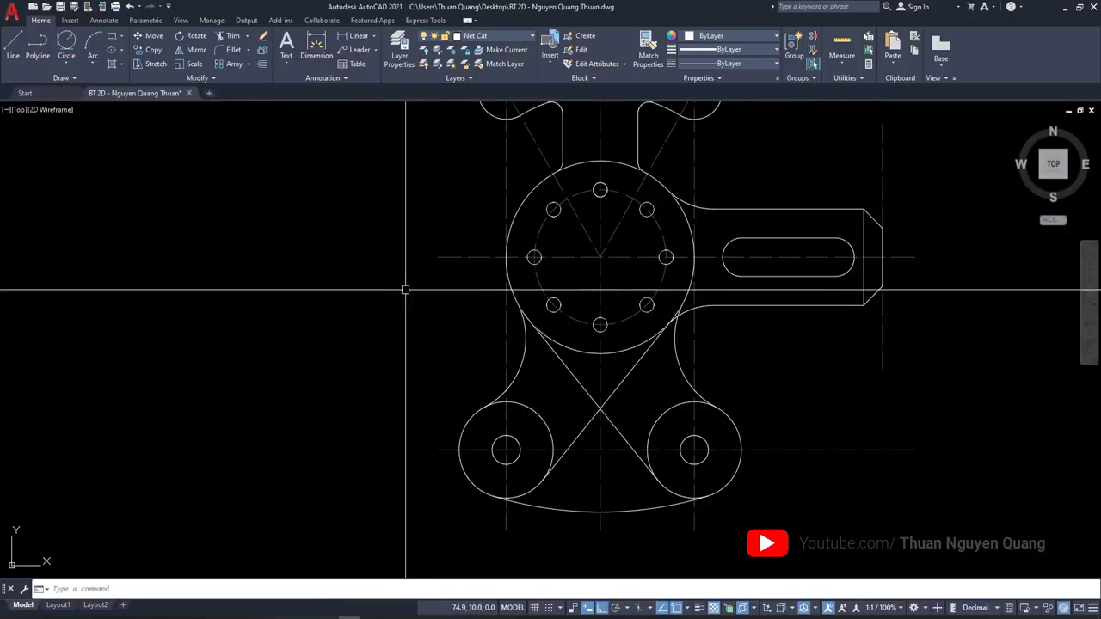
Stretch the lower ends of the two boss centrelines shorter, leaving the middle centreline alone
middle_click_drag(566, 479, 493, 292)
scroll(512, 350, "up", 2)
left_click(823, 388)
left_click(370, 318)
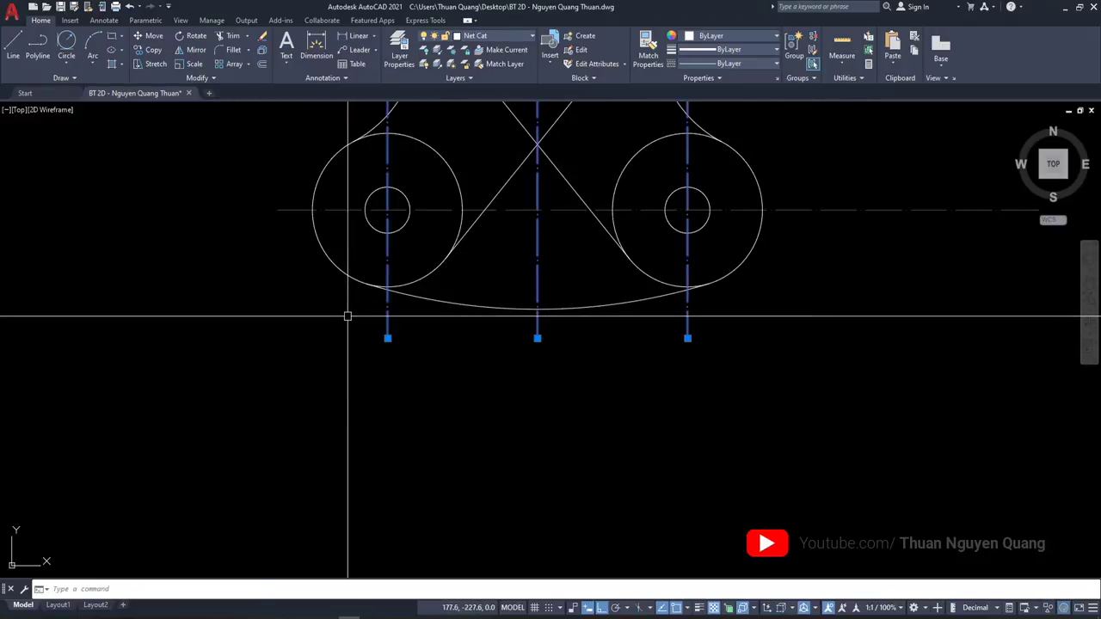
left_click(567, 365, "shift")
left_click(524, 324, "shift")
type("s")
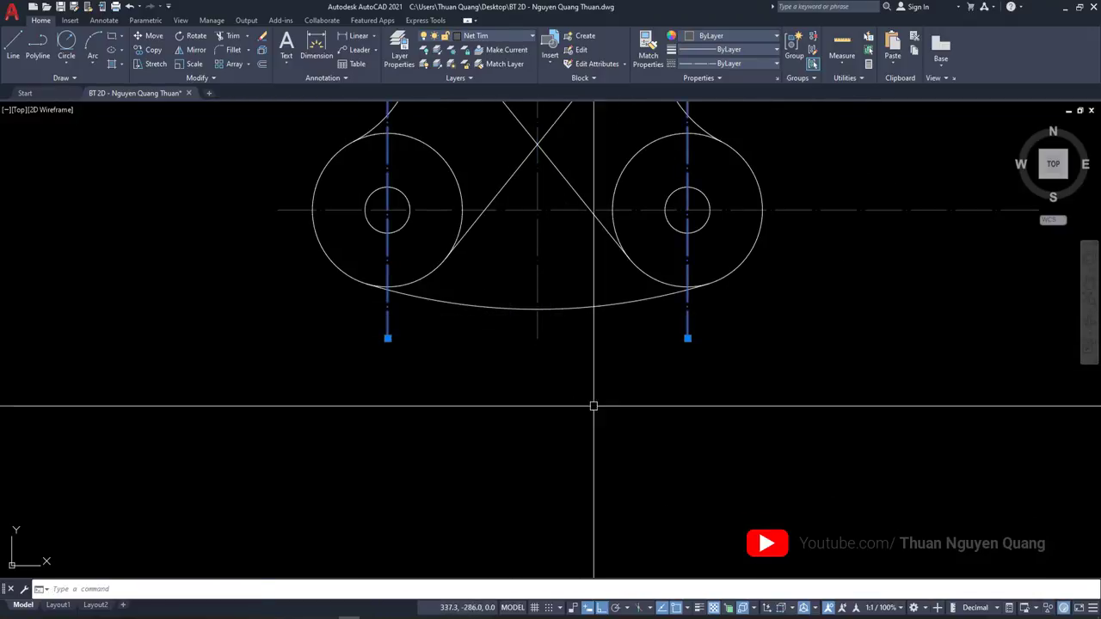
key("Return")
left_click(906, 412)
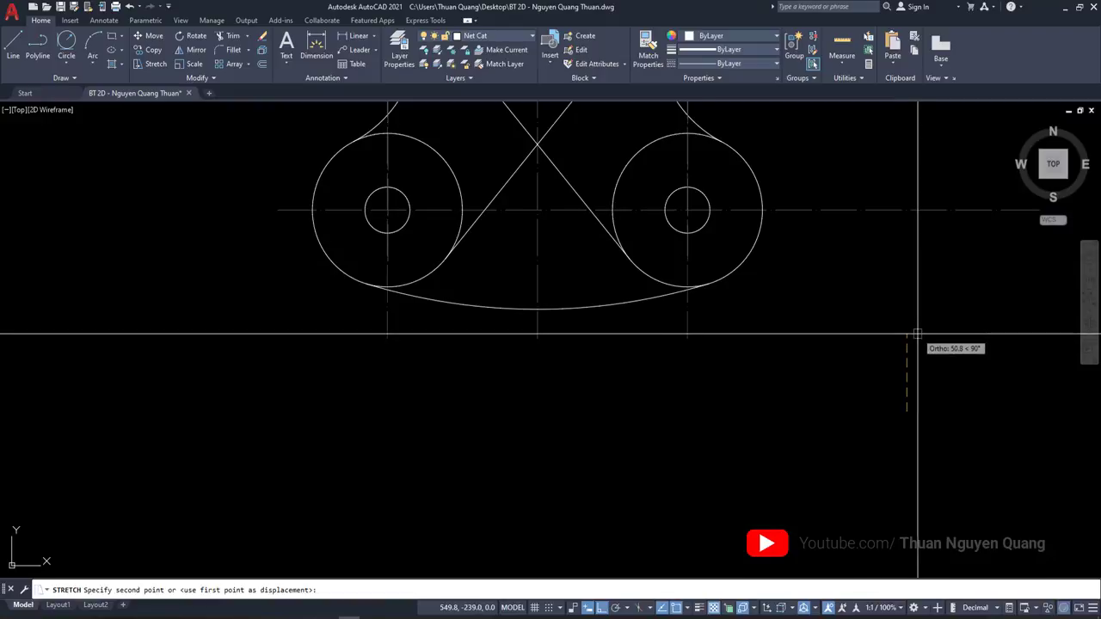
left_click(875, 277)
middle_click_drag(412, 105, 359, 281)
Draw a horizontal line across the lower lobes, from left of them to right
type("l")
key("Return")
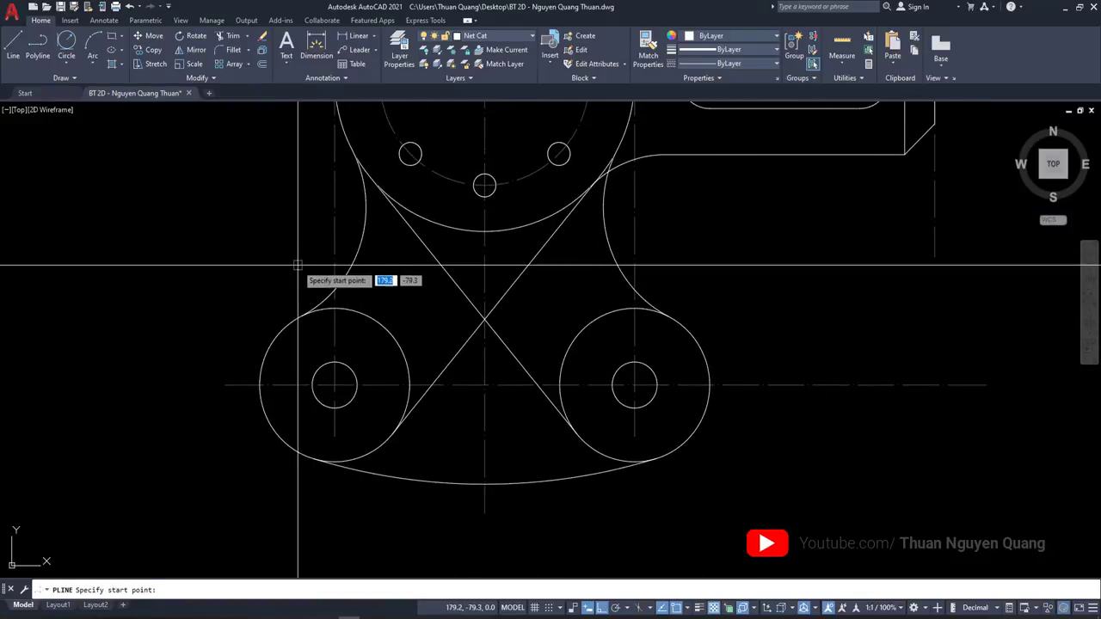
left_click(276, 255)
left_click(656, 289)
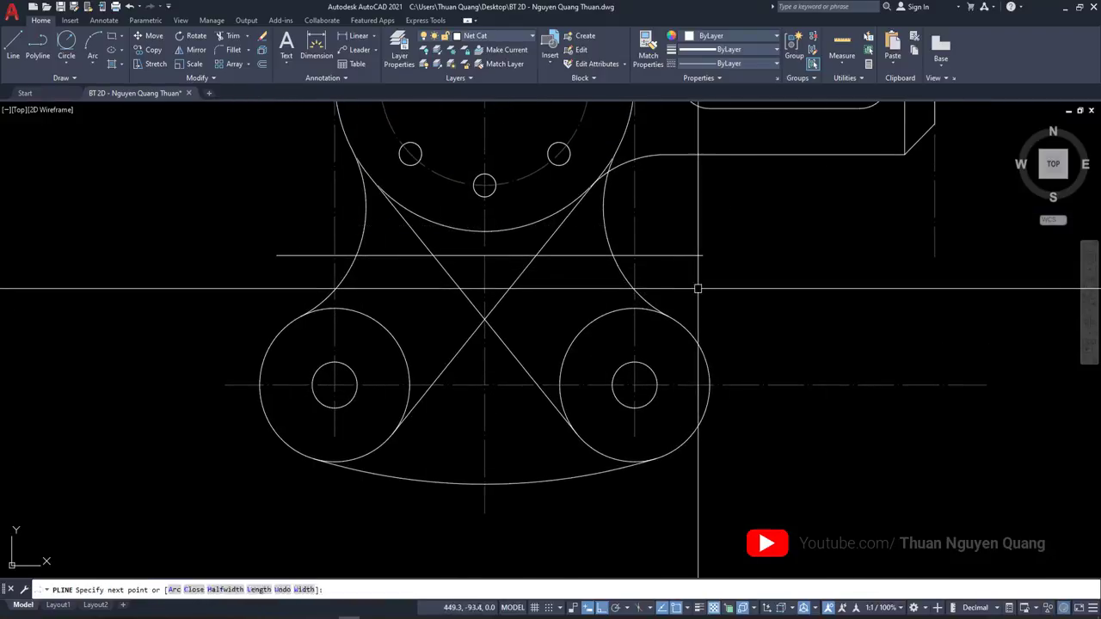
key("Return")
Trim the arcs, crossing lines and centre lines around the lobes
type("tr")
key("Return")
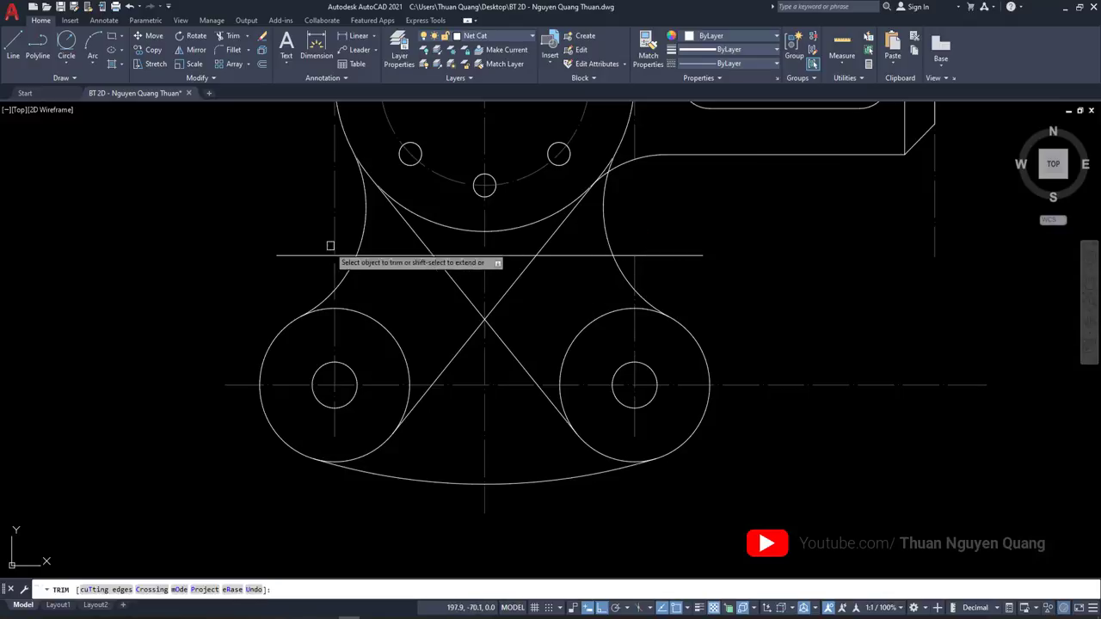
left_click(709, 272)
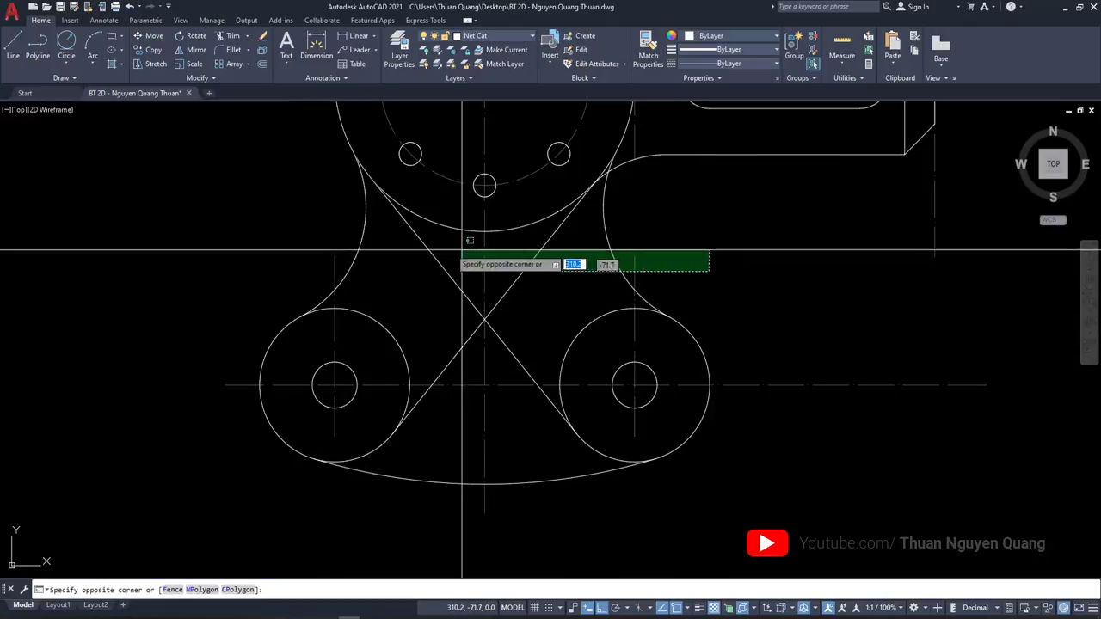
left_click(303, 246)
Stretch the boss centrelines' top ends down 43.5 so they end just above the bosses
left_click(616, 230)
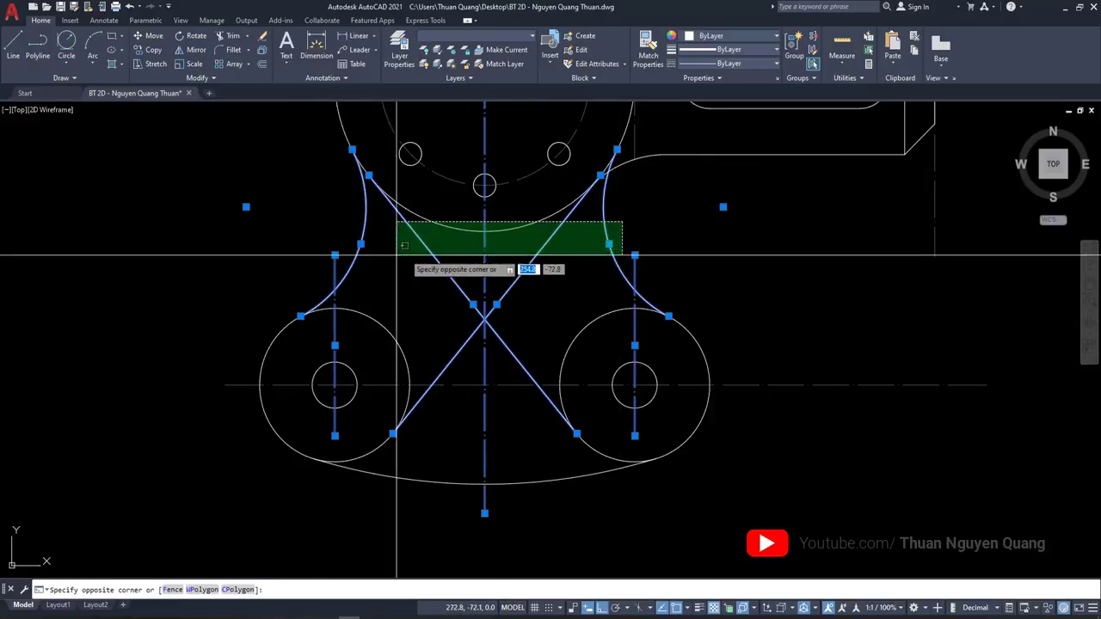
left_click(393, 254)
type("s")
key("Return")
left_click(749, 264)
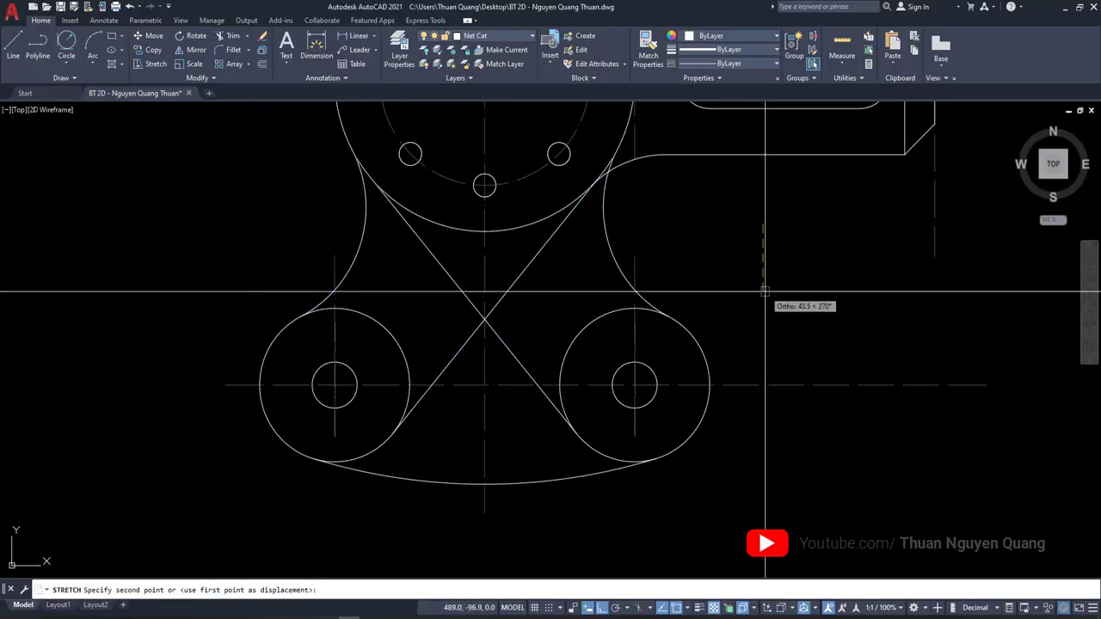
left_click(766, 302)
Stretch a horizontal centre line's right end leftward toward the outline
scroll(688, 270, "down", 3)
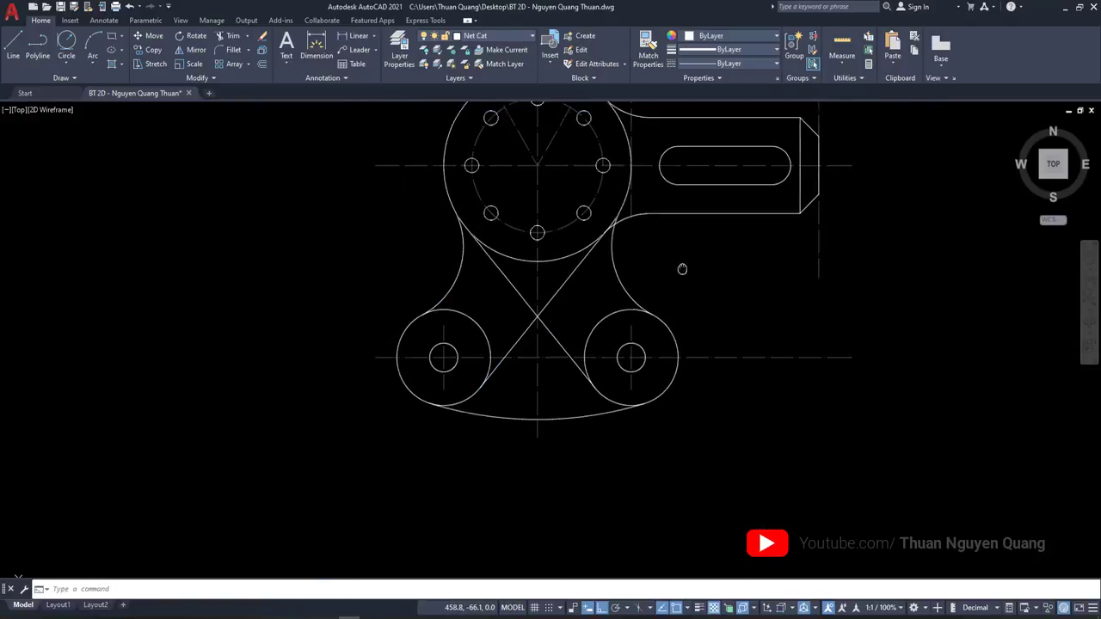
left_click(829, 430)
left_click(796, 398)
type("s")
key("Return")
left_click(891, 465)
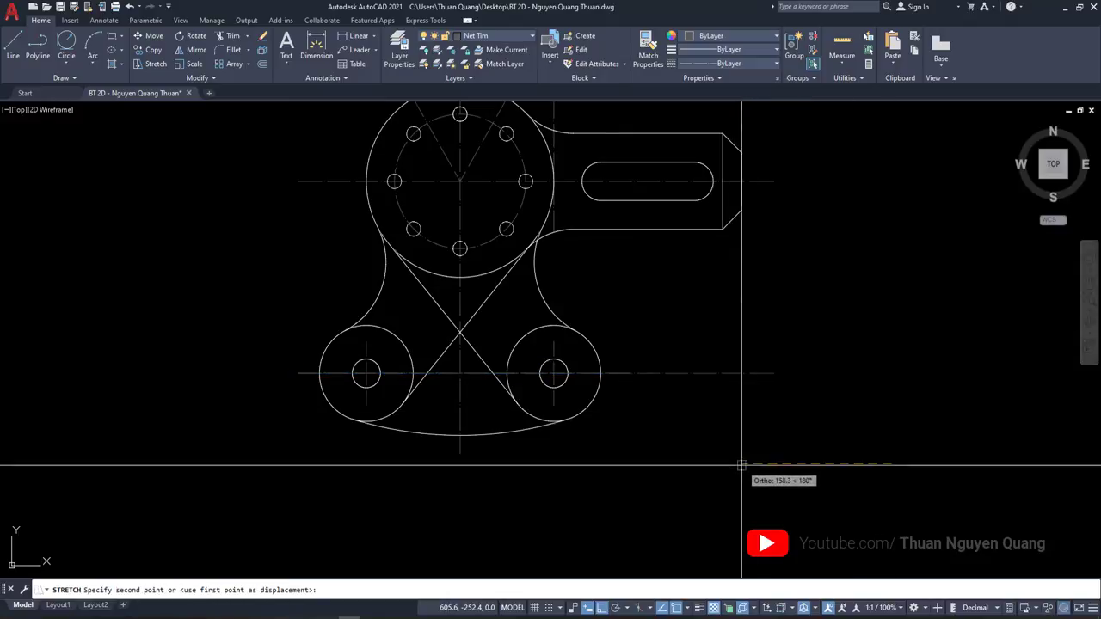
left_click(744, 460)
Shorten the top end of the vertical centre line through the handle
scroll(732, 369, "down", 3)
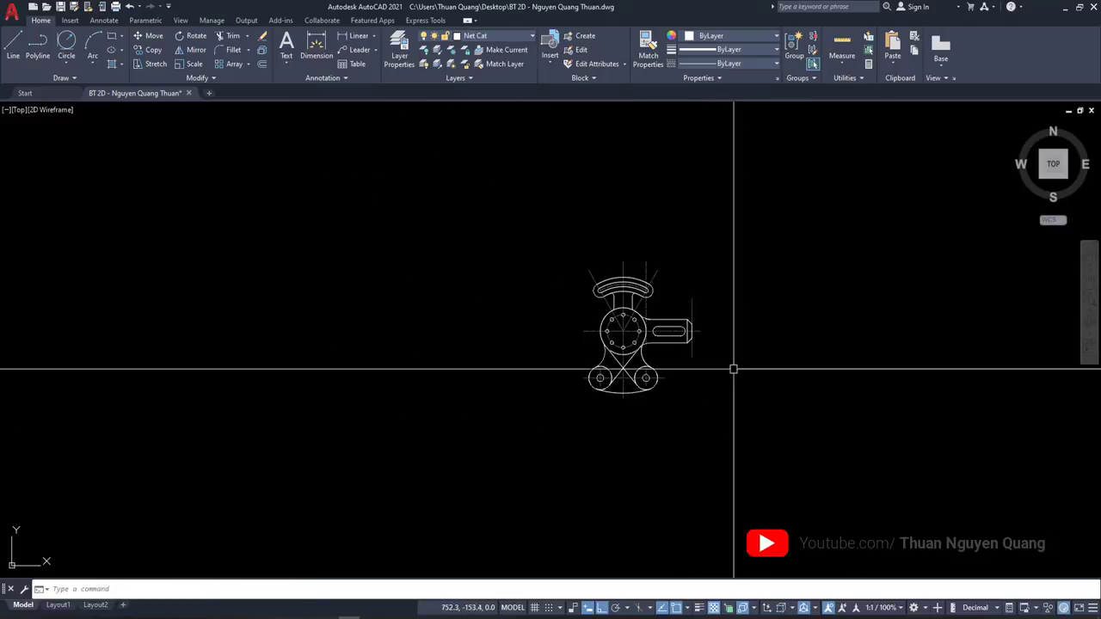
scroll(574, 304, "up", 3)
scroll(594, 284, "up", 3)
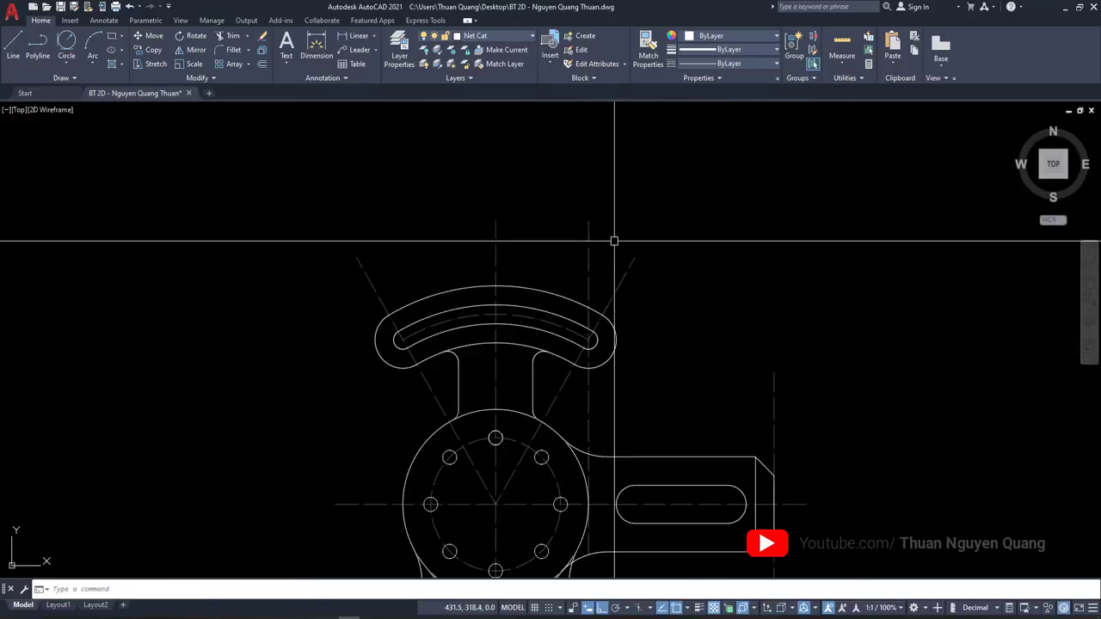
middle_click_drag(714, 320, 704, 275)
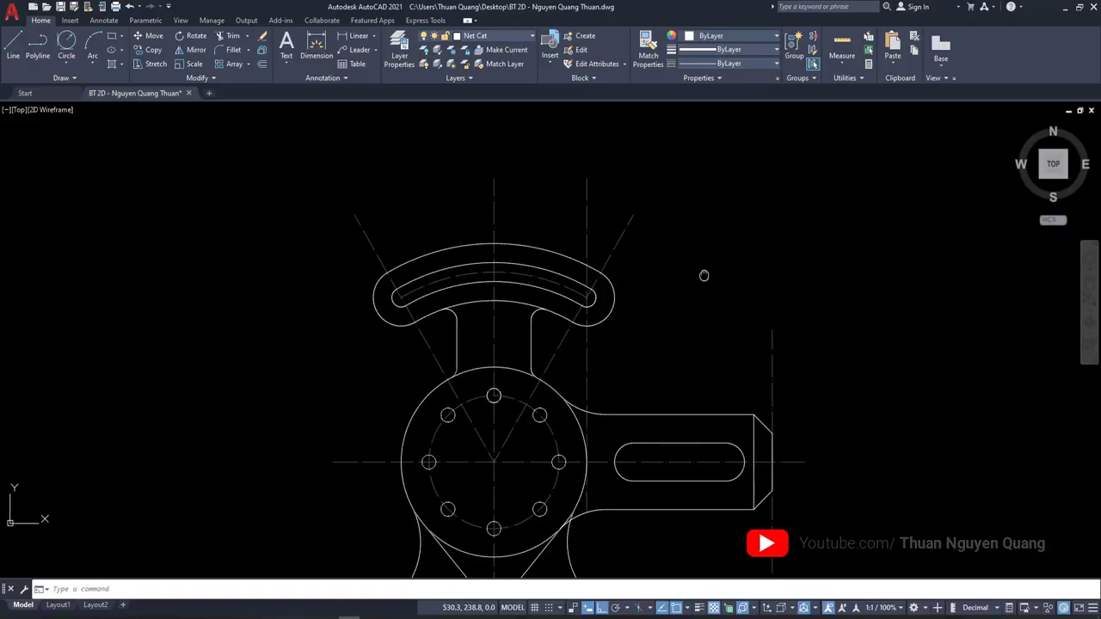
left_click(587, 231)
key("space")
left_click(839, 217)
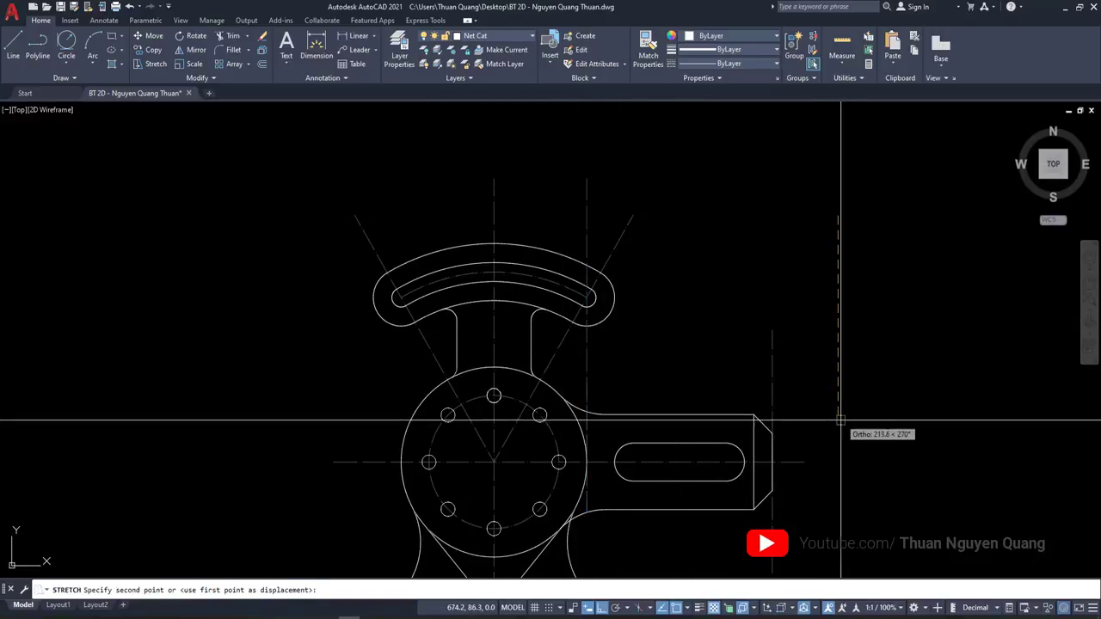
left_click(847, 425)
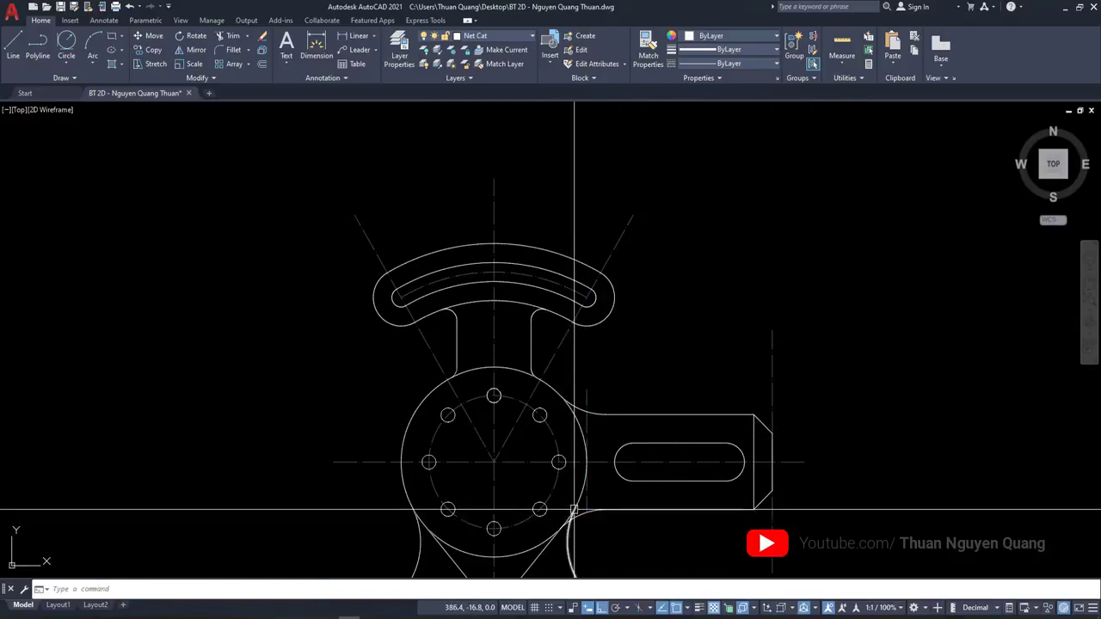
Extend the bottom end of the line beside the arm downward with its grip
scroll(574, 510, "up", 2)
scroll(559, 345, "up", 1)
left_click(563, 355)
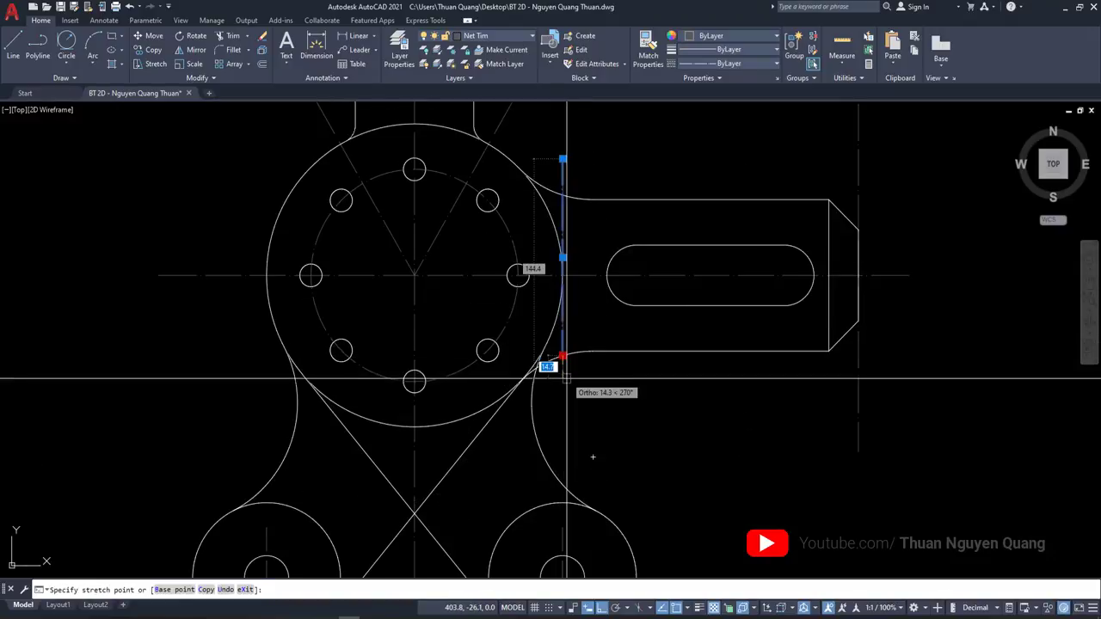
left_click(565, 382)
Stretch the left end of the horizontal centre line on the left side of the part
scroll(602, 344, "down", 3)
scroll(623, 318, "down", 1)
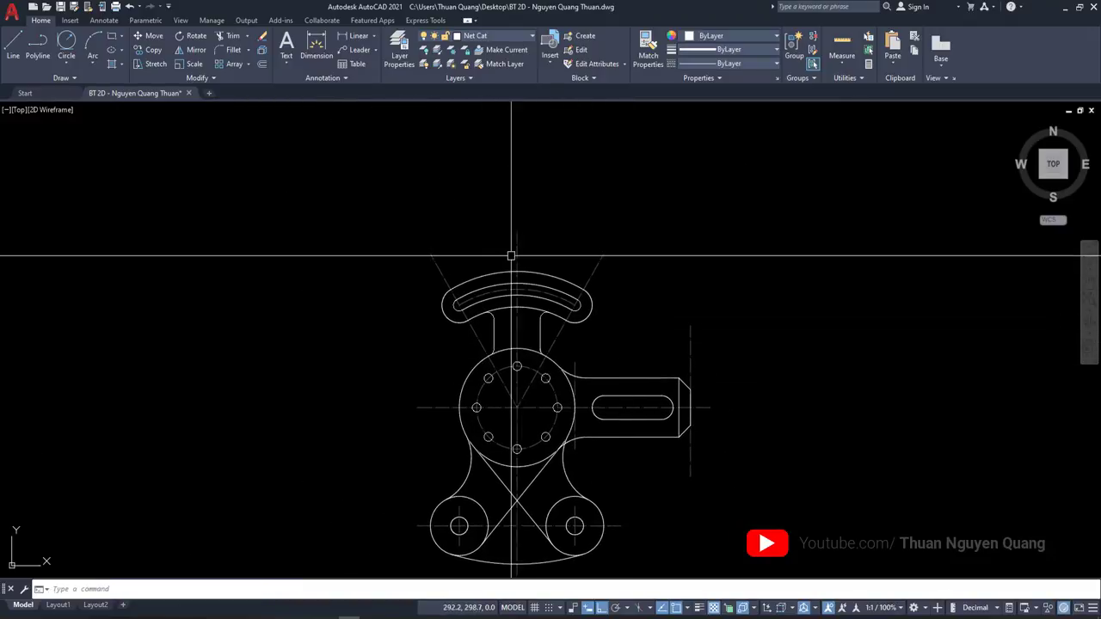
middle_click_drag(511, 256, 490, 167)
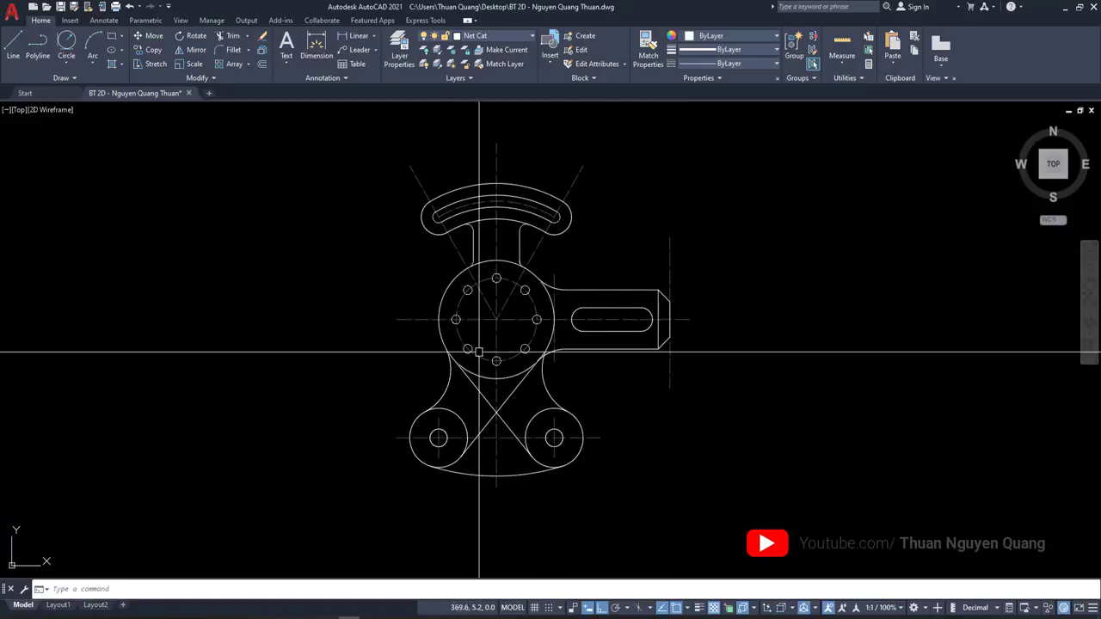
type("s")
key("Return")
left_click(405, 348)
left_click(382, 300)
key("Return")
left_click(331, 346)
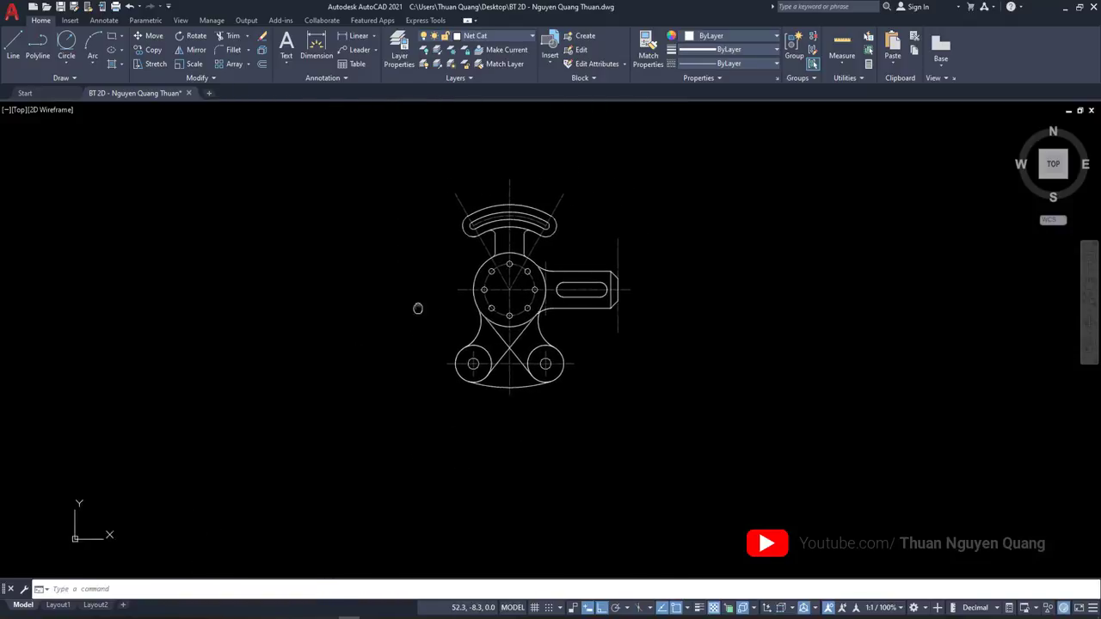
scroll(559, 336, "up", 2)
scroll(564, 344, "down", 2)
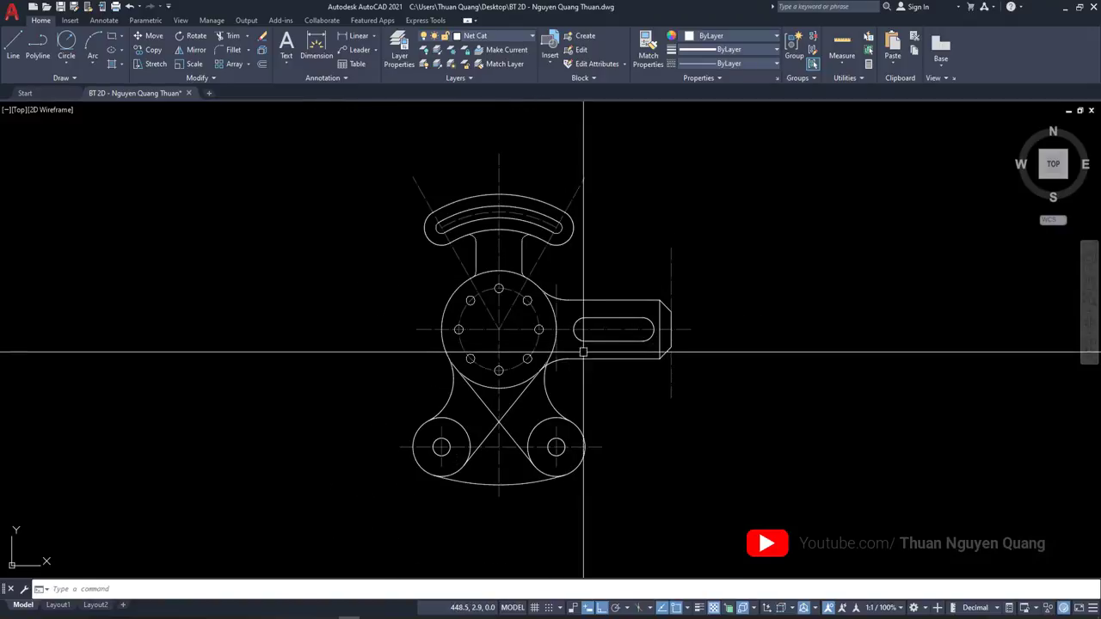
Turn on lineweight display so the bracket outlines appear bold, and centre the part in view
left_click(703, 609)
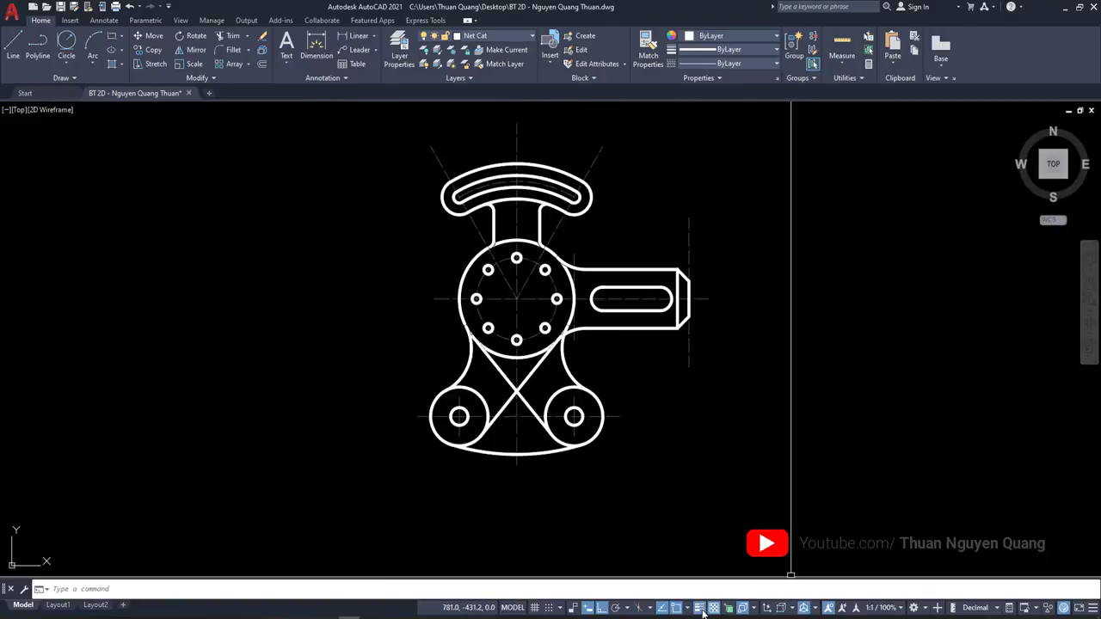
scroll(634, 344, "up", 2)
mouse_move(642, 320)
middle_mouse_down()
mouse_move(663, 358)
mouse_move(698, 347)
mouse_move(597, 320)
mouse_move(639, 335)
middle_mouse_up()
scroll(698, 347, "down", 1)
scroll(702, 349, "down", 1)
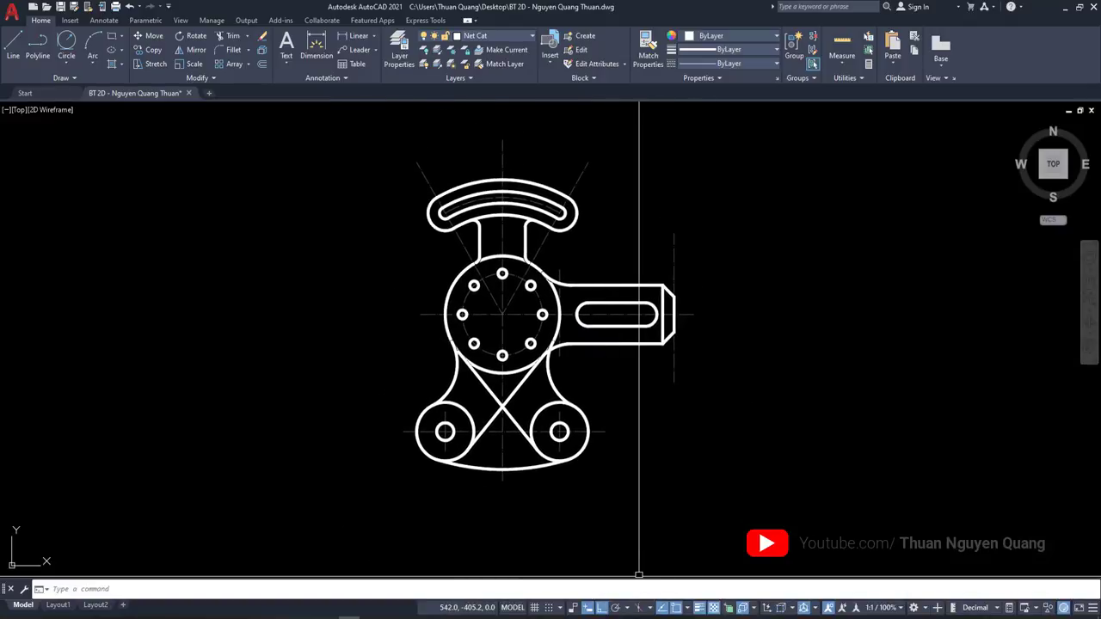
key("alt+Tab")
key("alt+Tab")
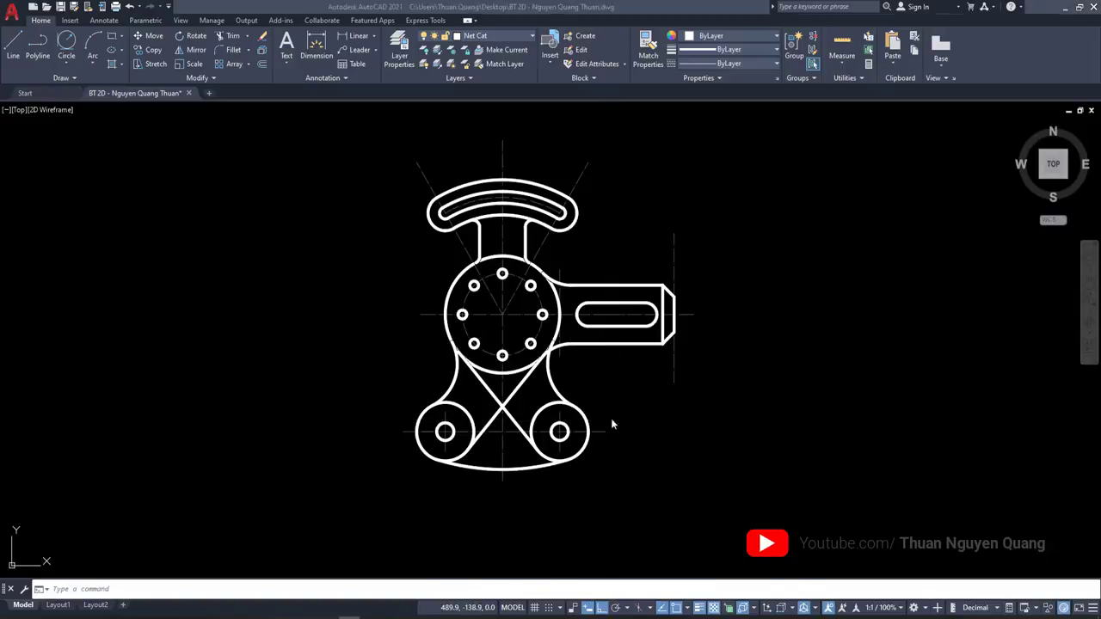
key("alt+Tab")
Compare the drawing with the Hình 9.3 reference image, then return to AutoCAD
key("alt+Tab")
key("alt+Tab")
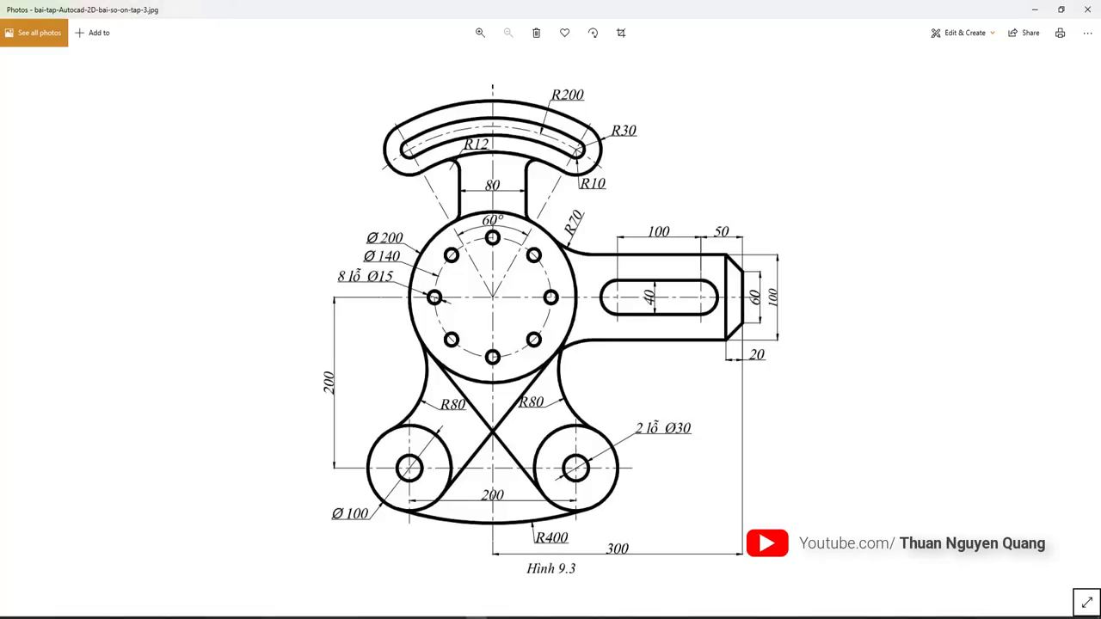
key("alt+Tab")
key("alt+Tab")
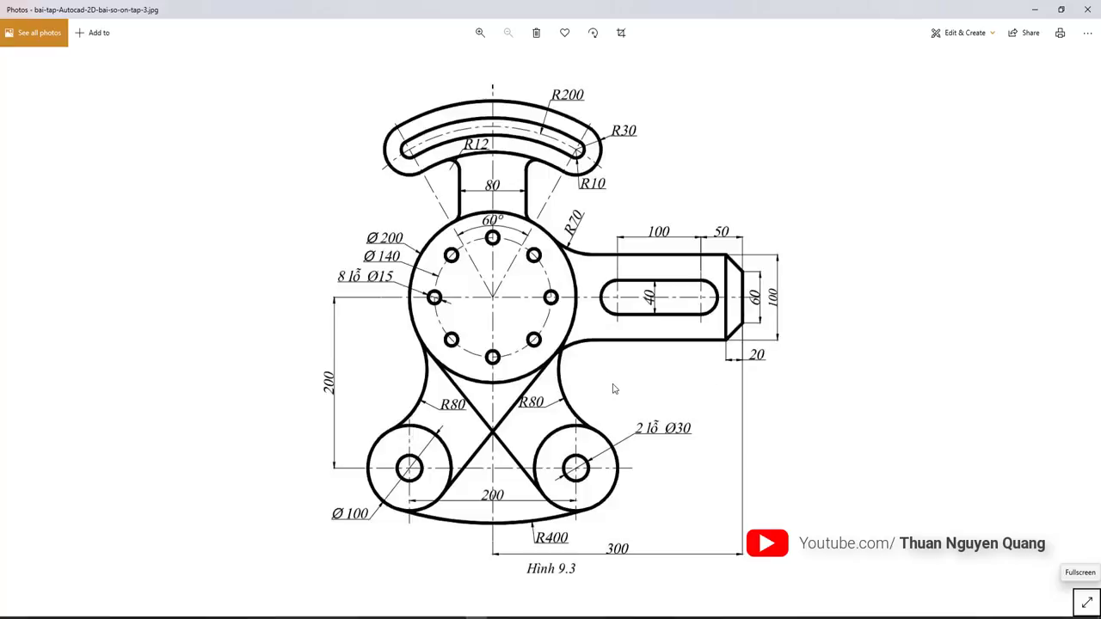
key("alt+Tab")
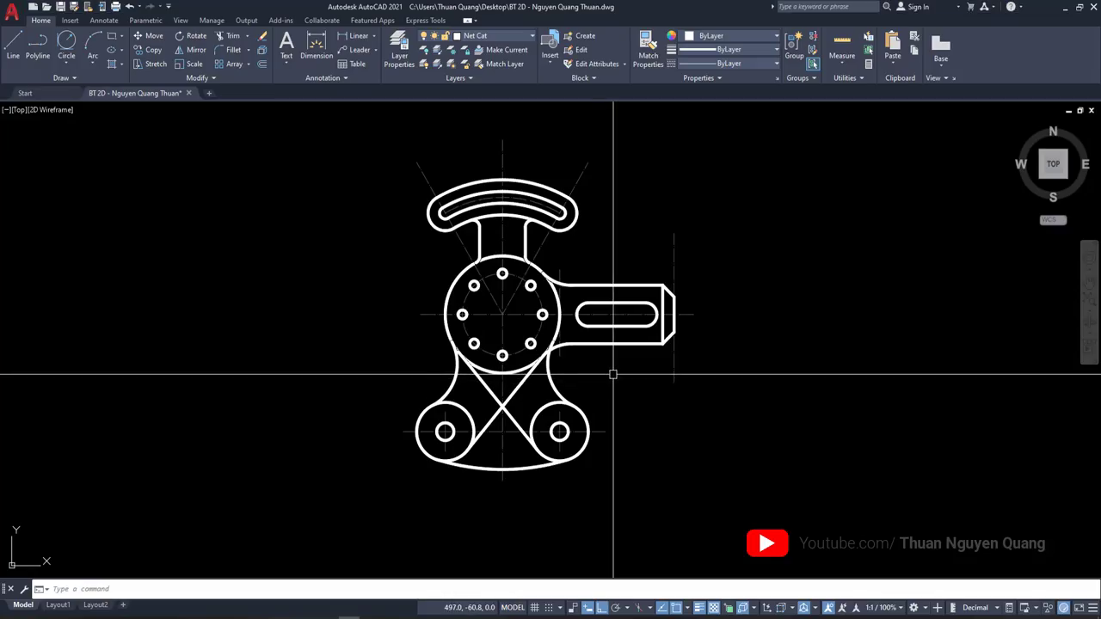
scroll(538, 367, "up", 2)
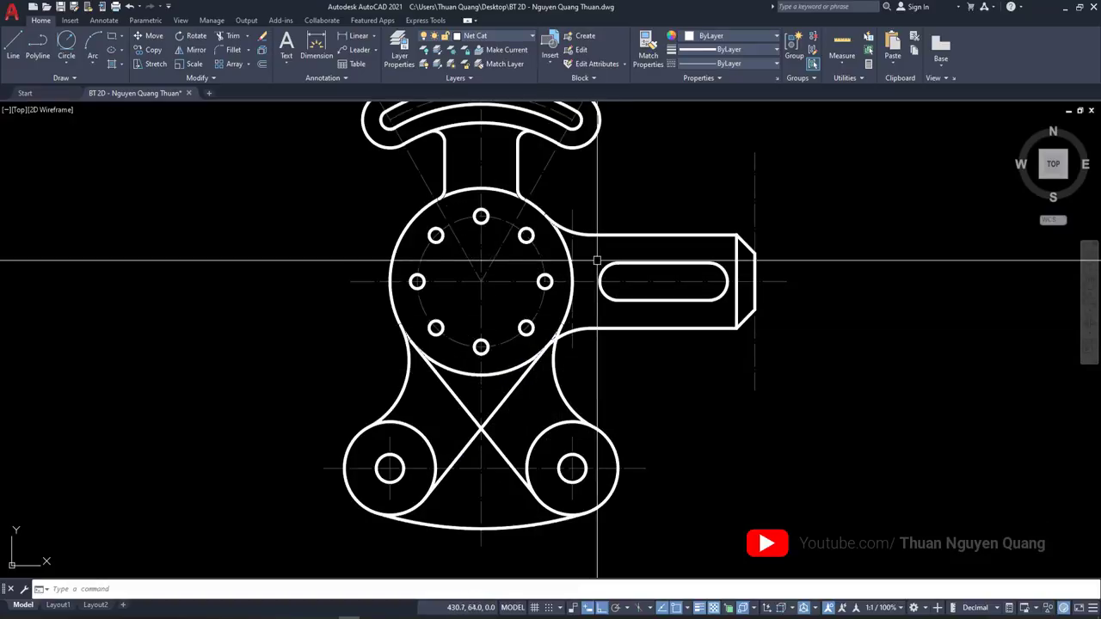
middle_click_drag(597, 260, 597, 293)
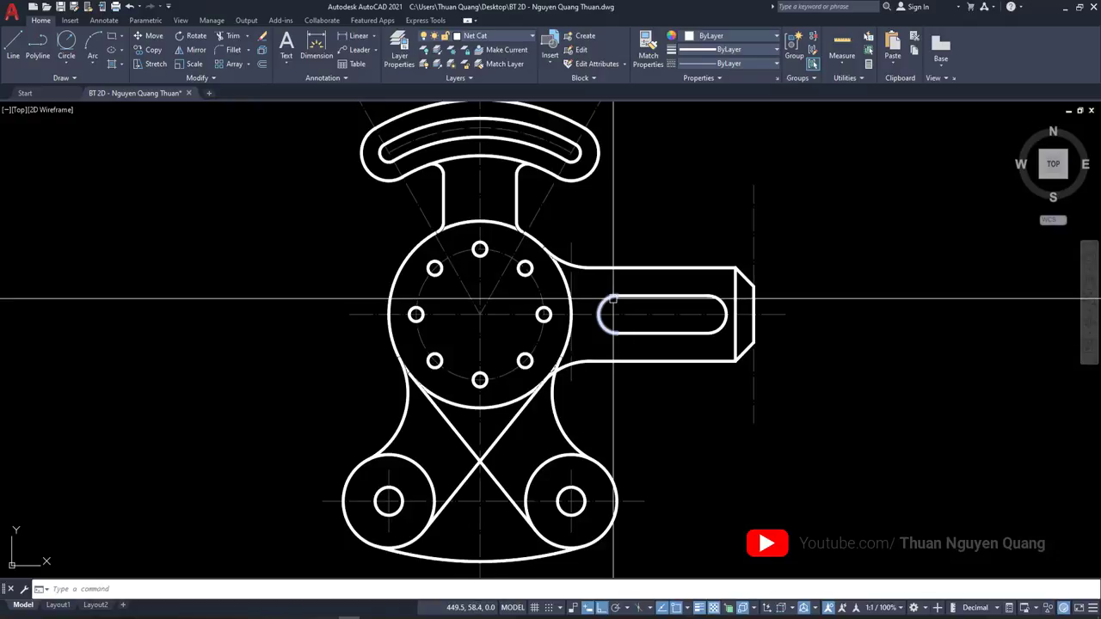
scroll(634, 312, "down", 2)
scroll(570, 290, "up", 1)
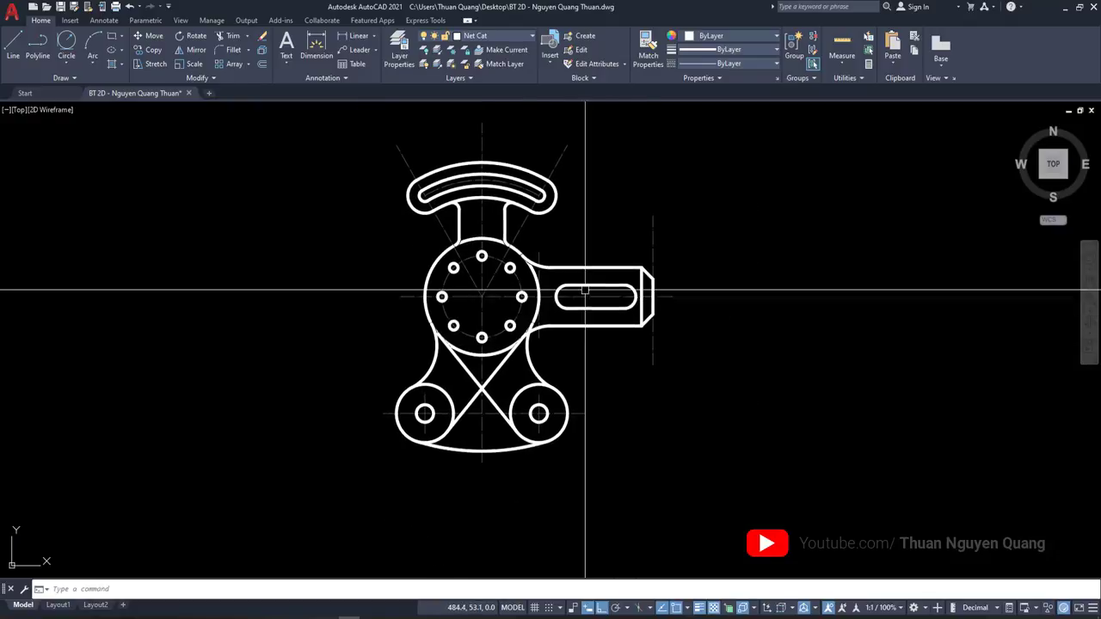
scroll(514, 268, "up", 1)
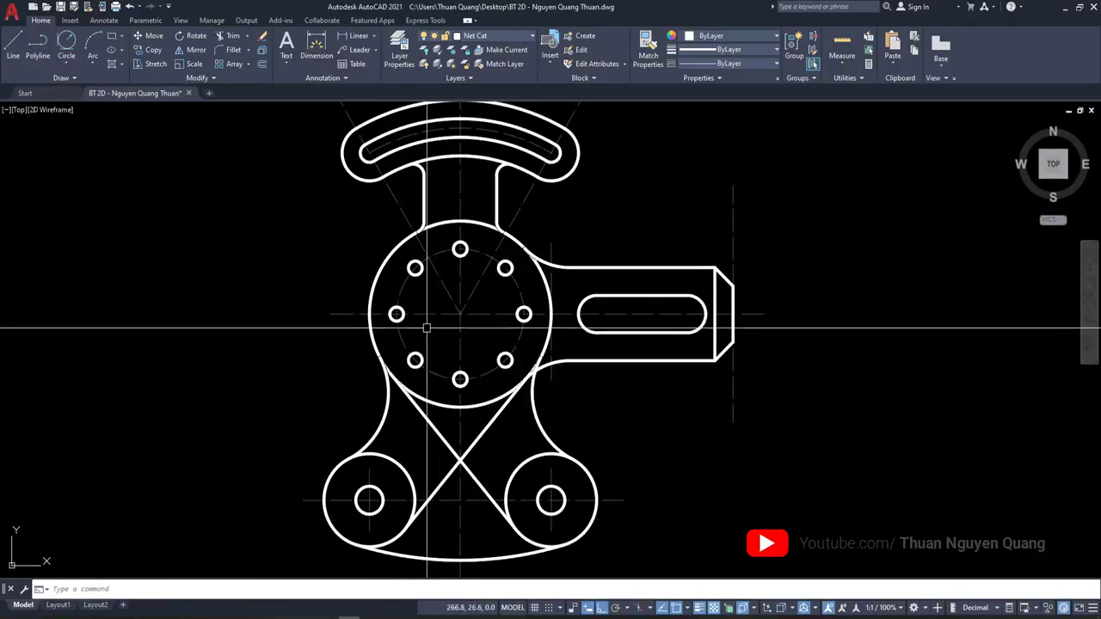
middle_click_drag(428, 318, 468, 339)
scroll(486, 320, "down", 2)
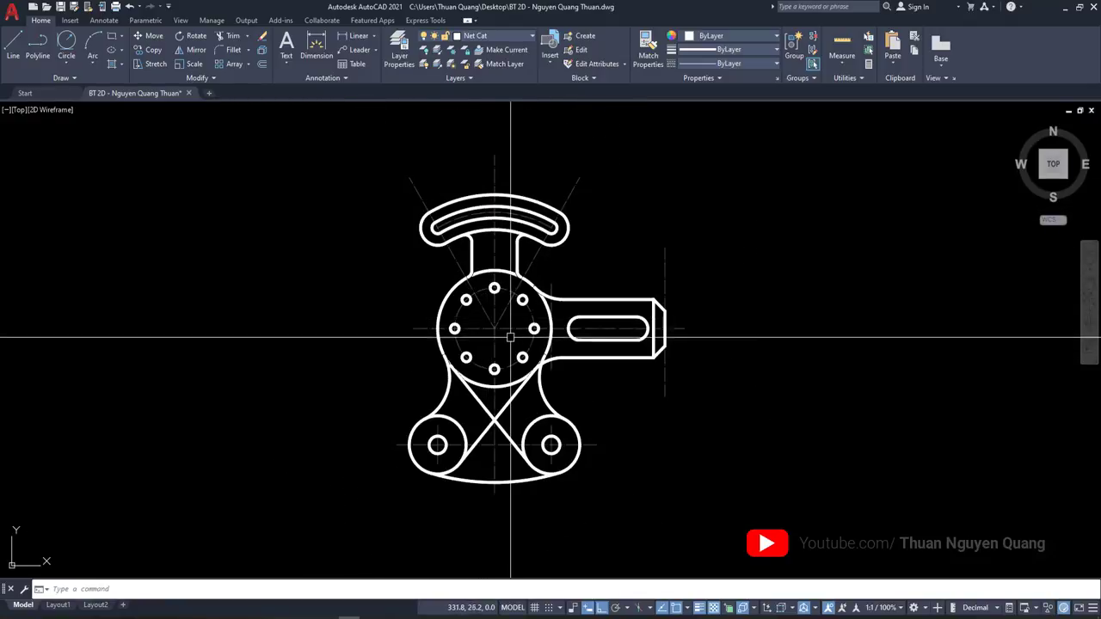
scroll(511, 337, "up", 2)
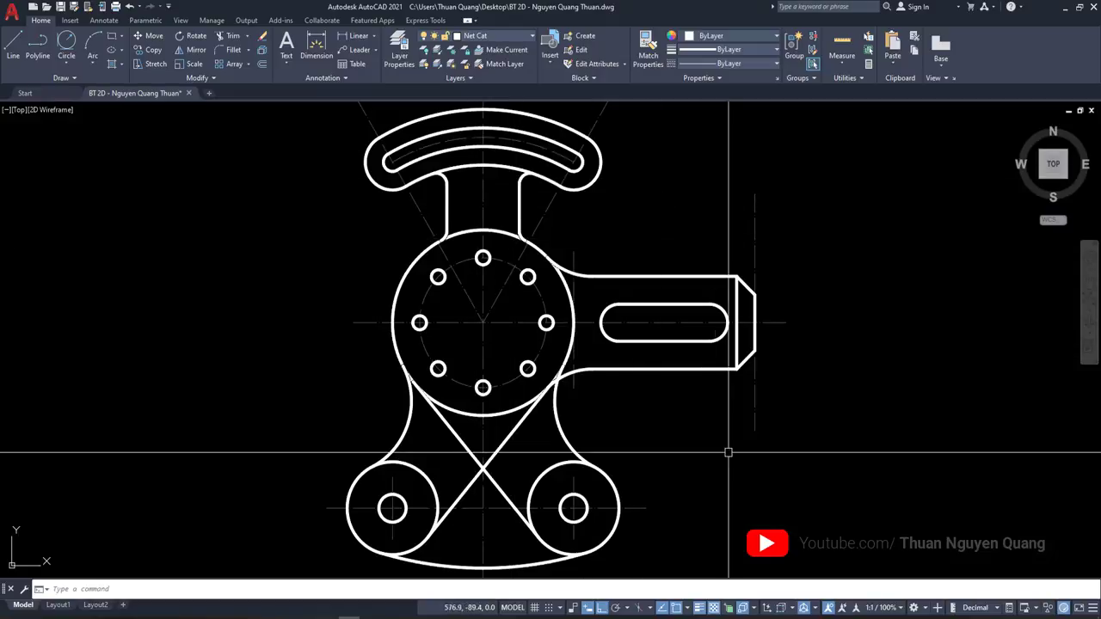